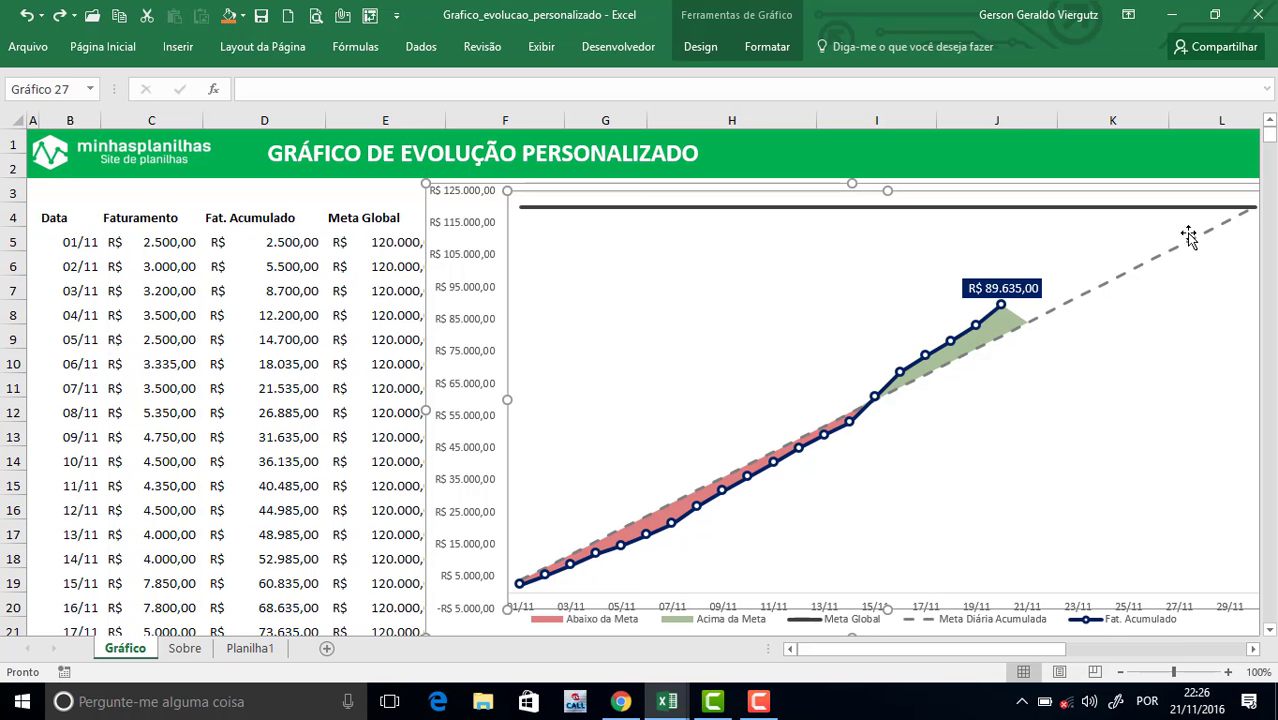
# Set the Faturamento value for 07/11 in cell C11 to 8.000.
pyautogui.moveTo(1253, 213)
pyautogui.click(146, 377)
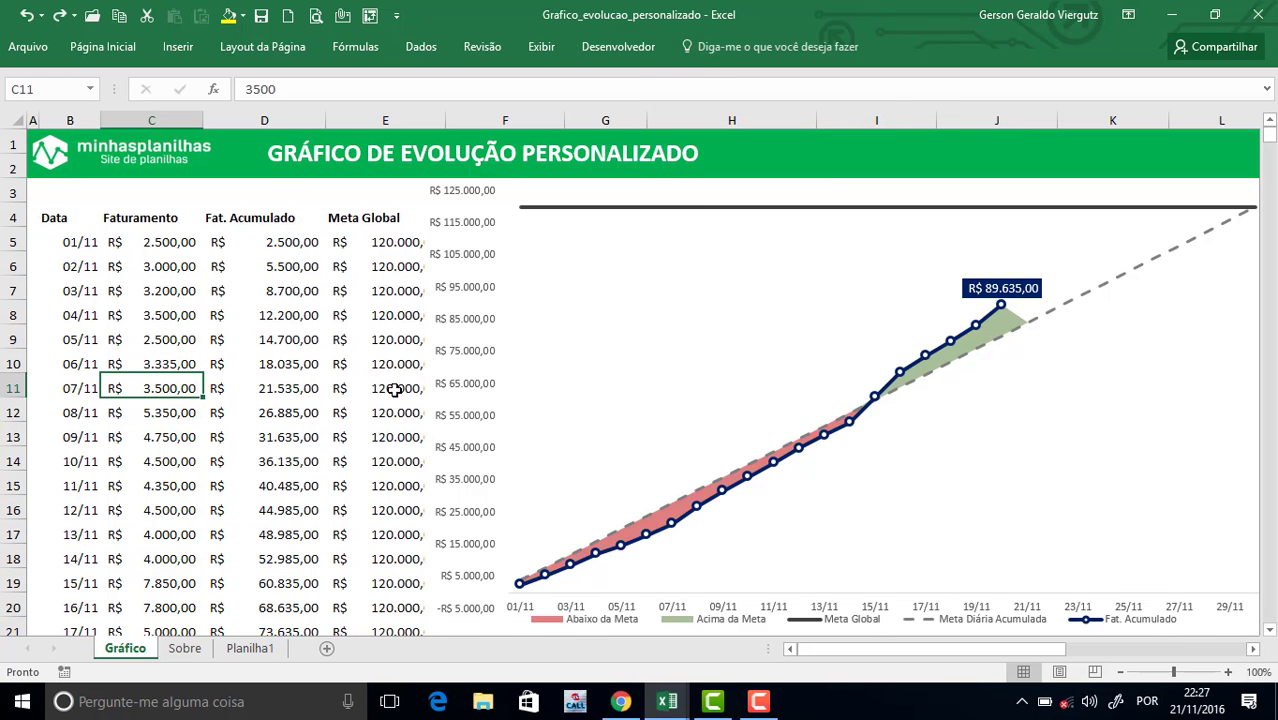
pyautogui.write('8')
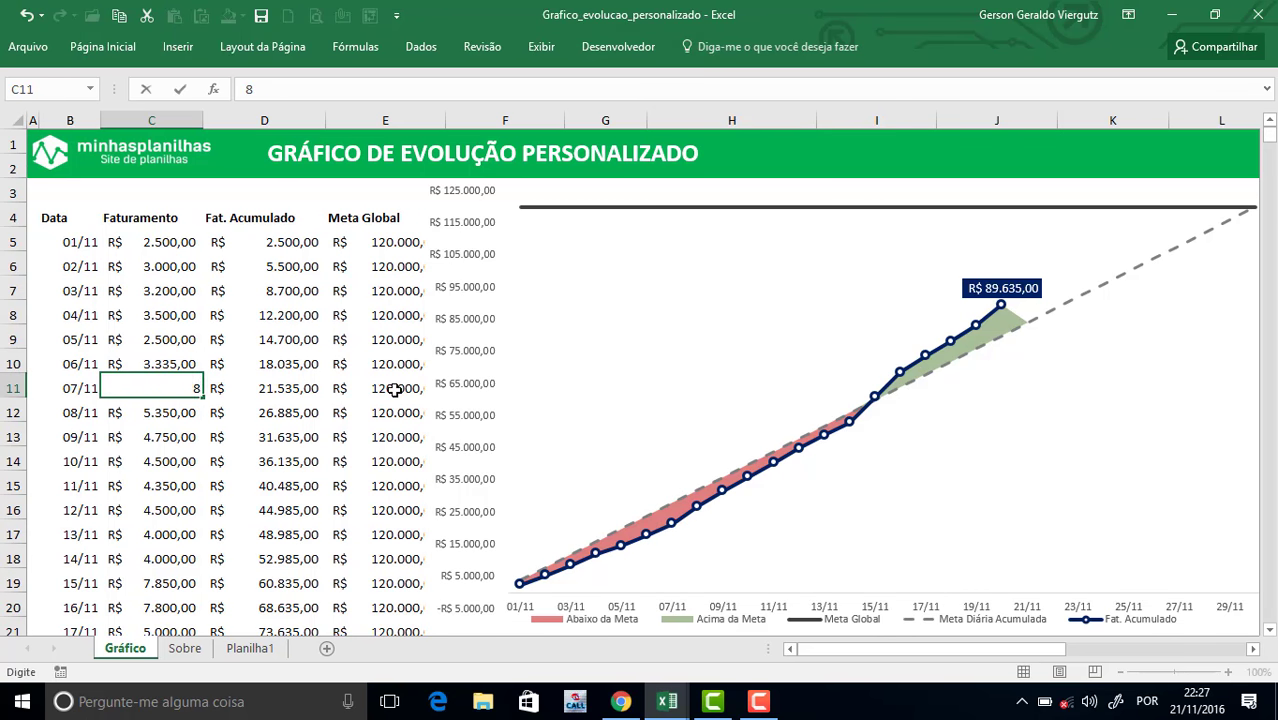
pyautogui.write('.000')
pyautogui.press('Return')
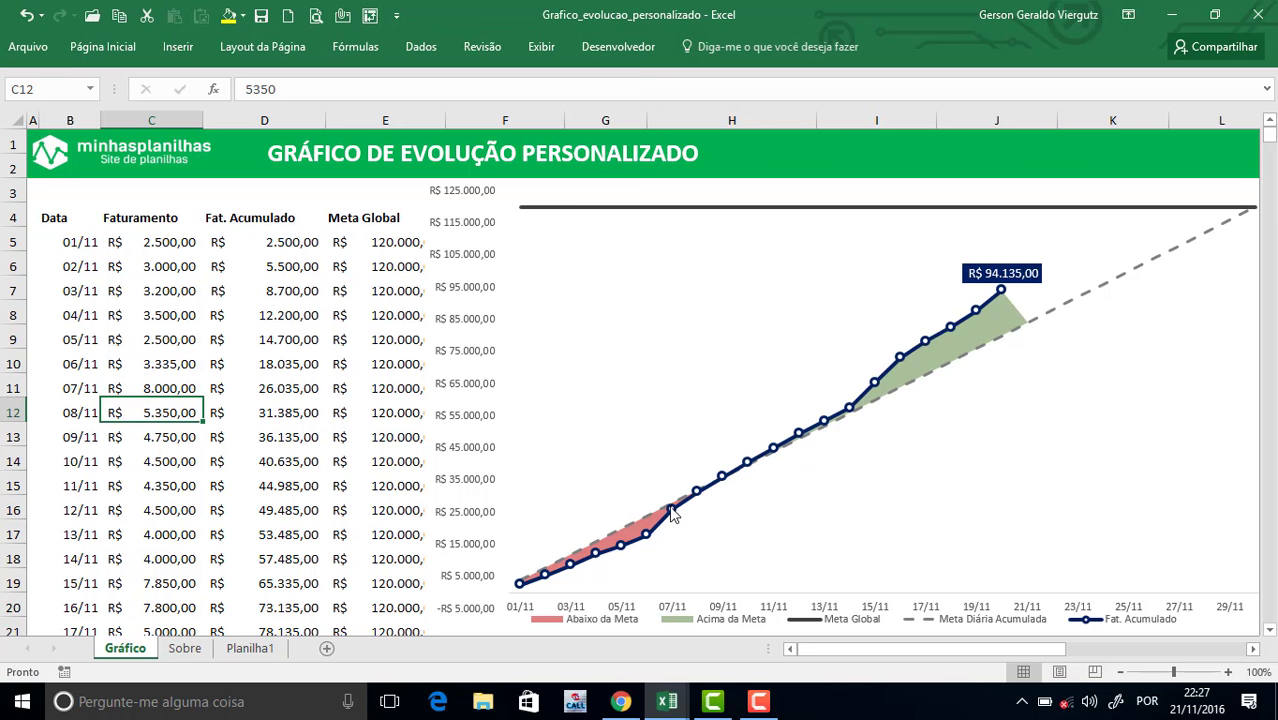
# Undo the Faturamento change for 07/11 and the previous repositioning of the chart.
pyautogui.moveTo(670, 515)
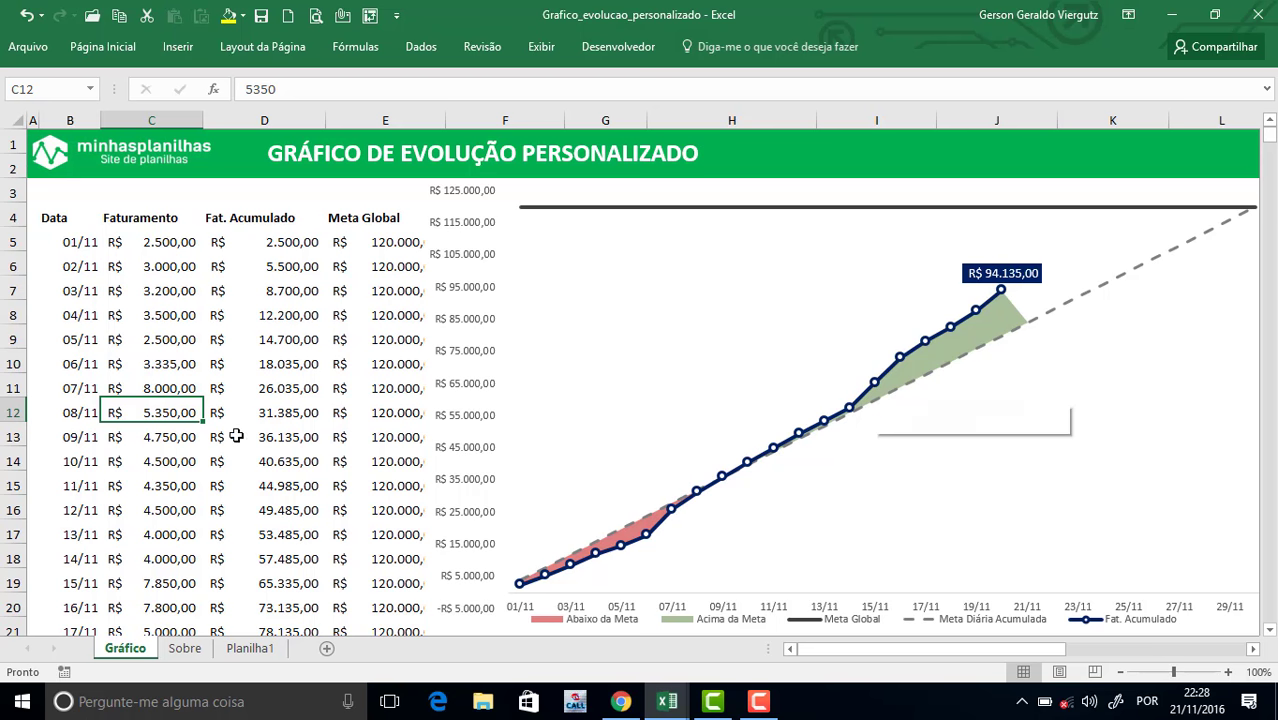
pyautogui.hotkey('ctrl', 'z')
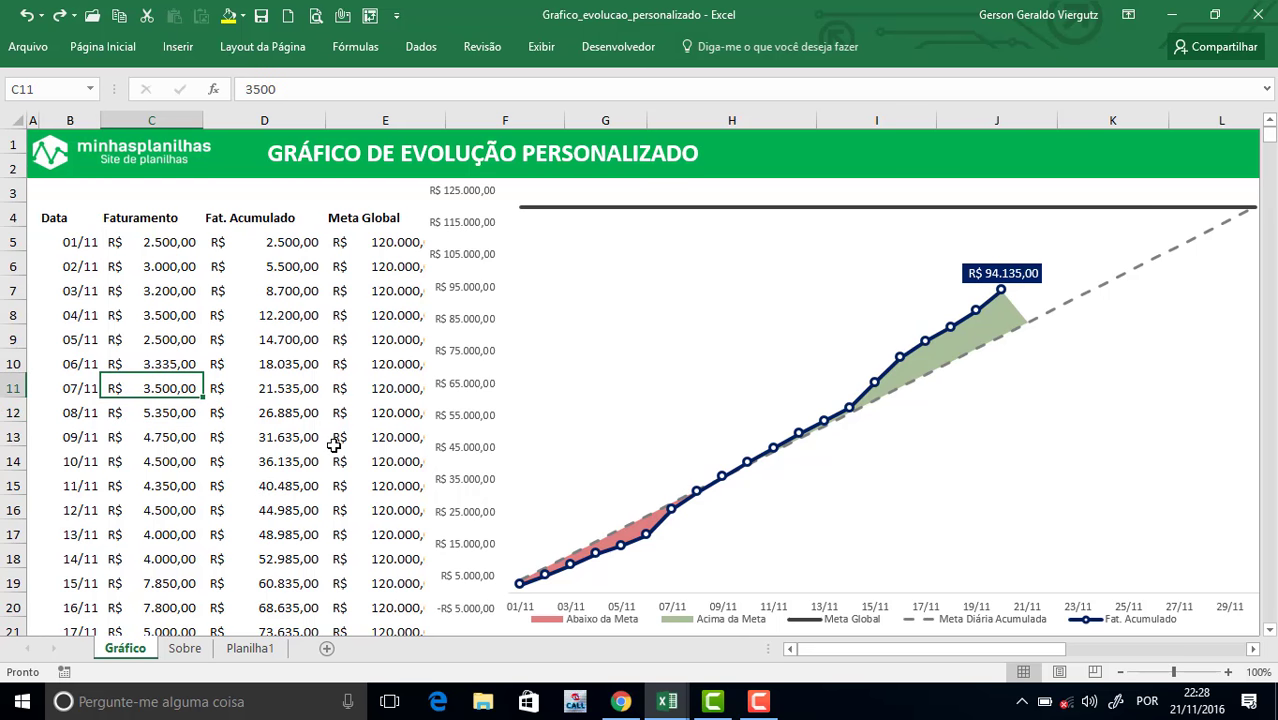
pyautogui.hotkey('ctrl', 'z')
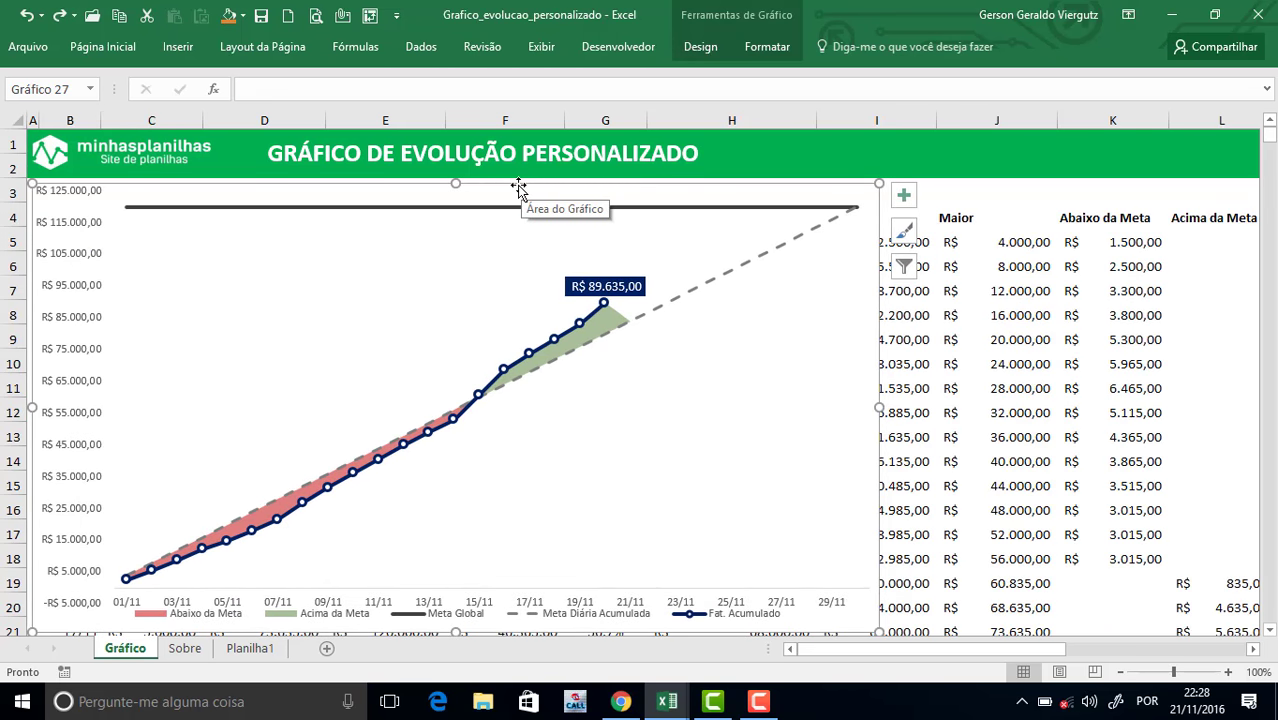
# Move the chart off the data table and zoom the sheet out to 80%.
pyautogui.moveTo(521, 187); pyautogui.dragTo(812, 197)
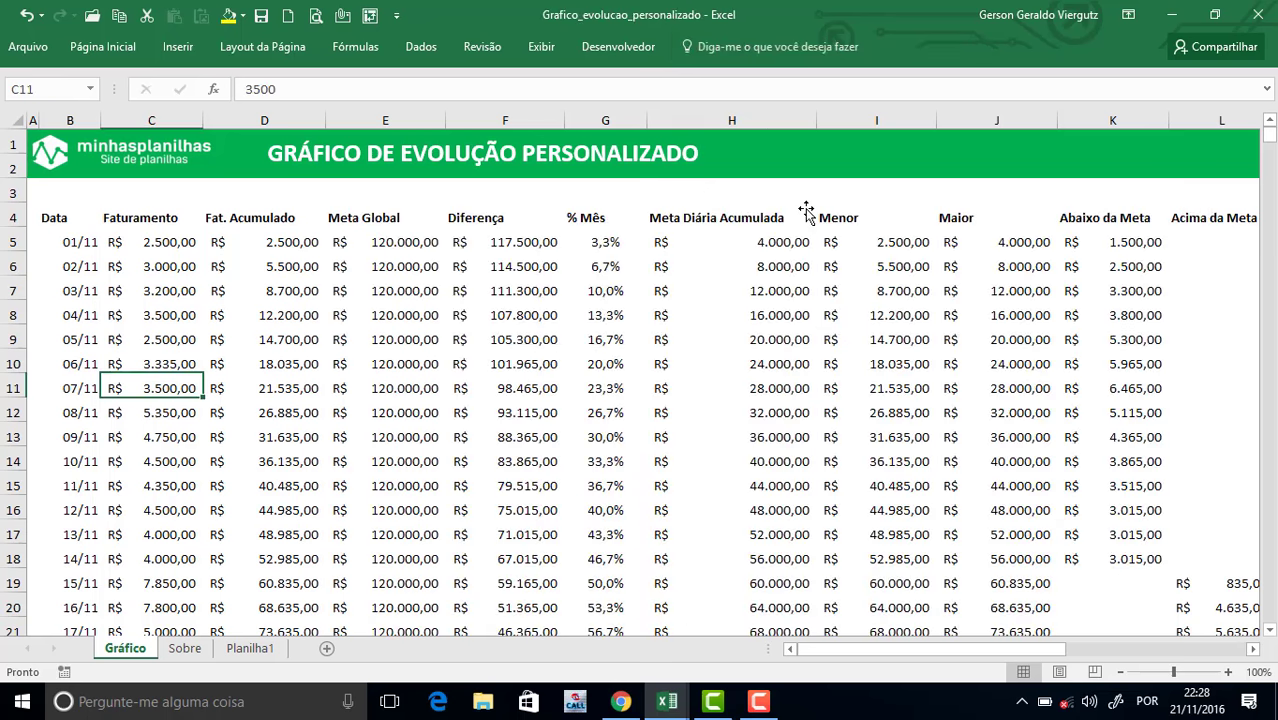
pyautogui.click(802, 287)
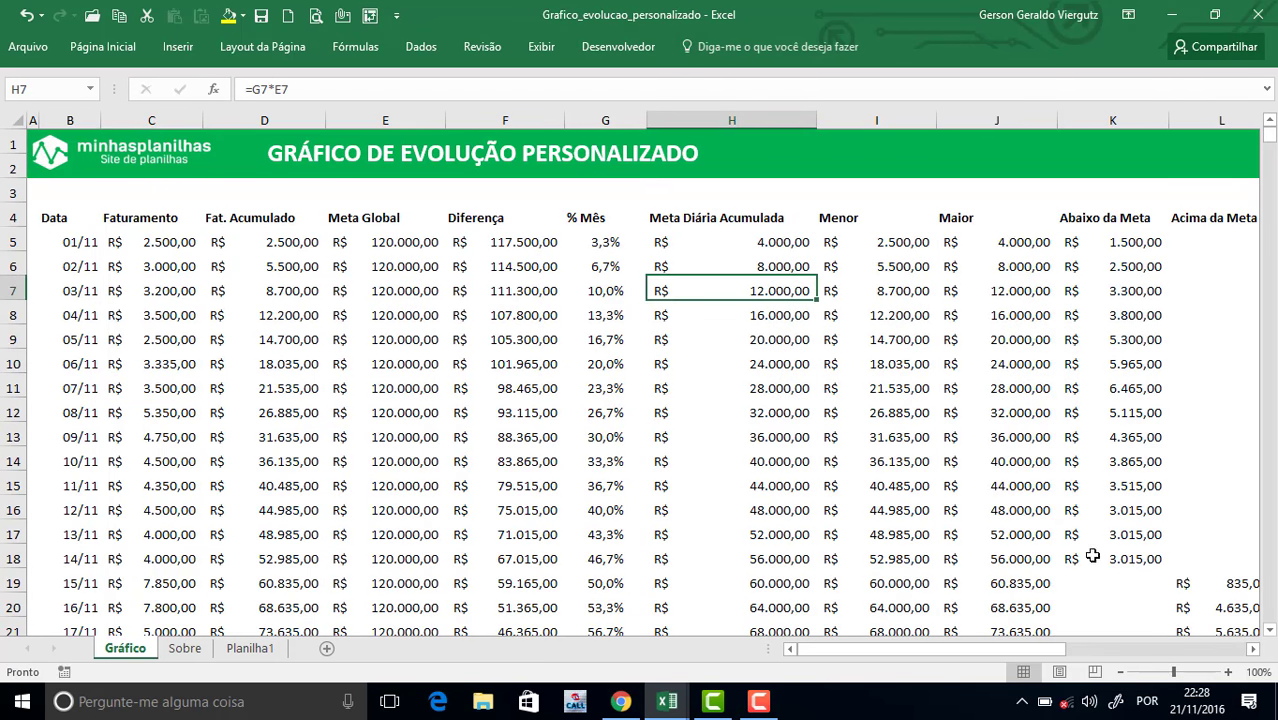
pyautogui.click(1121, 672)
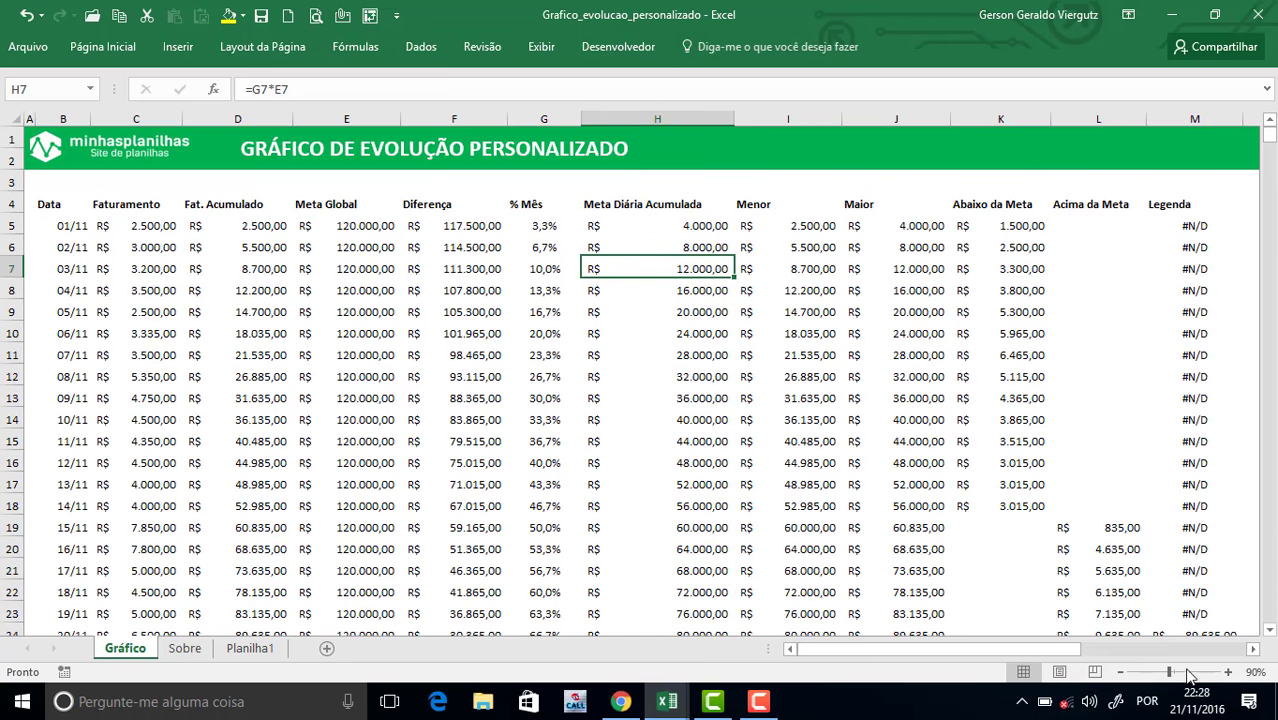
pyautogui.click(1121, 672)
pyautogui.click(1135, 473)
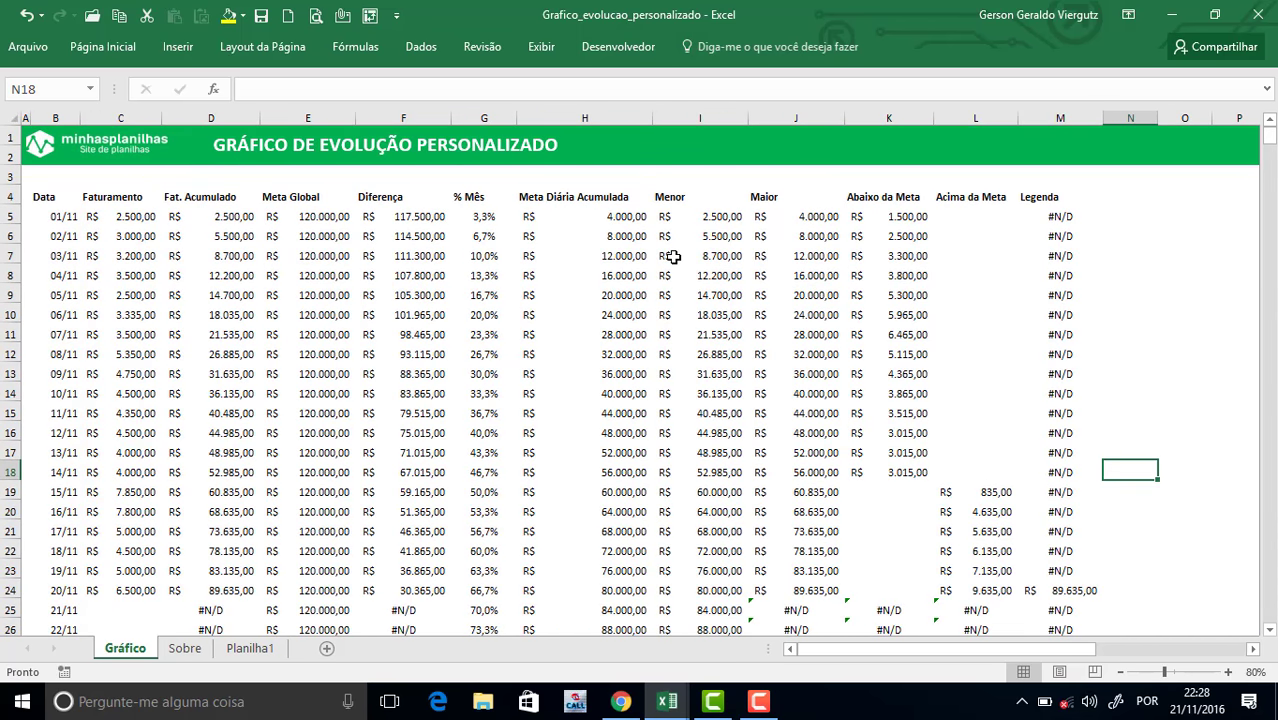
# Examine the Data and Faturamento columns from the first day down through the month.
pyautogui.click(44, 217)
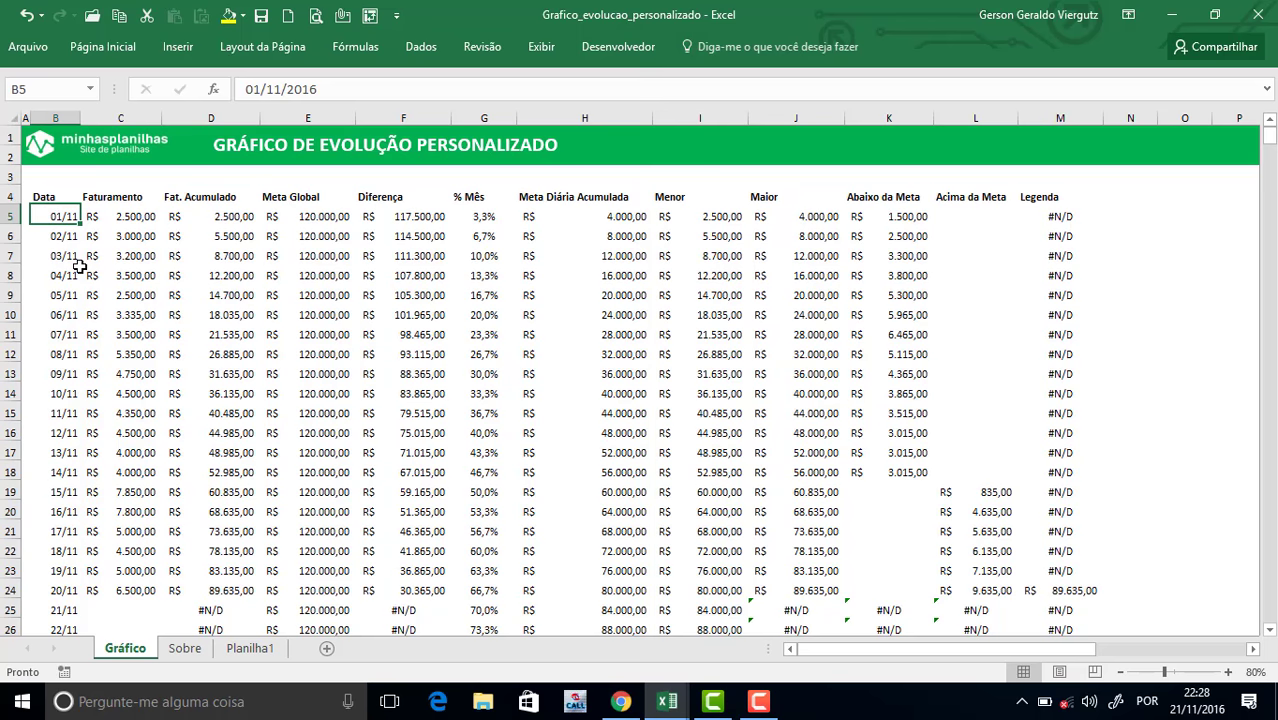
pyautogui.scroll(-6, 75, 285)
pyautogui.scroll(3, 78, 314)
pyautogui.scroll(3, 78, 314)
pyautogui.click(124, 214)
pyautogui.click(140, 235)
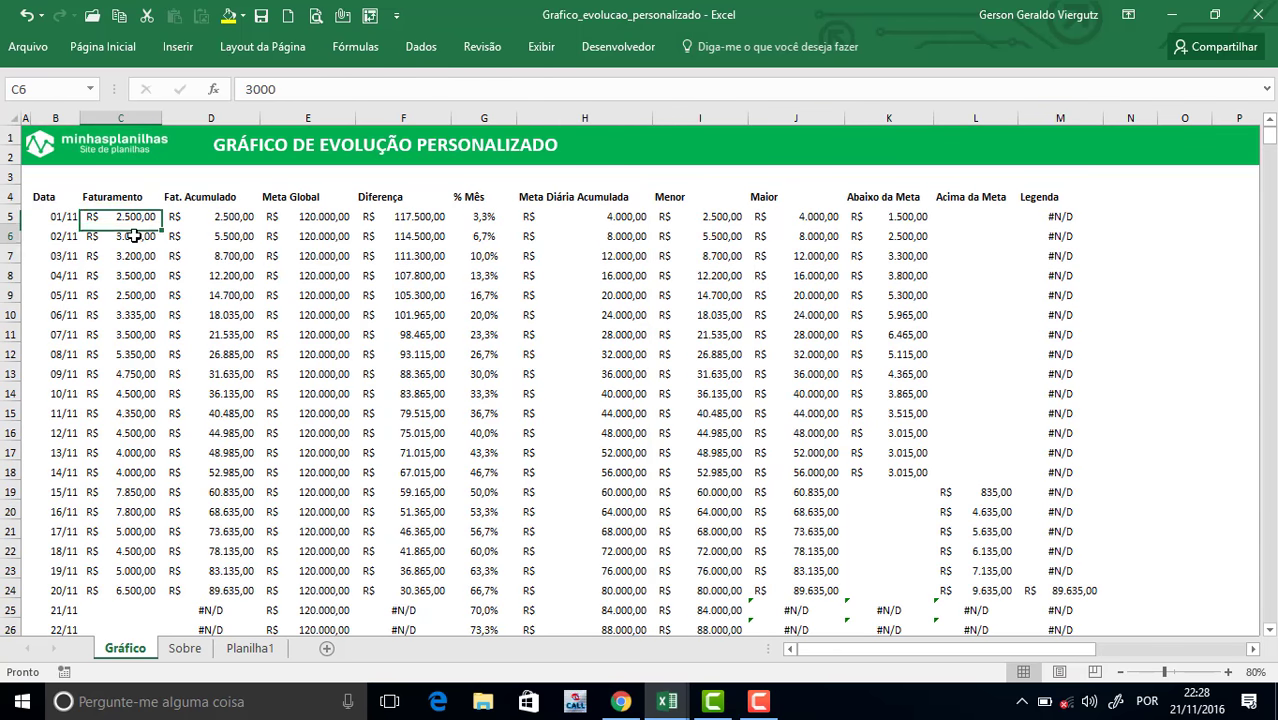
pyautogui.click(135, 255)
pyautogui.scroll(-5, 145, 373)
pyautogui.scroll(5, 248, 337)
# Examine the Fat. Acumulado formulas for the first days and compare them with the adjacent Faturamento cells.
pyautogui.click(210, 197)
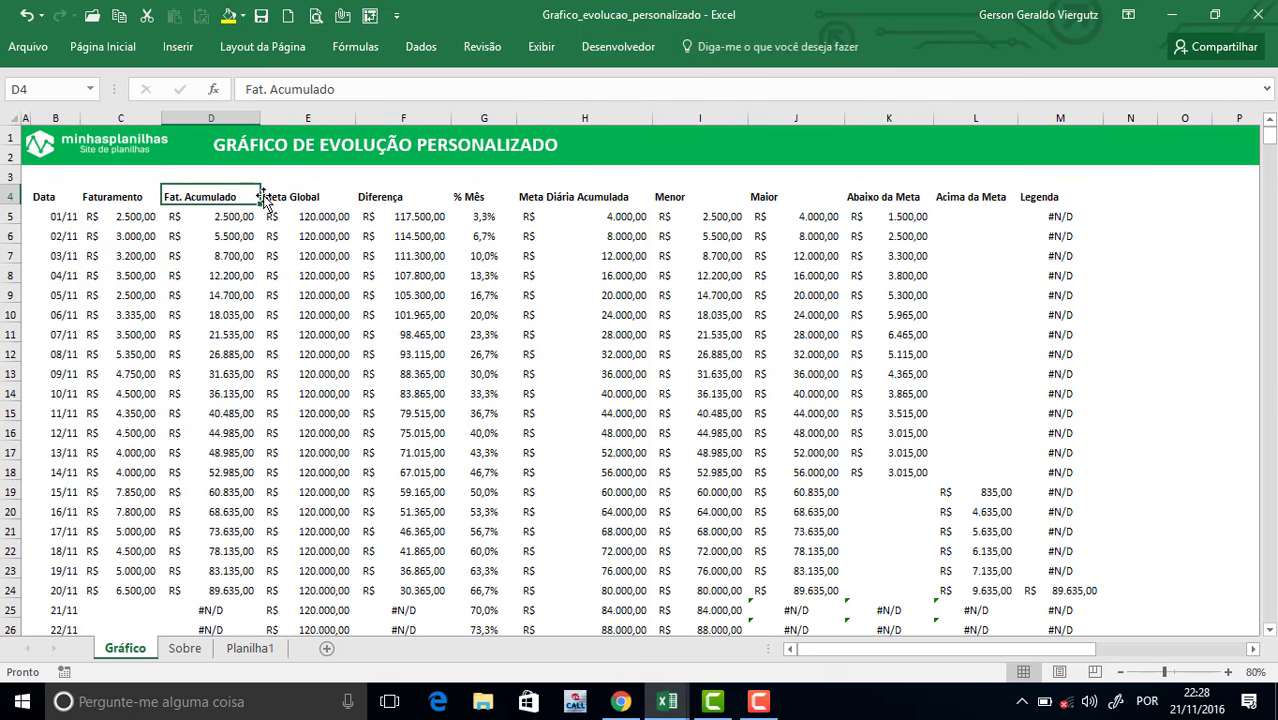
pyautogui.click(231, 252)
pyautogui.click(225, 238)
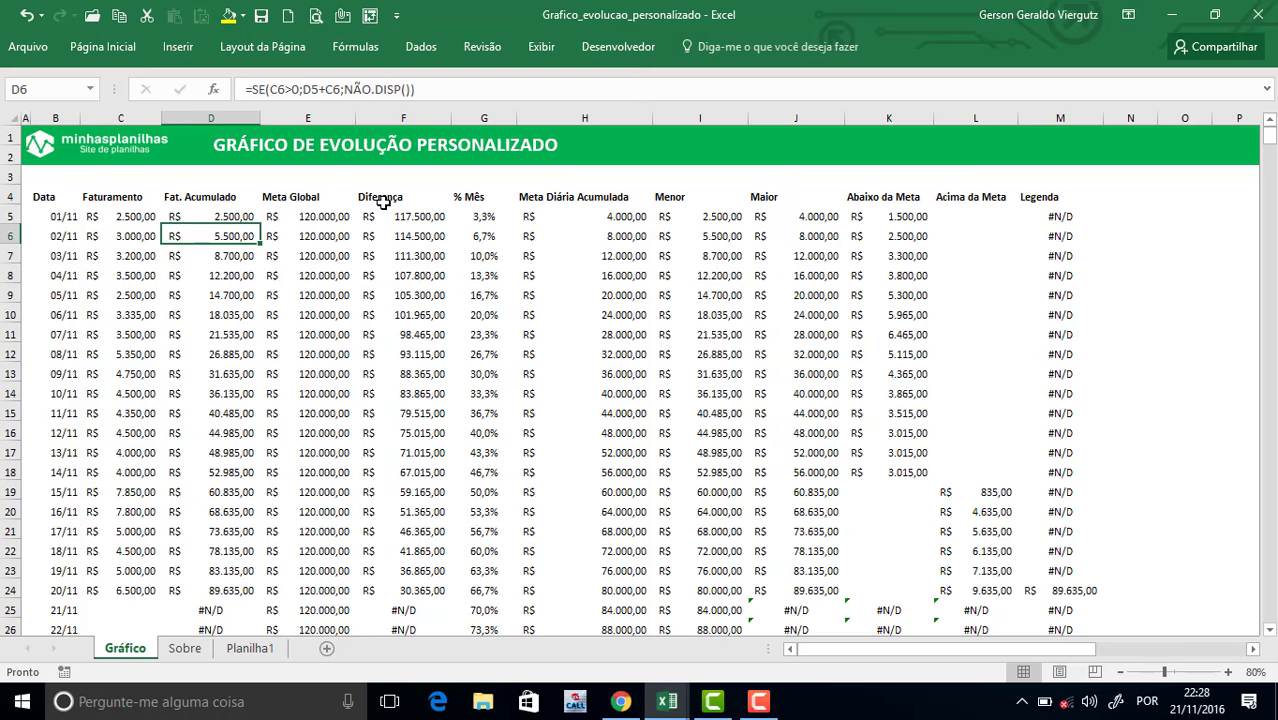
pyautogui.press('Left')
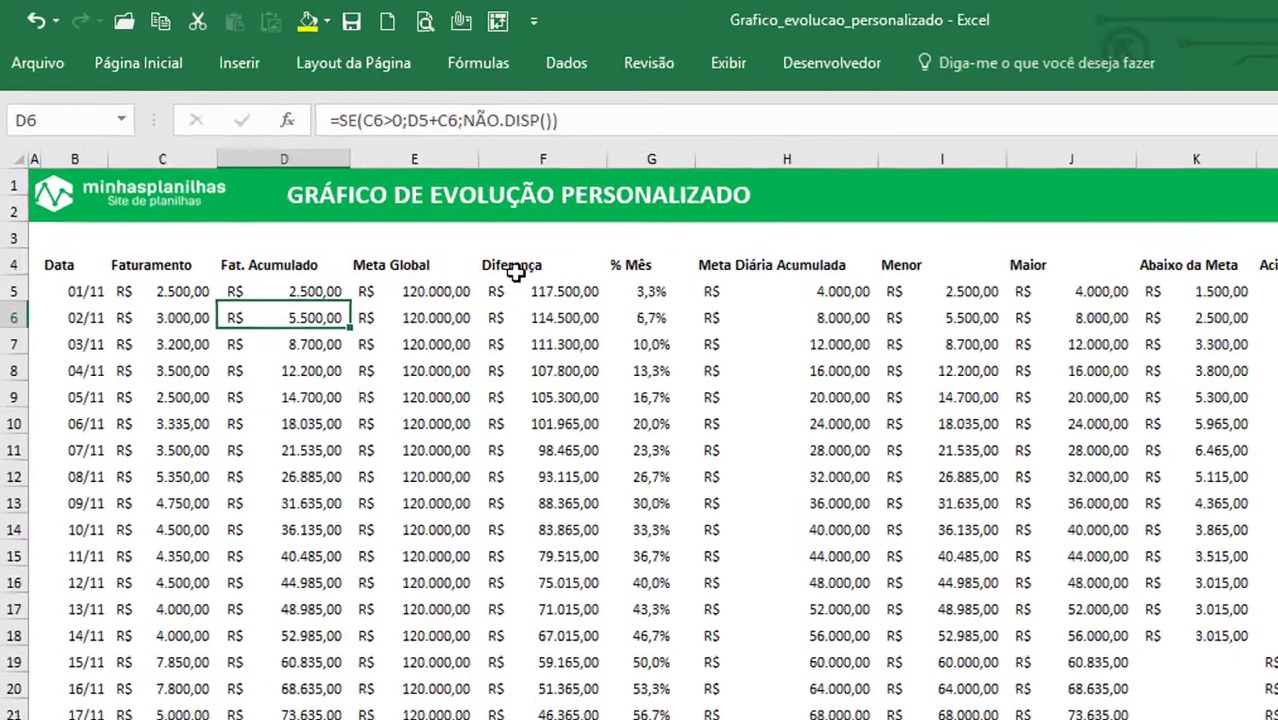
pyautogui.press('Right')
pyautogui.press('Up')
pyautogui.press('Down')
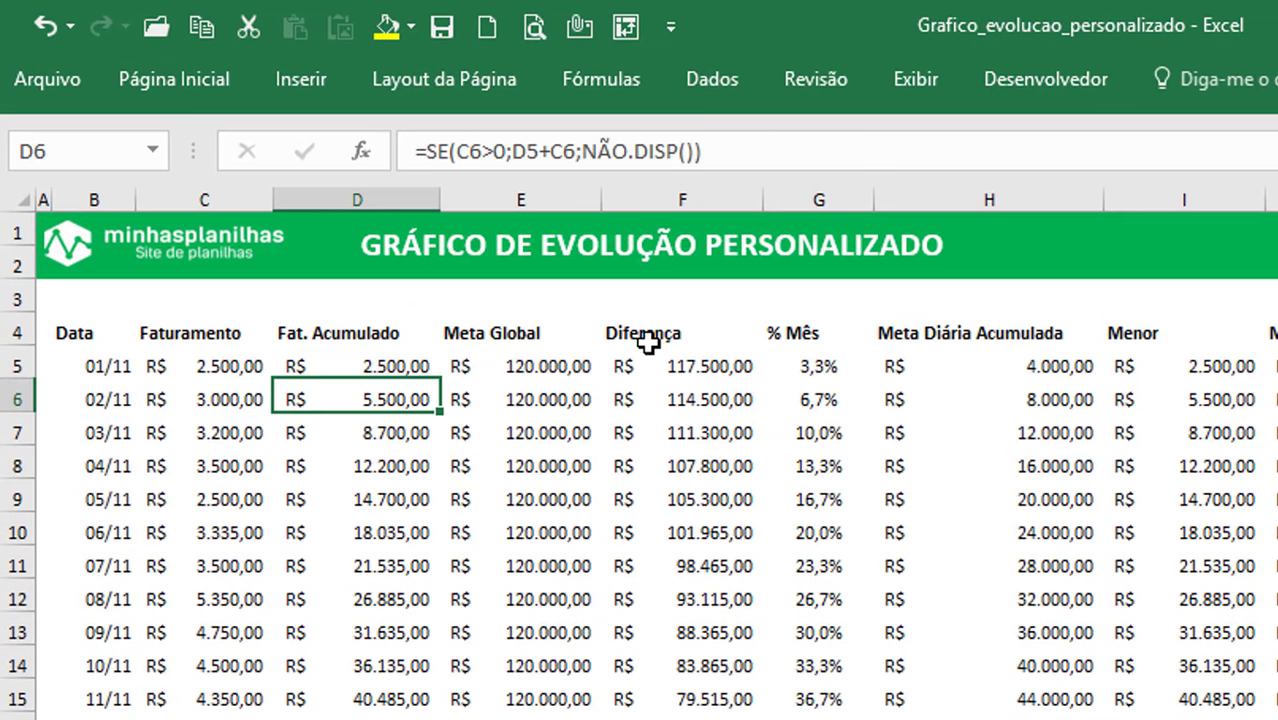
pyautogui.press('Left')
pyautogui.press('Left')
pyautogui.press('Right')
pyautogui.press('Right')
pyautogui.press('Down')
pyautogui.press('Left')
pyautogui.press('Right')
# Inspect the cell references and the NÃO.DISP() argument in the Fat. Acumulado formulas of D7 and D8.
pyautogui.press('F2')
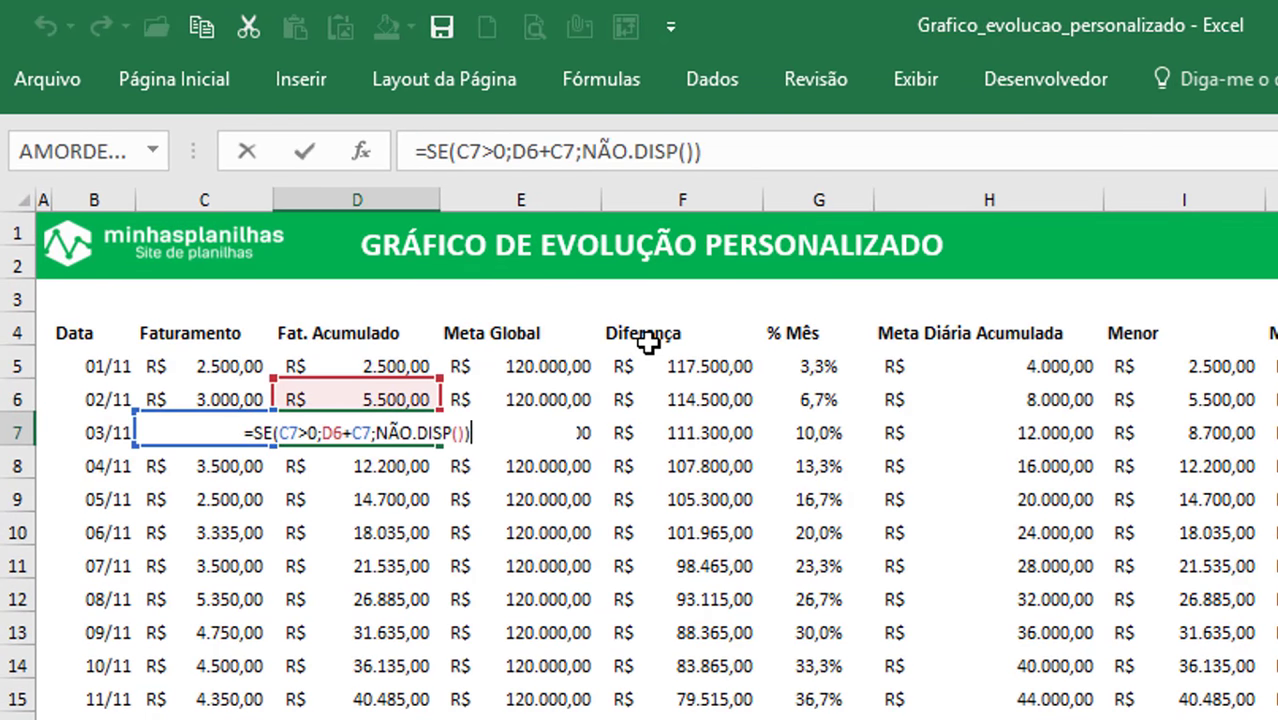
pyautogui.press('Return')
pyautogui.press('F2')
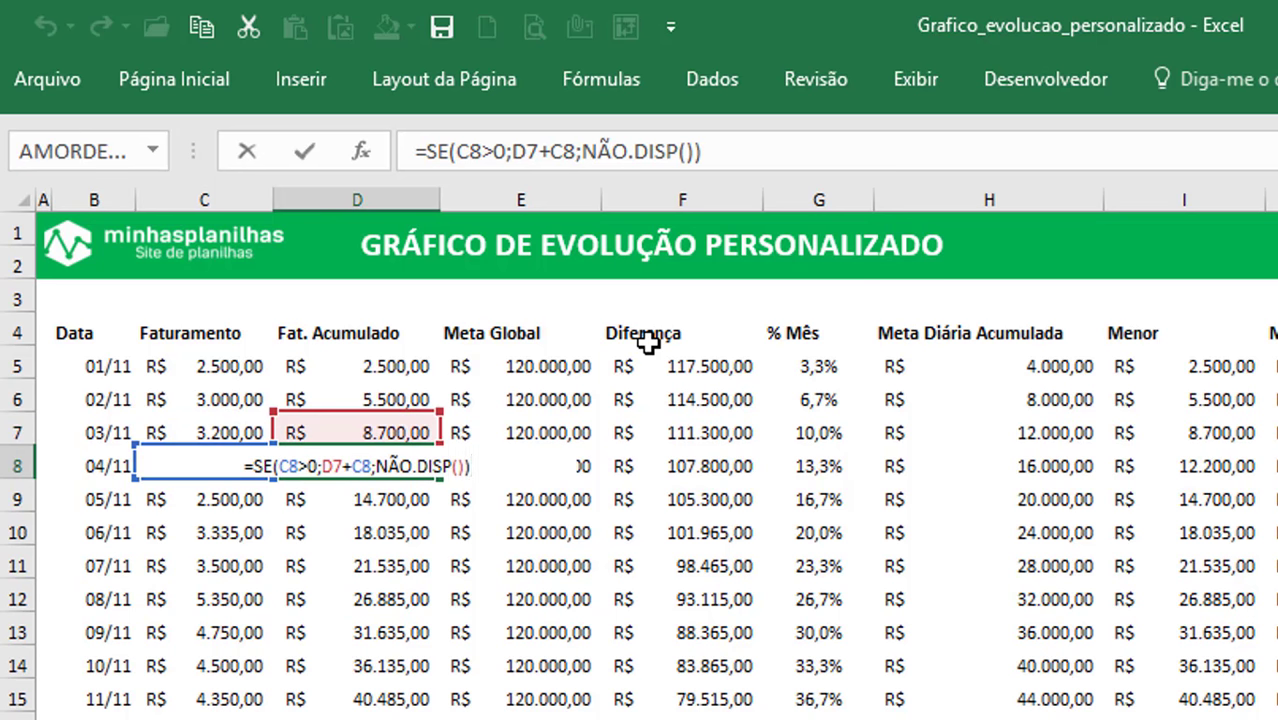
pyautogui.press('Escape')
pyautogui.click(780, 150)
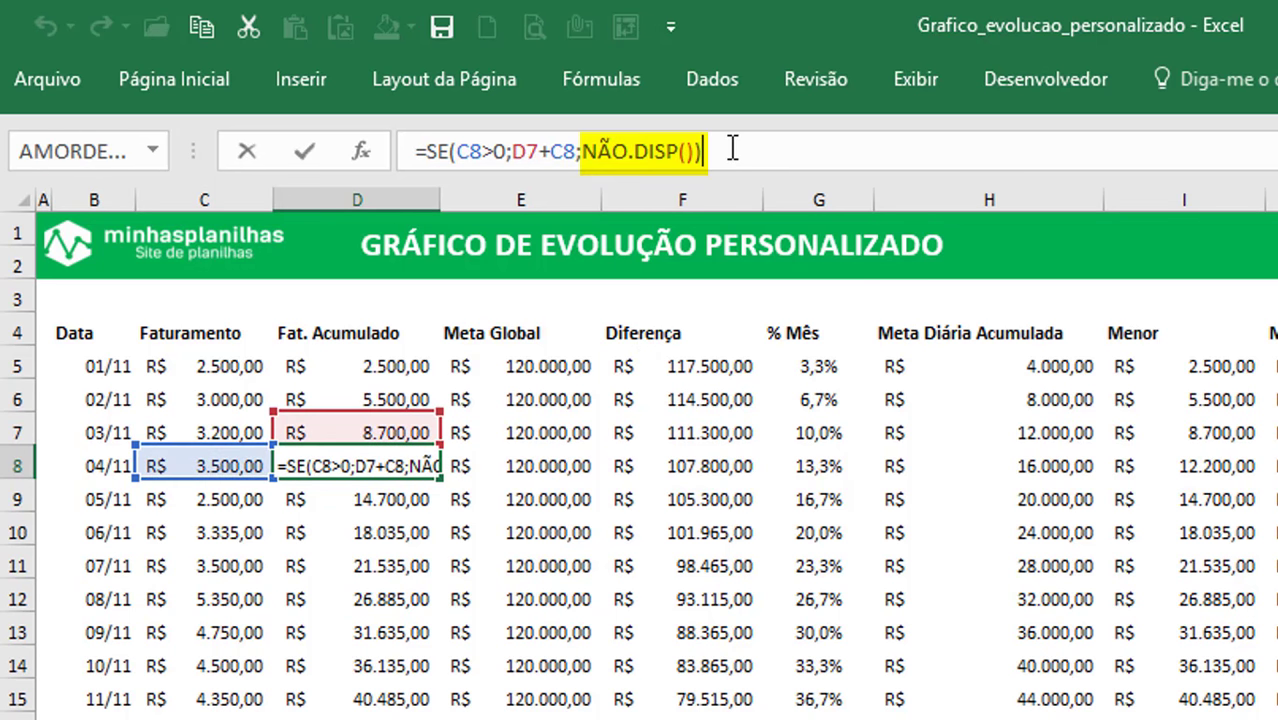
pyautogui.click(673, 157)
pyautogui.click(835, 136)
pyautogui.hotkey('ctrl', 'Return')
# Check the Fat. Acumulado formula in D25 for 21/11, a day without revenue.
pyautogui.scroll(-5, 430, 640)
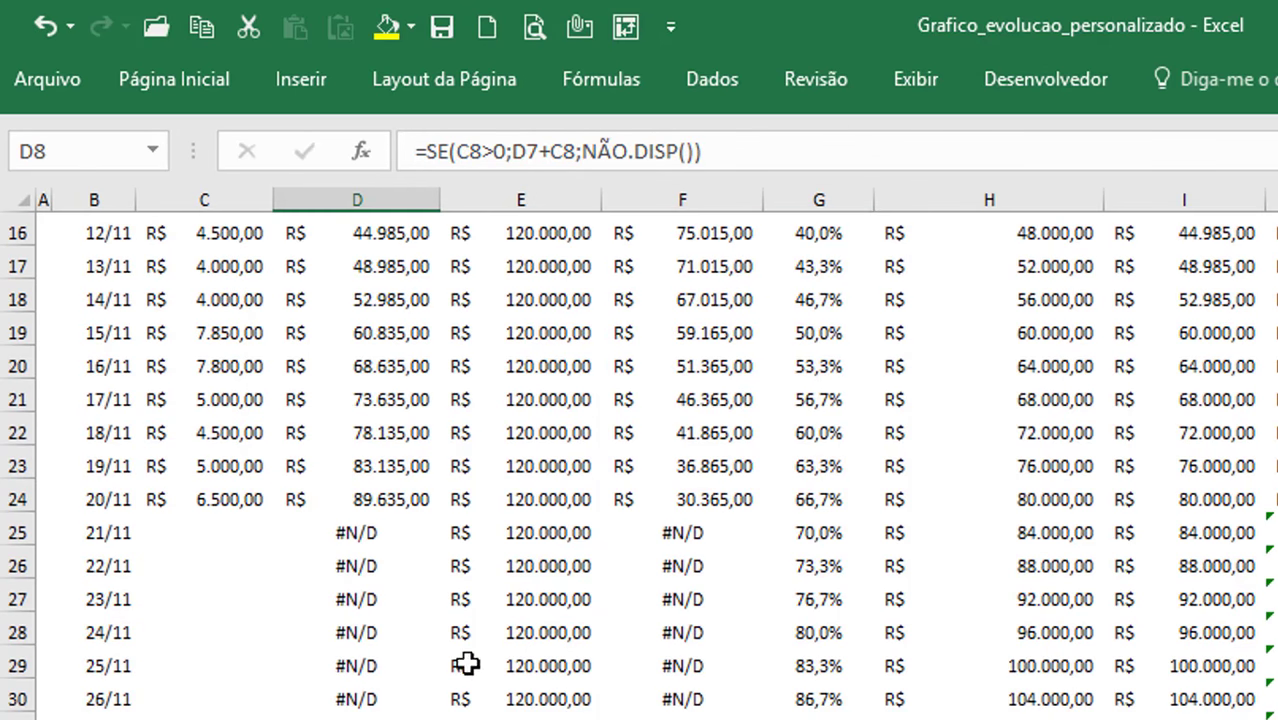
pyautogui.click(386, 535)
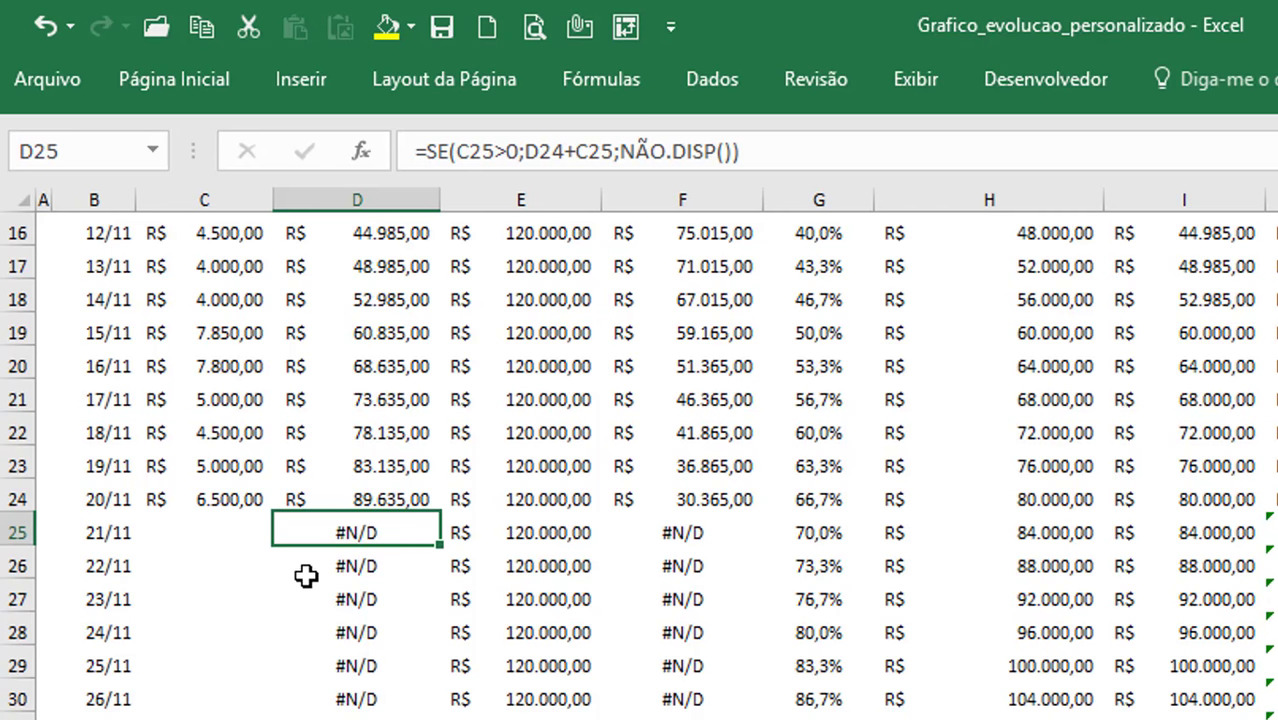
pyautogui.scroll(5, 548, 620)
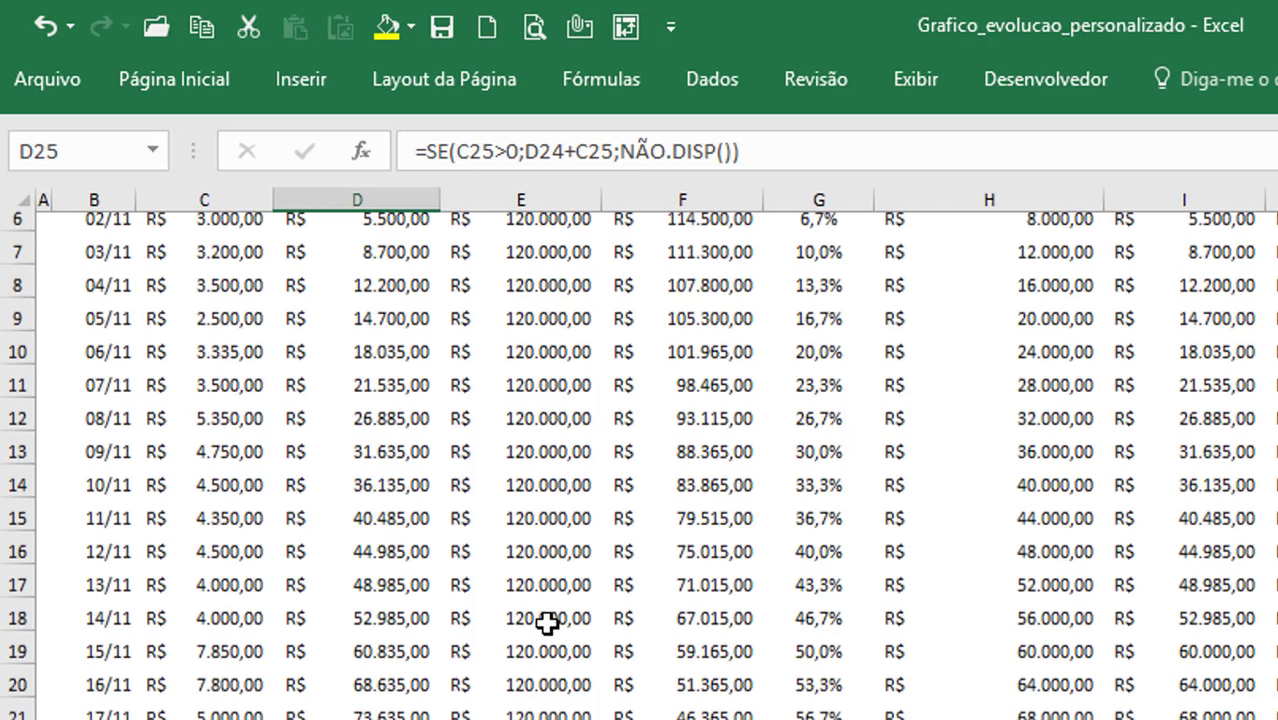
pyautogui.click(796, 144)
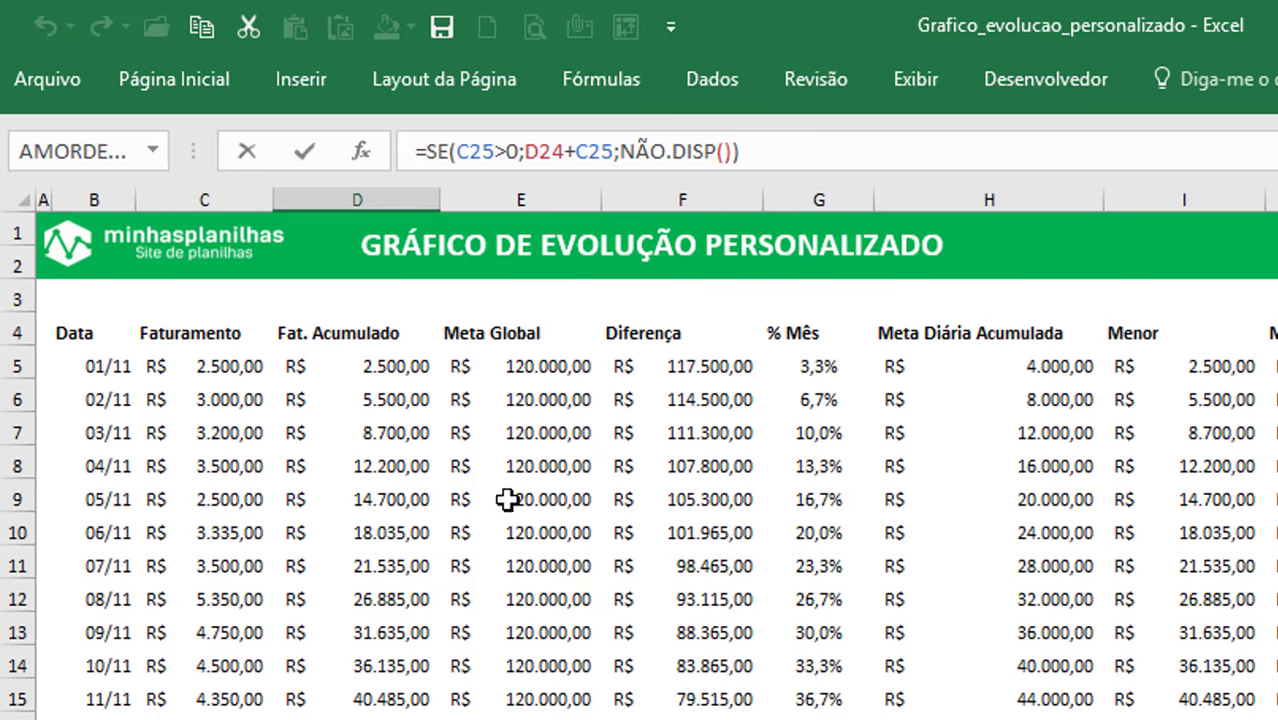
pyautogui.press('Escape')
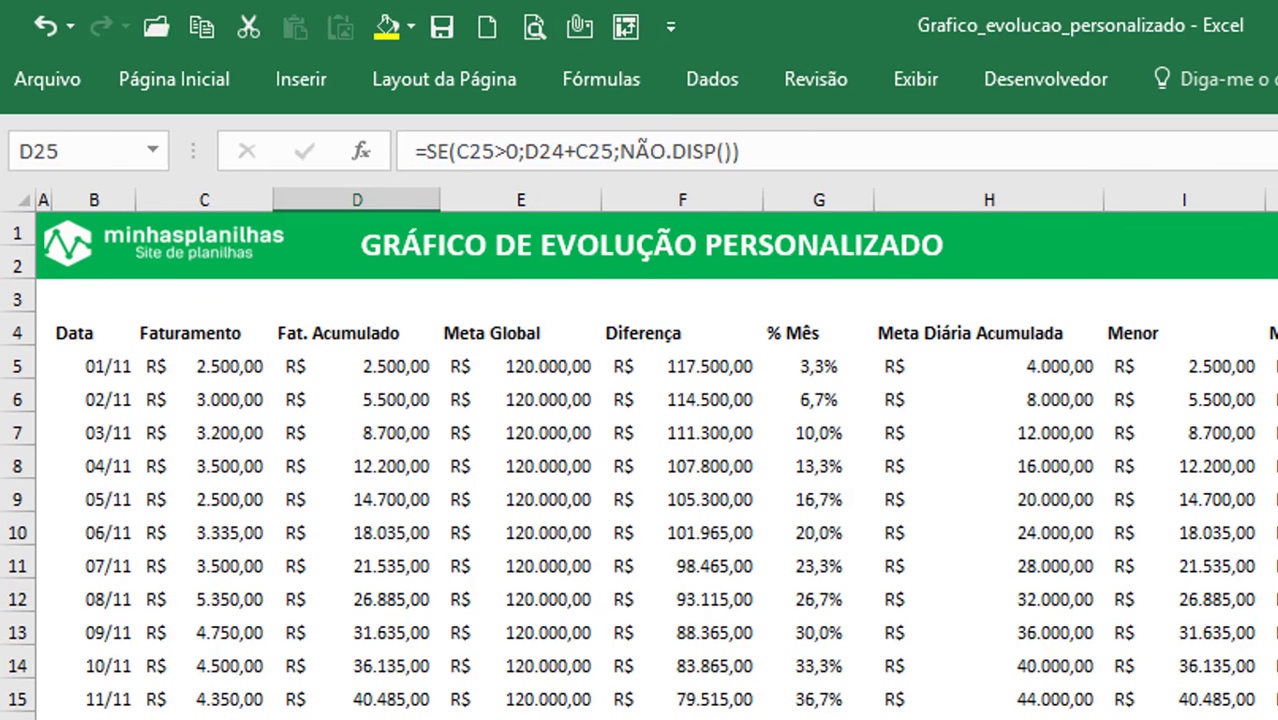
# Review the Meta Global column and inspect the cell references of the Diferença formula in F5.
pyautogui.click(518, 362)
pyautogui.scroll(-4, 500, 458)
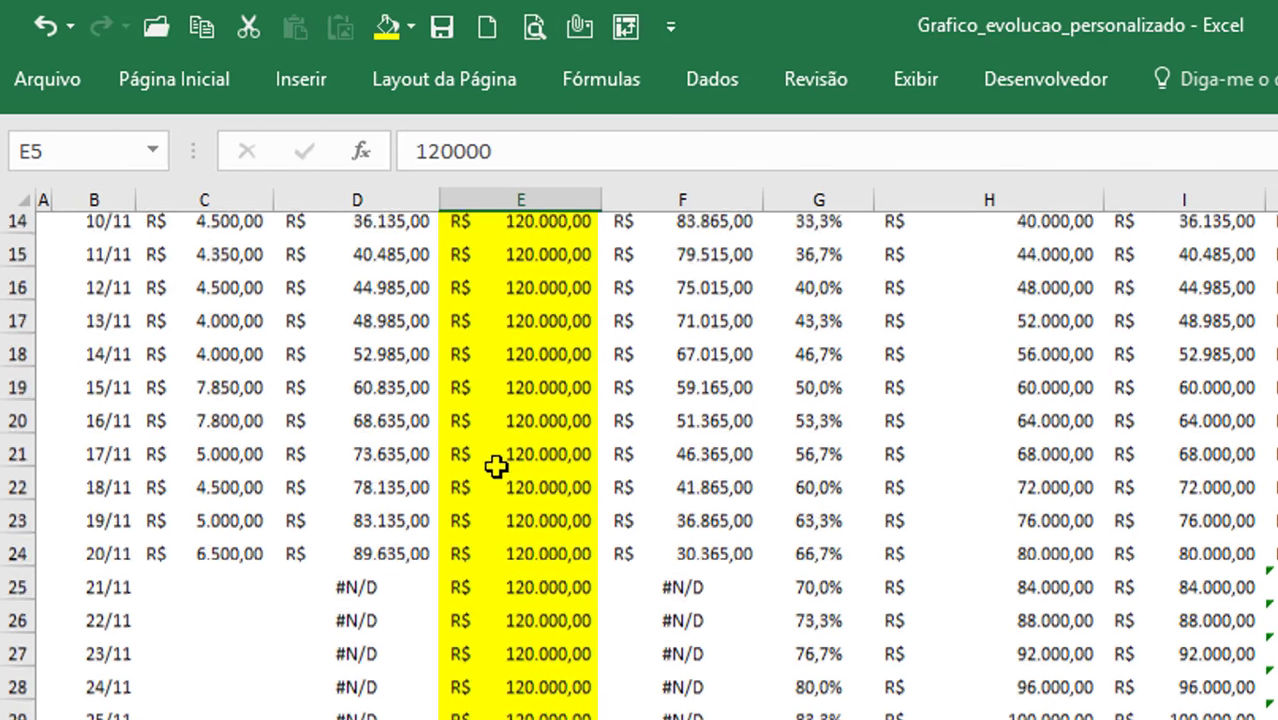
pyautogui.scroll(4, 500, 460)
pyautogui.press('Right')
pyautogui.press('F2')
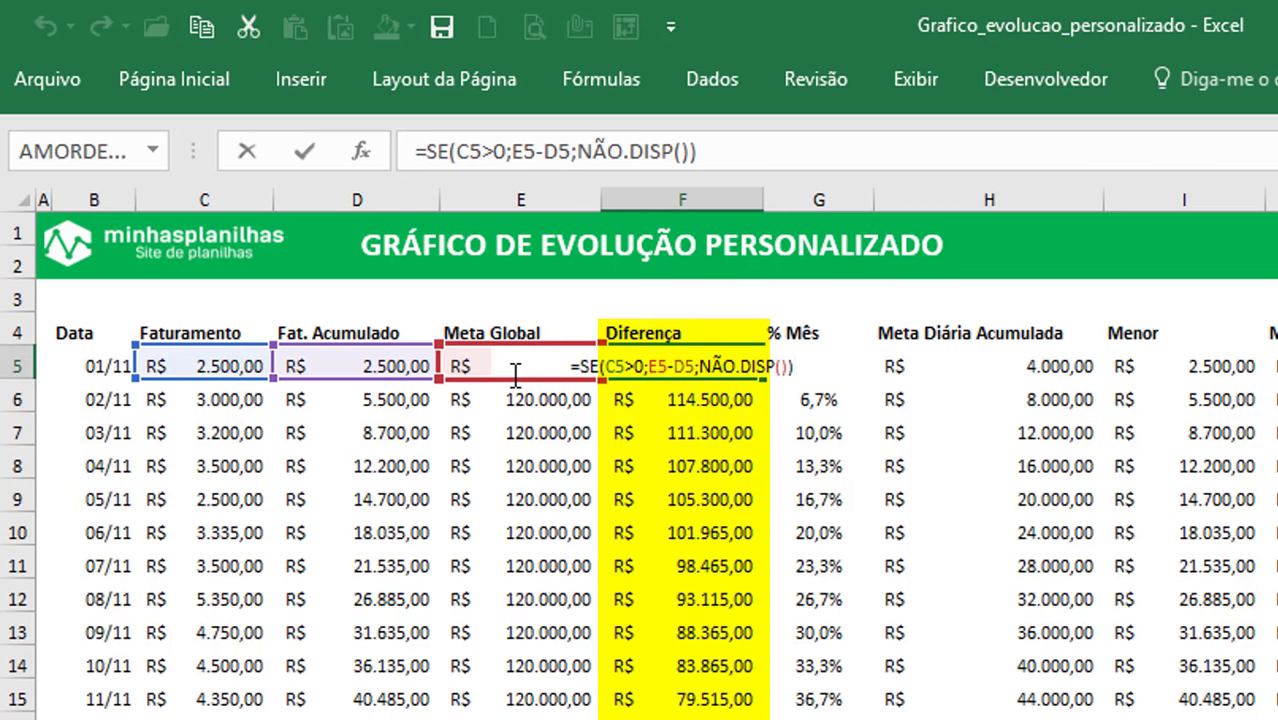
pyautogui.press('Escape')
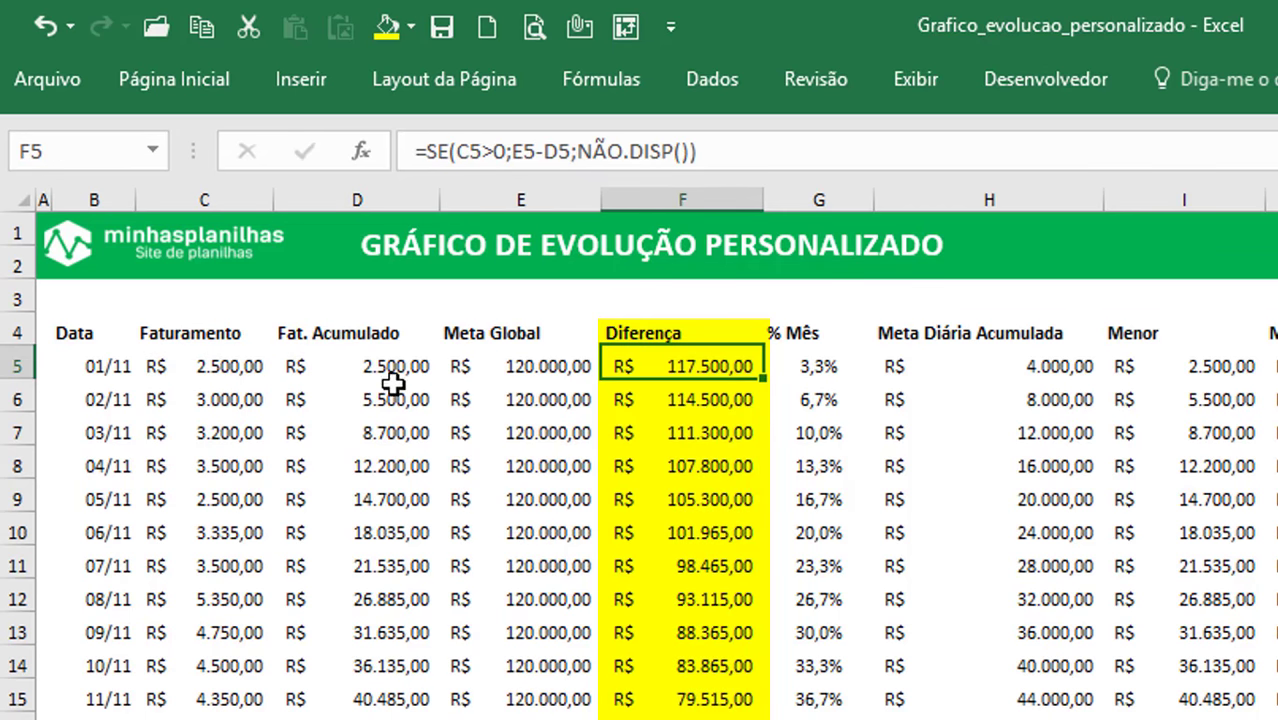
# Examine the Diferença formulas day by day, continuing down to the days without revenue in rows 25 and 26.
pyautogui.press('Down')
pyautogui.press('Down')
pyautogui.press('Down')
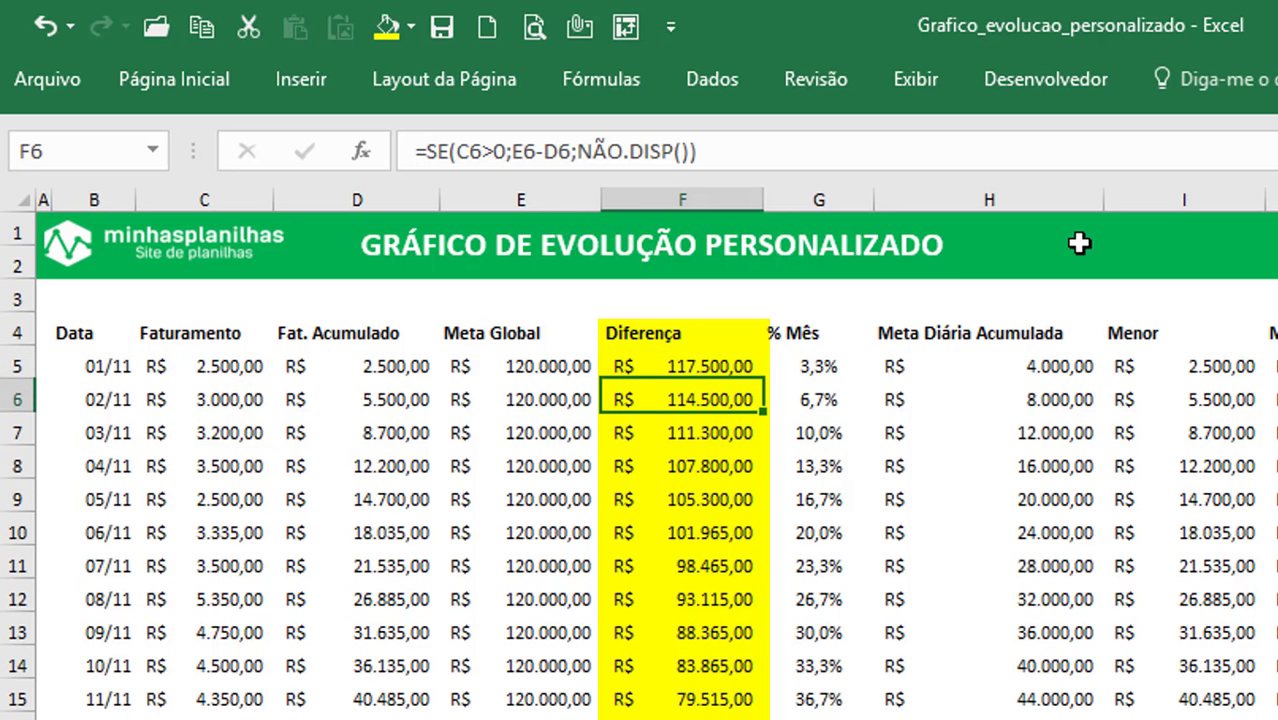
pyautogui.press('Down')
pyautogui.press('Down')
pyautogui.press('Down')
pyautogui.press('Down')
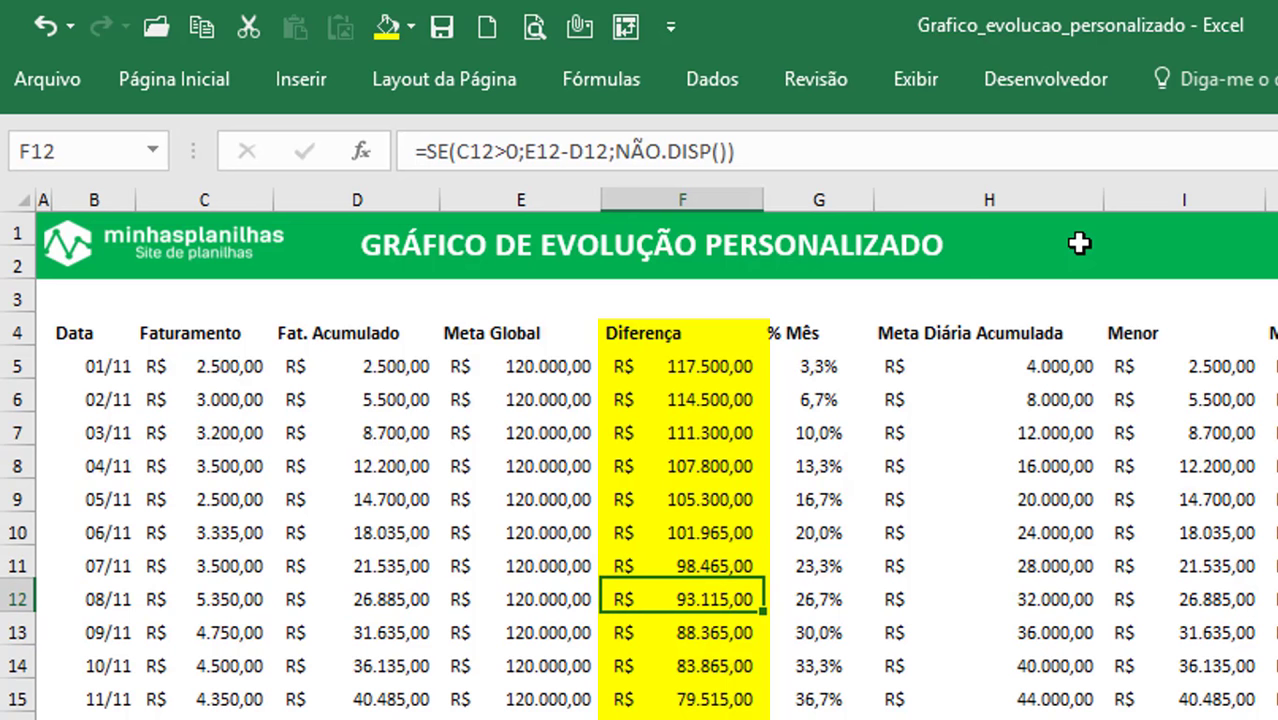
pyautogui.press('Down')
pyautogui.press('Down')
pyautogui.press('Down')
pyautogui.press('Down')
pyautogui.press('Down')
pyautogui.press('Down')
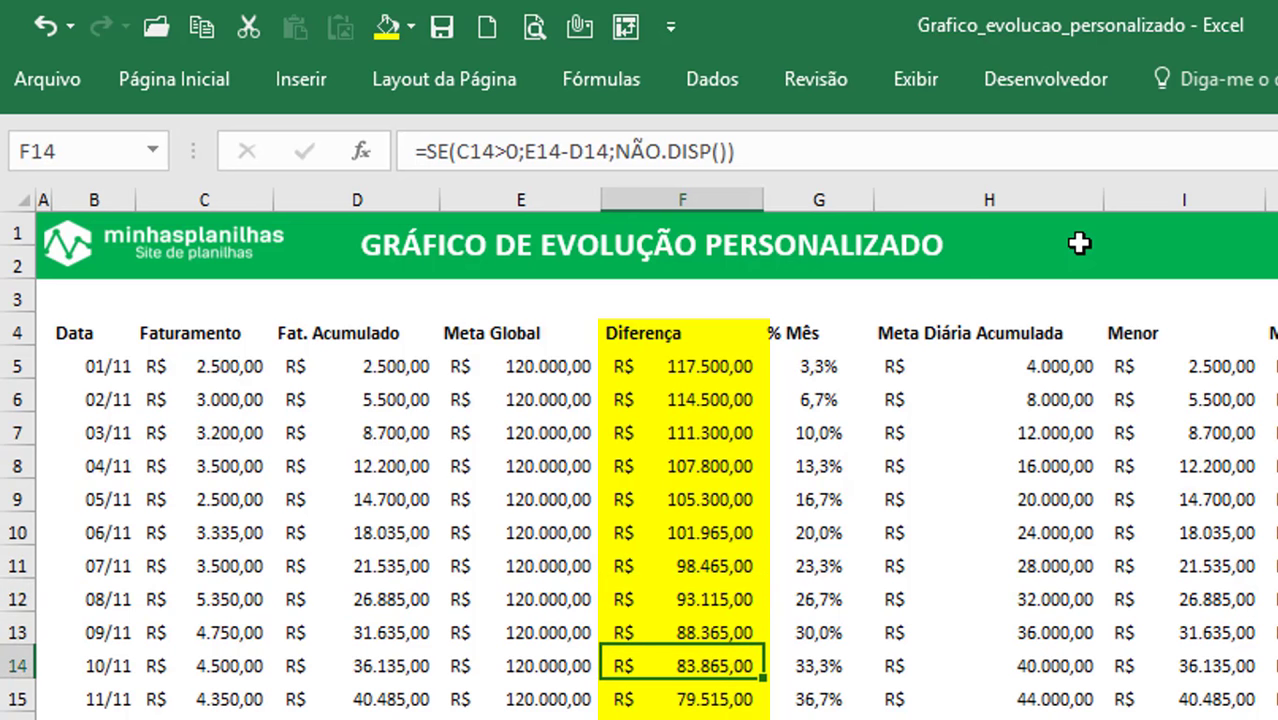
pyautogui.press('Down')
pyautogui.press('Down')
pyautogui.press('Down')
pyautogui.press('Down')
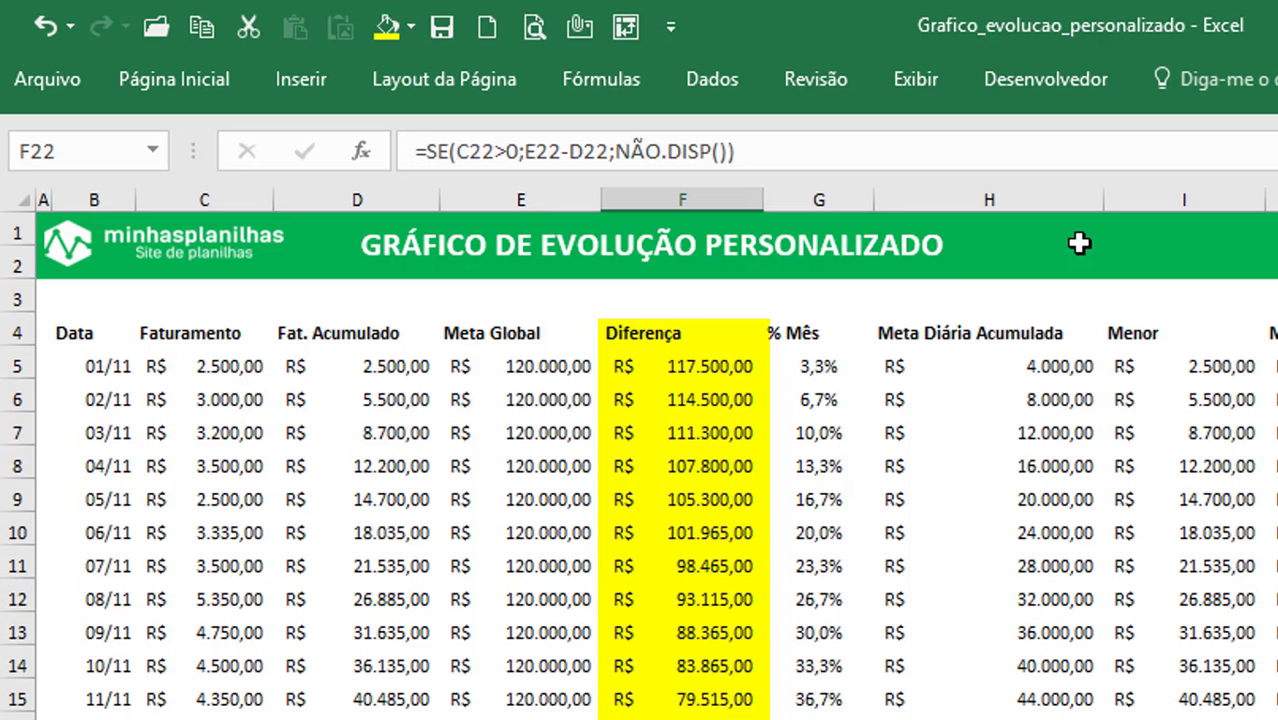
pyautogui.press('Down')
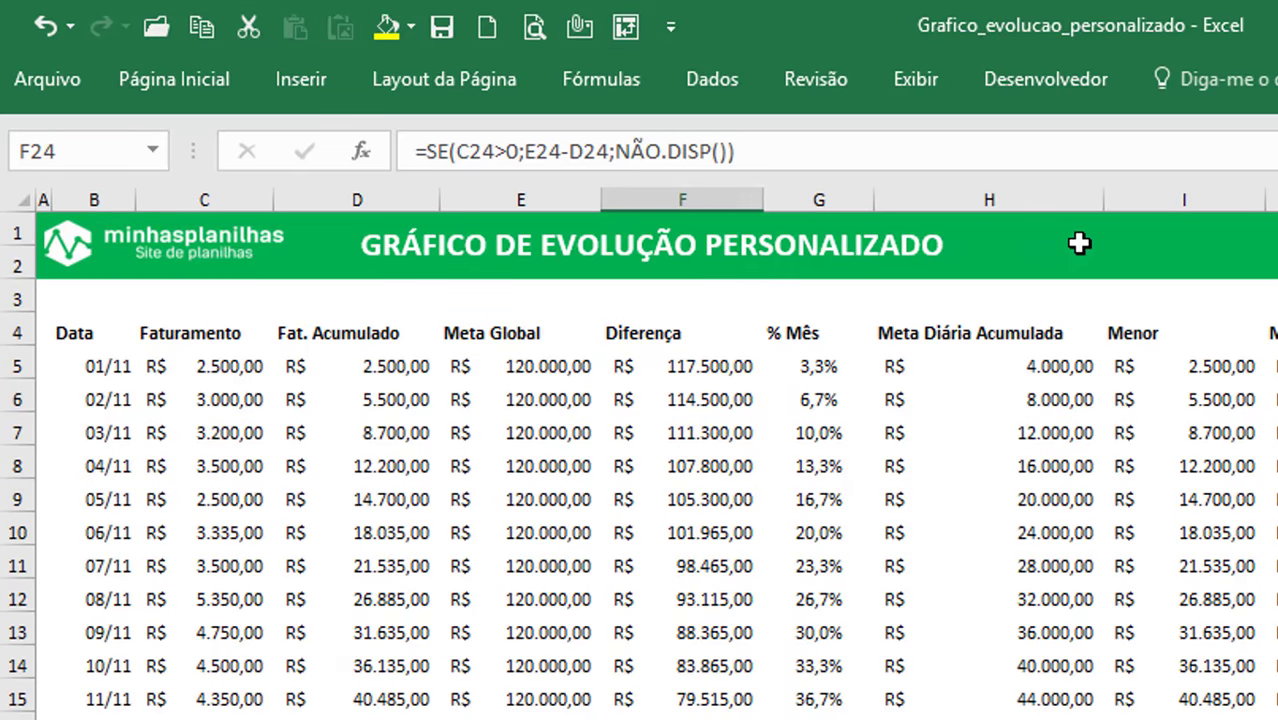
pyautogui.scroll(-2, 1078, 243)
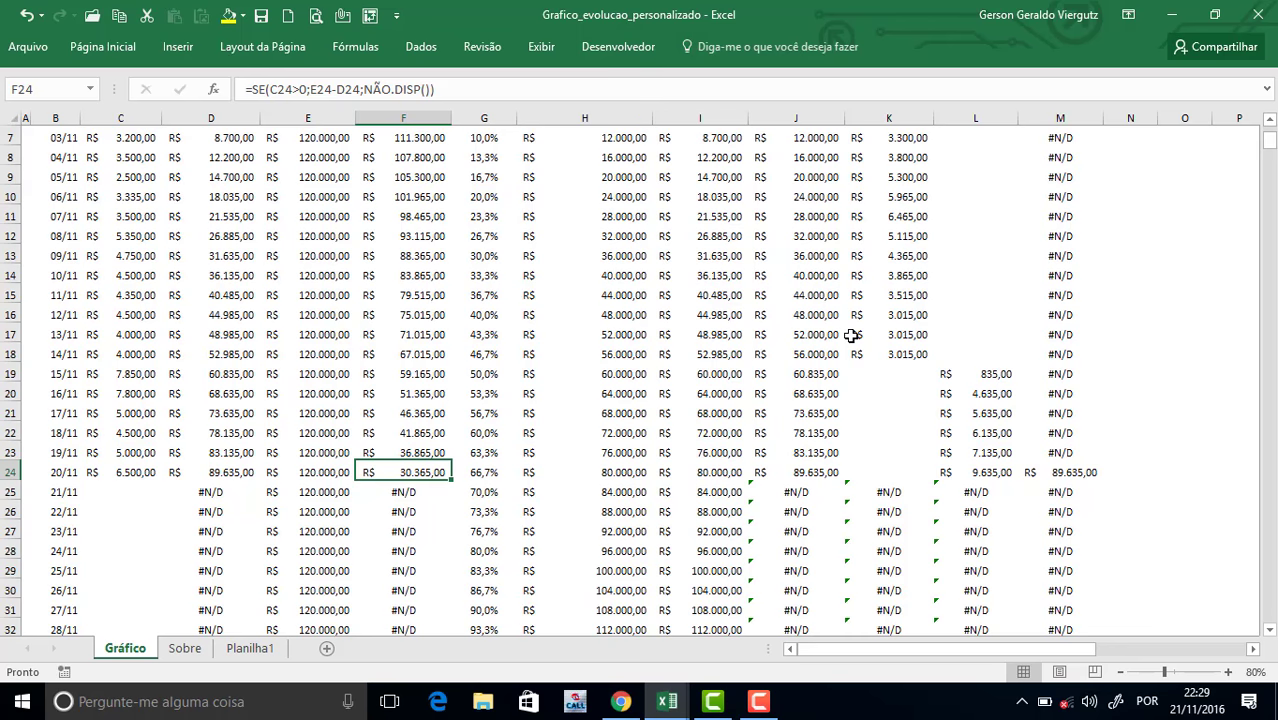
pyautogui.press('Down')
pyautogui.press('Down')
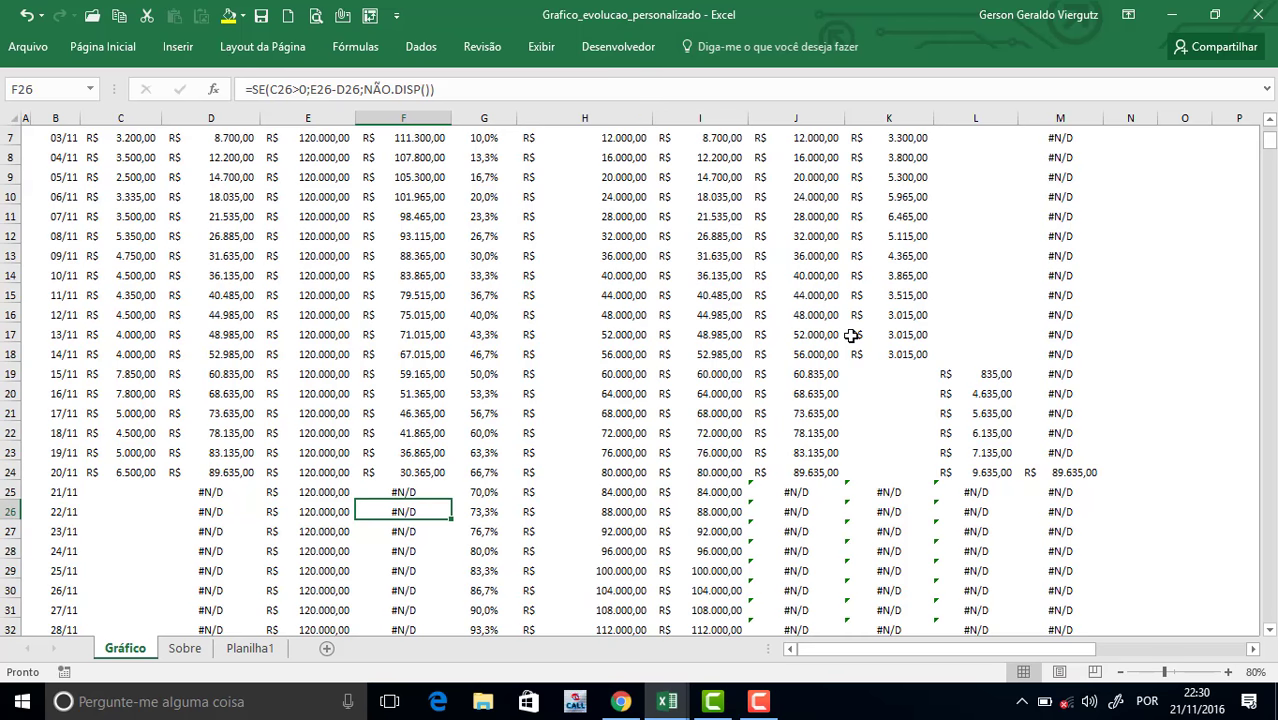
# Show the % Mês formula for 20/11 in cell G24.
pyautogui.press('Up')
pyautogui.press('Up')
pyautogui.press('Right')
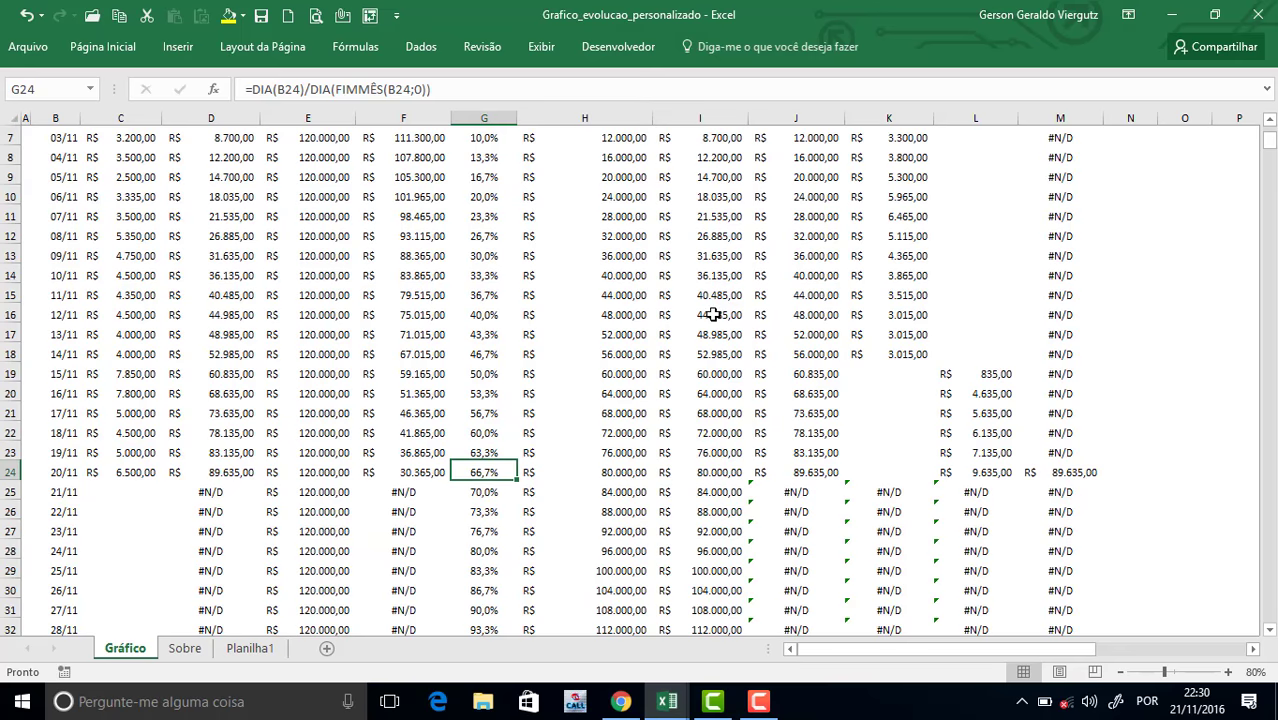
# Walk through the first rows of the table, from the Data cell B5 to the % Mês cell G5.
pyautogui.scroll(2, 711, 315)
pyautogui.click(487, 213)
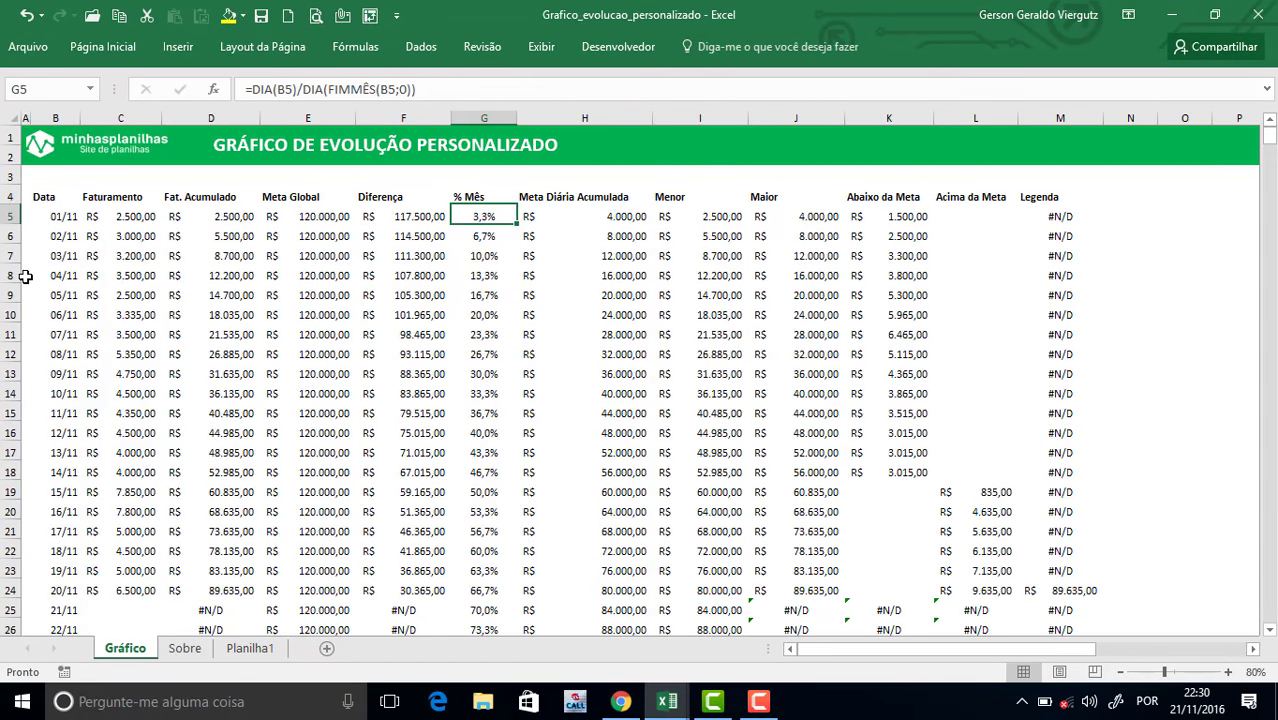
pyautogui.click(62, 216)
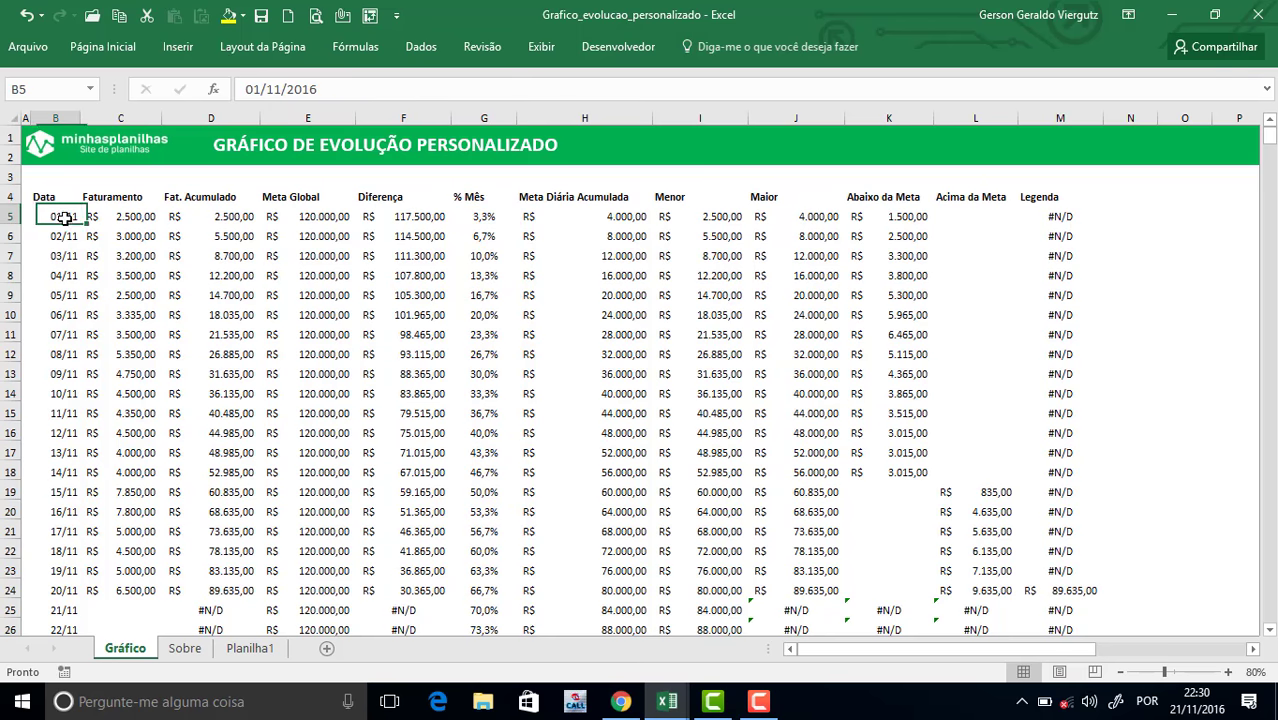
pyautogui.press('Right')
pyautogui.press('Right')
pyautogui.press('Right')
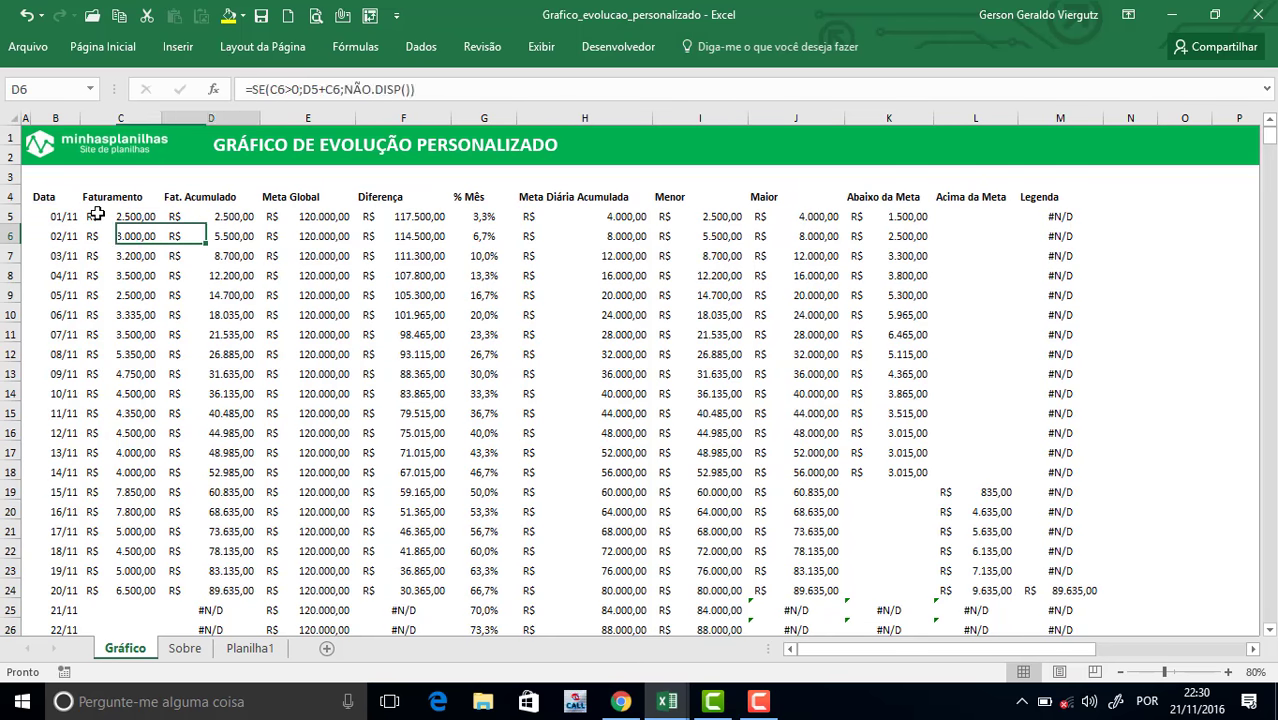
pyautogui.press('Down')
pyautogui.press('Left')
pyautogui.press('Up')
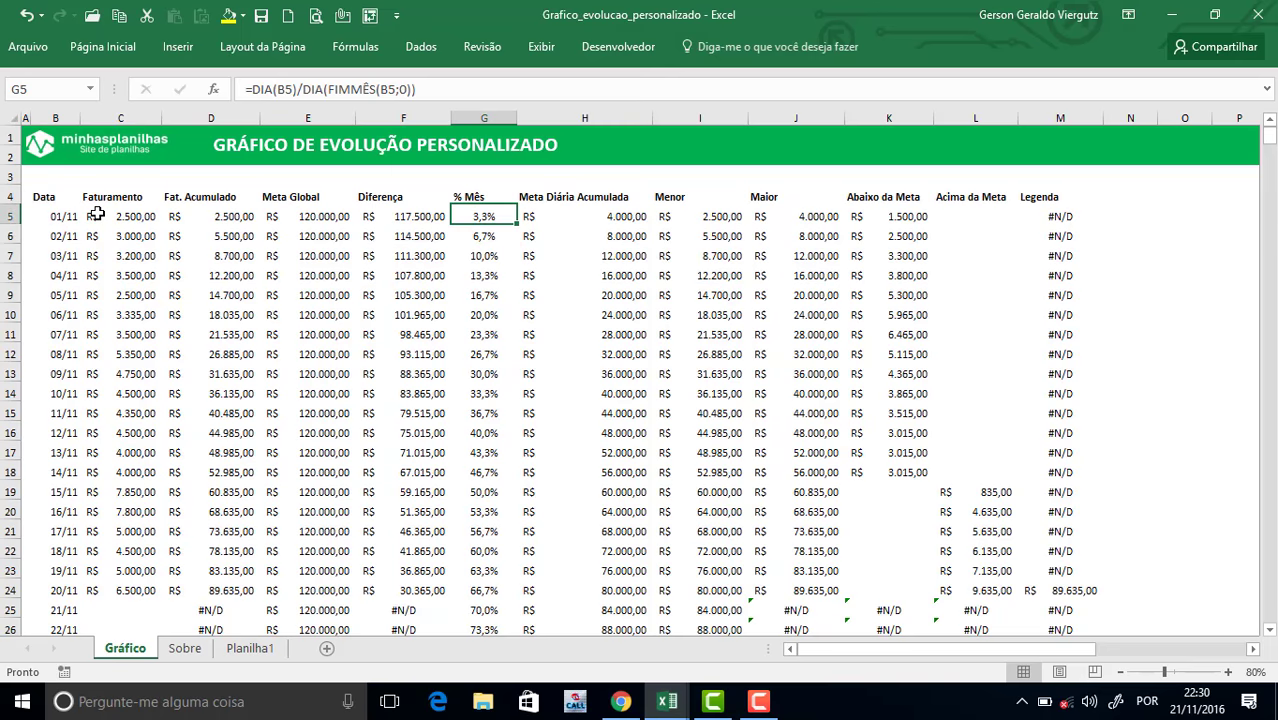
# Inspect the cell references of the % Mês formula in G5 and compare it with the formulas of the following days down to G8.
pyautogui.click(286, 90)
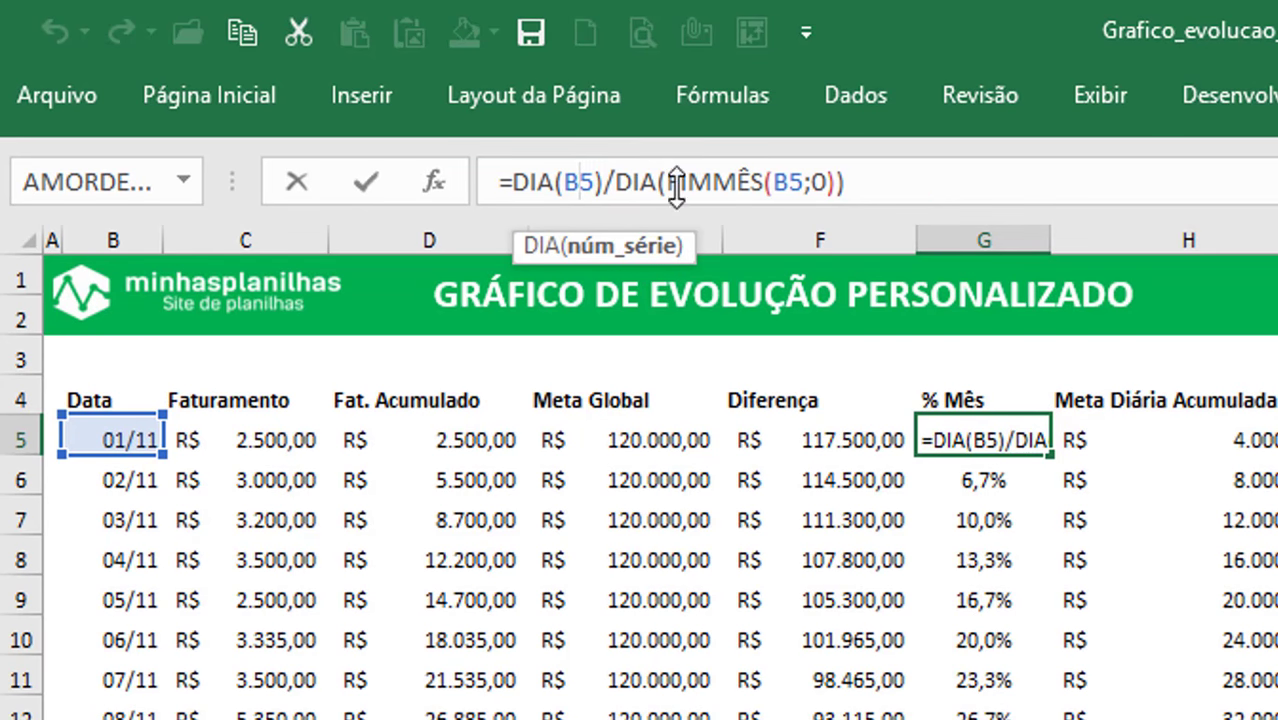
pyautogui.hotkey('ctrl', 'Return')
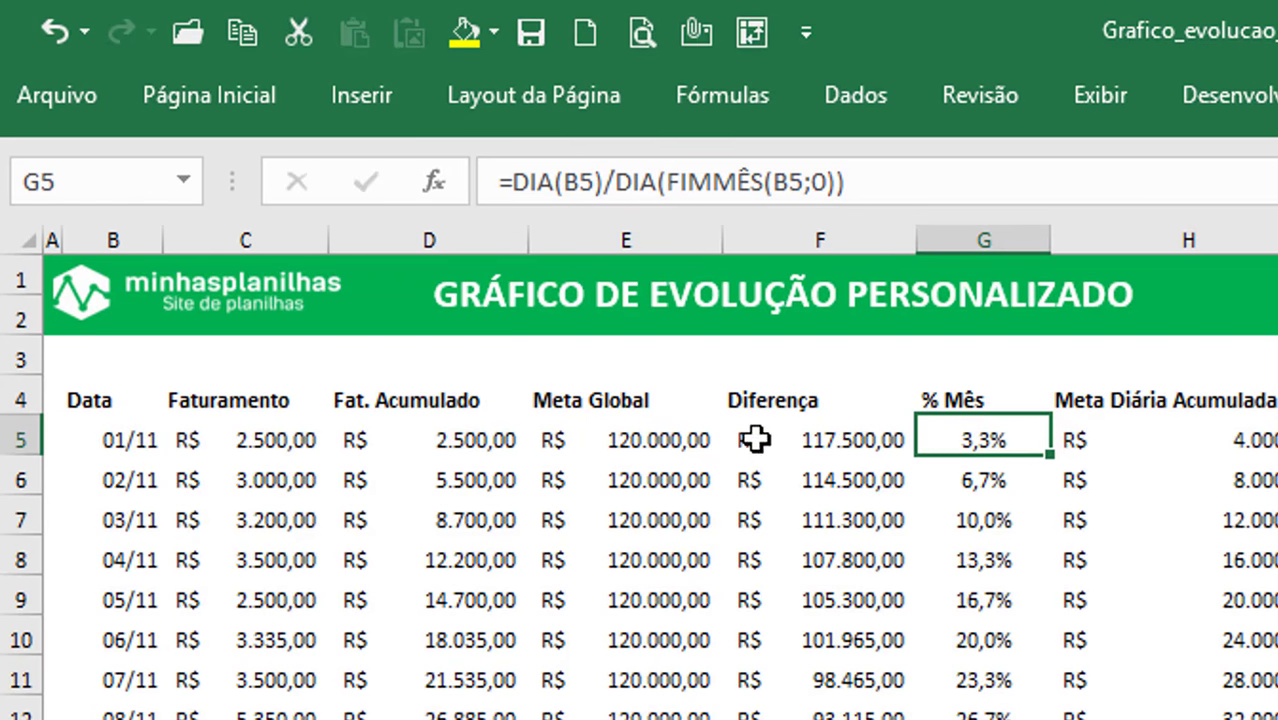
pyautogui.click(990, 485)
pyautogui.click(995, 525)
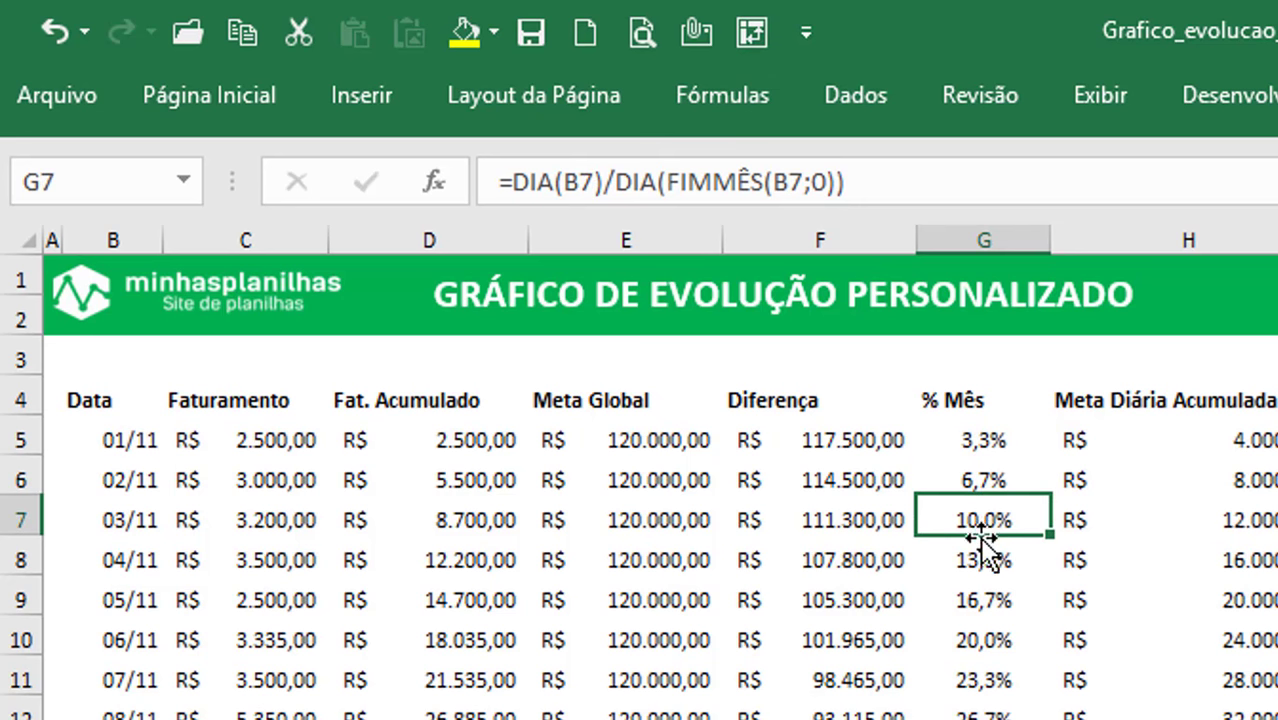
pyautogui.click(1000, 558)
pyautogui.click(998, 443)
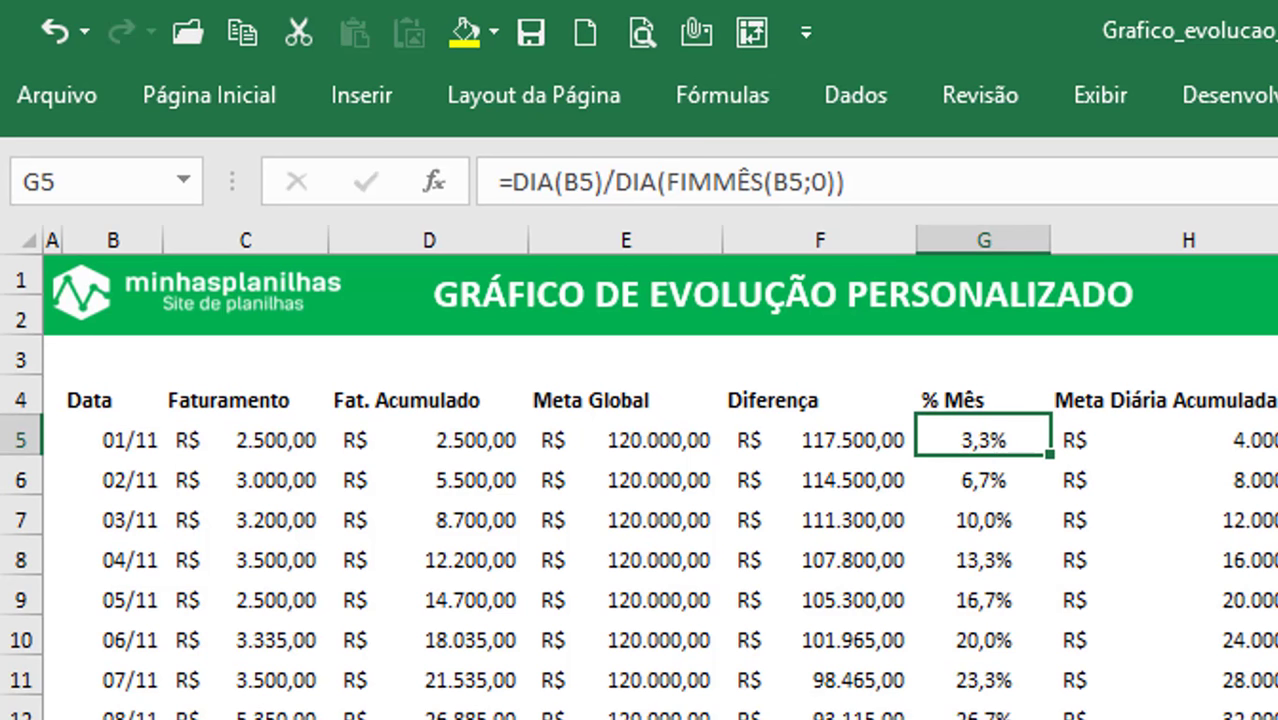
# Show the Meta Diária Acumulada formula in H5 and inspect the cell references of the one in H6.
pyautogui.click(1268, 440)
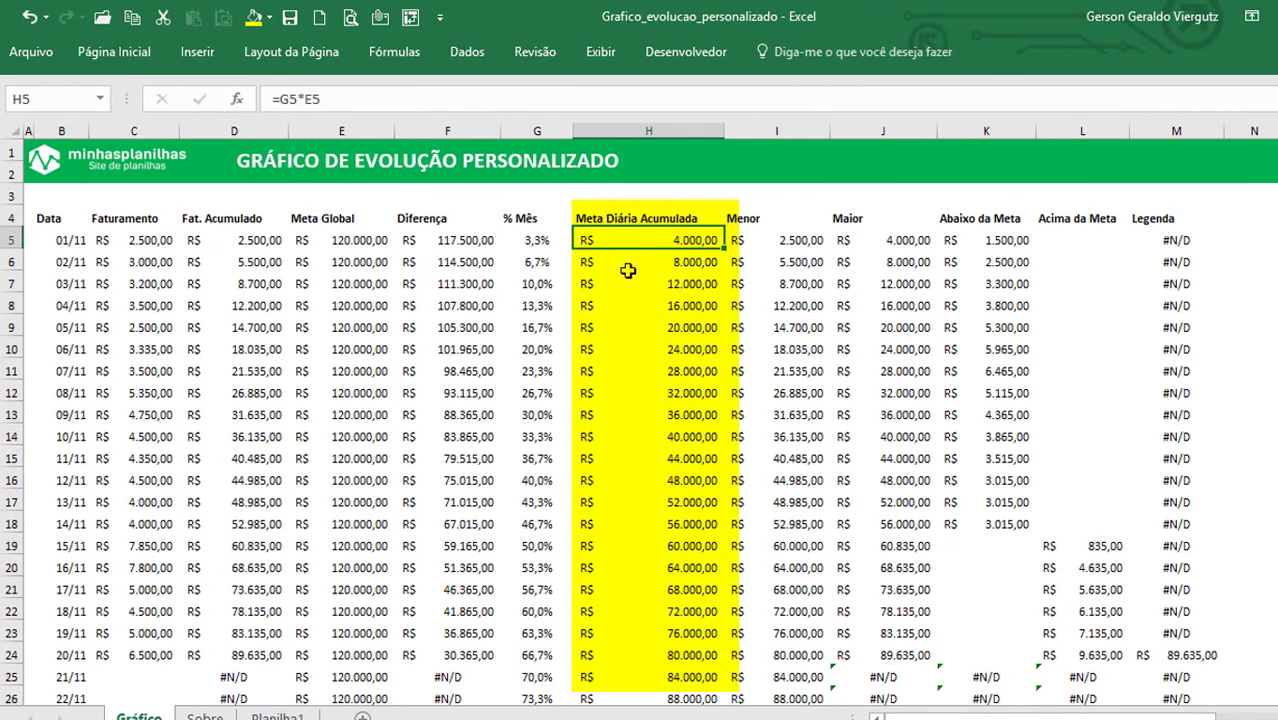
pyautogui.click(699, 265)
pyautogui.doubleClick(699, 265)
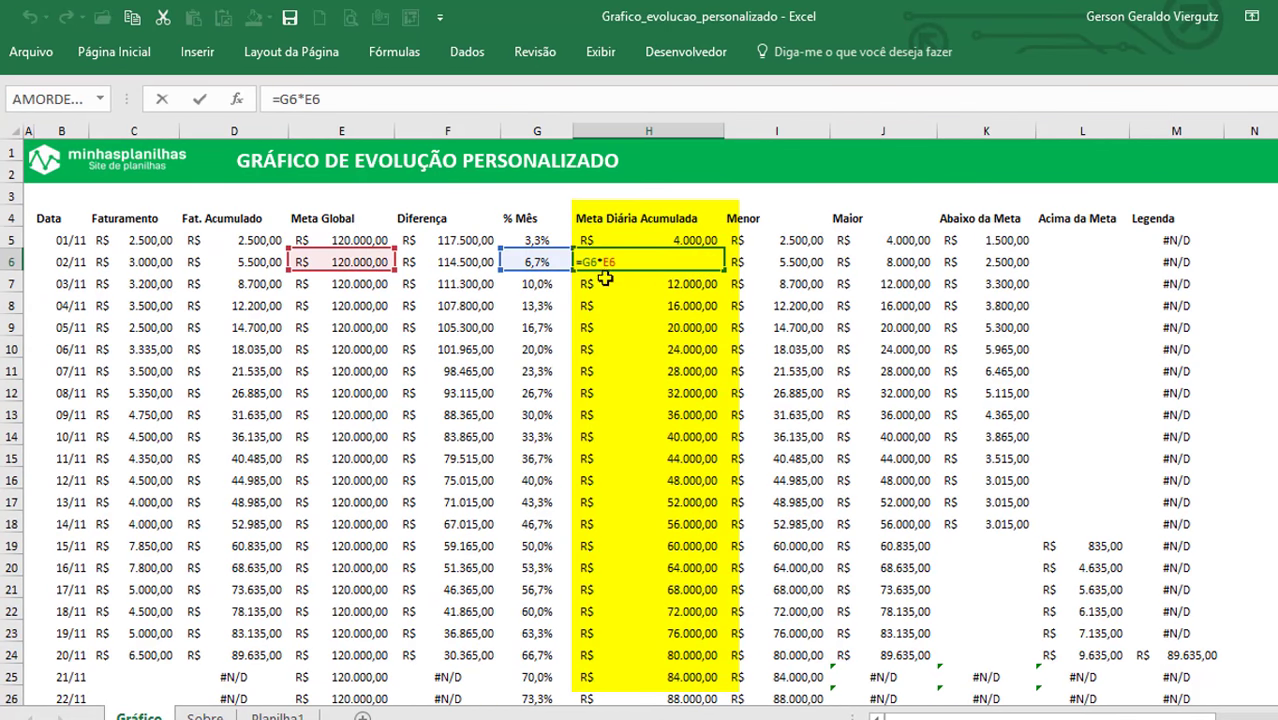
pyautogui.press('Escape')
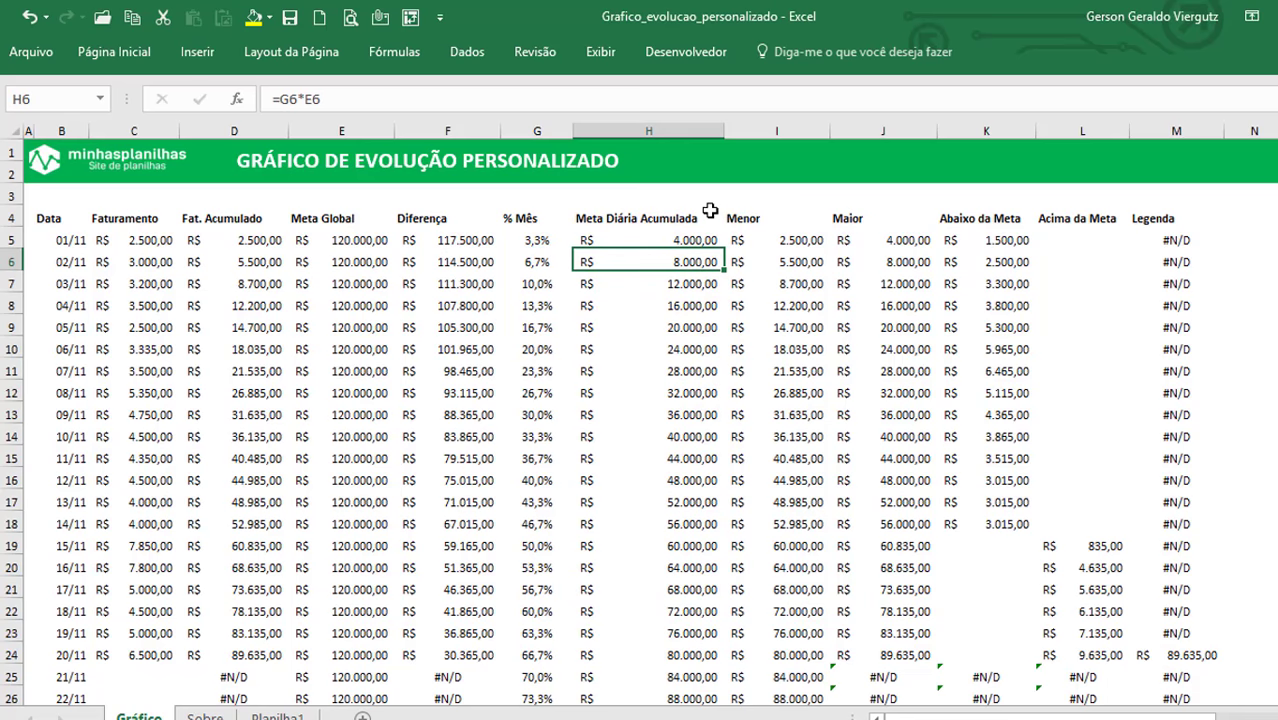
# Examine the Meta Diária Acumulada formulas day by day down to 30/11 in H34, and return to H6.
pyautogui.press('Down')
pyautogui.press('Down')
pyautogui.press('Down')
pyautogui.press('Down')
pyautogui.press('Down')
pyautogui.press('Down')
pyautogui.press('Down')
pyautogui.press('Down')
pyautogui.press('Down')
pyautogui.press('Down')
pyautogui.press('Down')
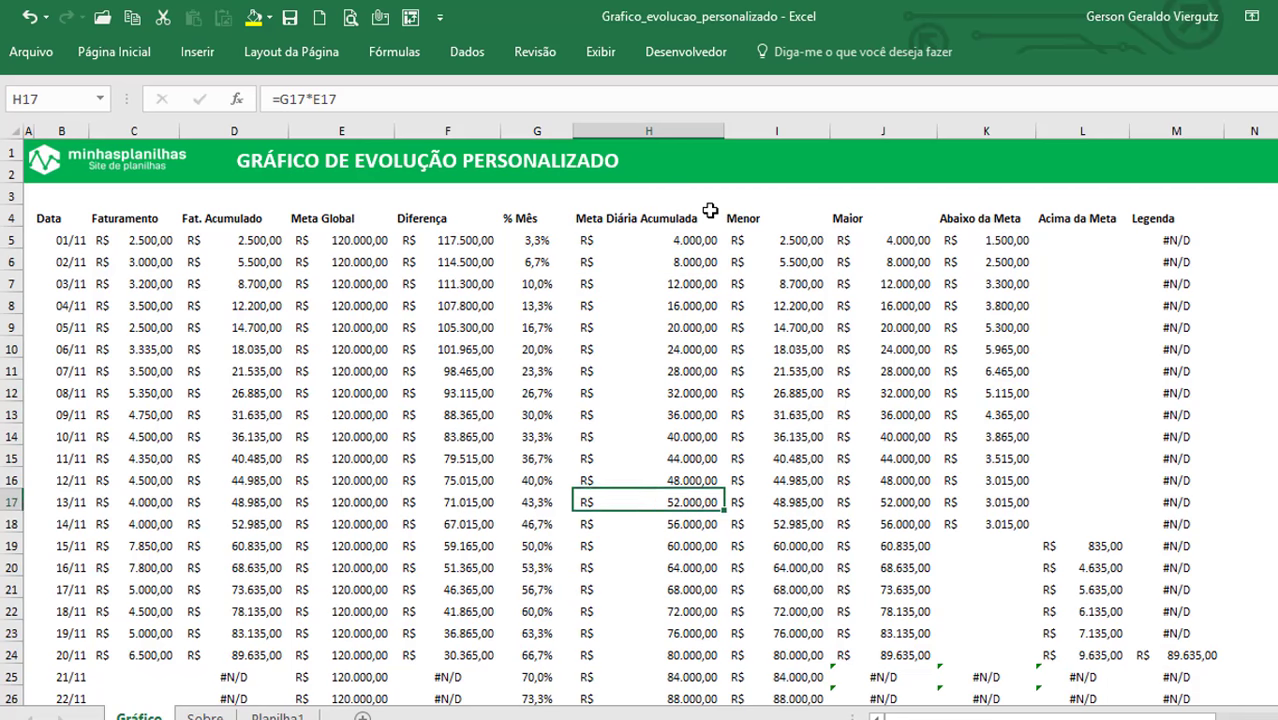
pyautogui.press('Down')
pyautogui.press('Down')
pyautogui.press('Down')
pyautogui.press('Down')
pyautogui.press('Down')
pyautogui.press('Down')
pyautogui.press('Down')
pyautogui.press('Down')
pyautogui.press('Down')
pyautogui.press('Down')
pyautogui.press('Down')
pyautogui.press('Down')
pyautogui.press('Down')
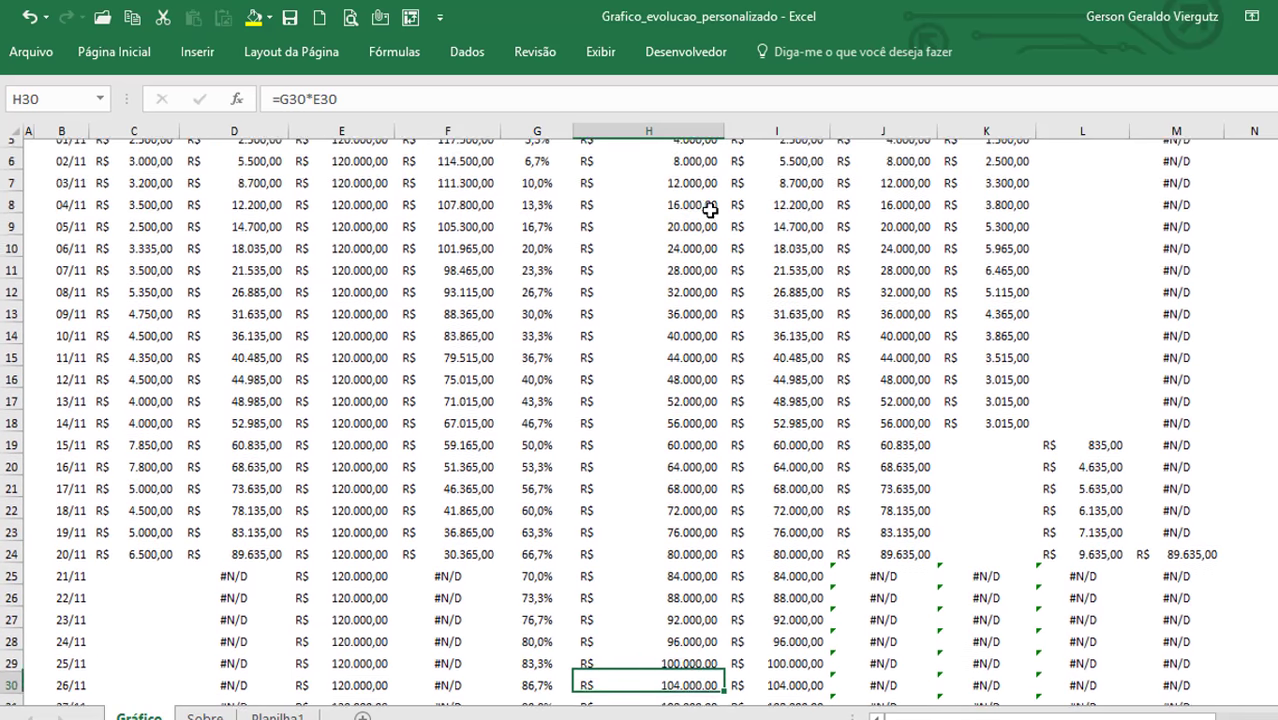
pyautogui.press('Down')
pyautogui.press('Down')
pyautogui.press('Down')
pyautogui.press('Down')
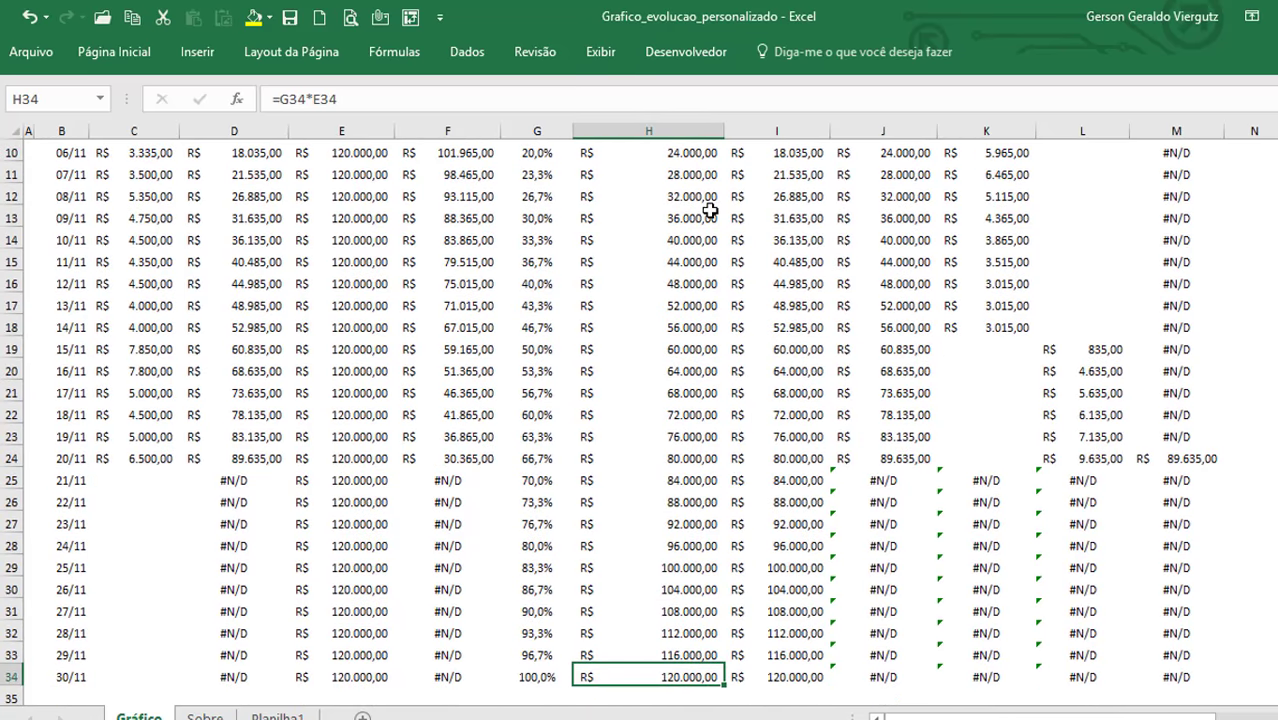
pyautogui.press('Up')
pyautogui.press('Up')
pyautogui.press('Up')
pyautogui.press('Up')
pyautogui.press('Up')
pyautogui.press('Up')
pyautogui.press('Up')
pyautogui.press('Up')
pyautogui.press('Up')
pyautogui.press('Up')
pyautogui.press('Up')
pyautogui.press('Up')
pyautogui.press('Up')
pyautogui.press('Up')
pyautogui.press('Up')
pyautogui.press('Up')
pyautogui.press('Up')
pyautogui.press('Up')
pyautogui.press('Up')
pyautogui.press('Up')
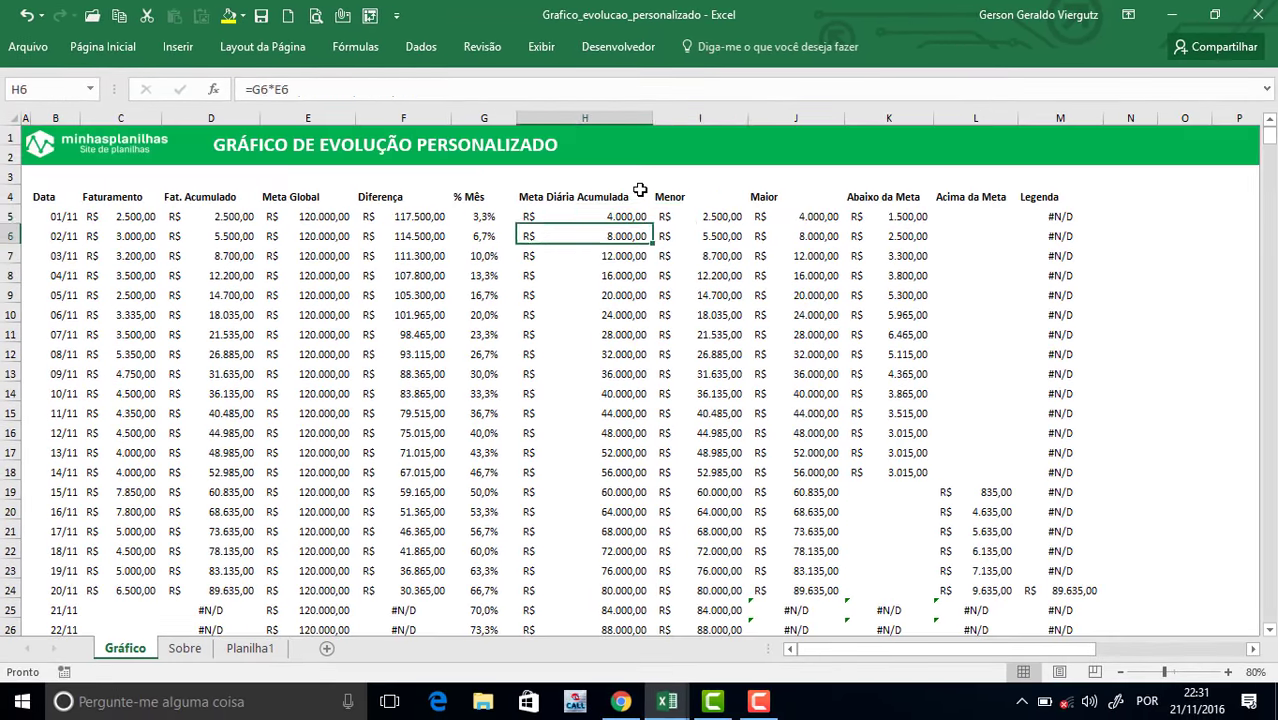
# Inspect the cell references of the Menor formula in I5.
pyautogui.press('Right')
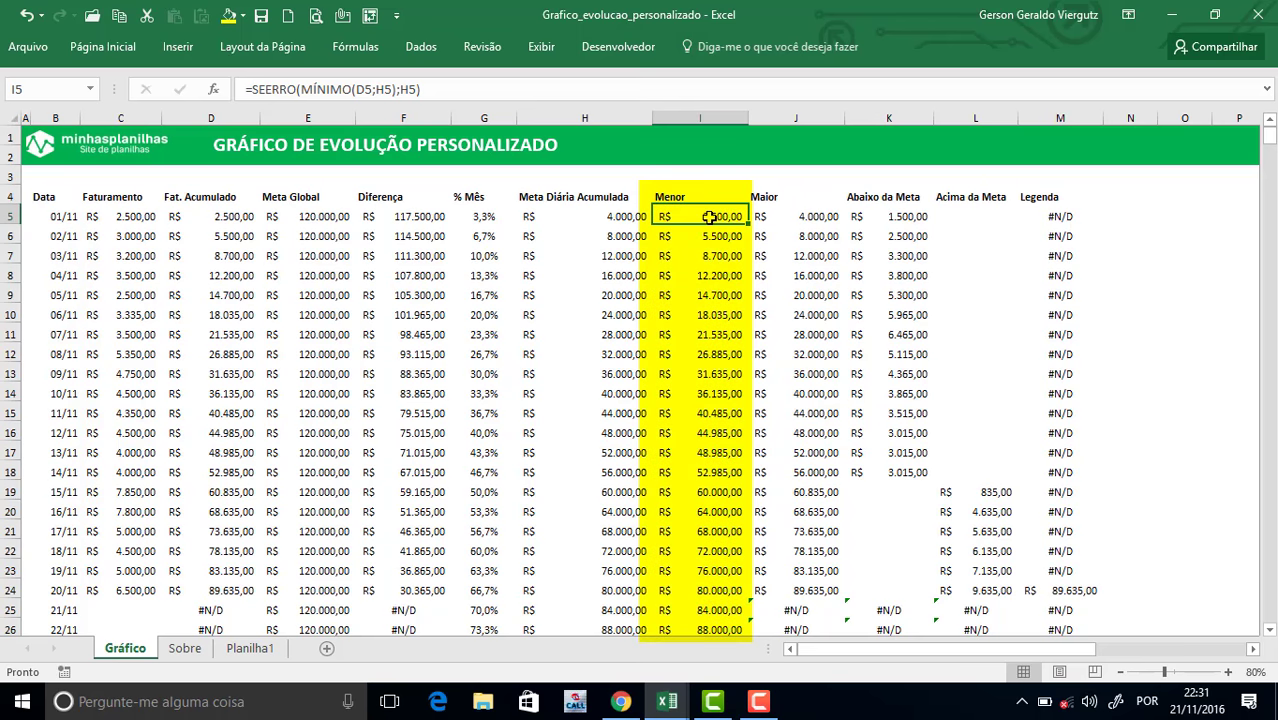
pyautogui.click(398, 89)
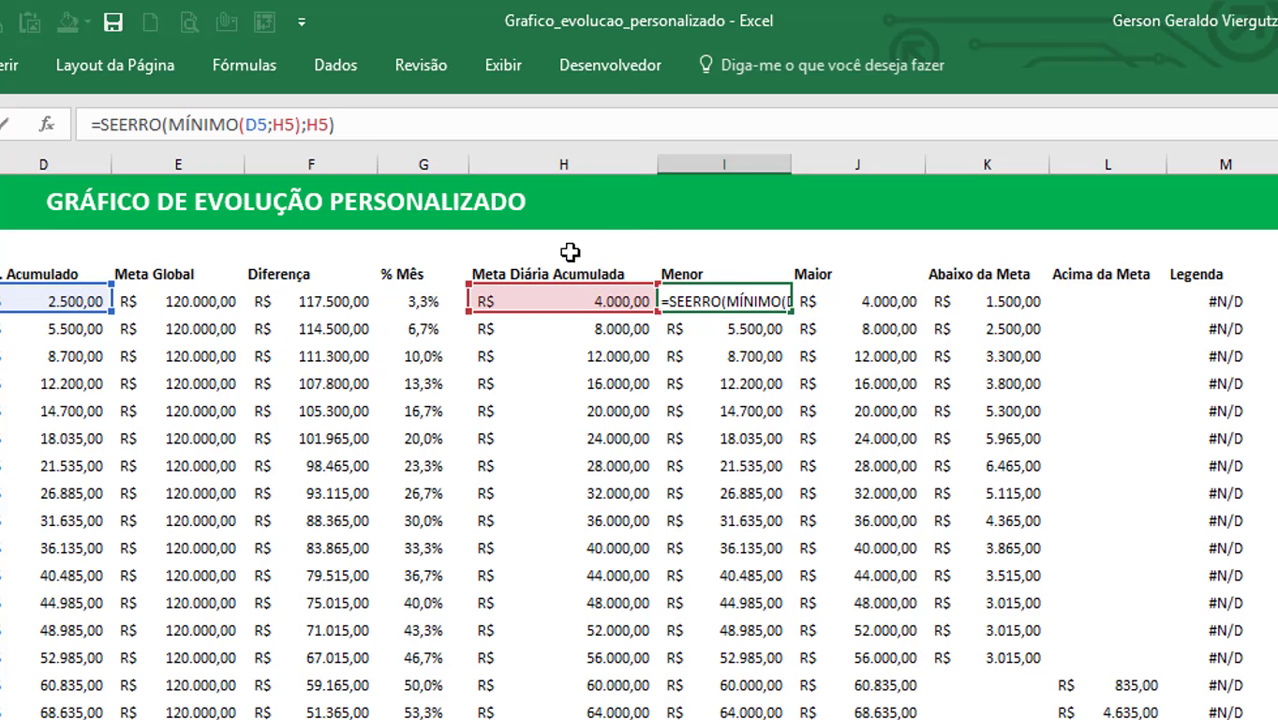
pyautogui.hotkey('ctrl', 'Return')
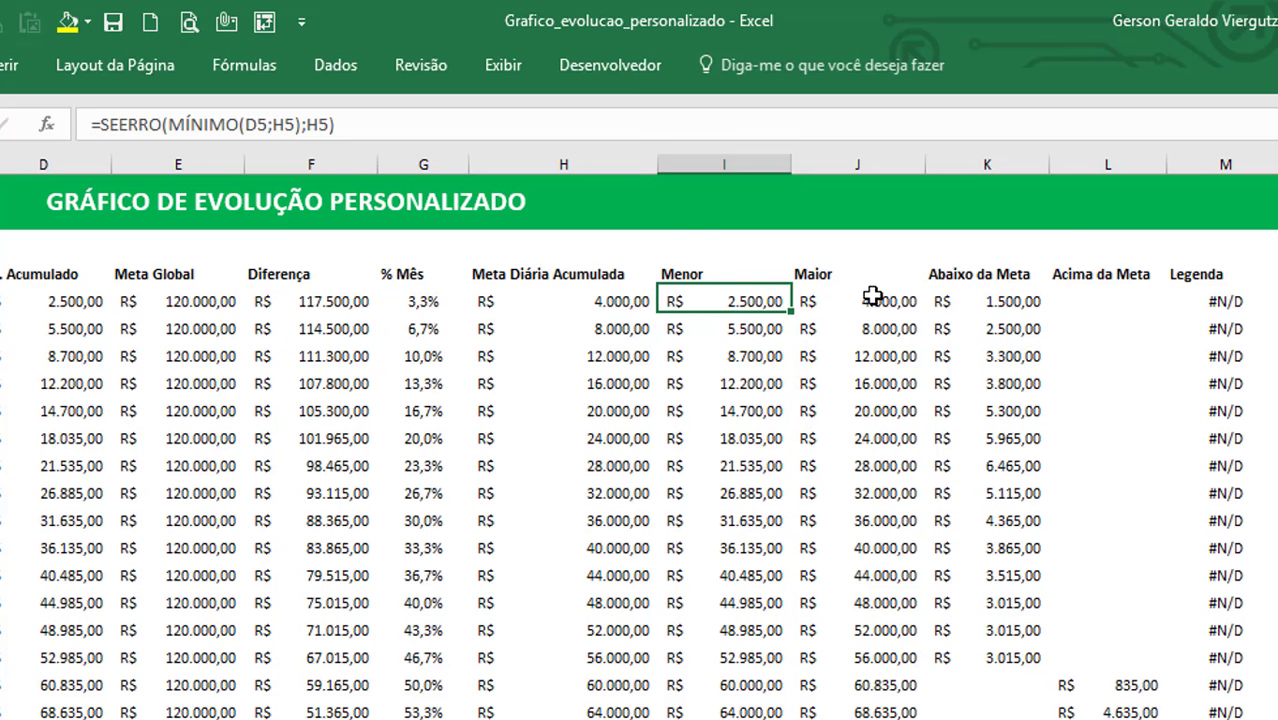
# Review the Maior column and check its formulas for the first two days in J5 and J6.
pyautogui.click(873, 296)
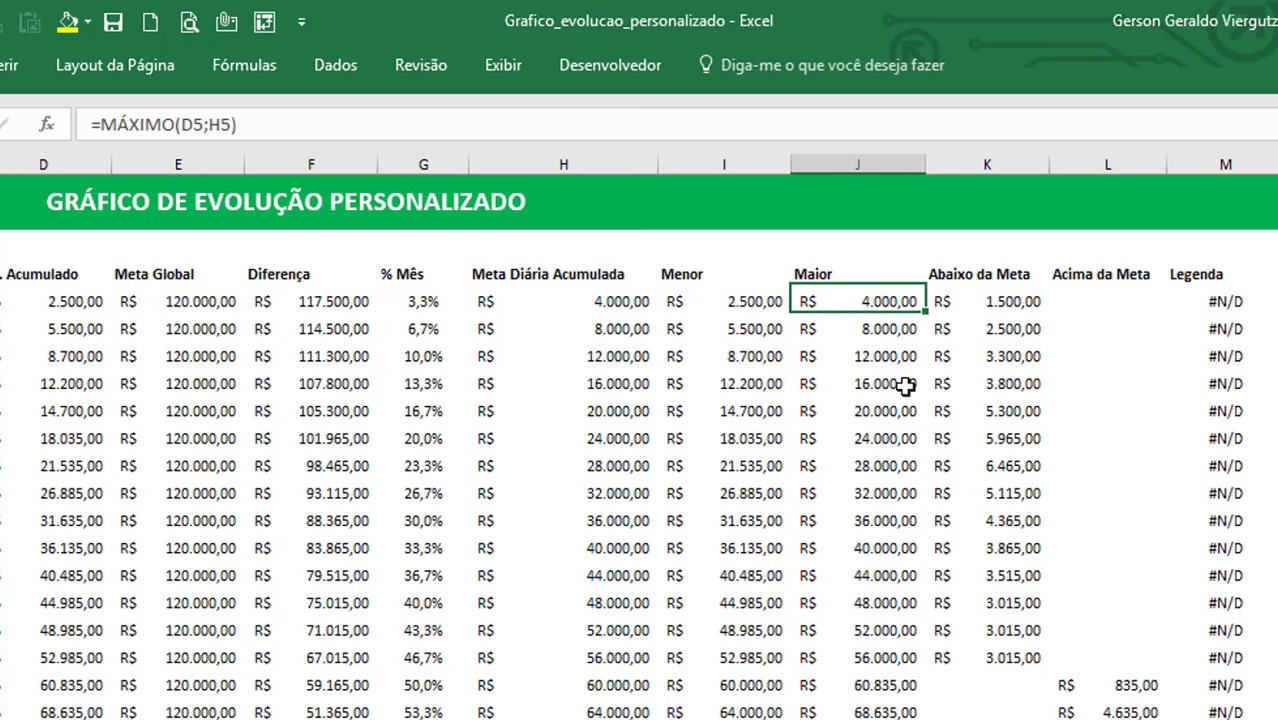
pyautogui.scroll(-5, 1073, 431)
pyautogui.scroll(5, 1027, 362)
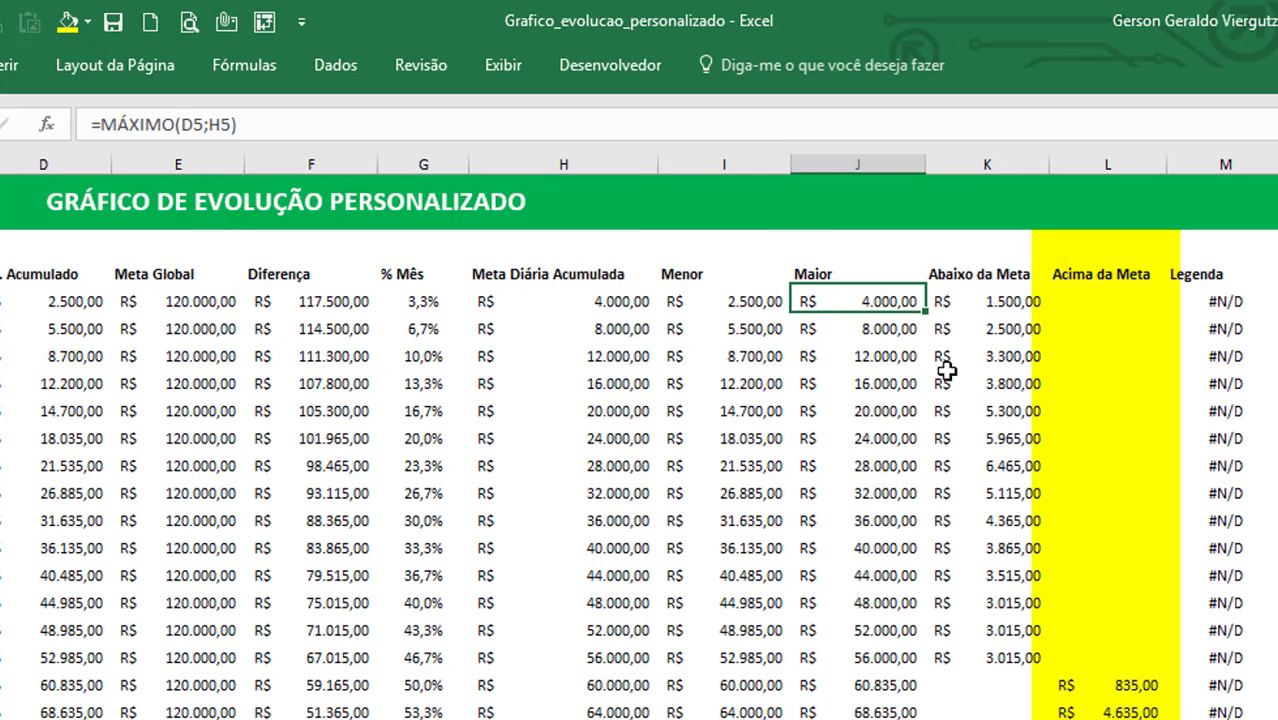
pyautogui.click(886, 332)
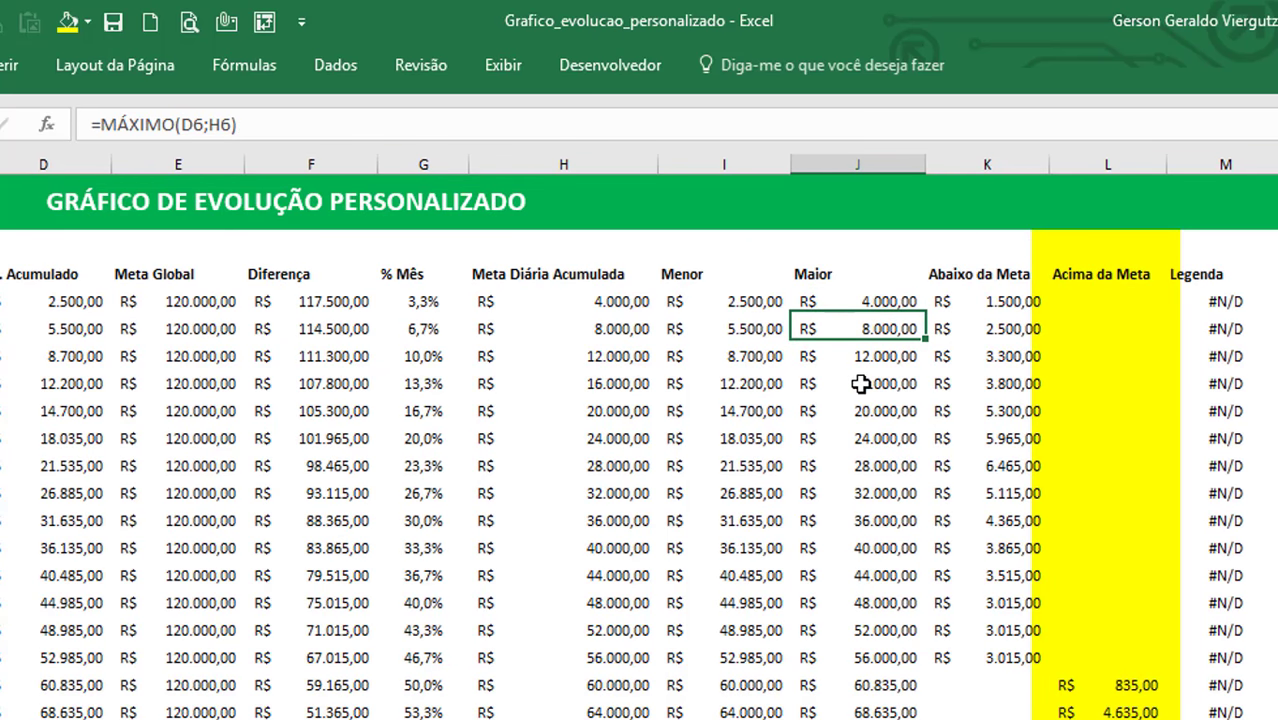
pyautogui.click(935, 495)
# Review the Abaixo da Meta column and inspect the cell references of its formula in K5.
pyautogui.click(999, 303)
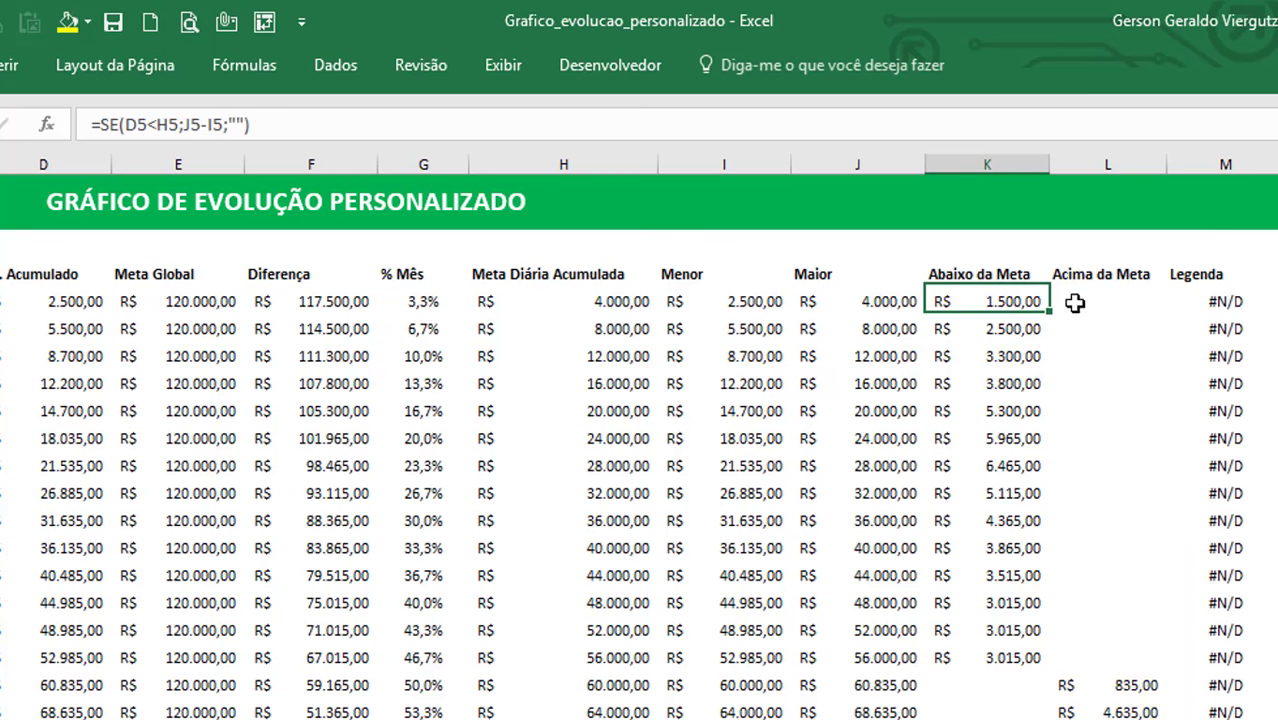
pyautogui.scroll(-1, 1073, 381)
pyautogui.scroll(-4, 1073, 381)
pyautogui.scroll(5, 1100, 340)
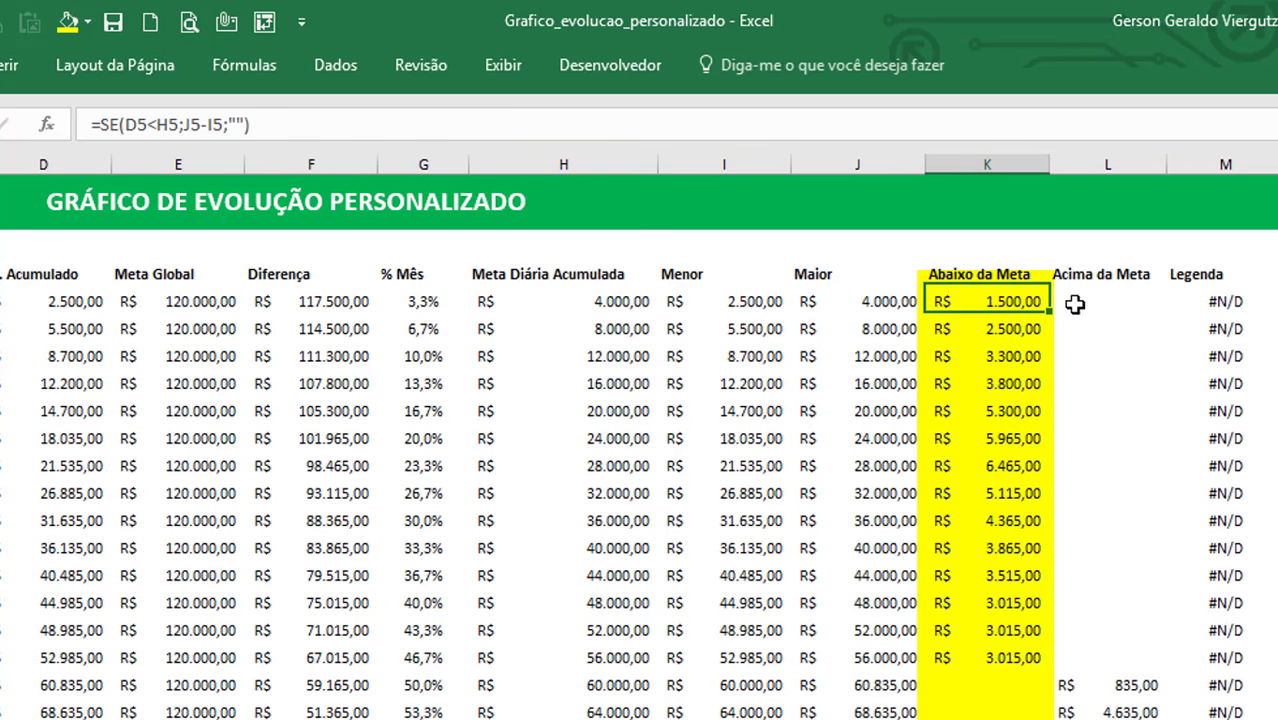
pyautogui.click(279, 108)
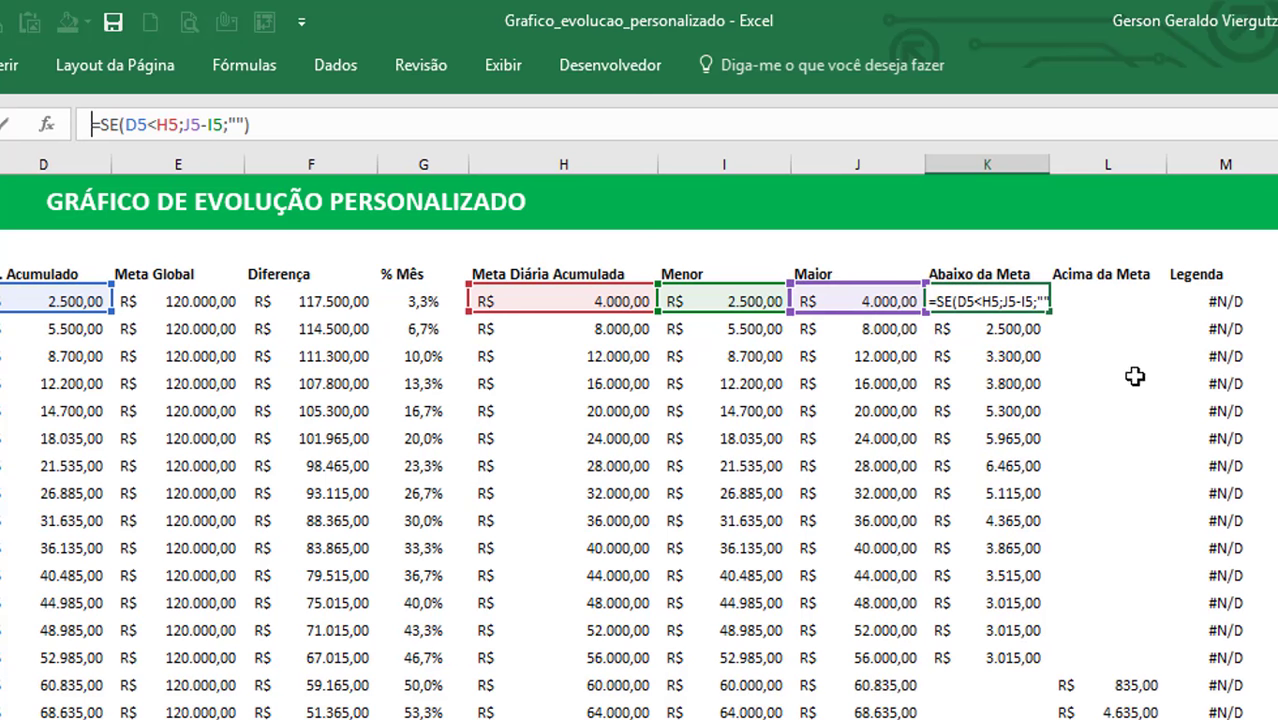
pyautogui.hotkey('ctrl', 'Return')
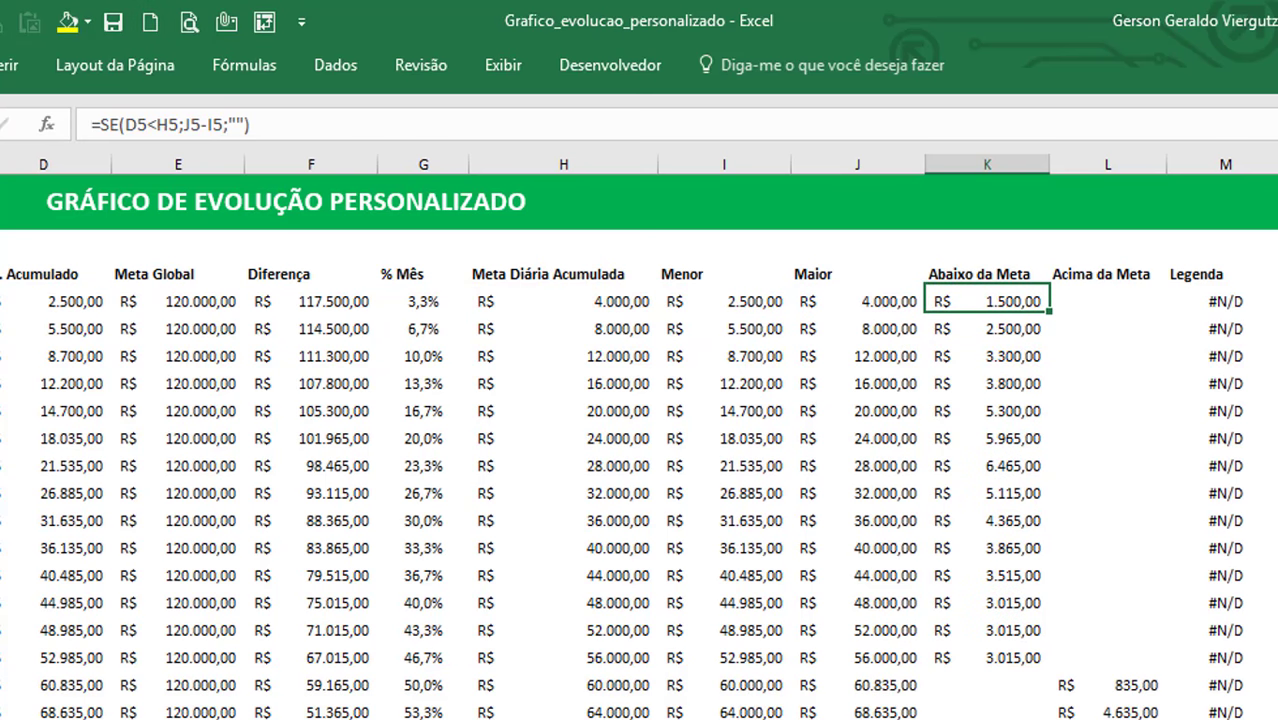
pyautogui.click(284, 120)
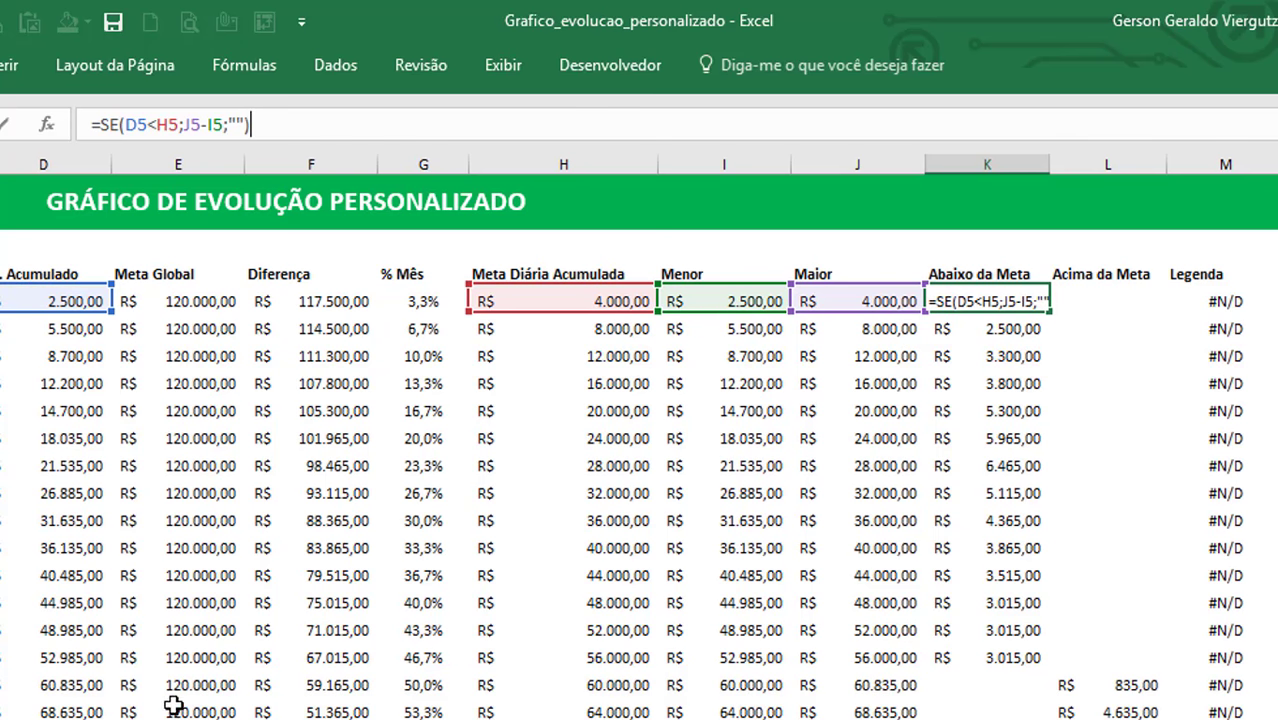
pyautogui.hotkey('ctrl', 'Return')
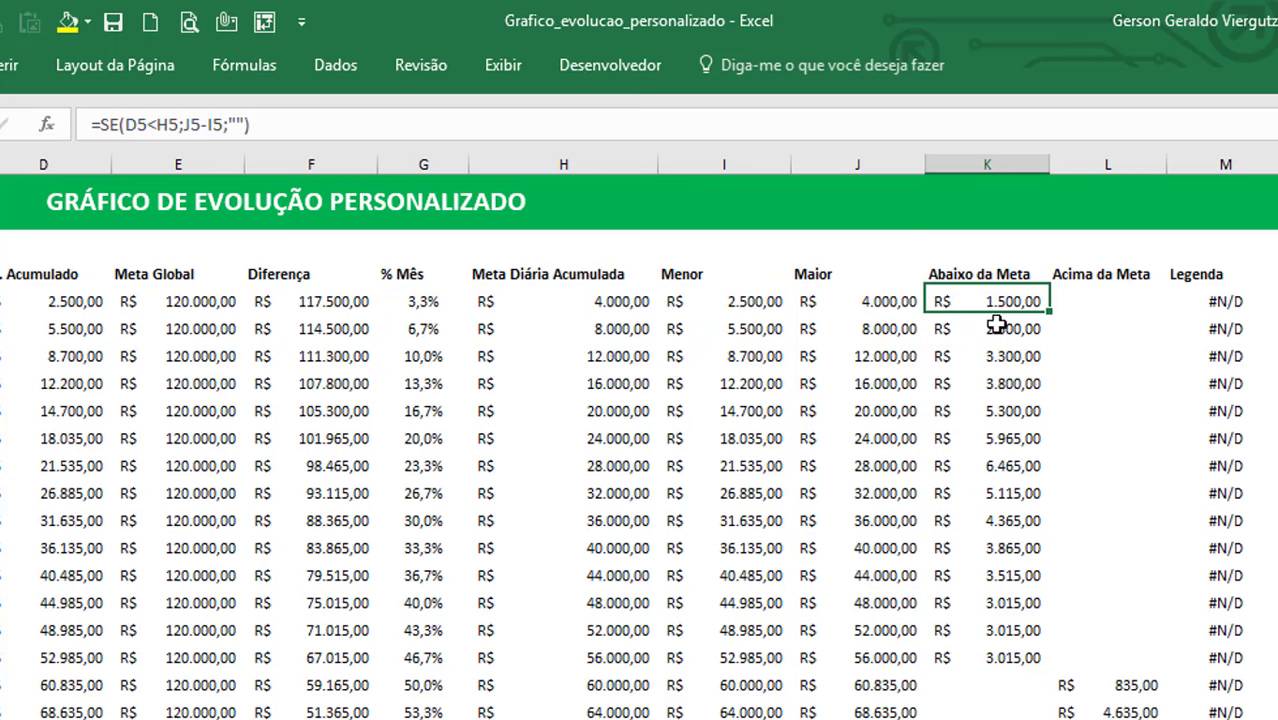
# Inspect the cell references of the Acima da Meta formula in L5 and review the column down to the end of the month.
pyautogui.click(1100, 296)
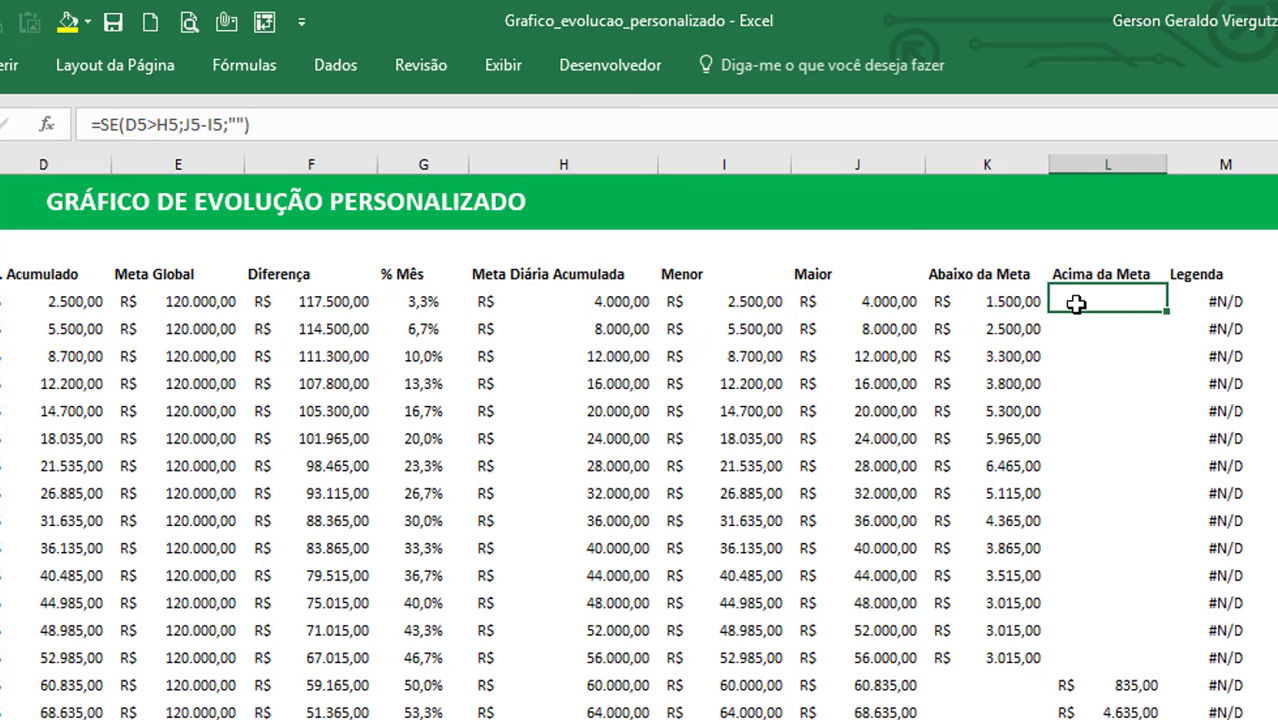
pyautogui.click(274, 123)
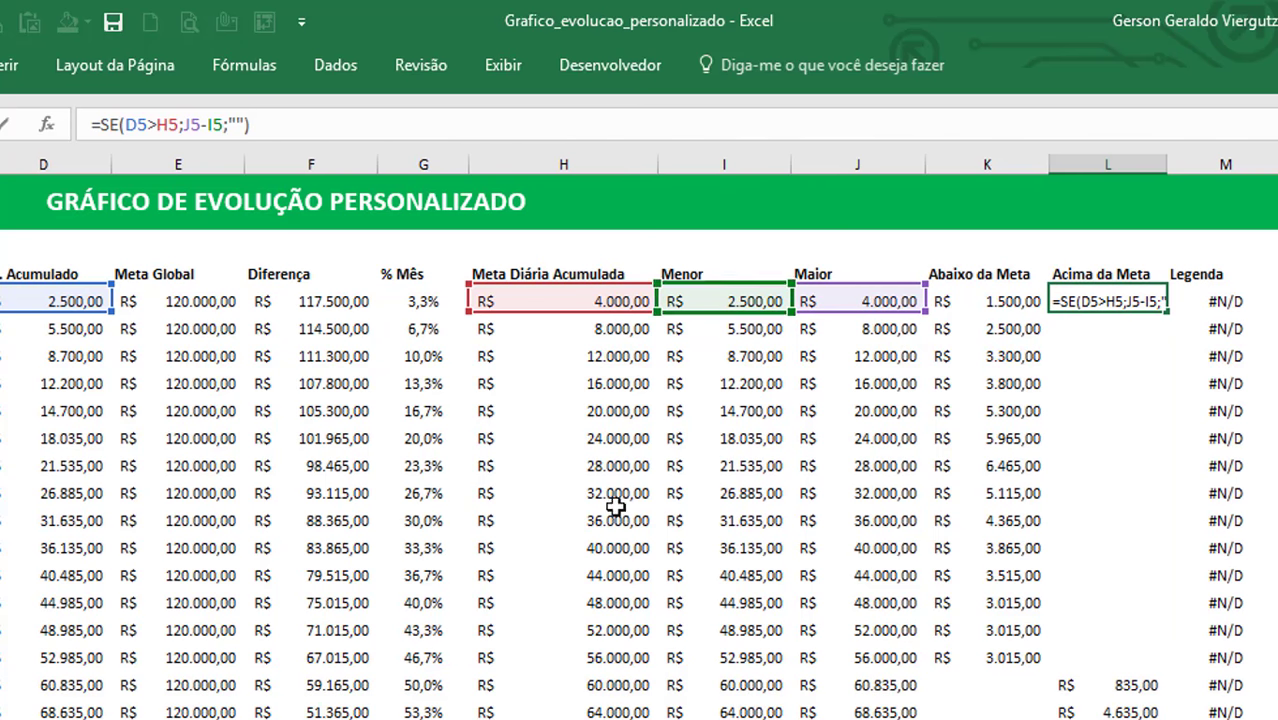
pyautogui.hotkey('ctrl', 'Return')
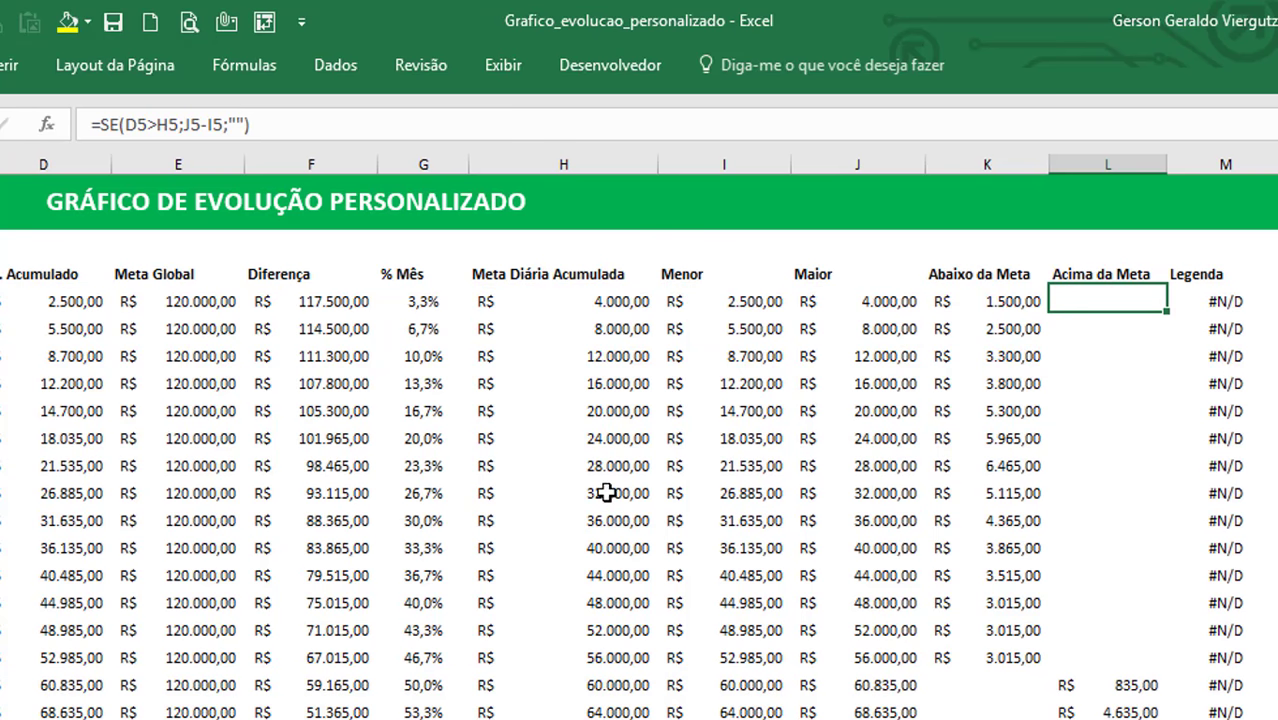
pyautogui.scroll(-6, 1230, 330)
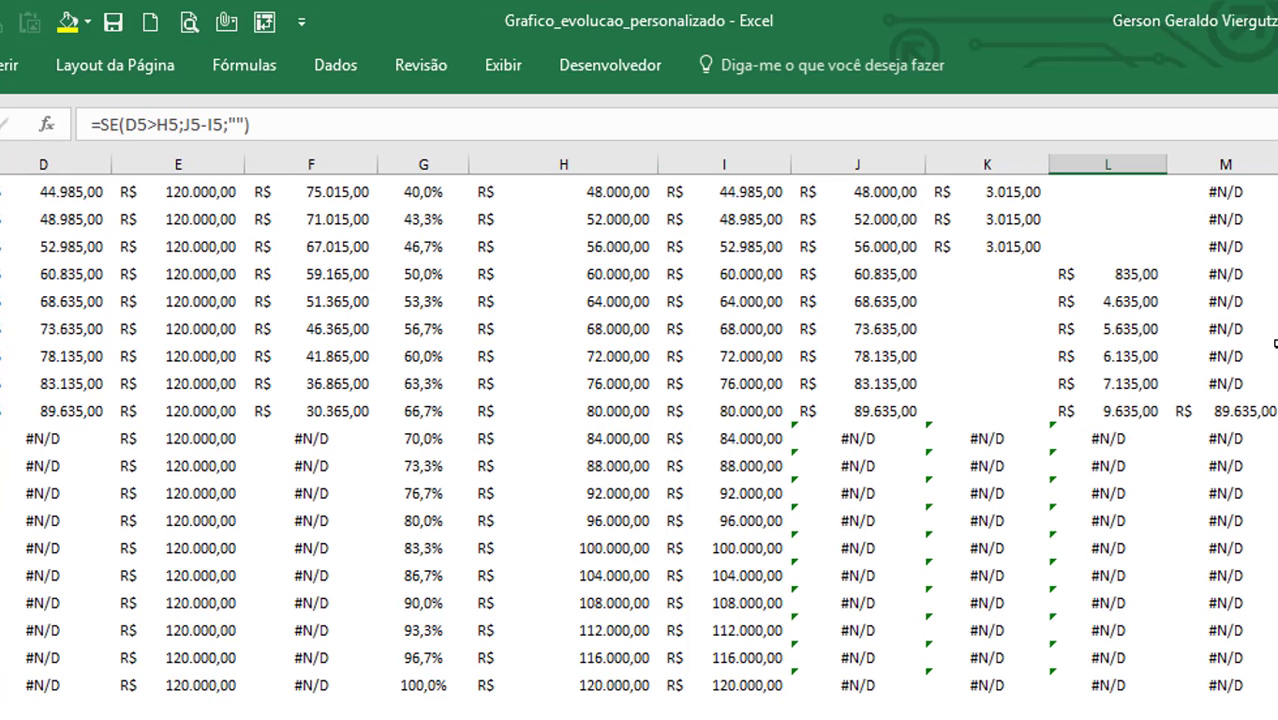
pyautogui.scroll(1, 1263, 346)
pyautogui.scroll(5, 1263, 346)
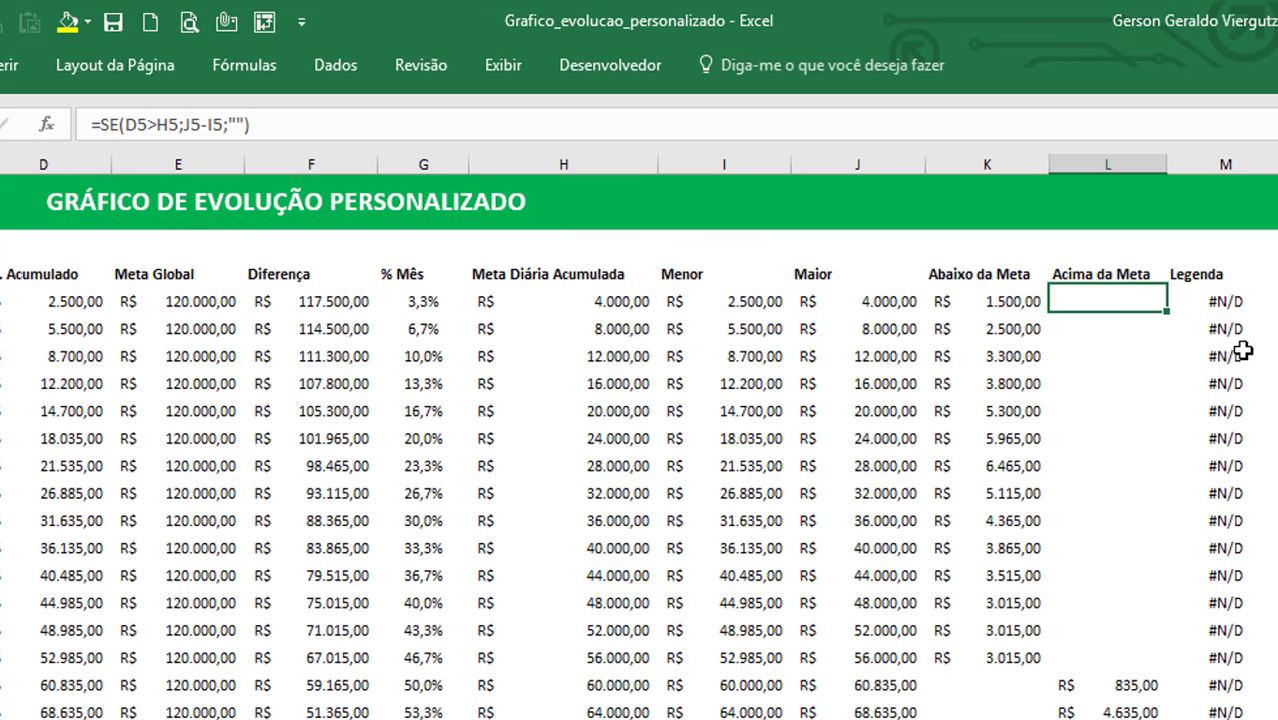
# Review the Legenda column, check its formula for 03/11 in M7, and bring the row for 20/11 into view.
pyautogui.click(1222, 275)
pyautogui.scroll(-5, 638, 447)
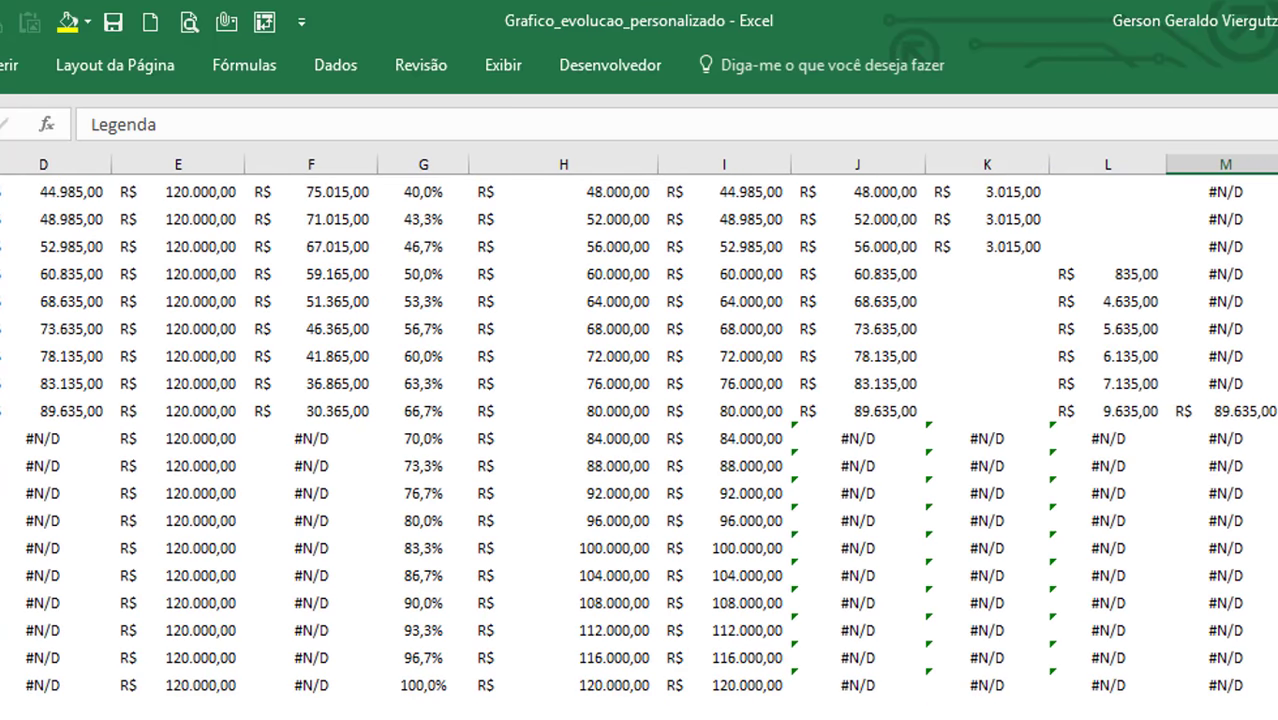
pyautogui.scroll(5, 638, 447)
pyautogui.click(1225, 328)
pyautogui.click(1205, 352)
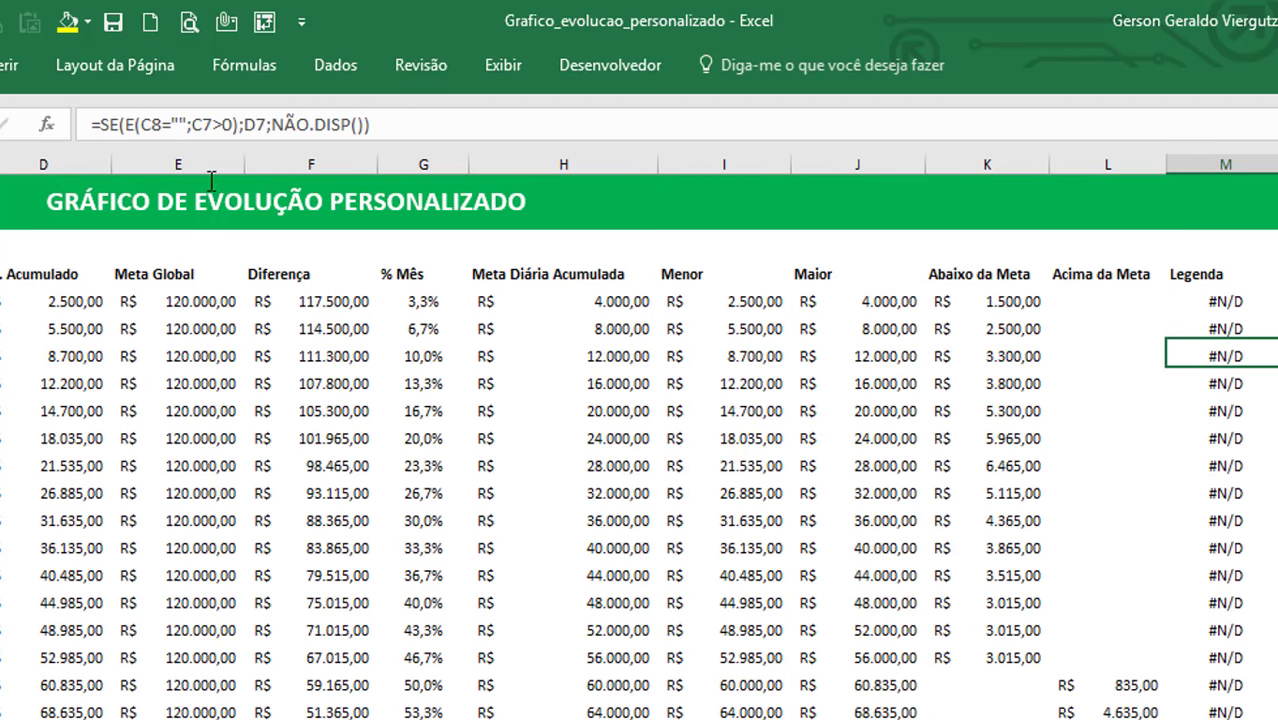
pyautogui.scroll(-4, 1041, 499)
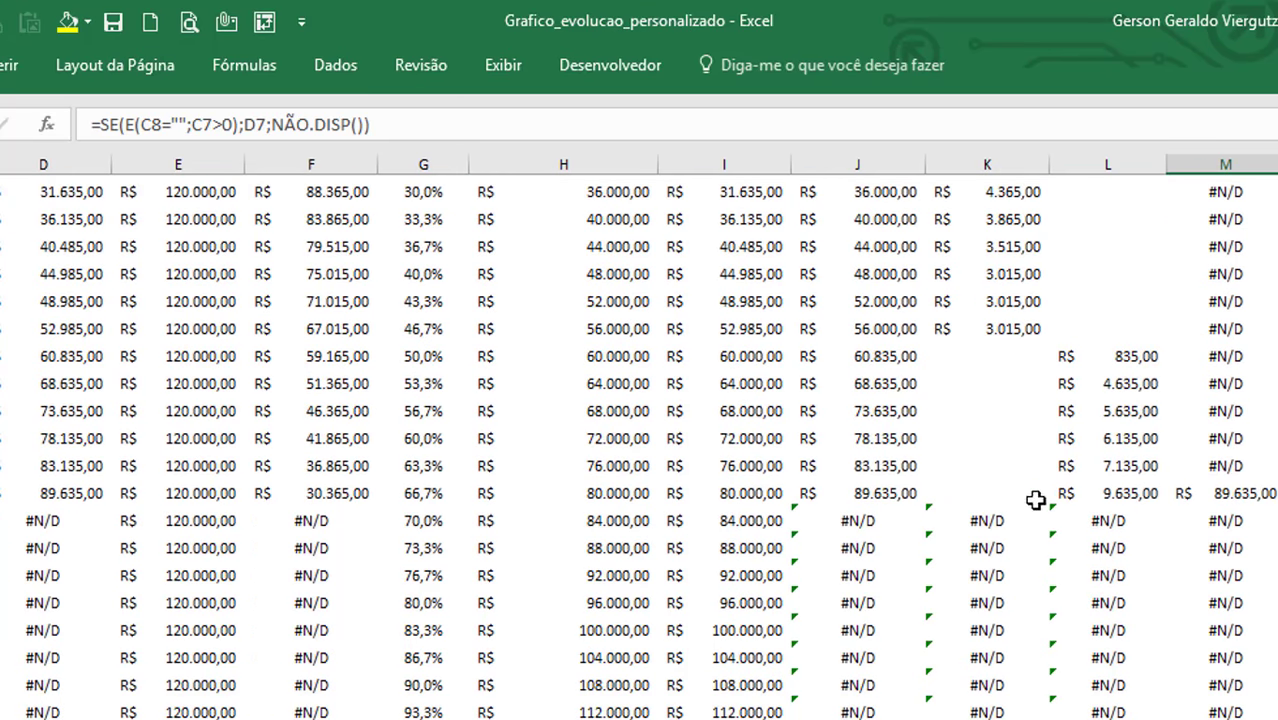
# Inspect the cell references of the Legenda formula for 03/11 in M7.
pyautogui.scroll(4, 1107, 514)
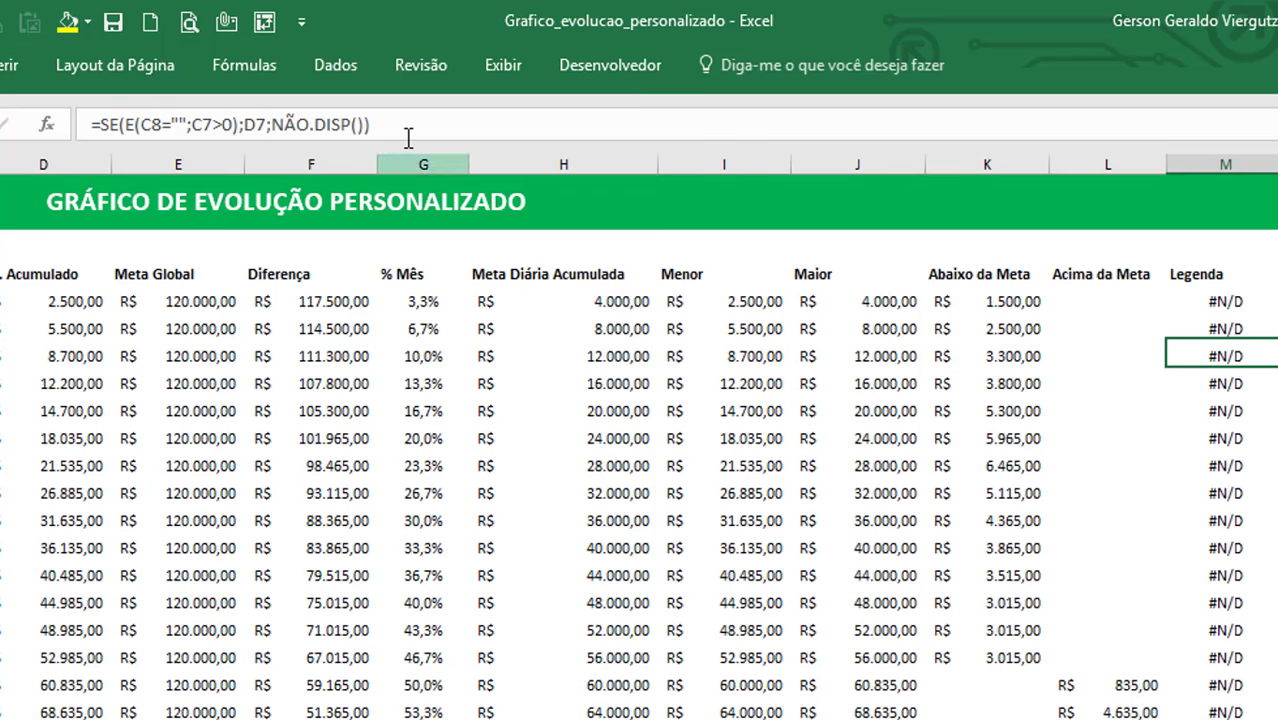
pyautogui.click(412, 128)
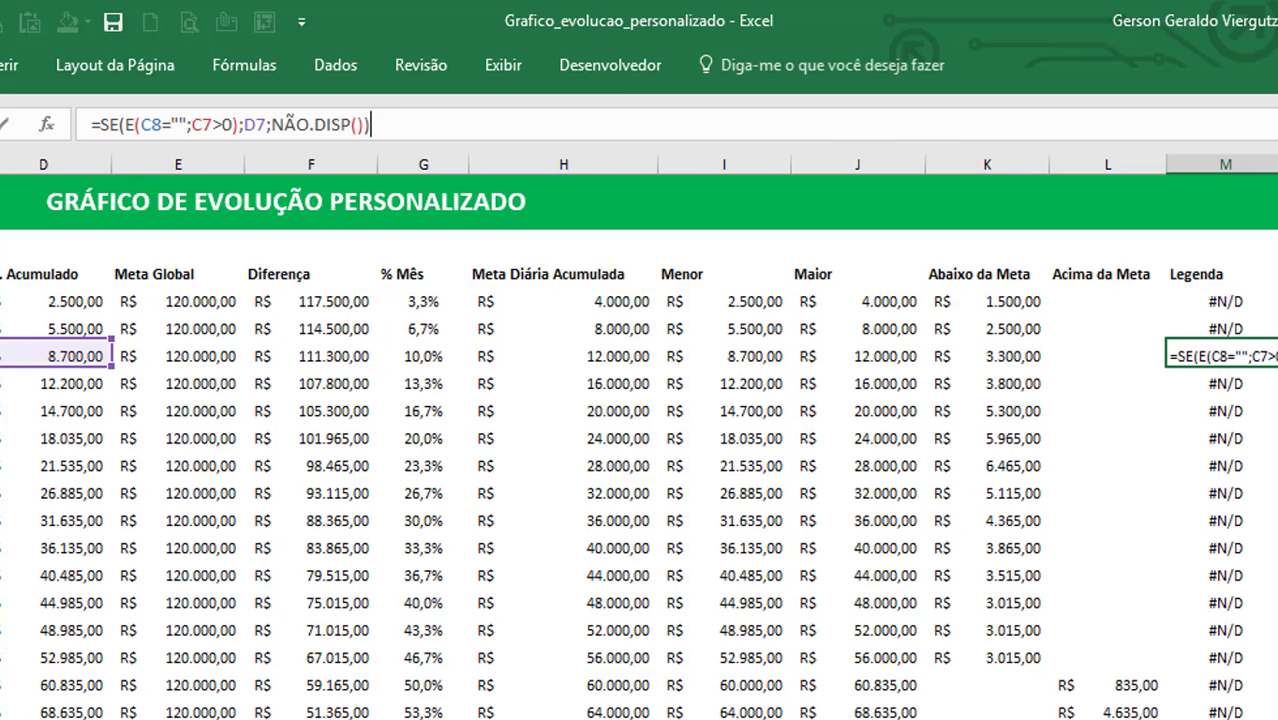
pyautogui.scroll(-1, 640, 450)
pyautogui.hotkey('ctrl', 'Return')
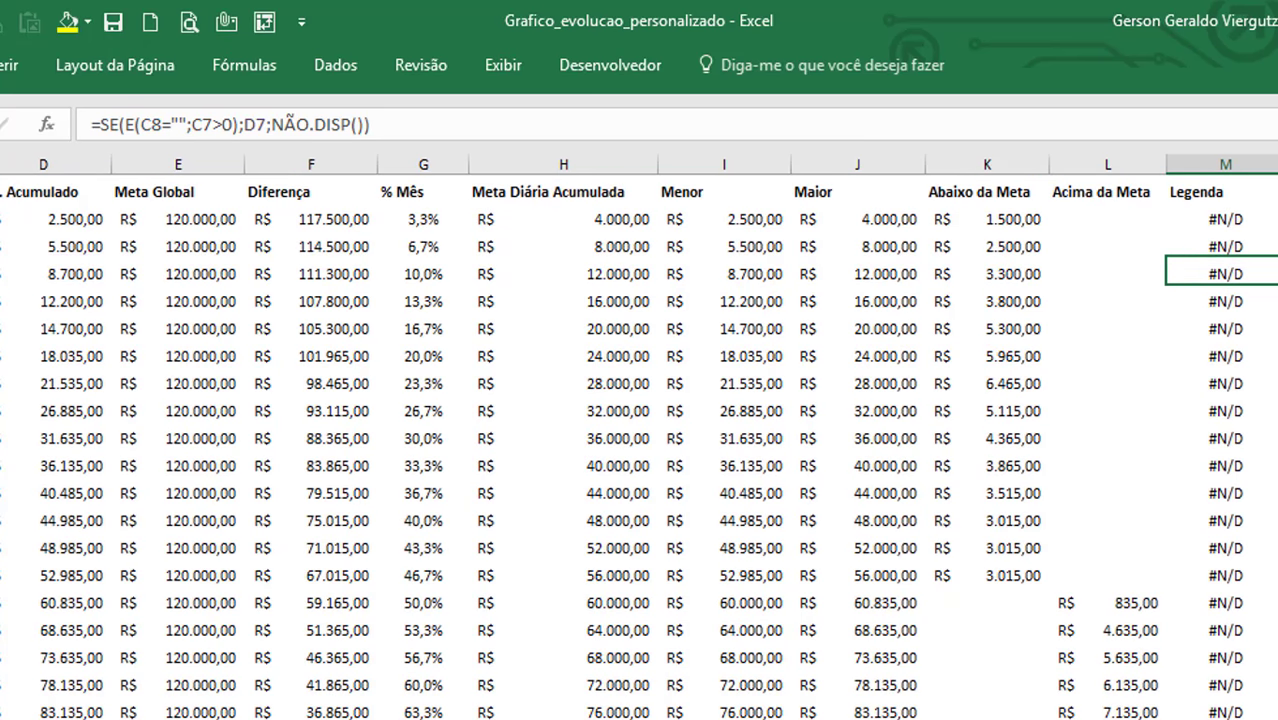
# Inspect the cell references of the Legenda formula for 20/11 in M24.
pyautogui.hotkey('ctrl', 'Down')
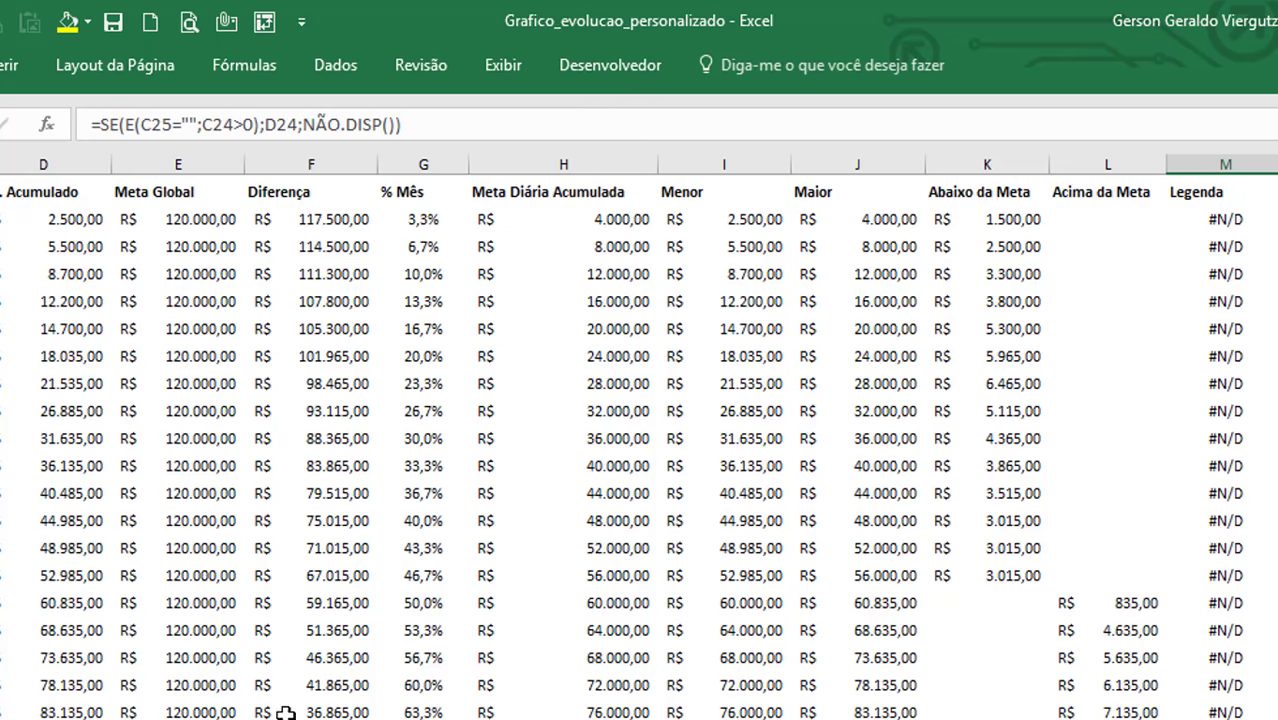
pyautogui.press('F2')
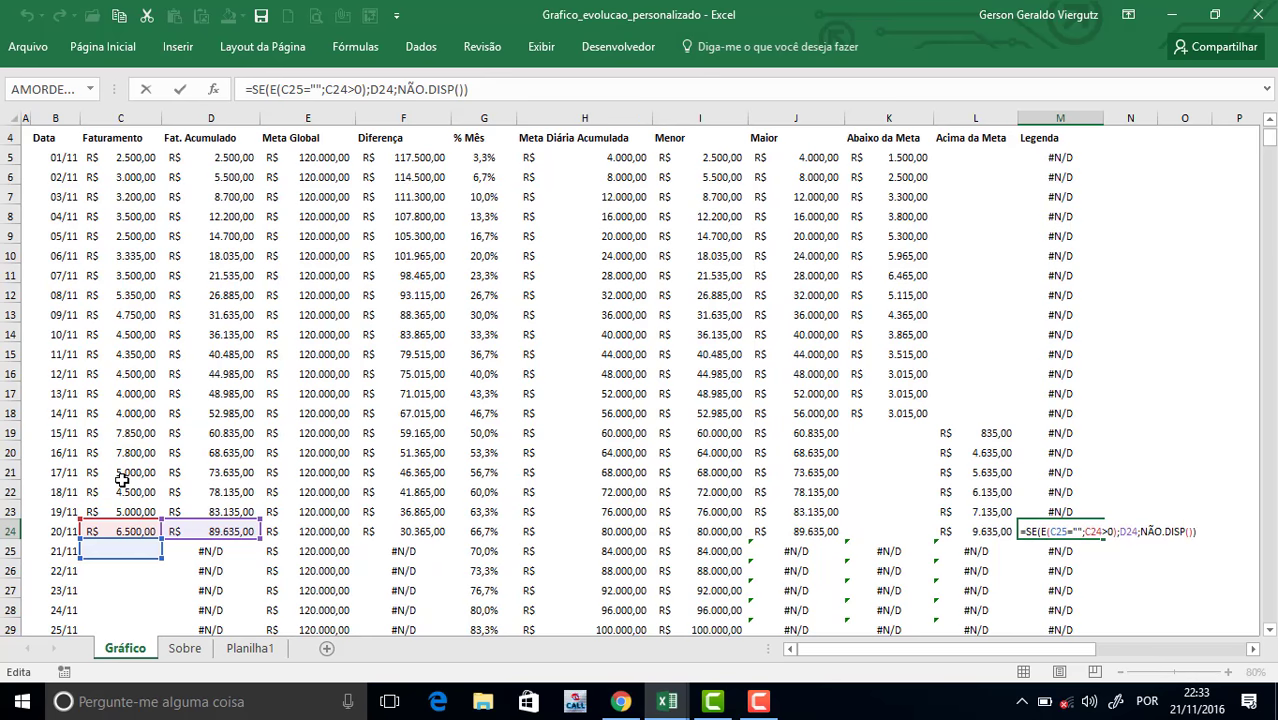
pyautogui.hotkey('ctrl', 'Return')
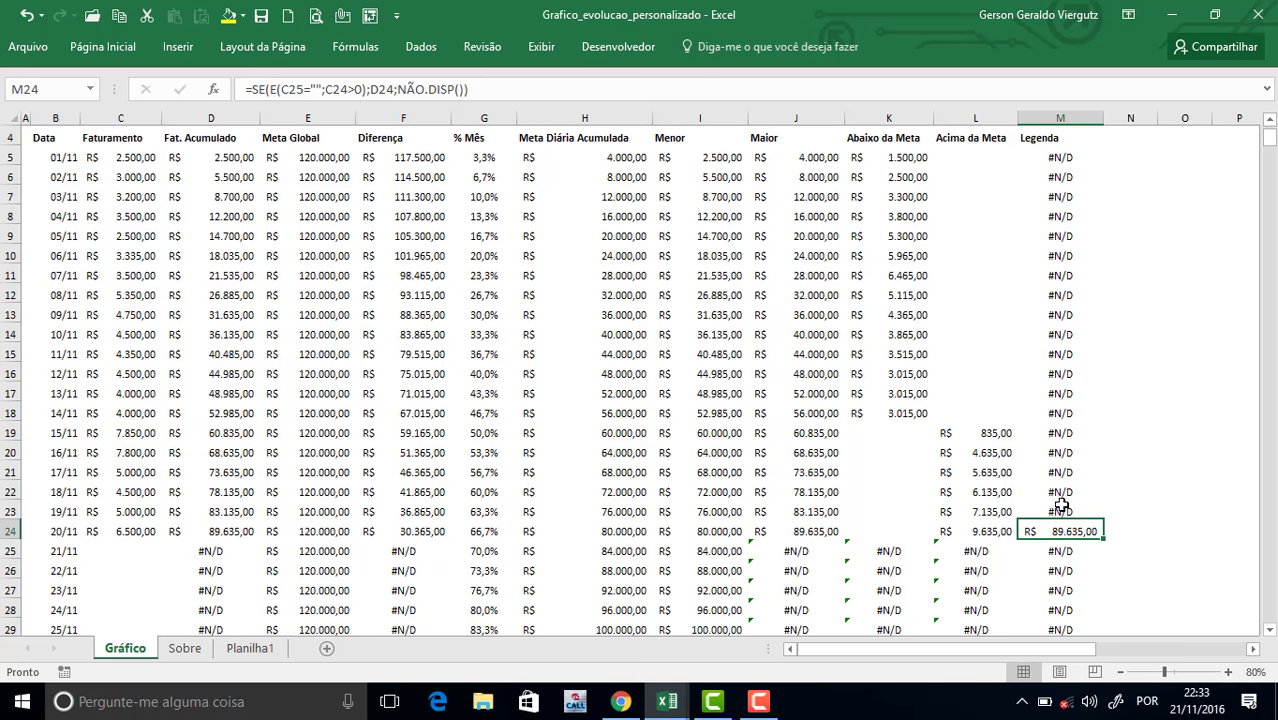
pyautogui.press('F2')
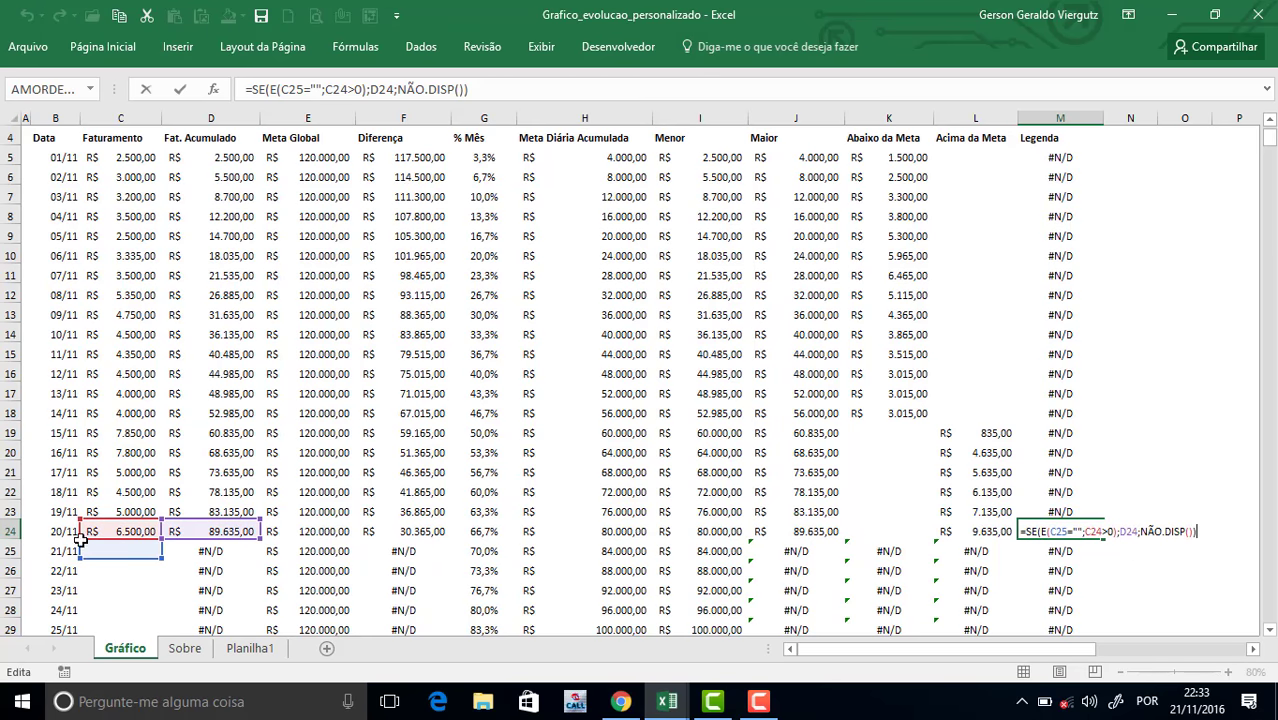
pyautogui.press('Escape')
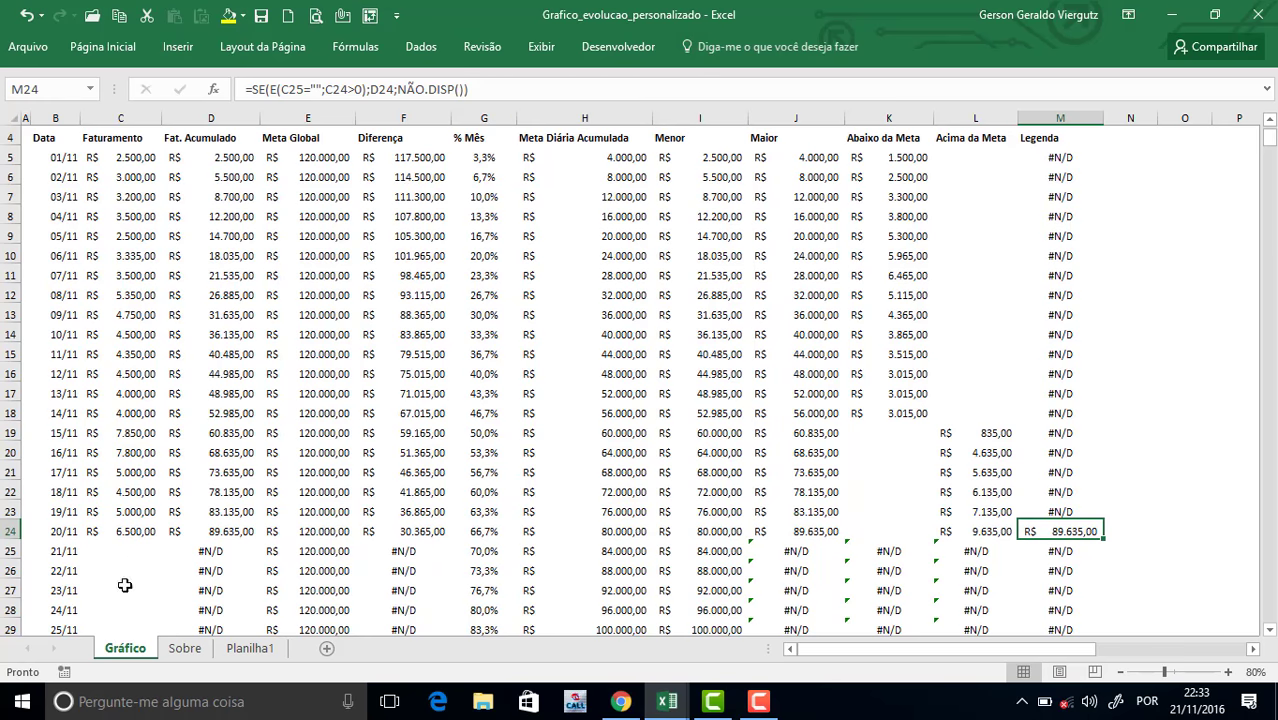
# Check the Legenda formula for 26/11 in M30 and compare the cell references of the formulas in M23 and M24.
pyautogui.scroll(-2, 1075, 551)
pyautogui.click(1058, 532)
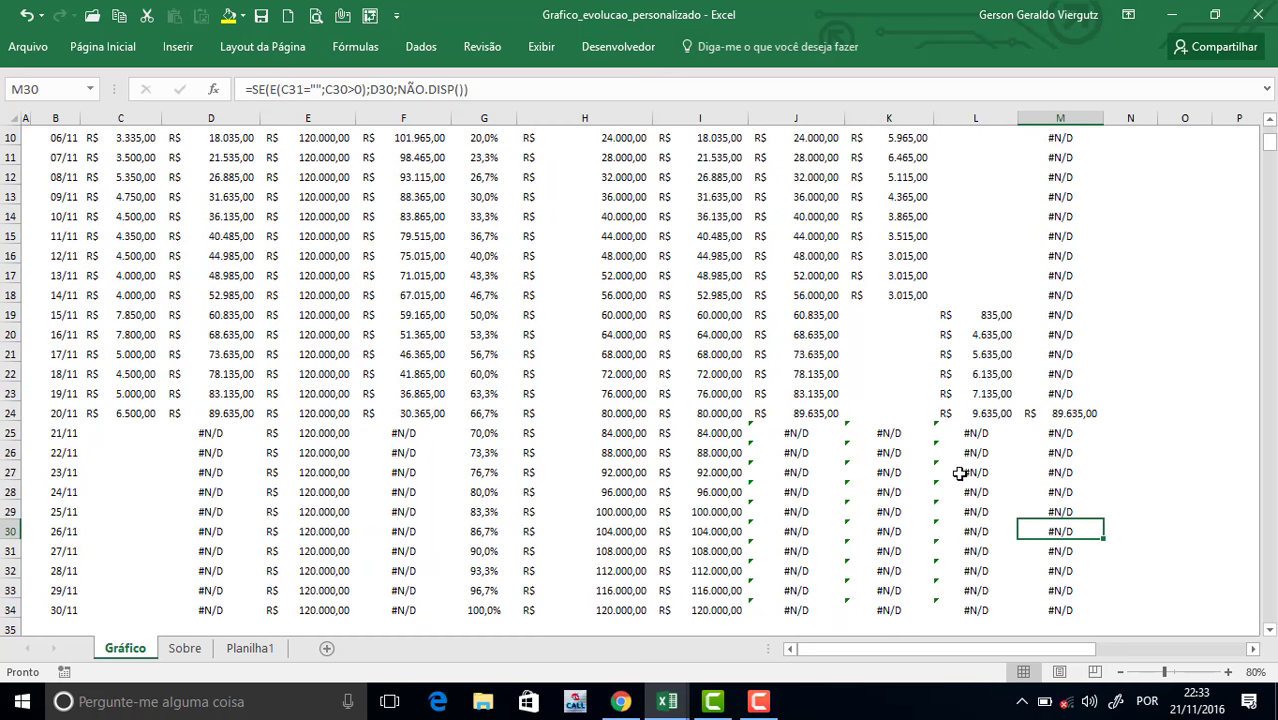
pyautogui.click(1098, 414)
pyautogui.click(1087, 393)
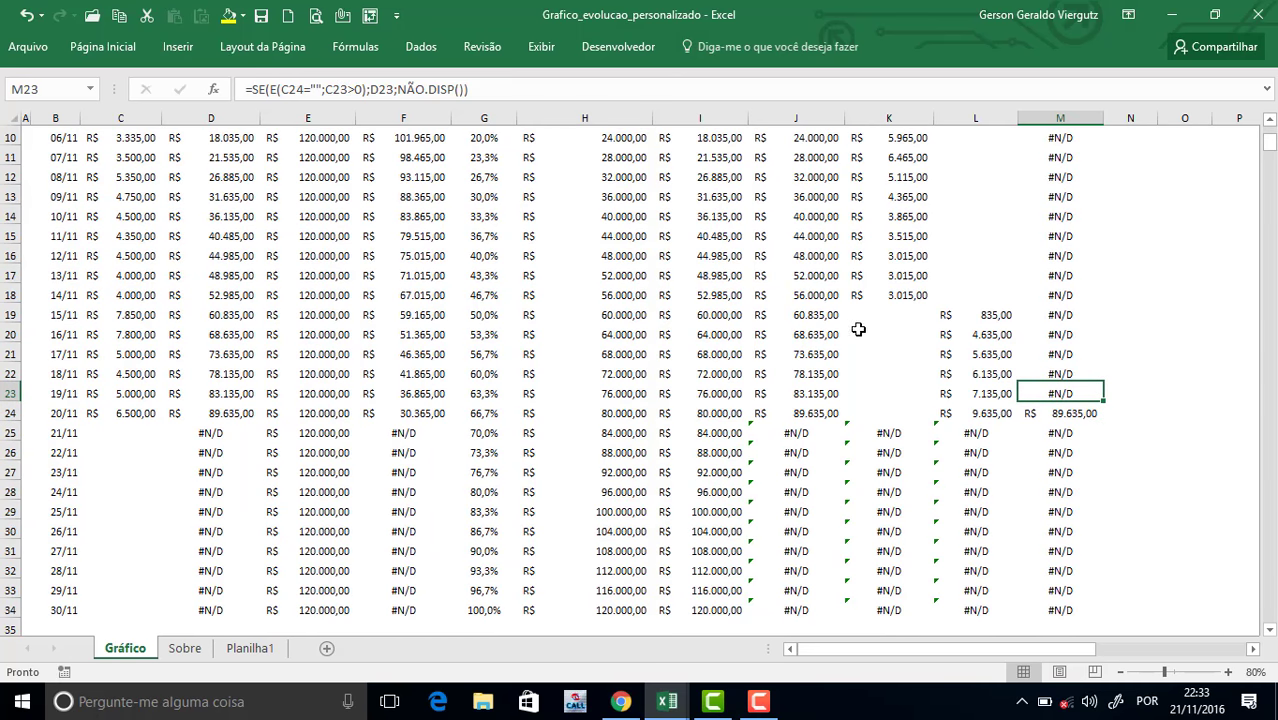
pyautogui.press('F2')
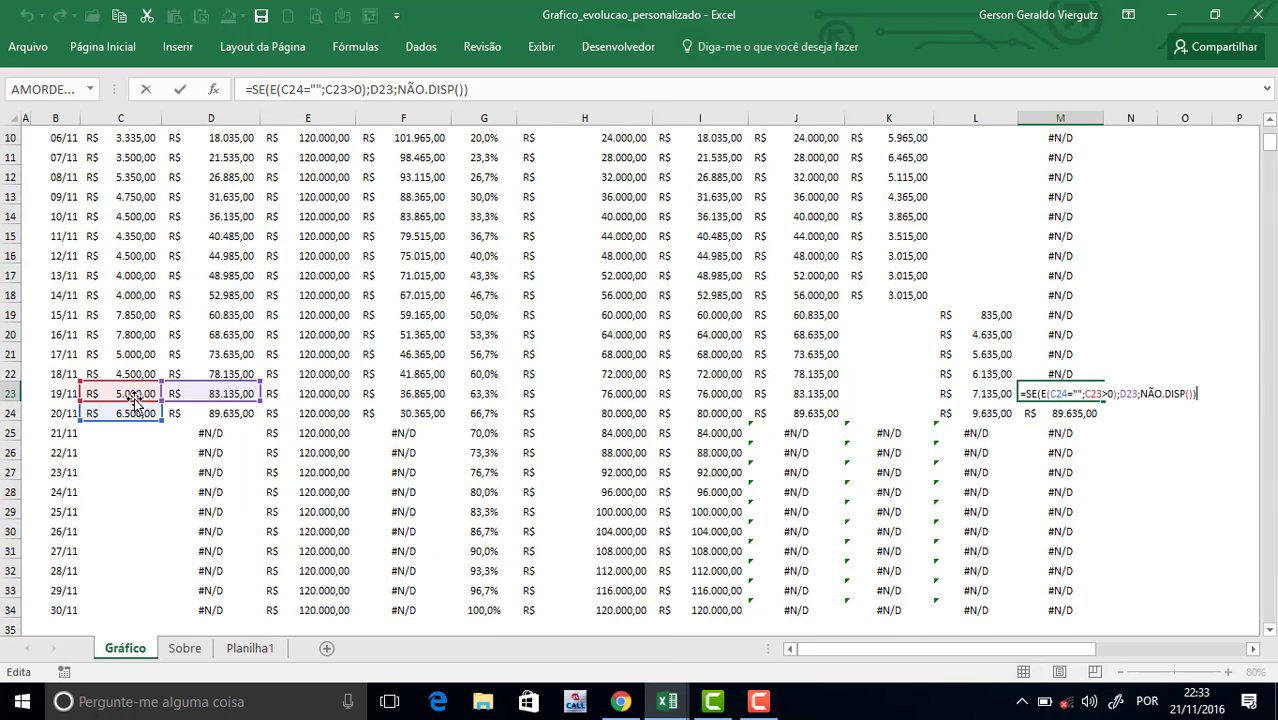
pyautogui.press('Escape')
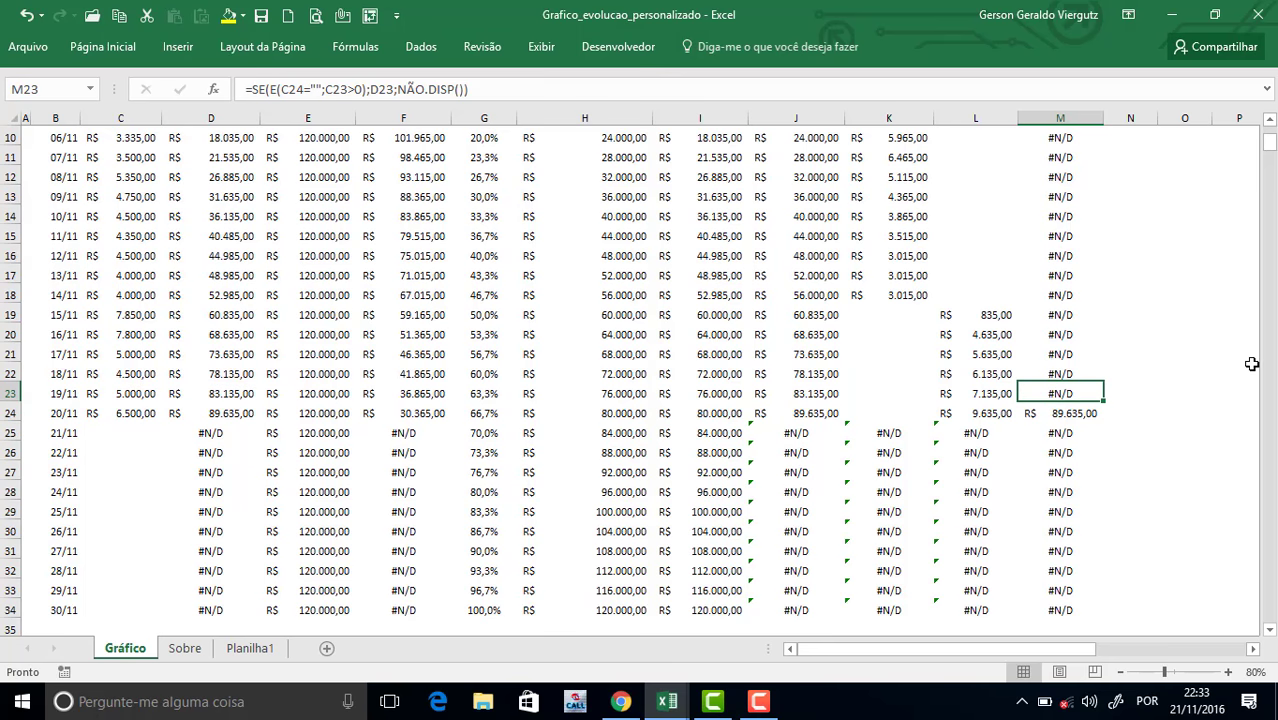
pyautogui.click(1075, 412)
pyautogui.press('F2')
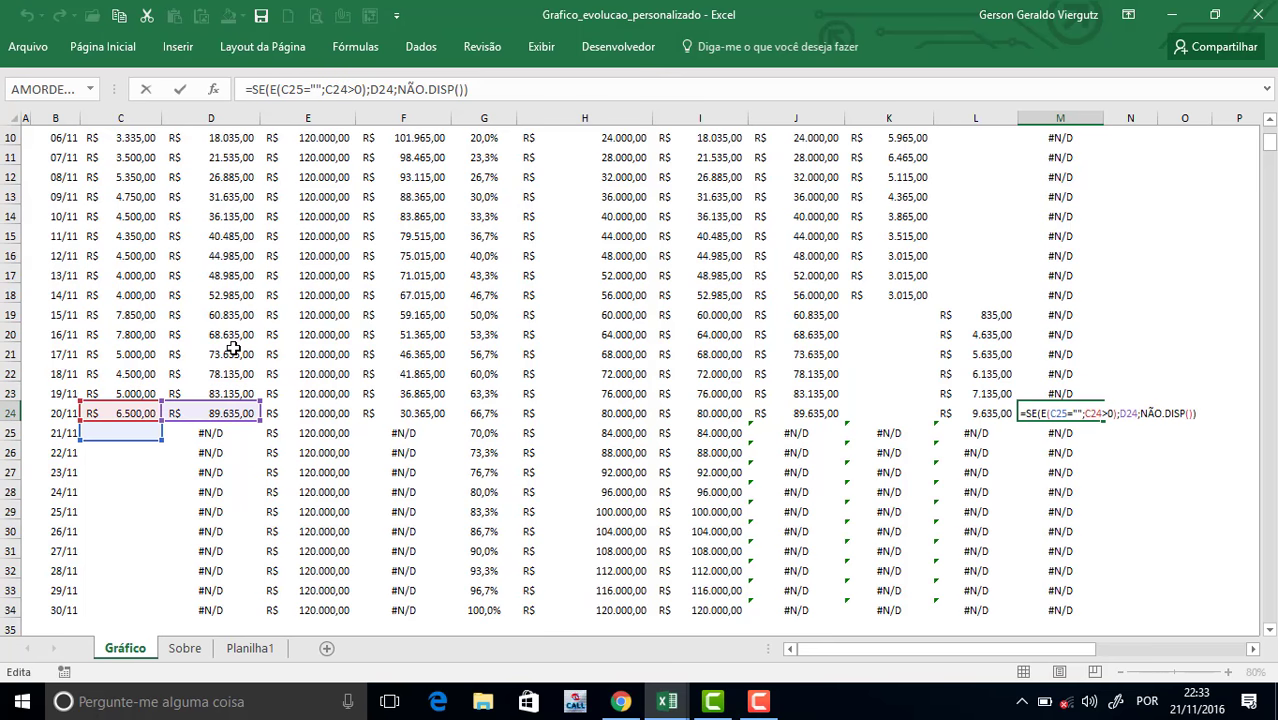
pyautogui.press('Escape')
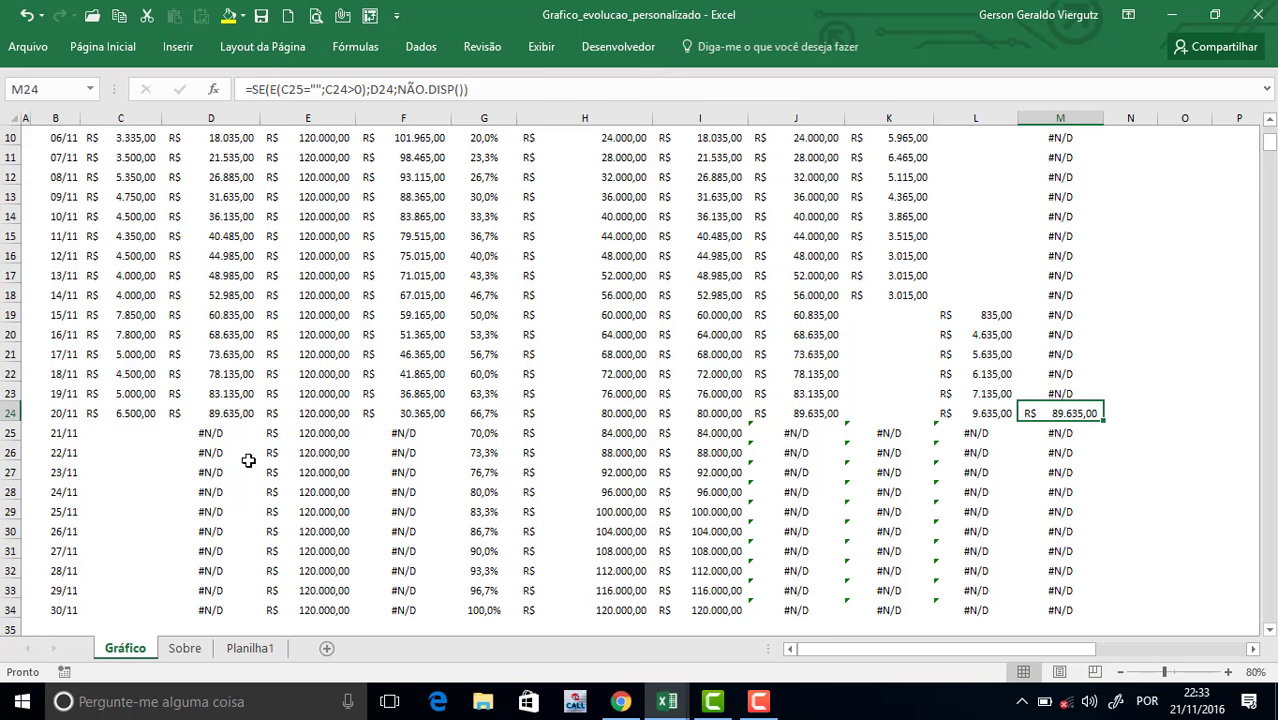
# Insert an empty 2D line chart with blank cell G39 selected and place it over columns F to I from row 15 down.
pyautogui.scroll(3, 627, 414)
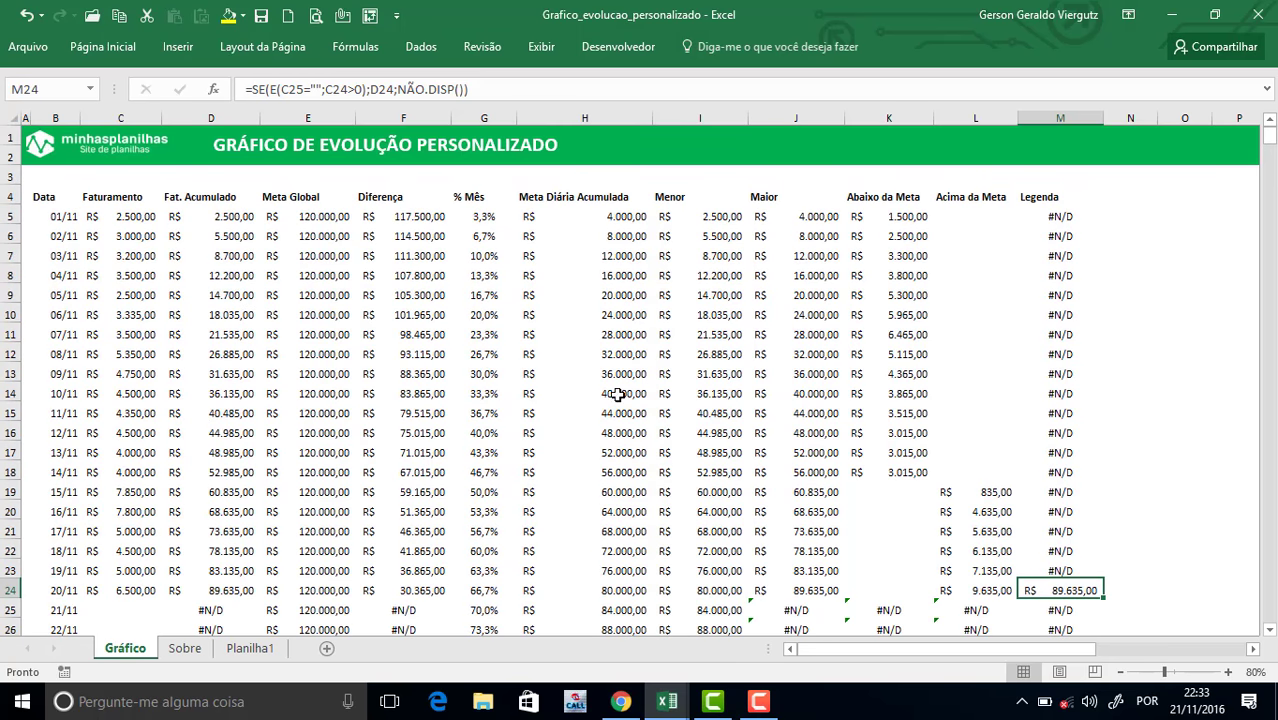
pyautogui.scroll(-5, 510, 374)
pyautogui.click(211, 580)
pyautogui.click(489, 592)
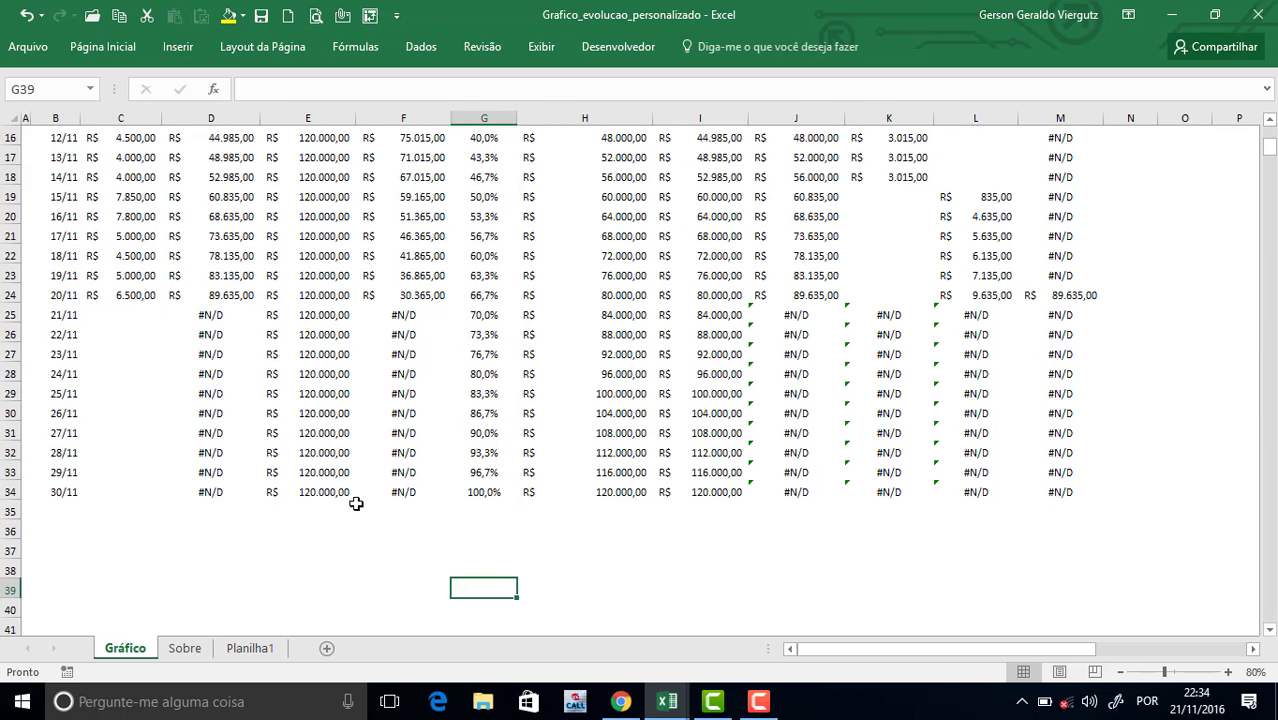
pyautogui.scroll(5, 390, 483)
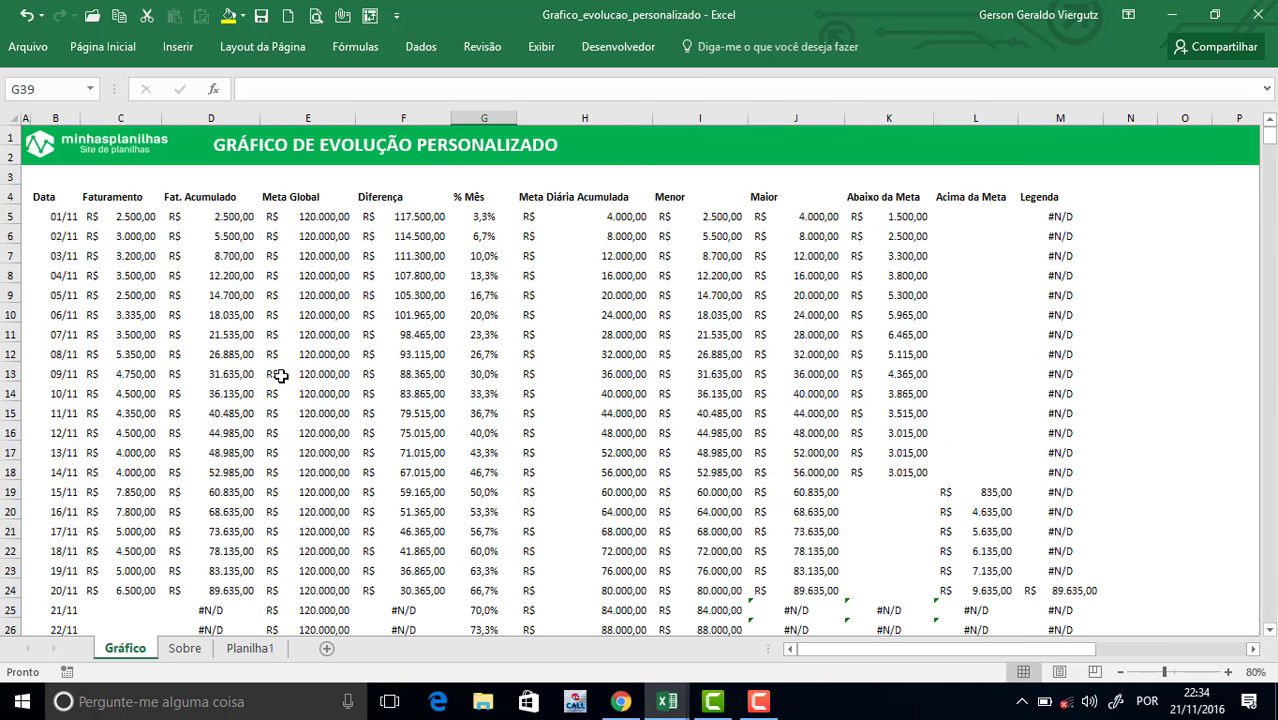
pyautogui.click(178, 47)
pyautogui.click(565, 97)
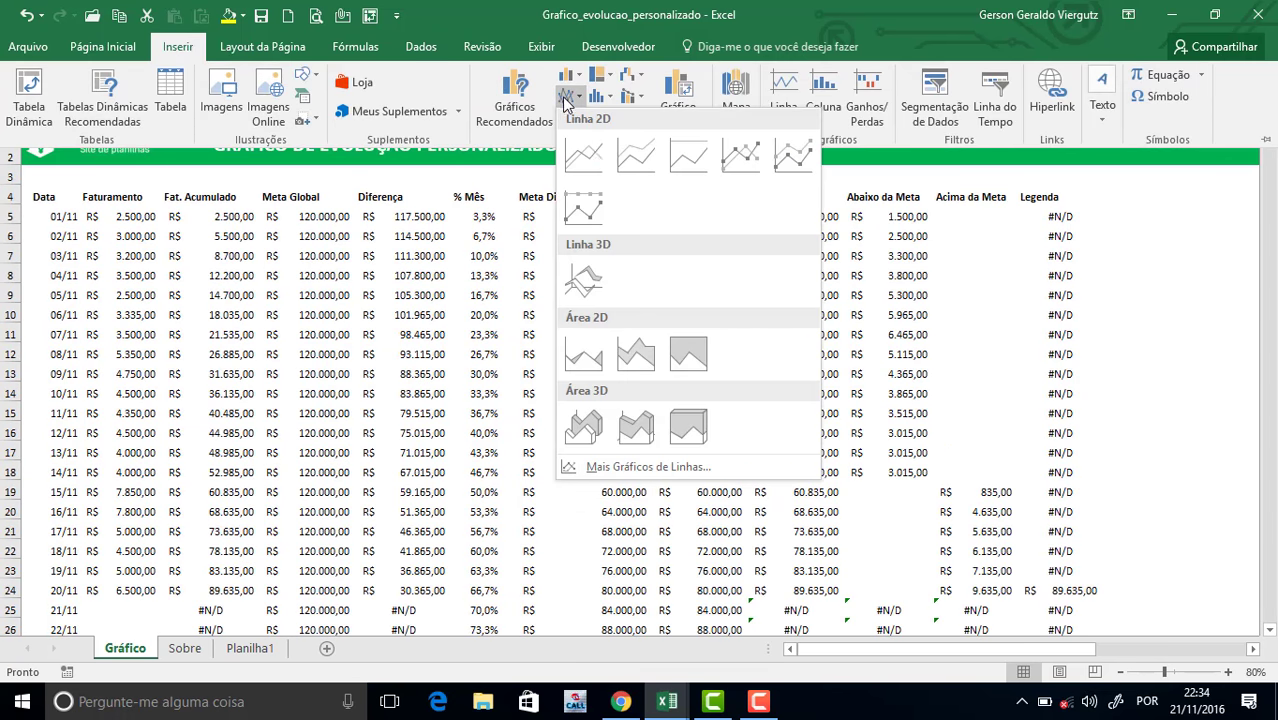
pyautogui.click(584, 157)
pyautogui.moveTo(604, 289); pyautogui.dragTo(481, 415)
# Add a Fat. Acumulado series to the chart's data source, with D4 as its name and D5:D34 as its values.
pyautogui.rightClick(477, 461)
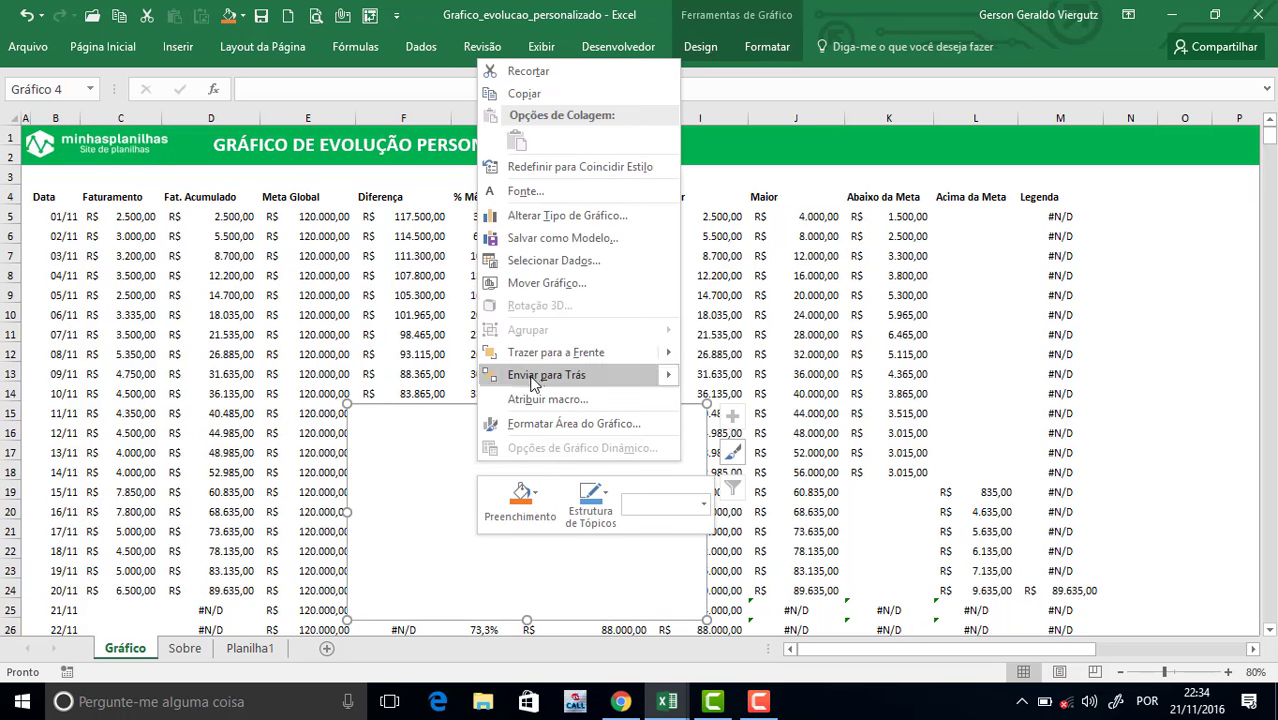
pyautogui.click(565, 260)
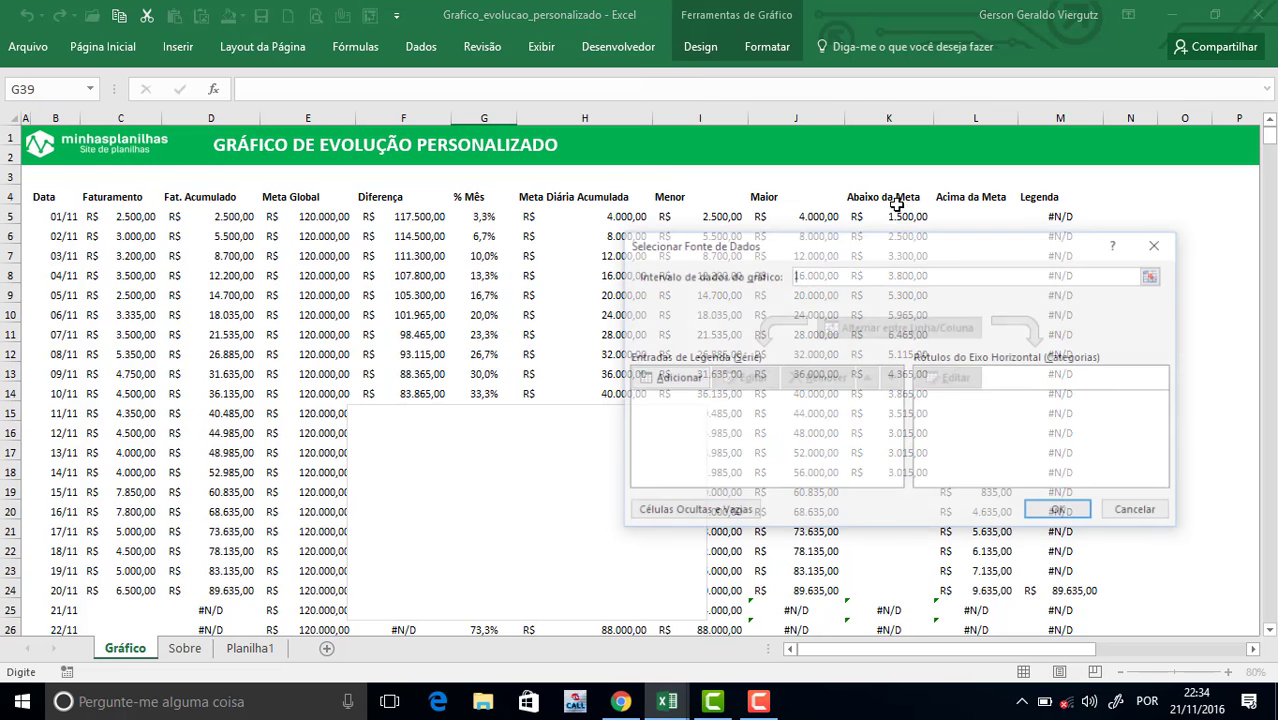
pyautogui.click(674, 379)
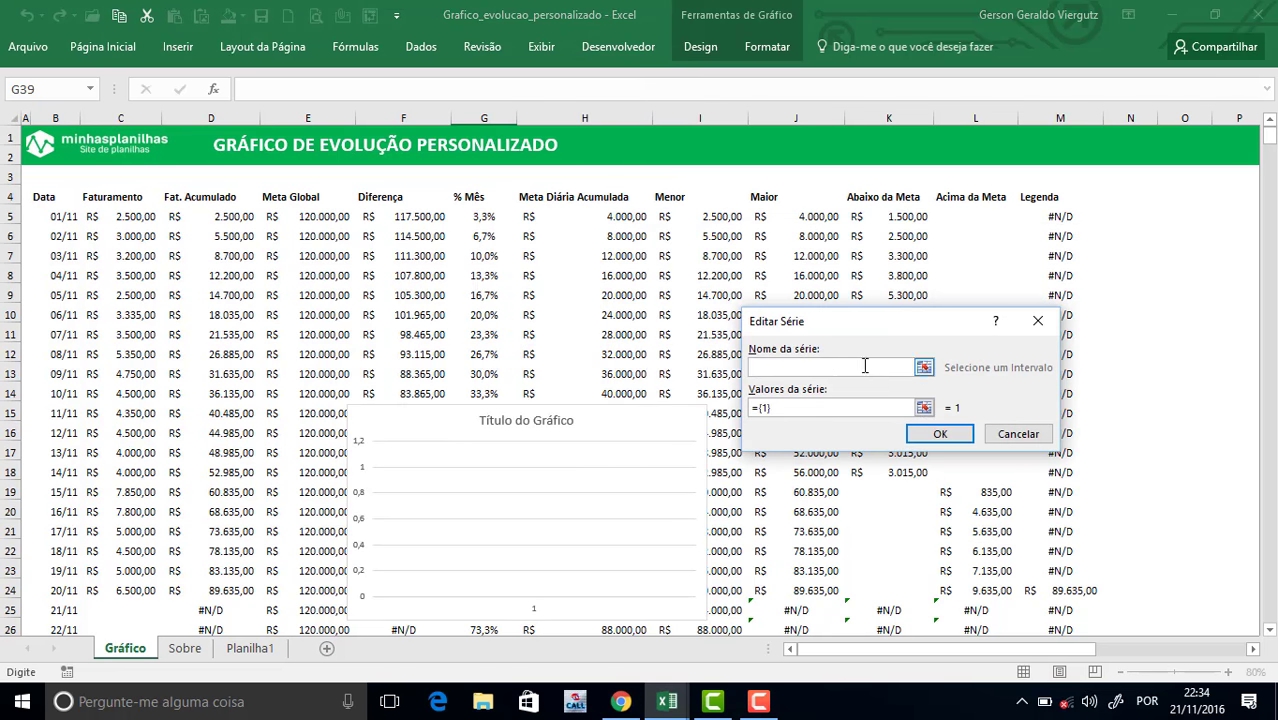
pyautogui.click(219, 198)
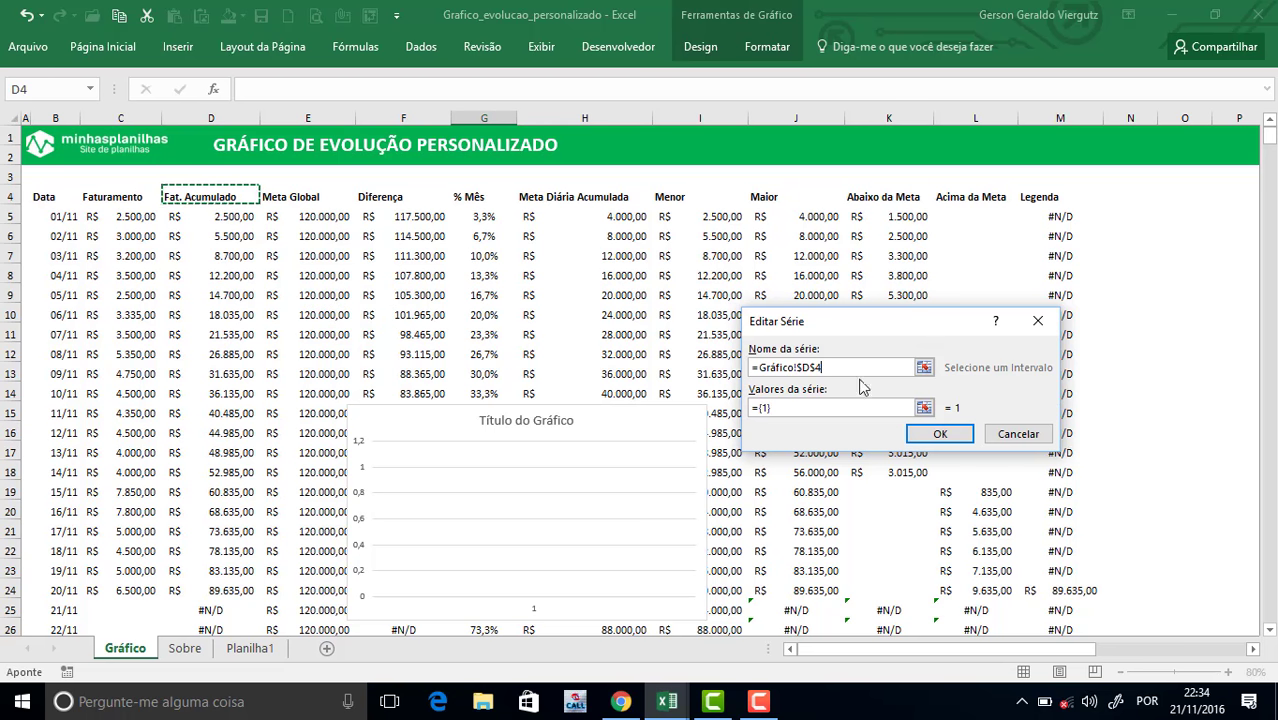
pyautogui.press('Tab')
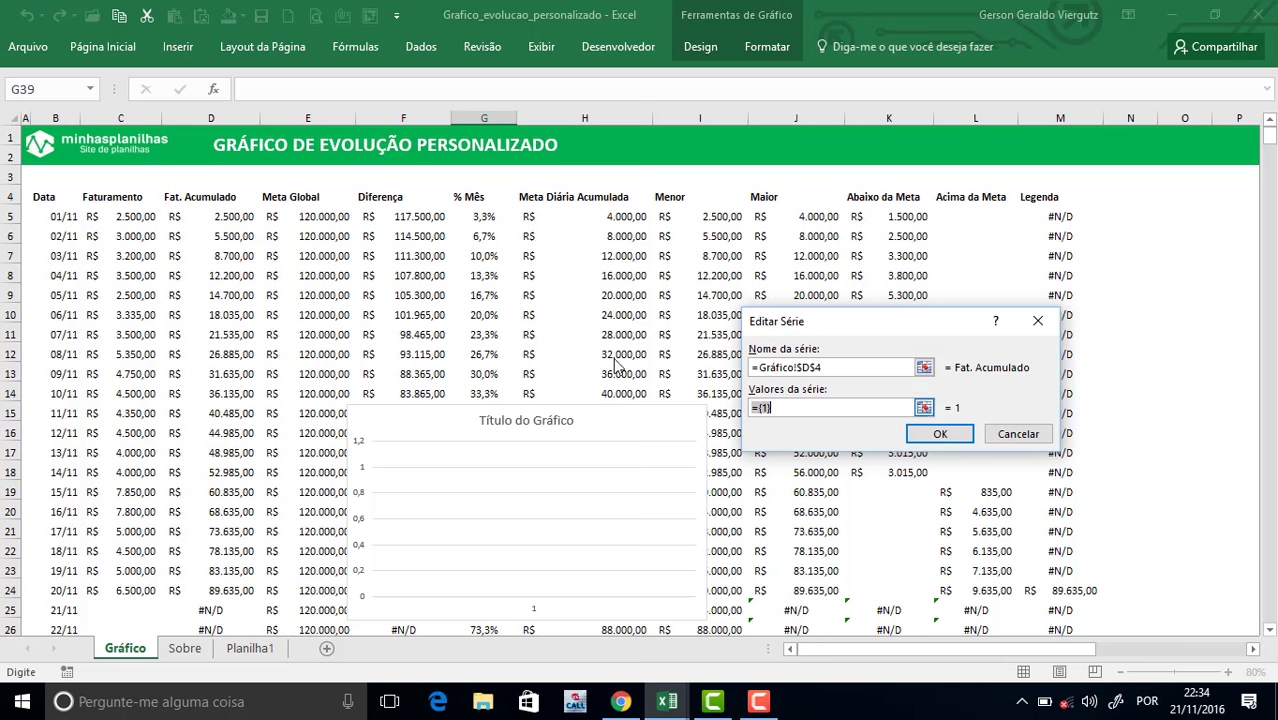
pyautogui.moveTo(199, 218); pyautogui.dragTo(199, 590)
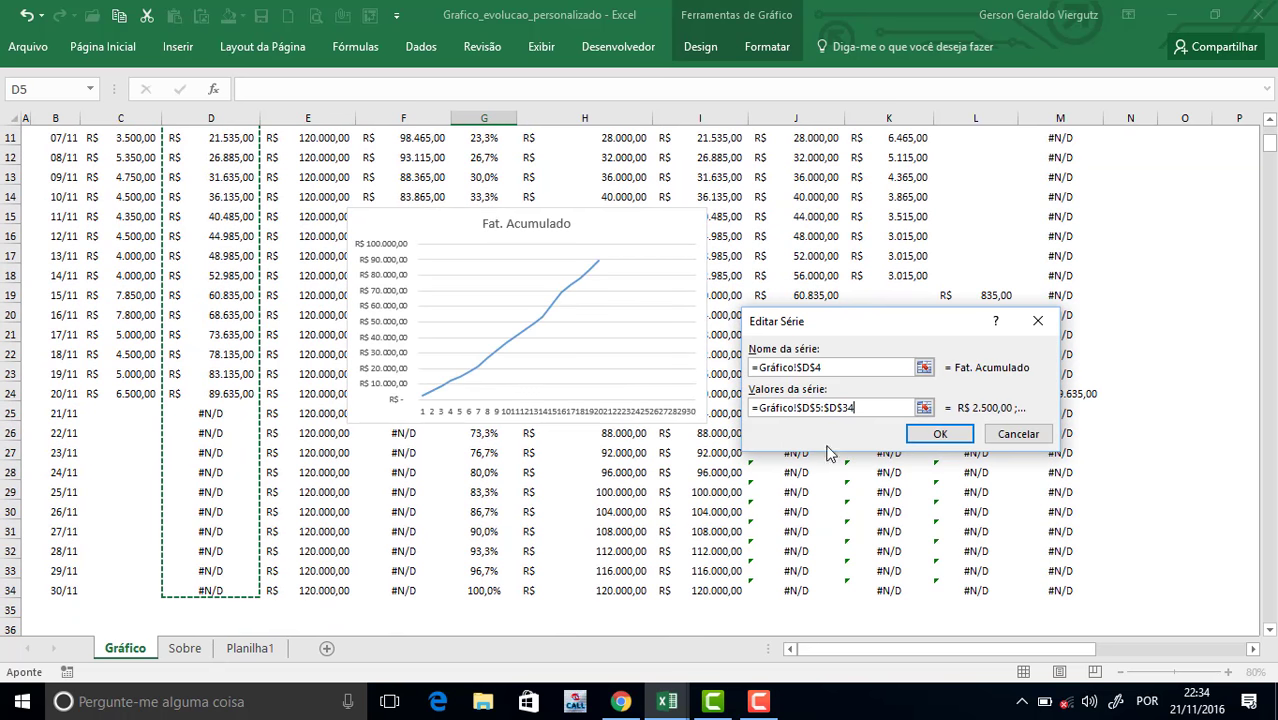
pyautogui.click(940, 434)
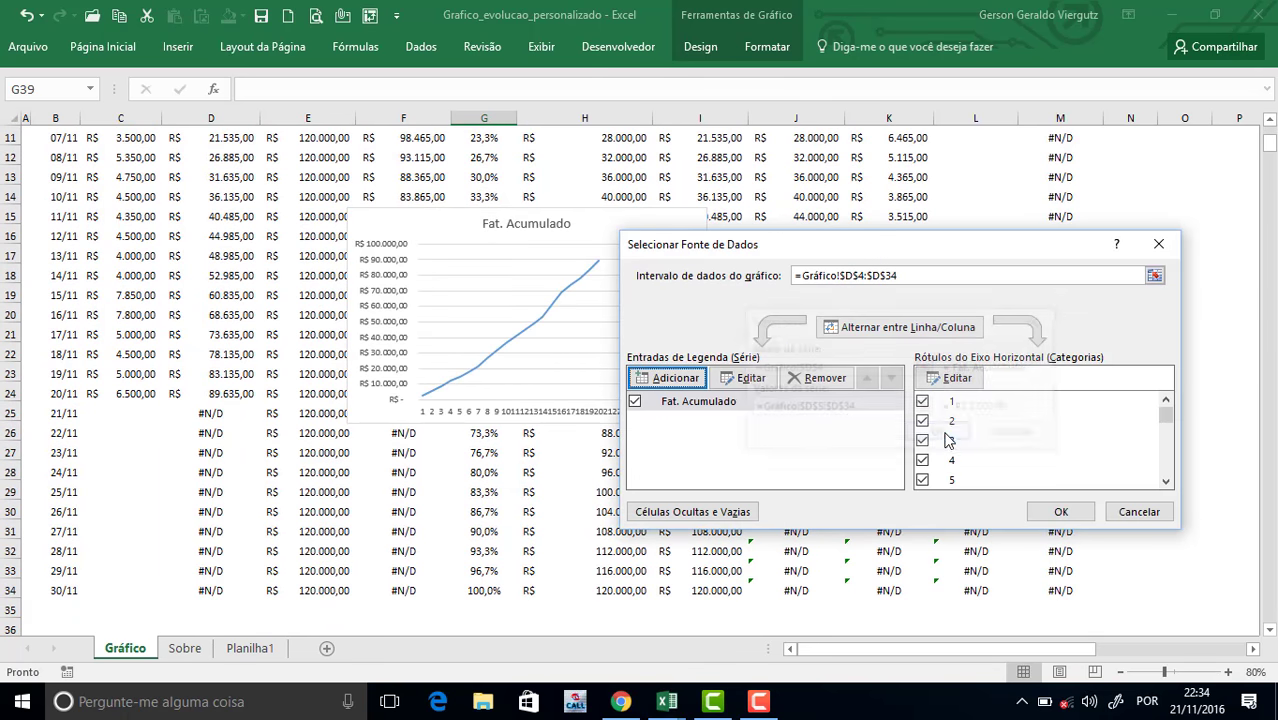
# Add a Meta Global series to the chart, with E4 as its name and E5:E34 as its values.
pyautogui.click(684, 378)
pyautogui.scroll(4, 500, 300)
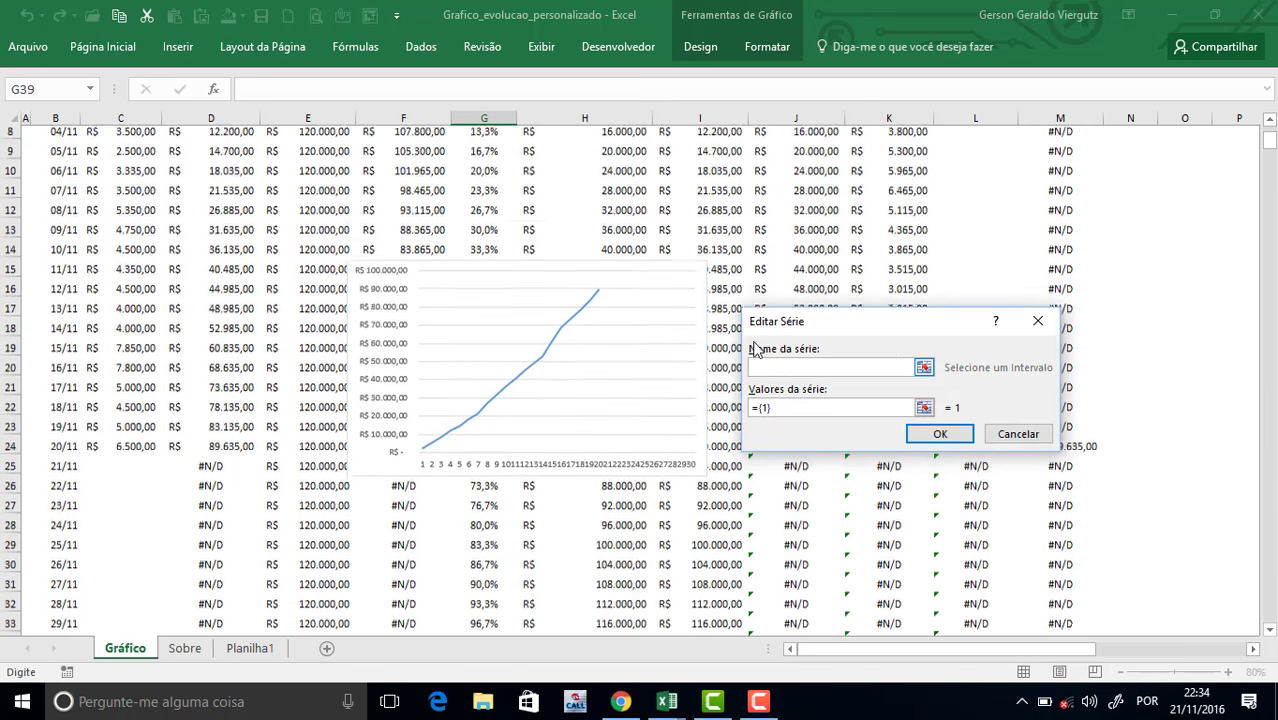
pyautogui.click(296, 201)
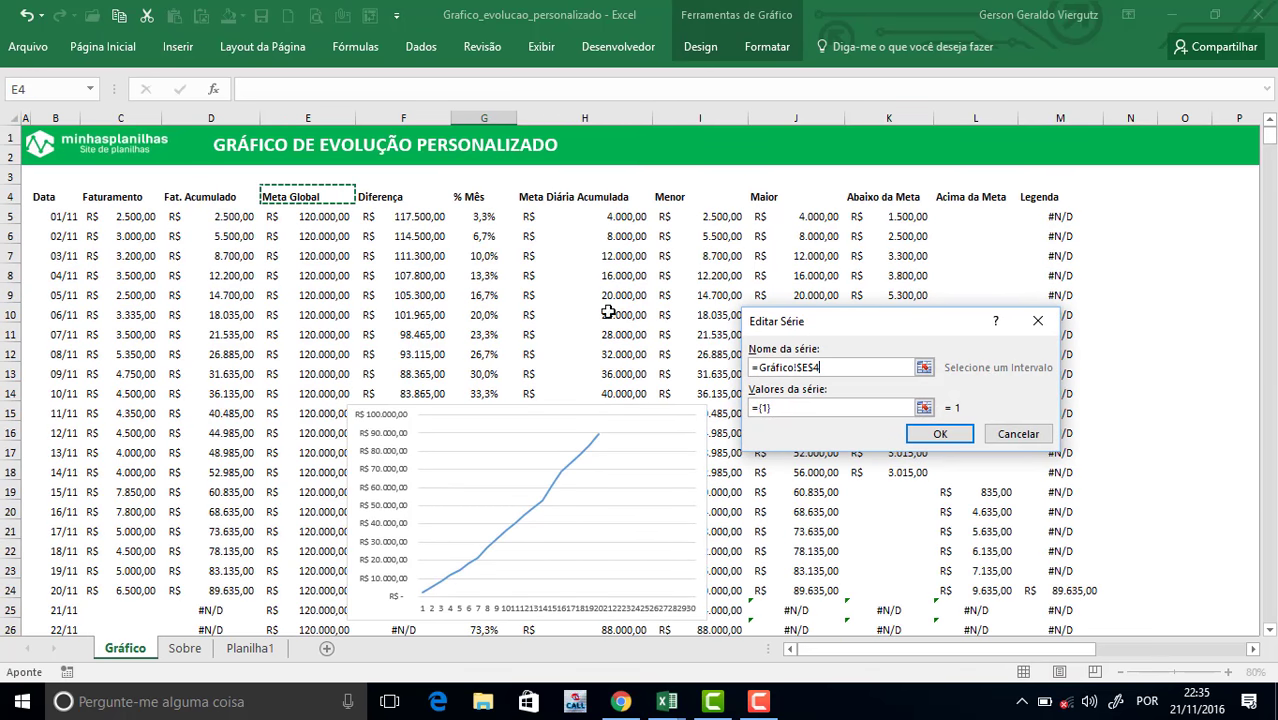
pyautogui.click(924, 407)
pyautogui.moveTo(313, 229); pyautogui.dragTo(316, 568)
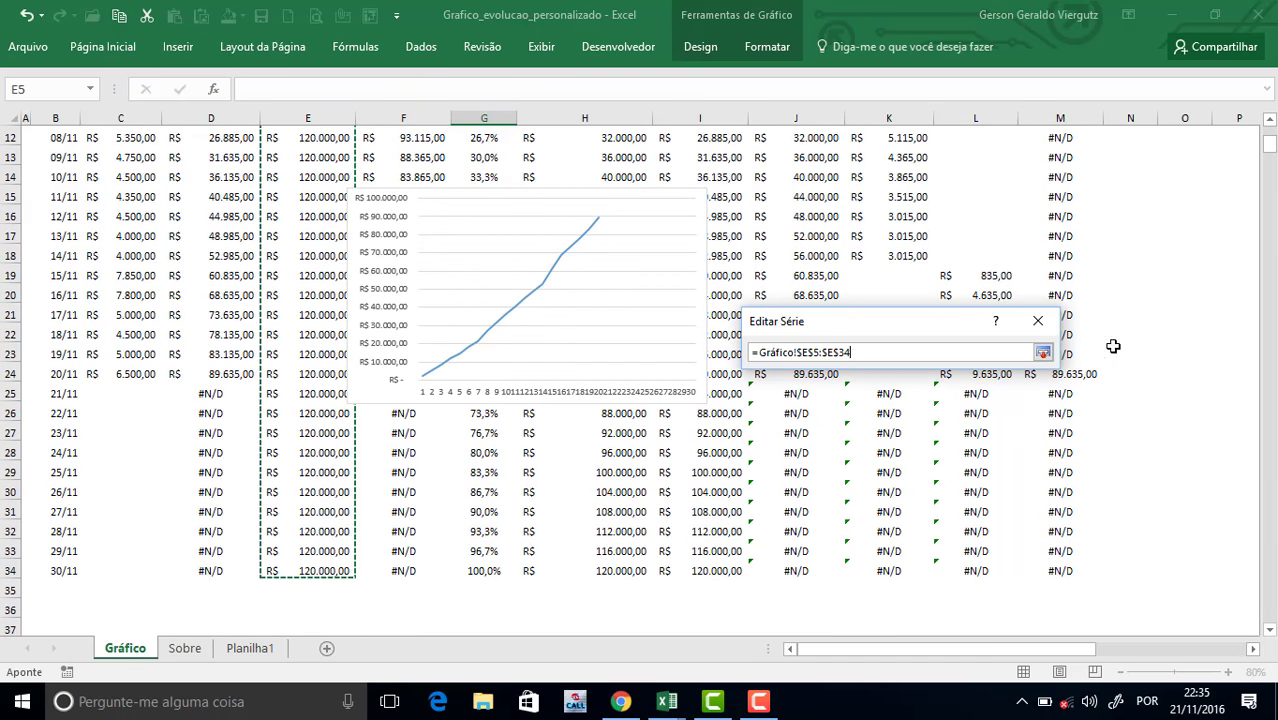
pyautogui.click(1043, 352)
pyautogui.click(940, 434)
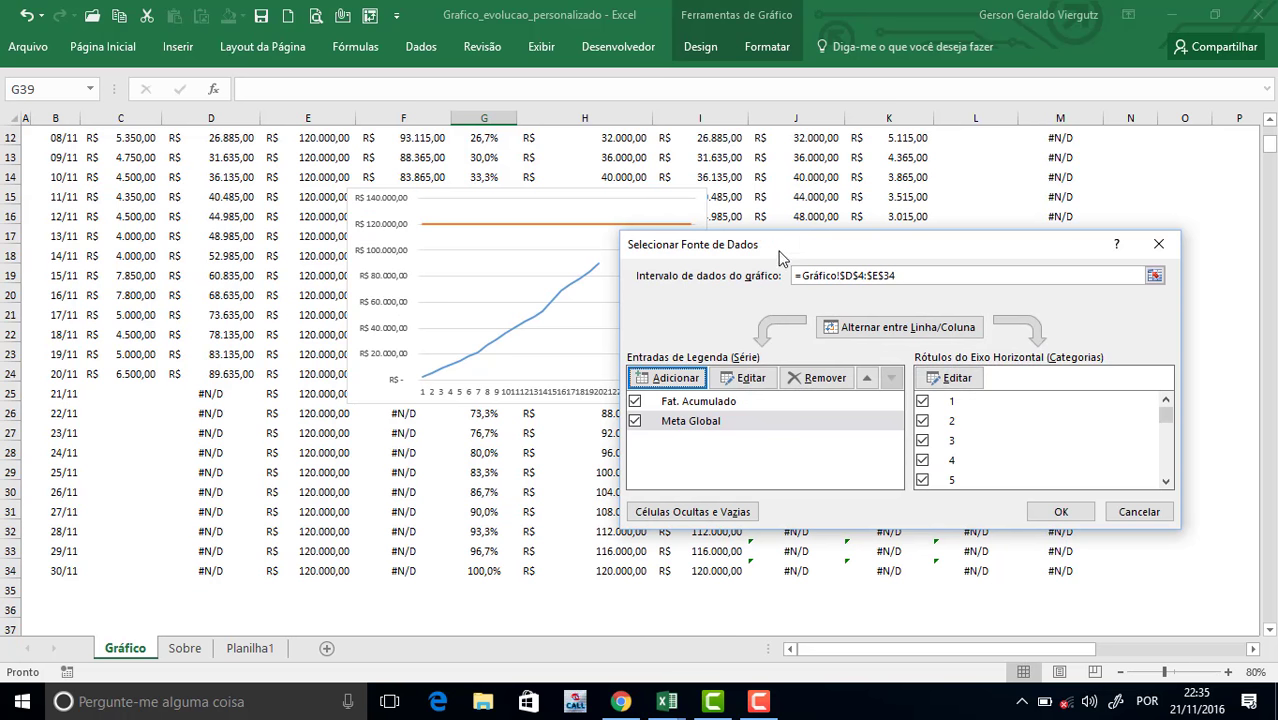
# Start a new series in the chart's data source and begin choosing its name cell.
pyautogui.click(678, 380)
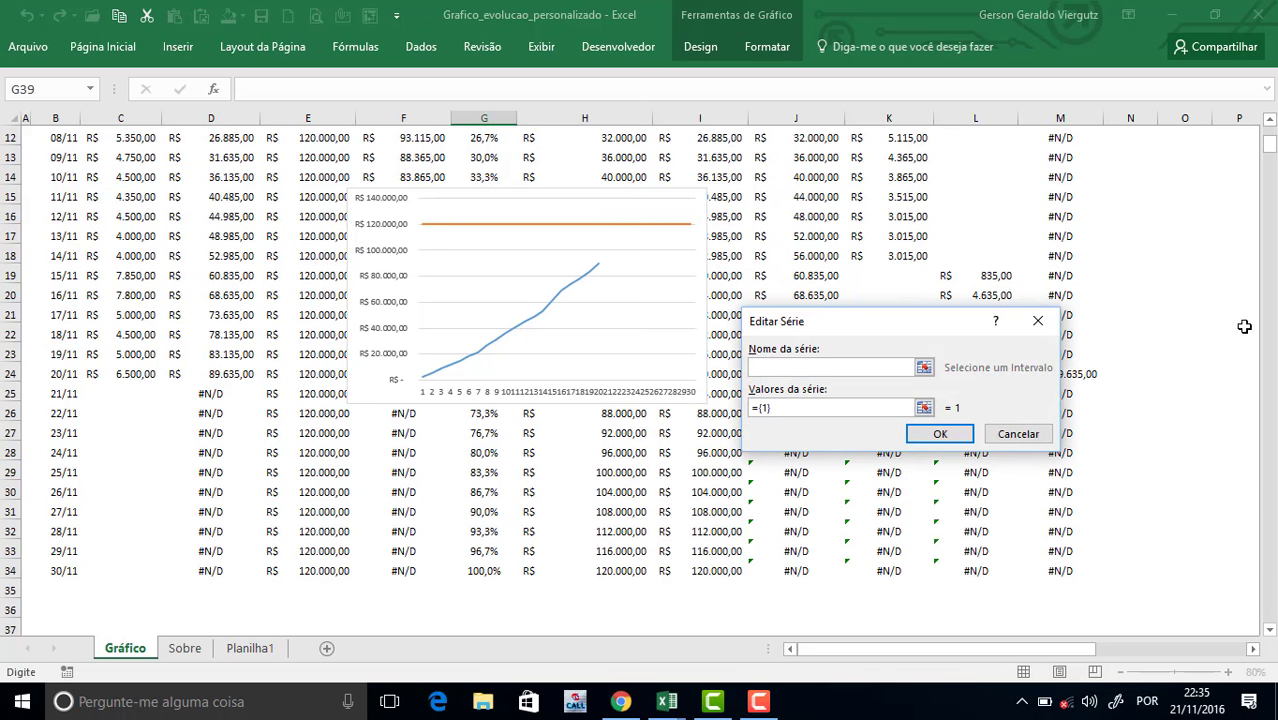
pyautogui.click(924, 367)
pyautogui.scroll(4, 756, 286)
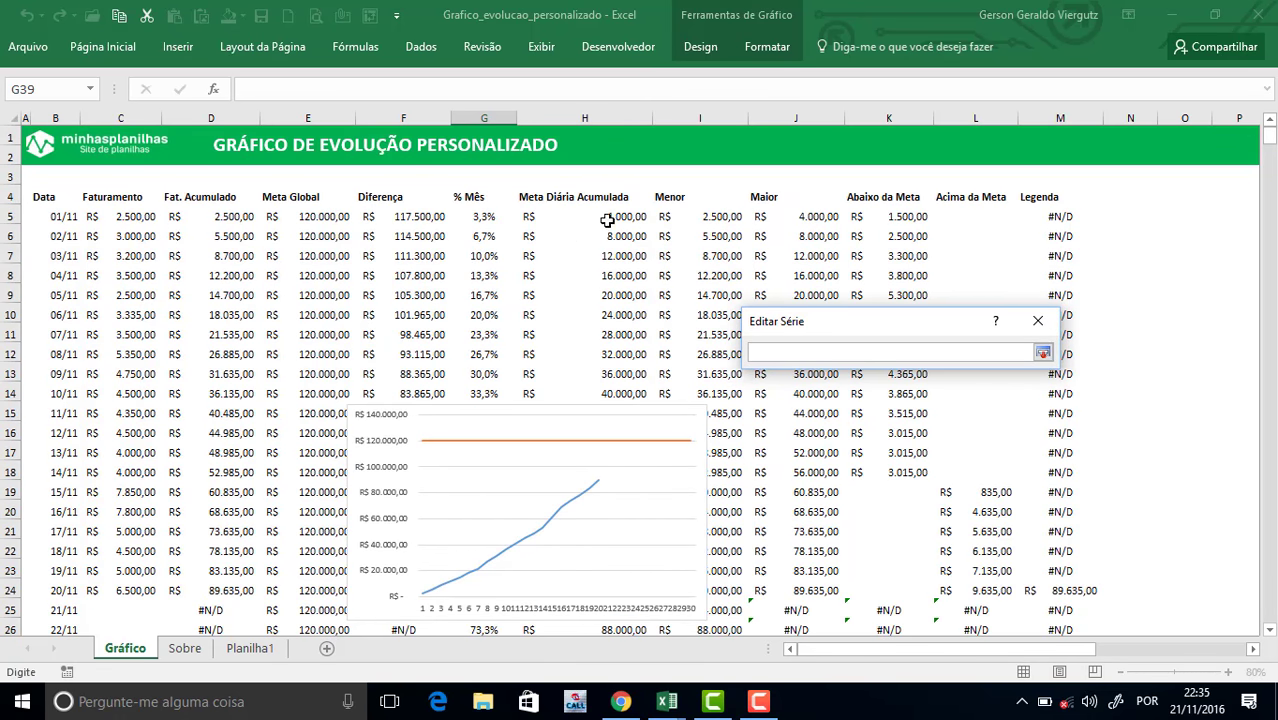
pyautogui.moveTo(607, 221); pyautogui.dragTo(600, 590)
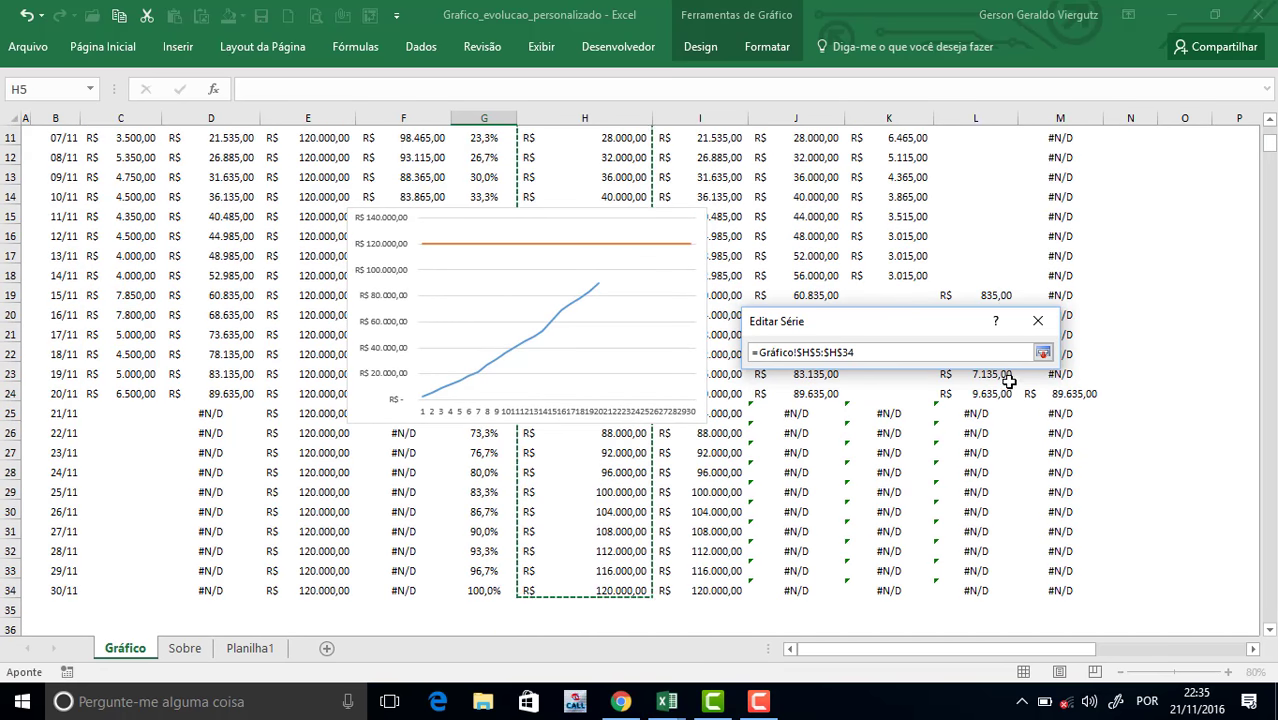
pyautogui.click(1043, 352)
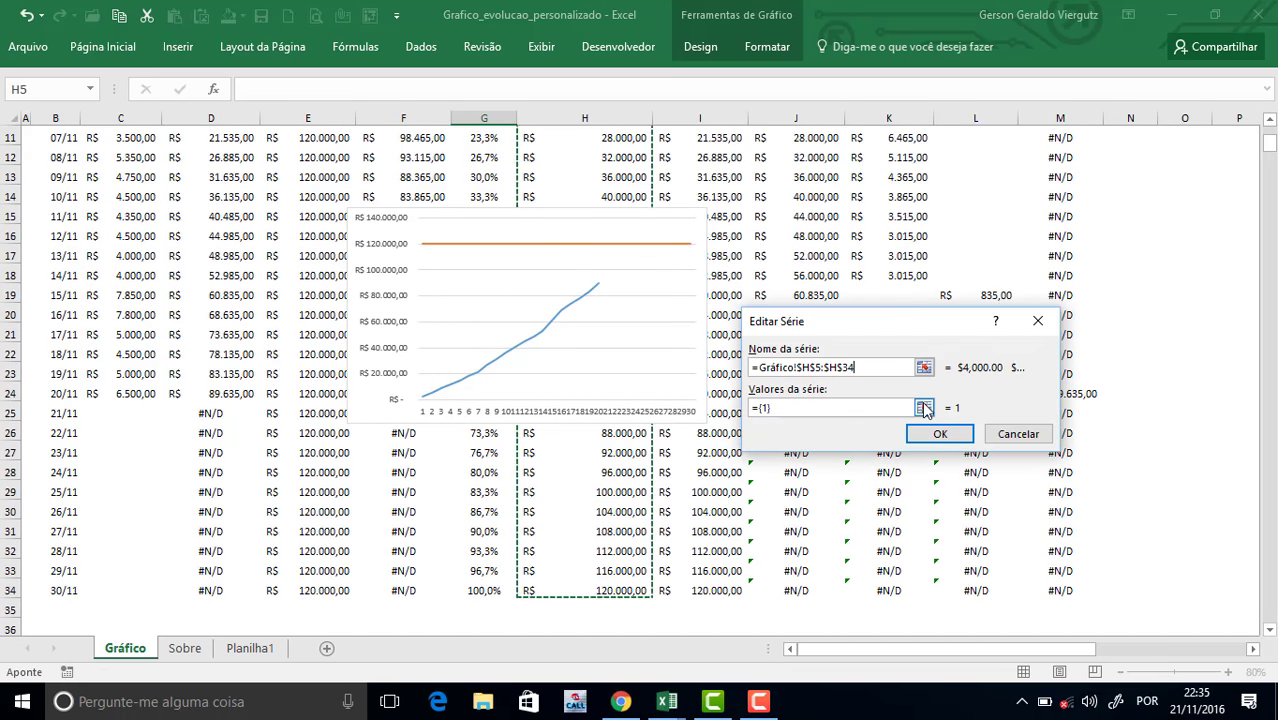
pyautogui.click(924, 367)
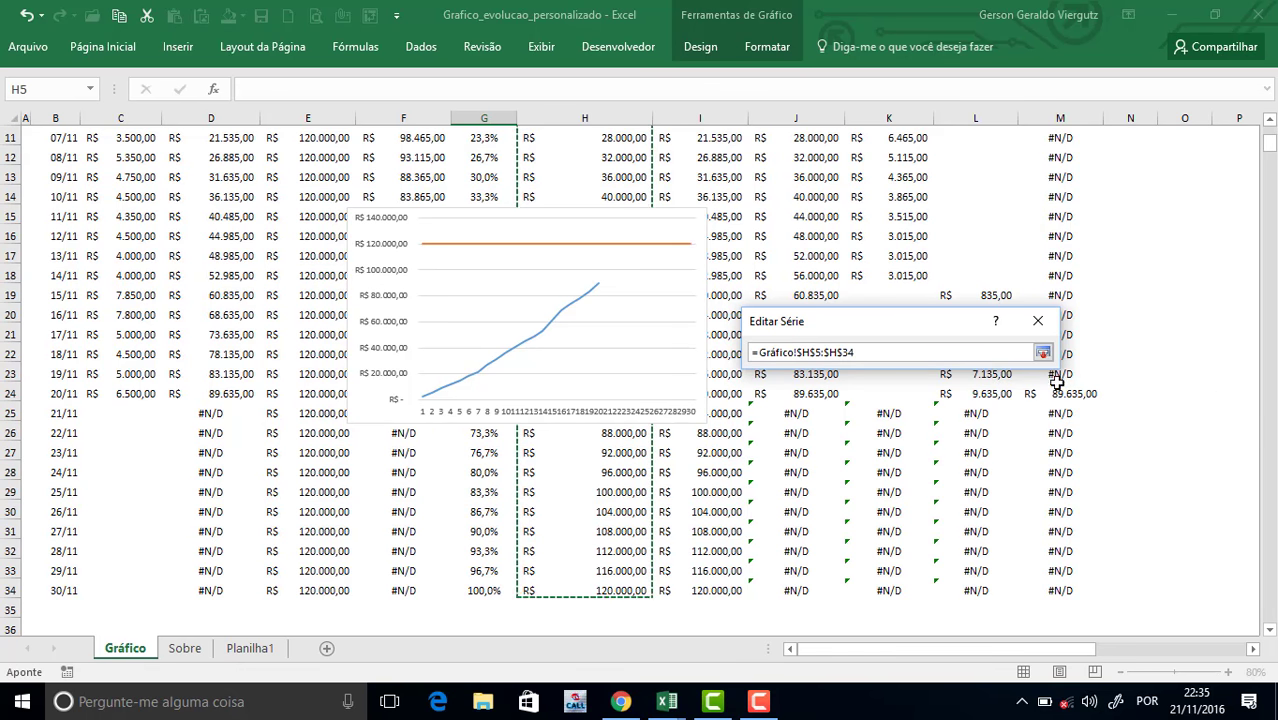
pyautogui.moveTo(915, 352); pyautogui.dragTo(728, 353)
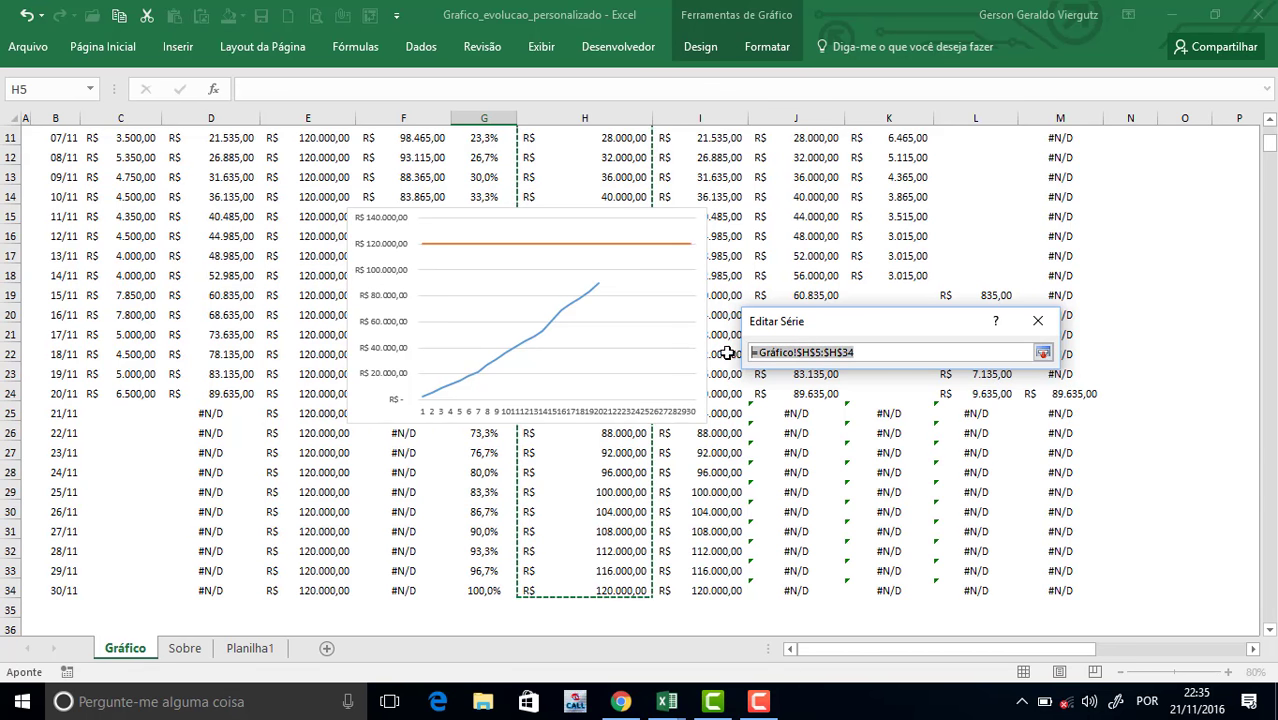
pyautogui.press('BackSpace')
# Give the new series H4, Meta Diária Acumulada, as its name and H5:H34 as its values, and add it to the chart.
pyautogui.moveTo(1268, 143); pyautogui.dragTo(1268, 132)
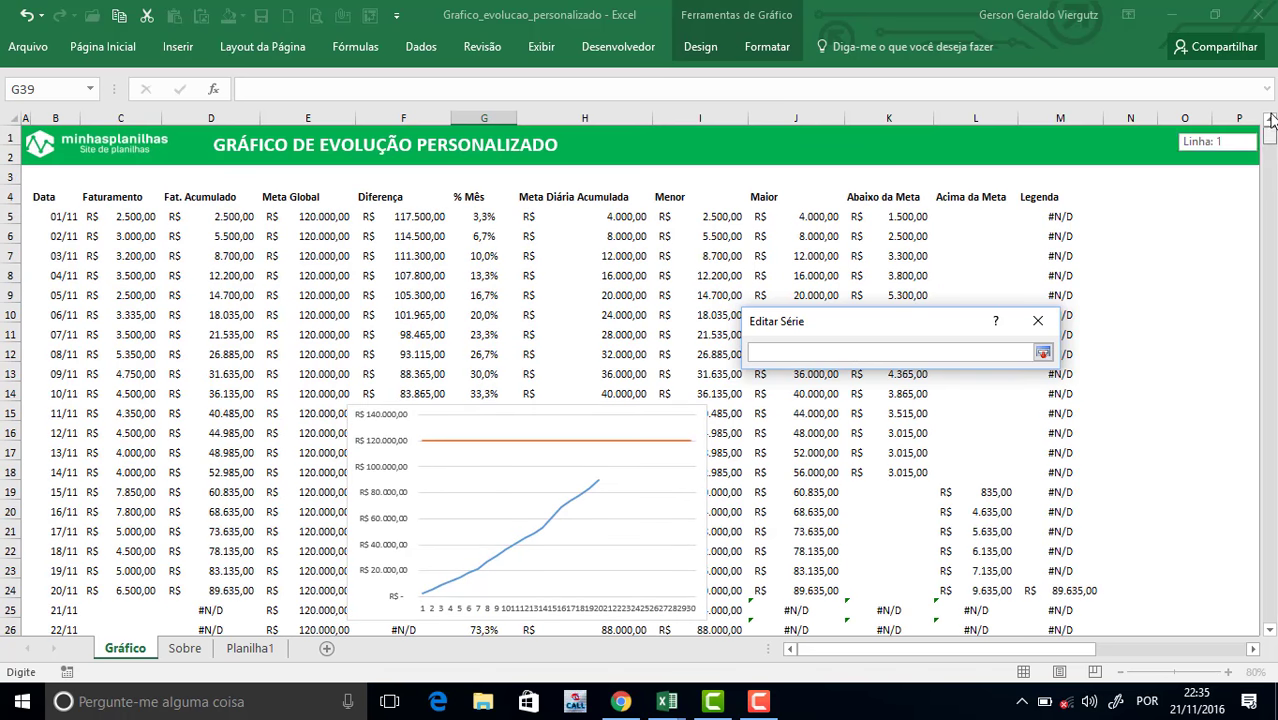
pyautogui.click(612, 197)
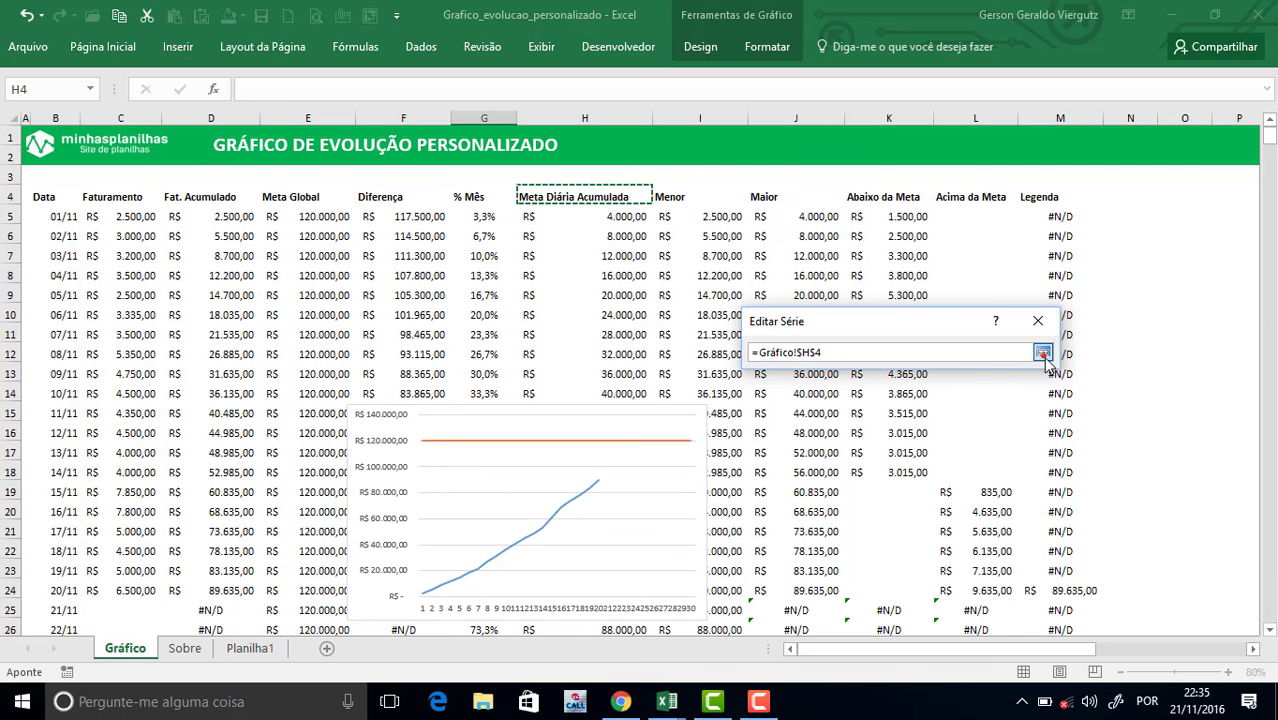
pyautogui.click(1043, 352)
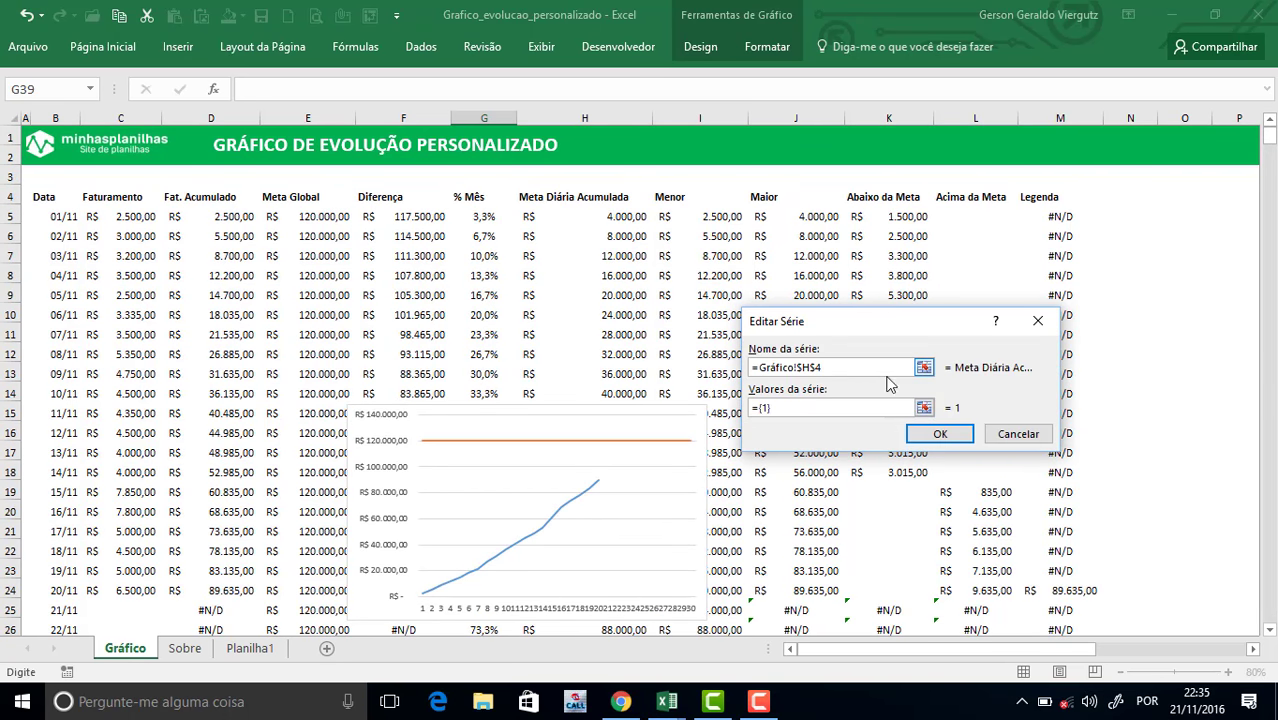
pyautogui.click(925, 409)
pyautogui.moveTo(615, 216); pyautogui.dragTo(625, 591)
pyautogui.click(1041, 354)
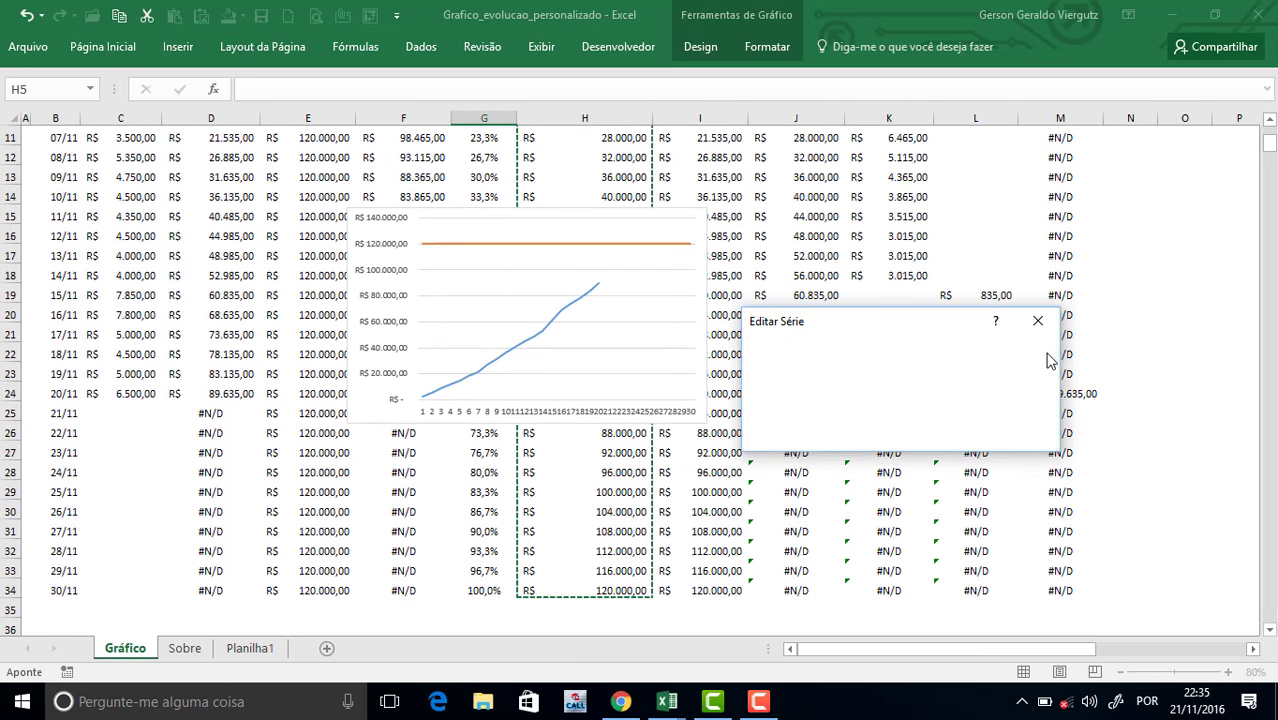
pyautogui.click(921, 434)
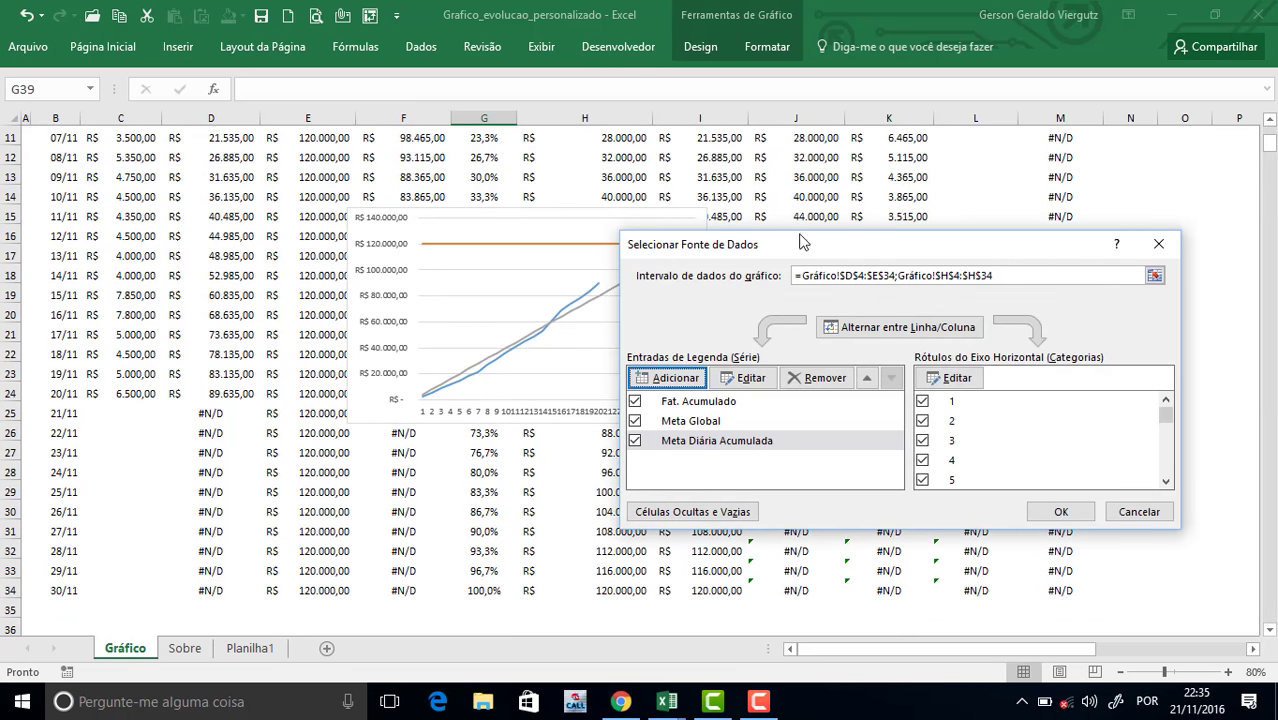
# Add a Menor series to the chart, with I4 as its name and I5:I34 as its values.
pyautogui.click(669, 377)
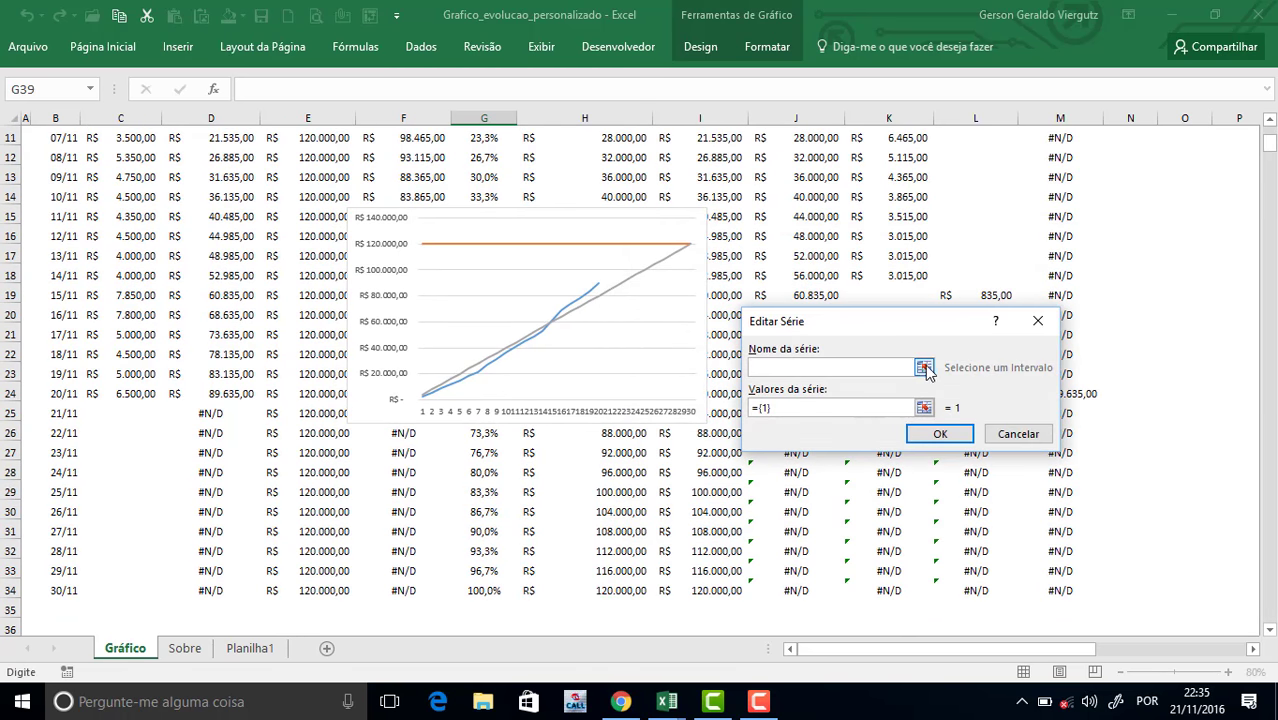
pyautogui.click(924, 368)
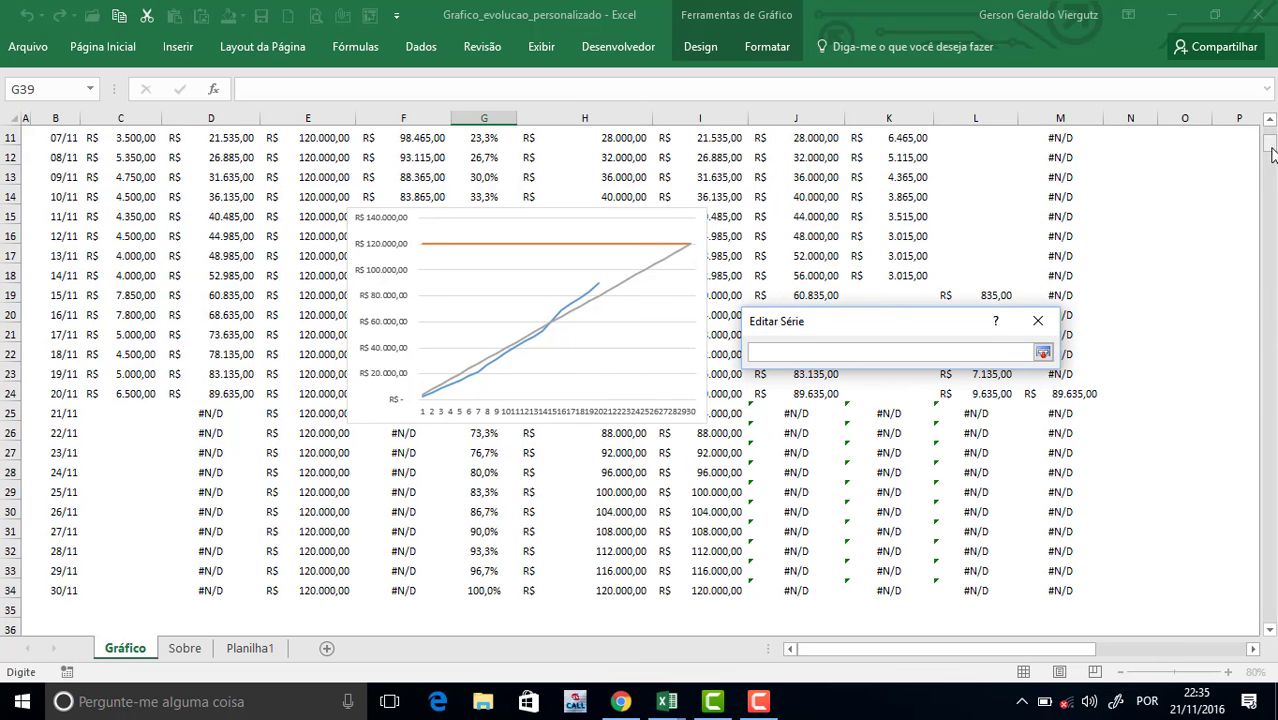
pyautogui.scroll(4, 1272, 152)
pyautogui.click(700, 196)
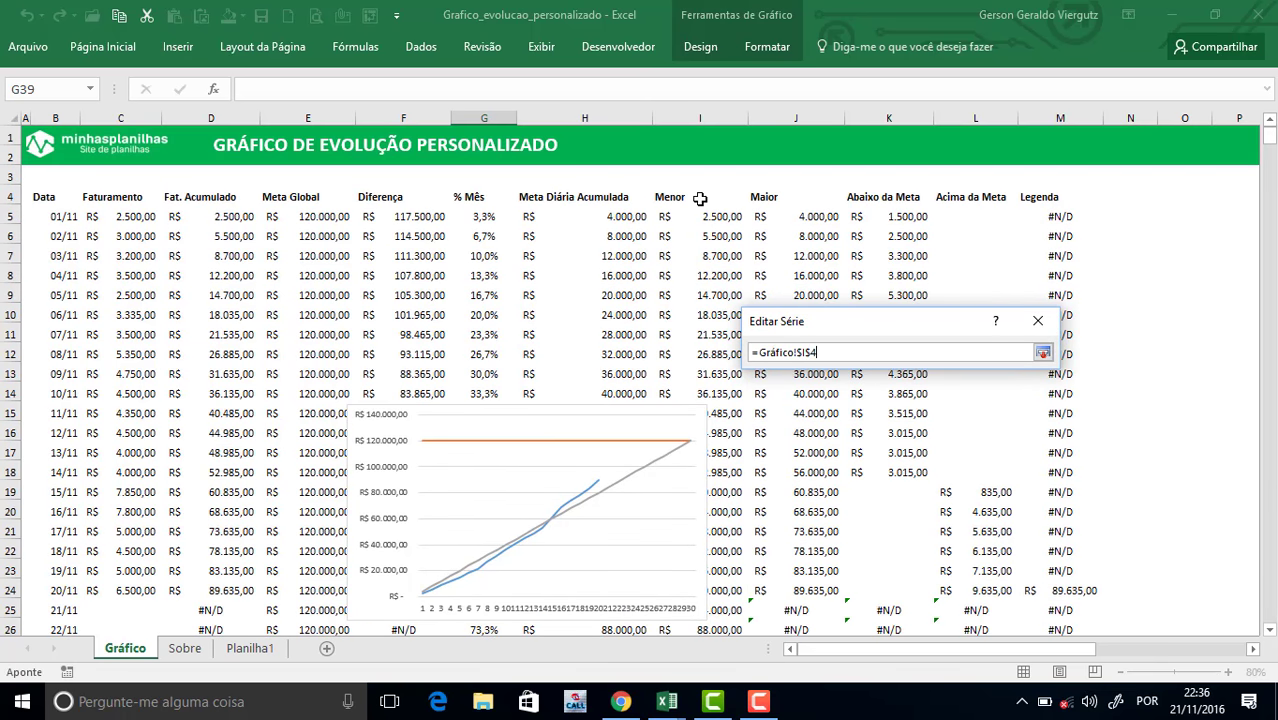
pyautogui.click(1042, 352)
pyautogui.click(924, 412)
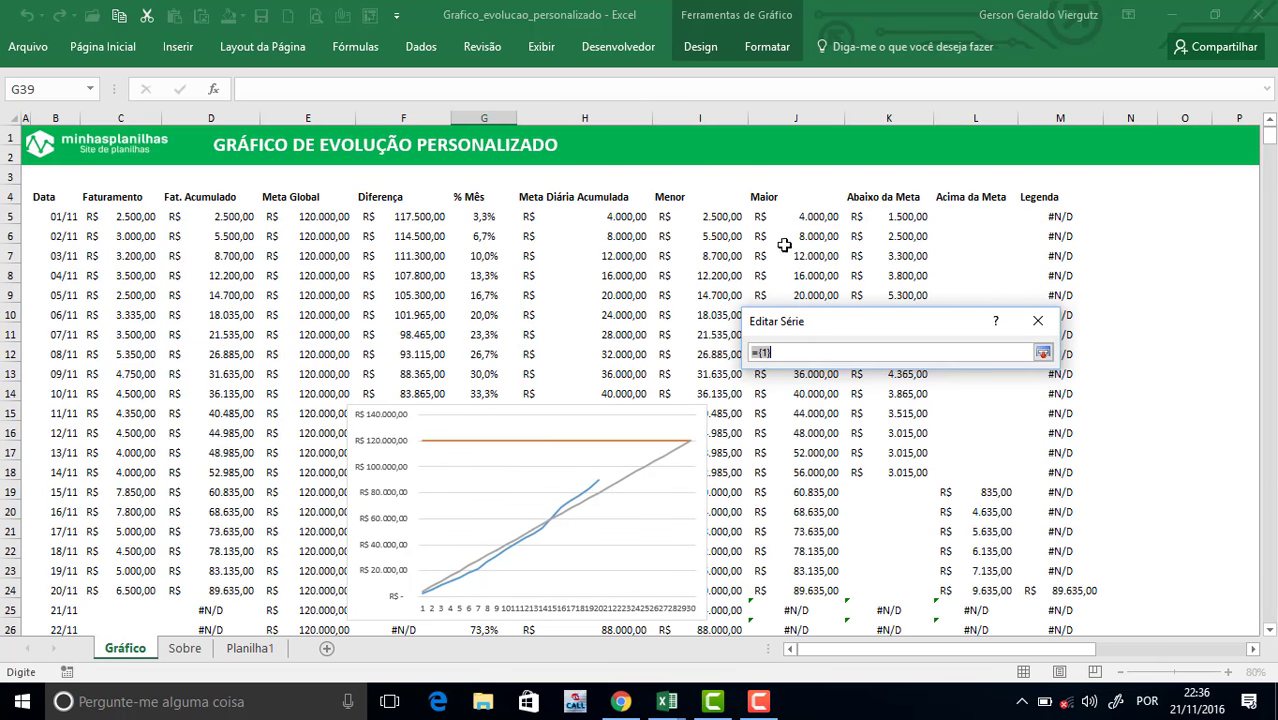
pyautogui.moveTo(722, 217); pyautogui.dragTo(711, 592)
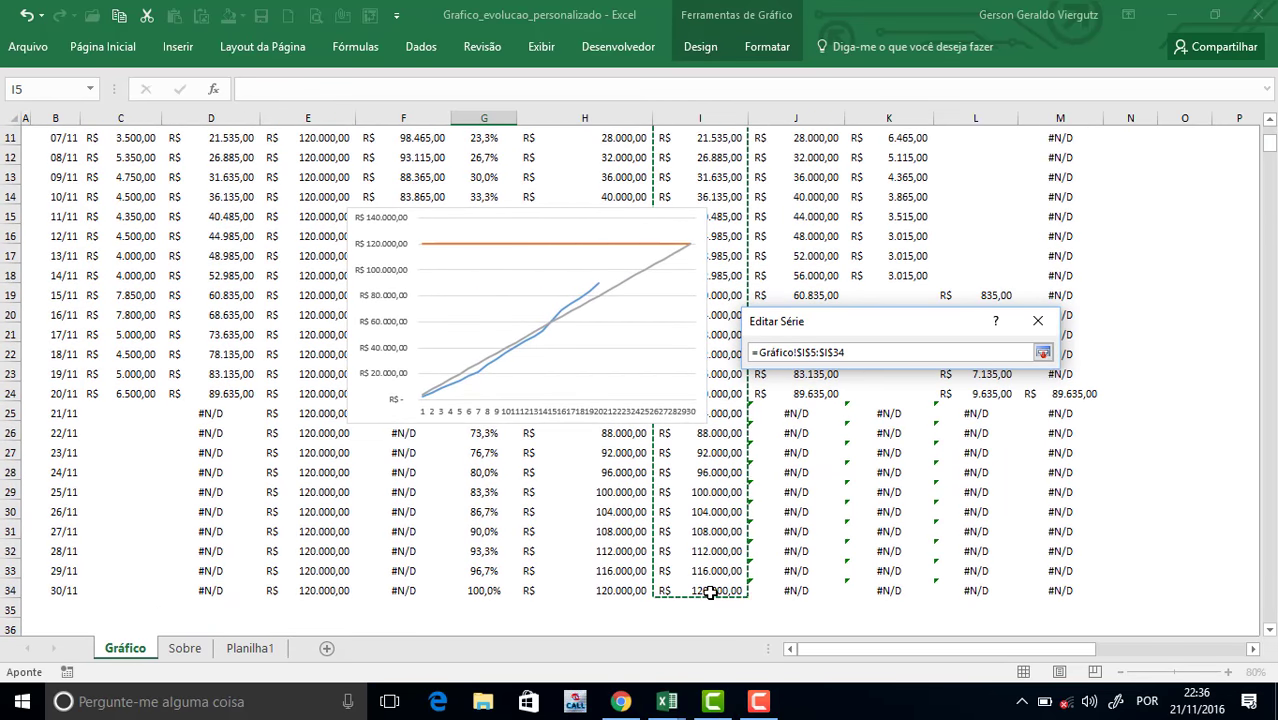
pyautogui.click(1043, 353)
pyautogui.click(967, 432)
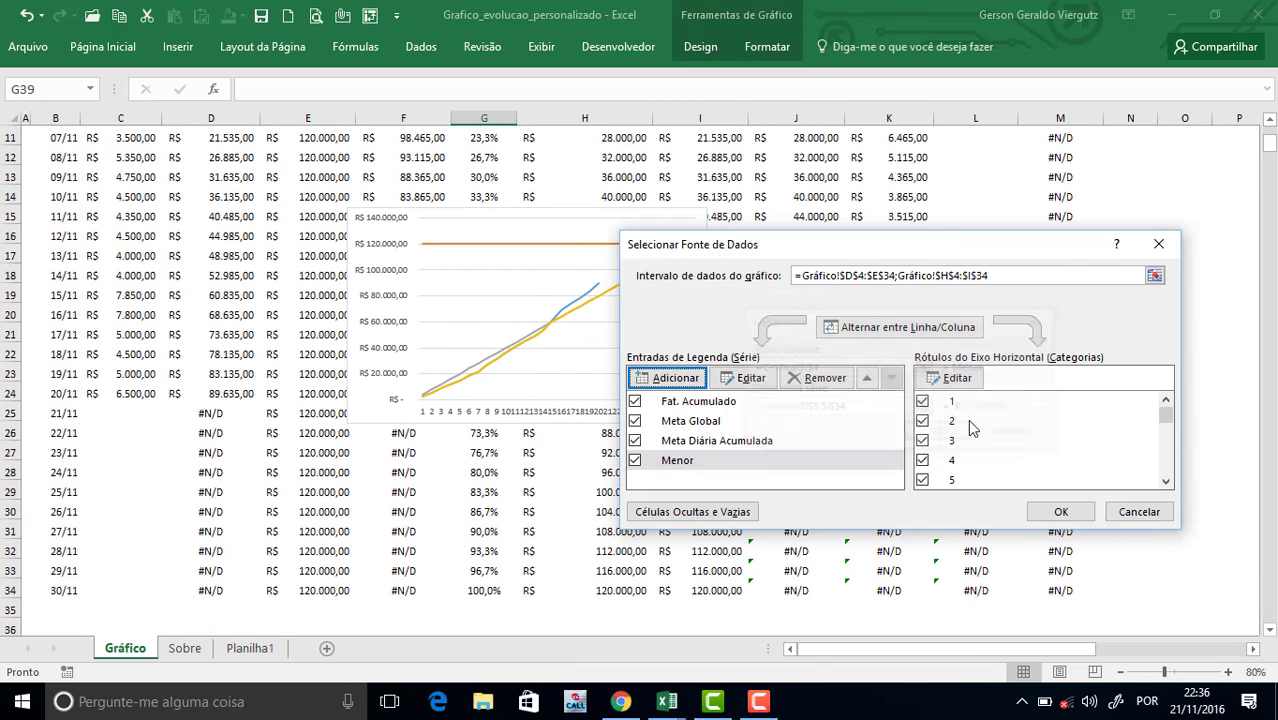
# Add an Abaixo da Meta series to the chart, with K4 as its name and K5:K34 as its values.
pyautogui.click(666, 380)
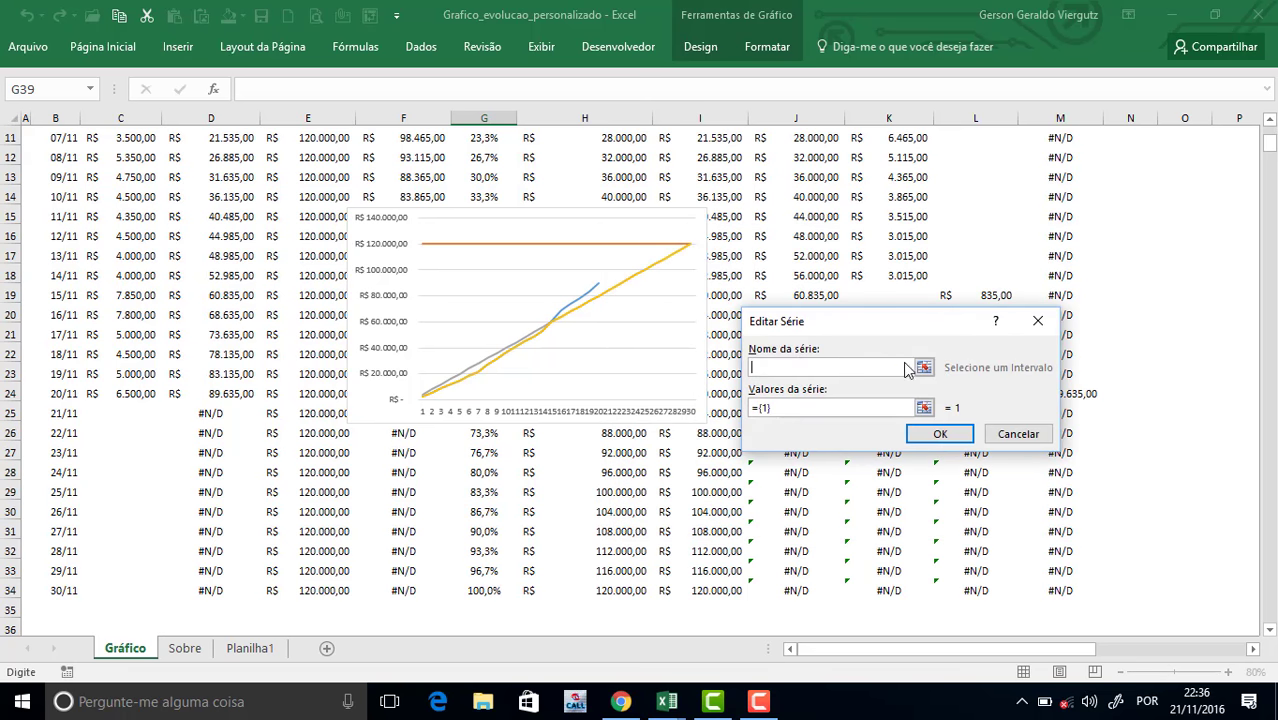
pyautogui.click(923, 367)
pyautogui.scroll(3, 1024, 275)
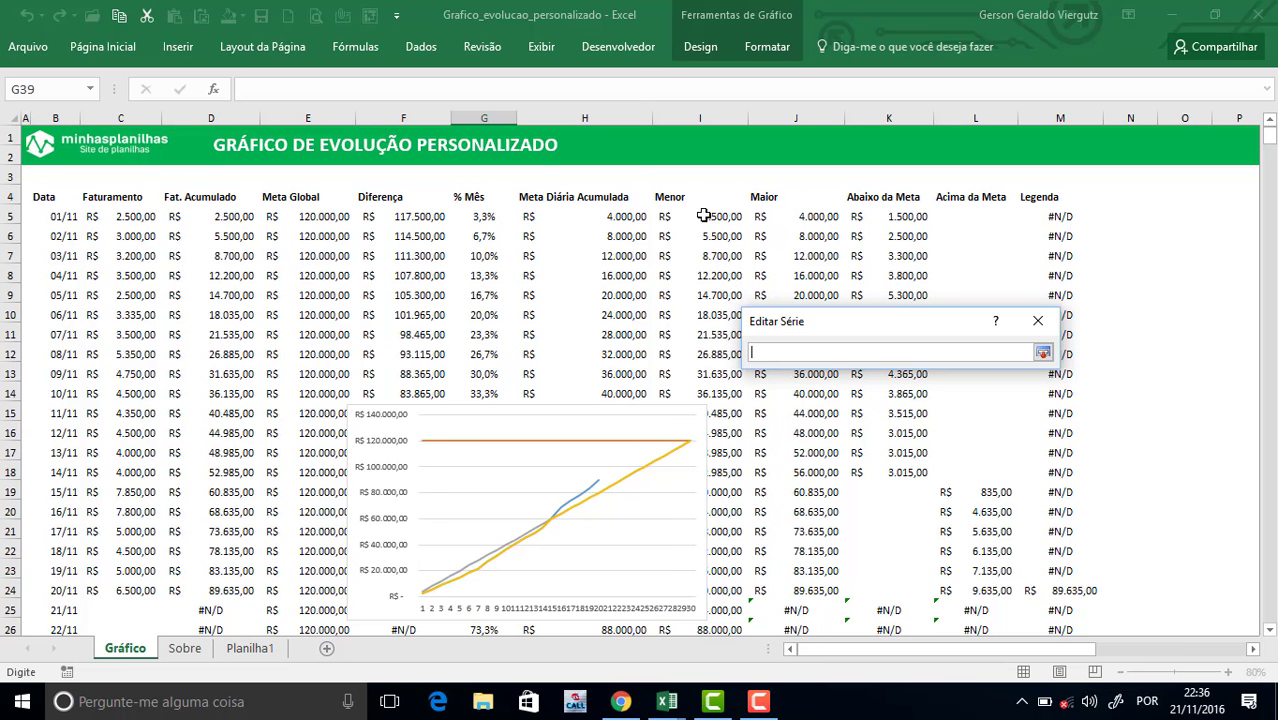
pyautogui.click(886, 216)
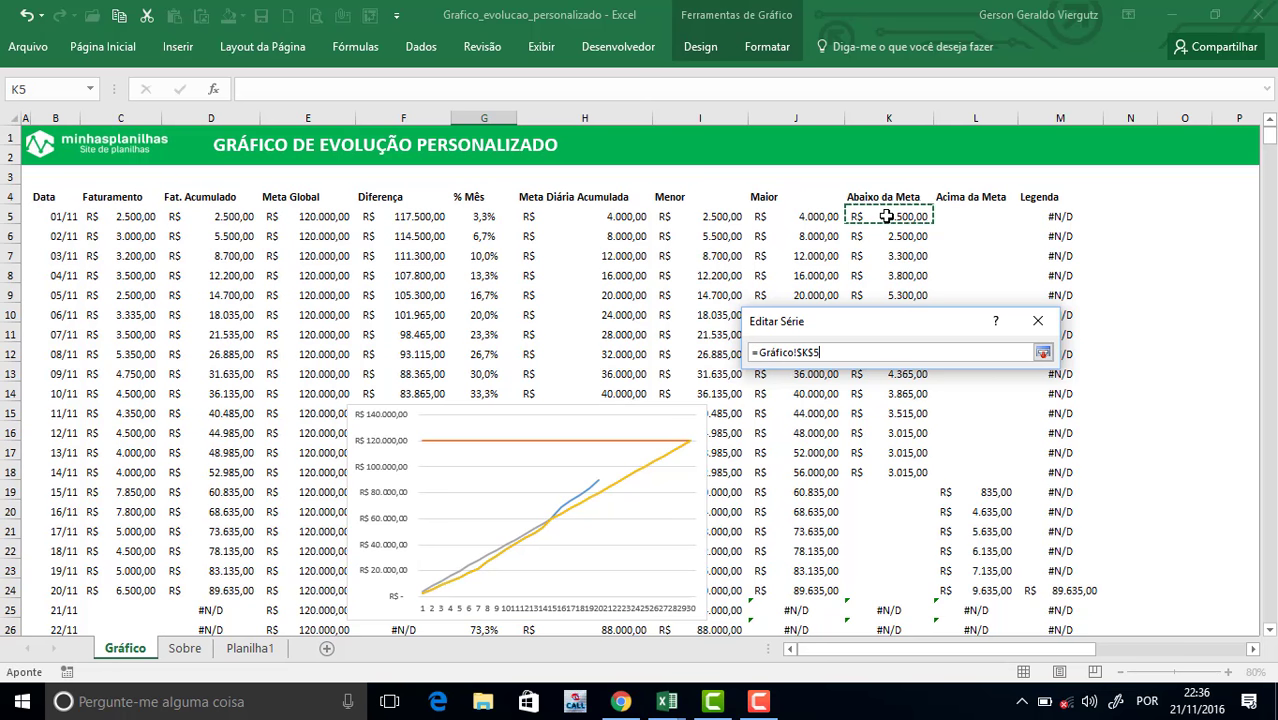
pyautogui.click(889, 194)
pyautogui.click(1043, 352)
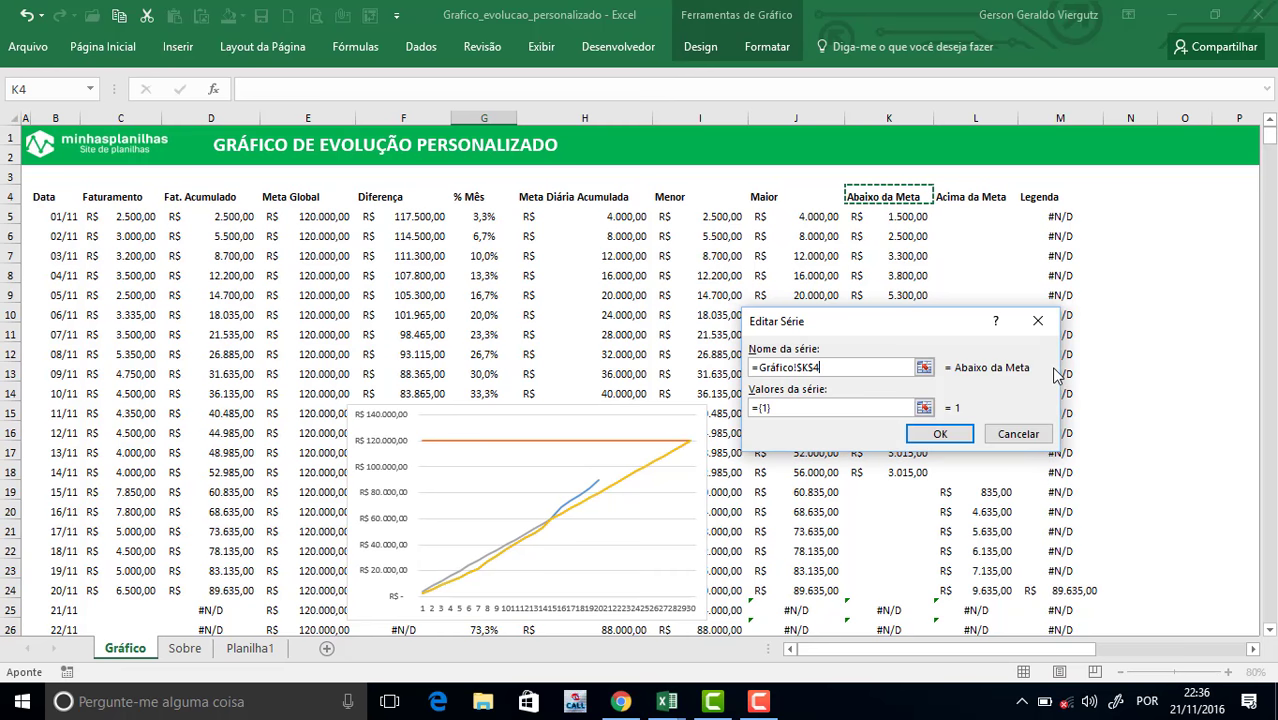
pyautogui.click(922, 407)
pyautogui.moveTo(898, 216); pyautogui.dragTo(900, 586)
pyautogui.click(1043, 352)
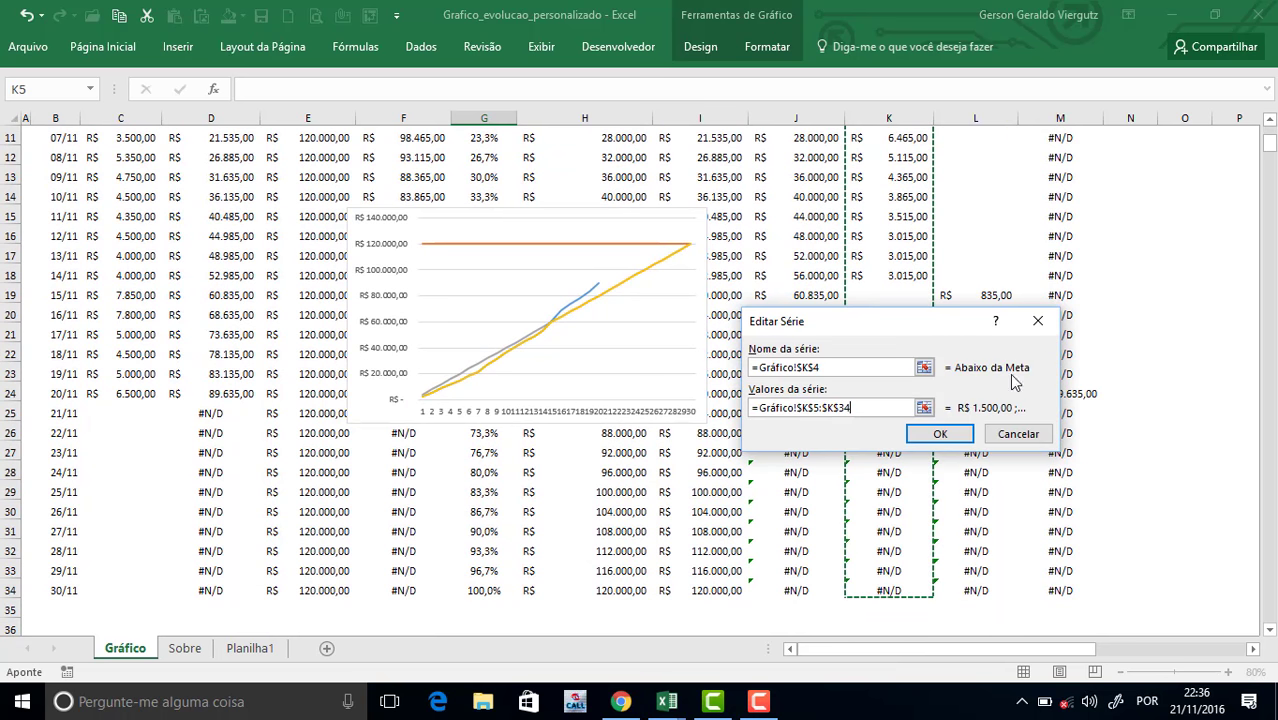
pyautogui.click(940, 433)
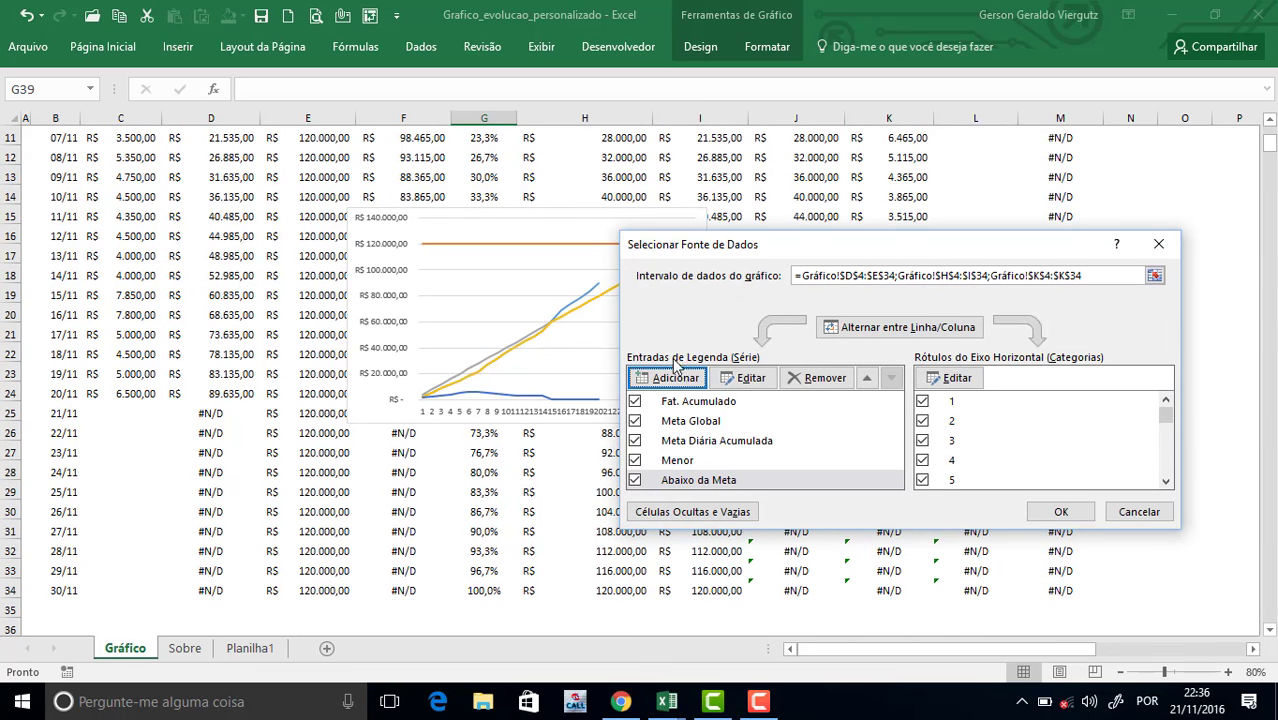
# Add an Acima da Meta series to the chart, with L4 as its name and L5:L34 as its values.
pyautogui.click(675, 373)
pyautogui.scroll(4, 960, 420)
pyautogui.click(975, 197)
pyautogui.click(923, 407)
pyautogui.moveTo(975, 216); pyautogui.dragTo(985, 570)
pyautogui.click(1042, 352)
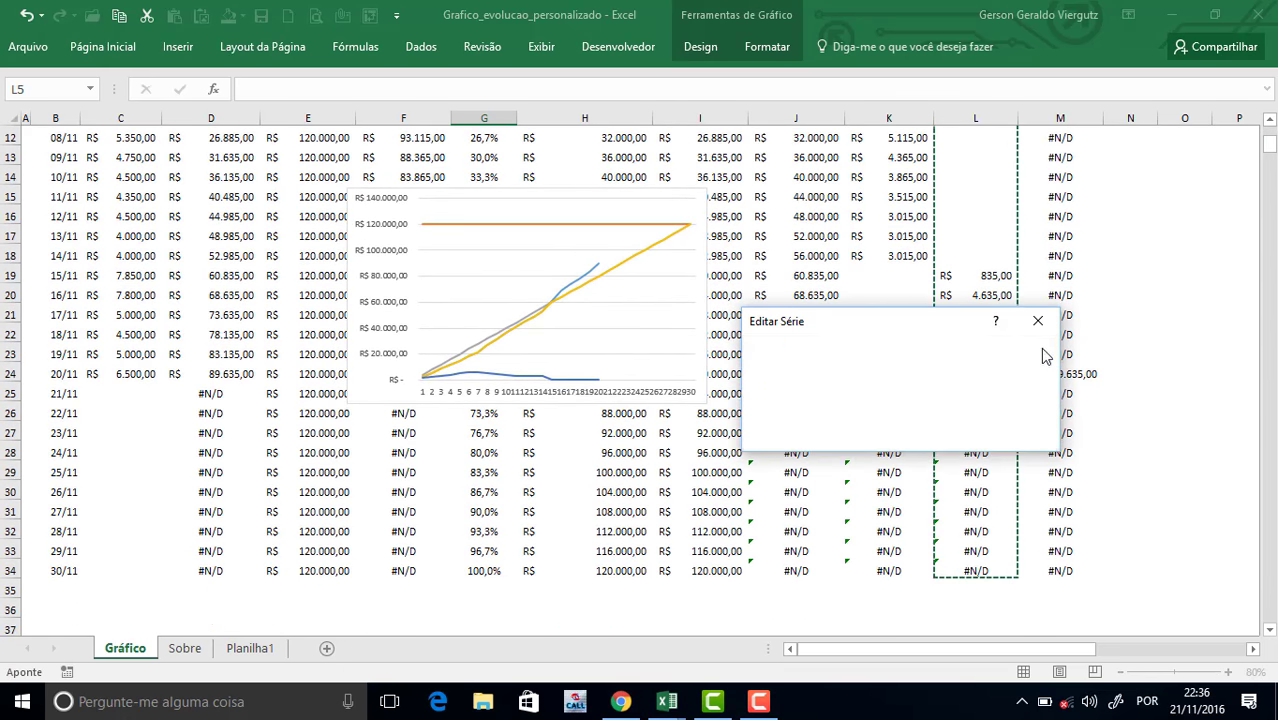
pyautogui.click(962, 432)
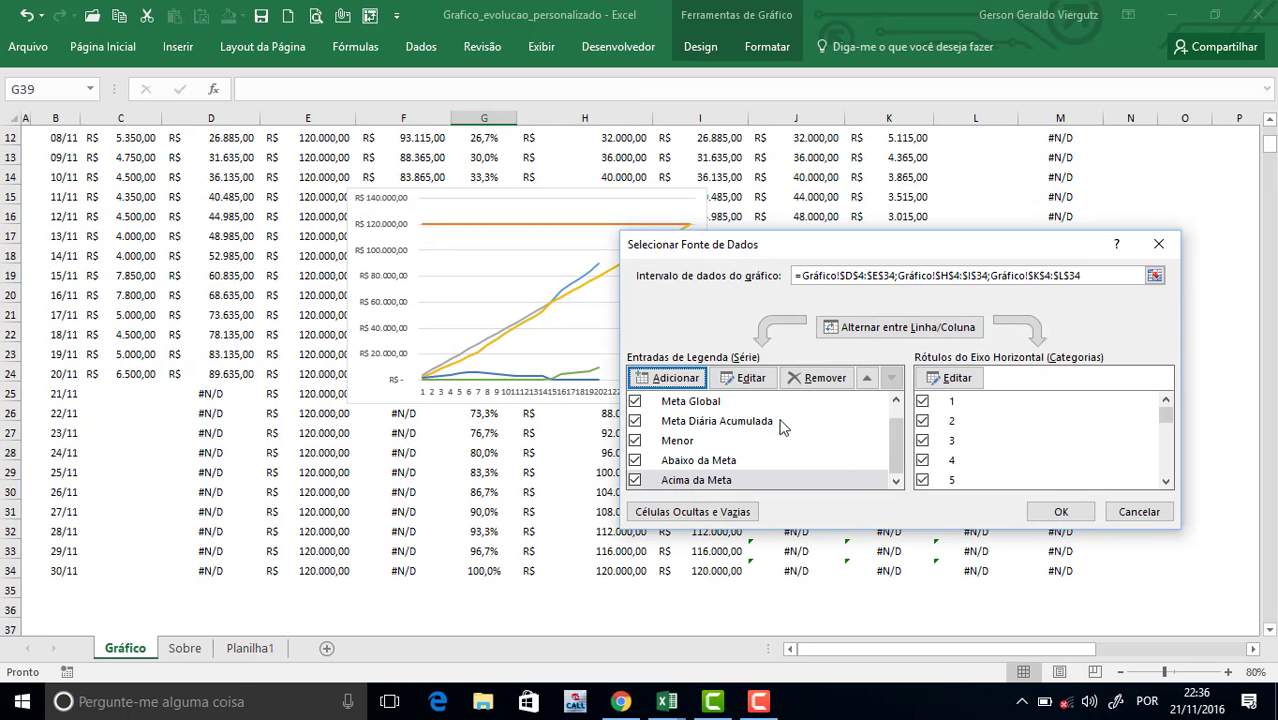
# Add a Legenda series to the chart, with M4 as its name and M5:M34 as its values.
pyautogui.click(677, 378)
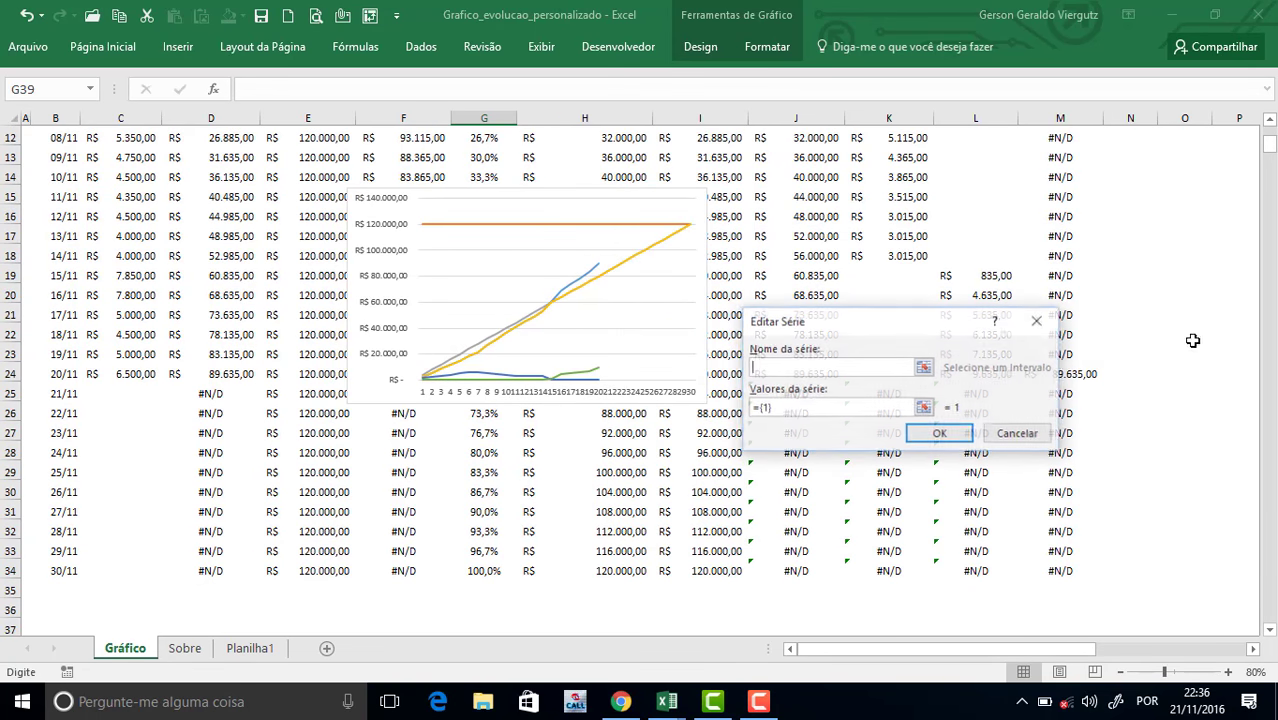
pyautogui.scroll(4, 1096, 253)
pyautogui.click(1040, 196)
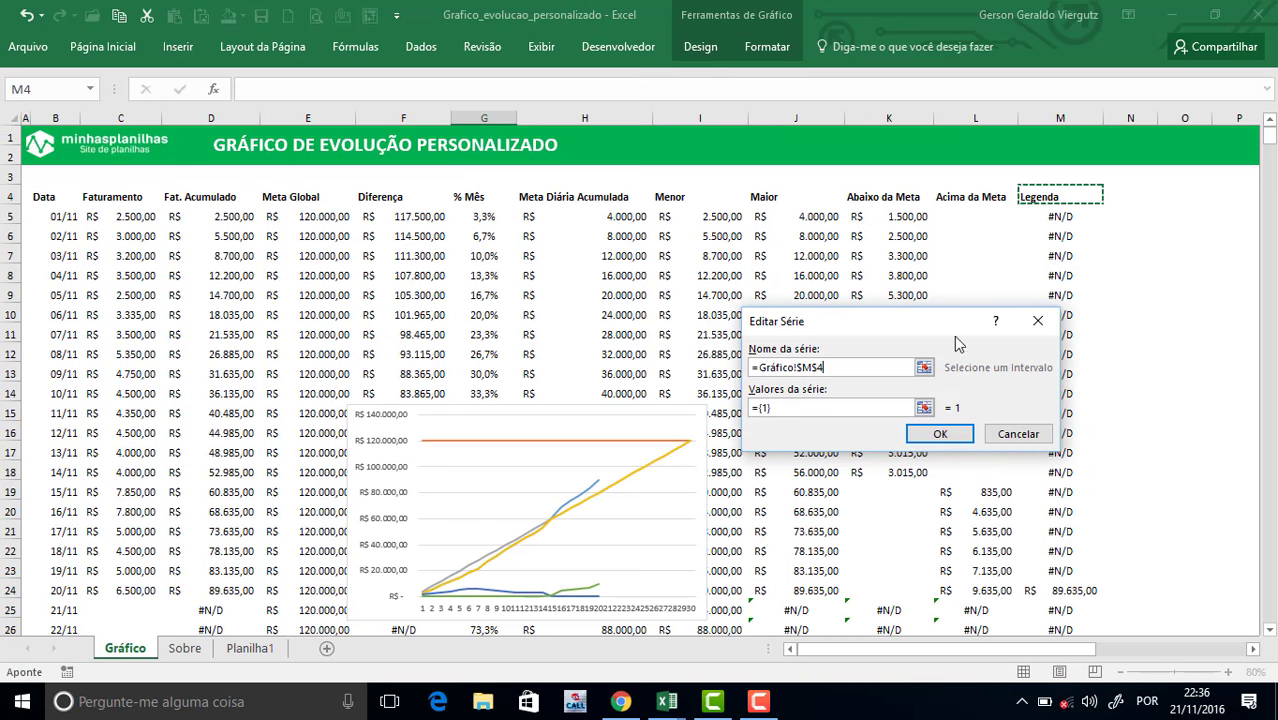
pyautogui.press('Tab')
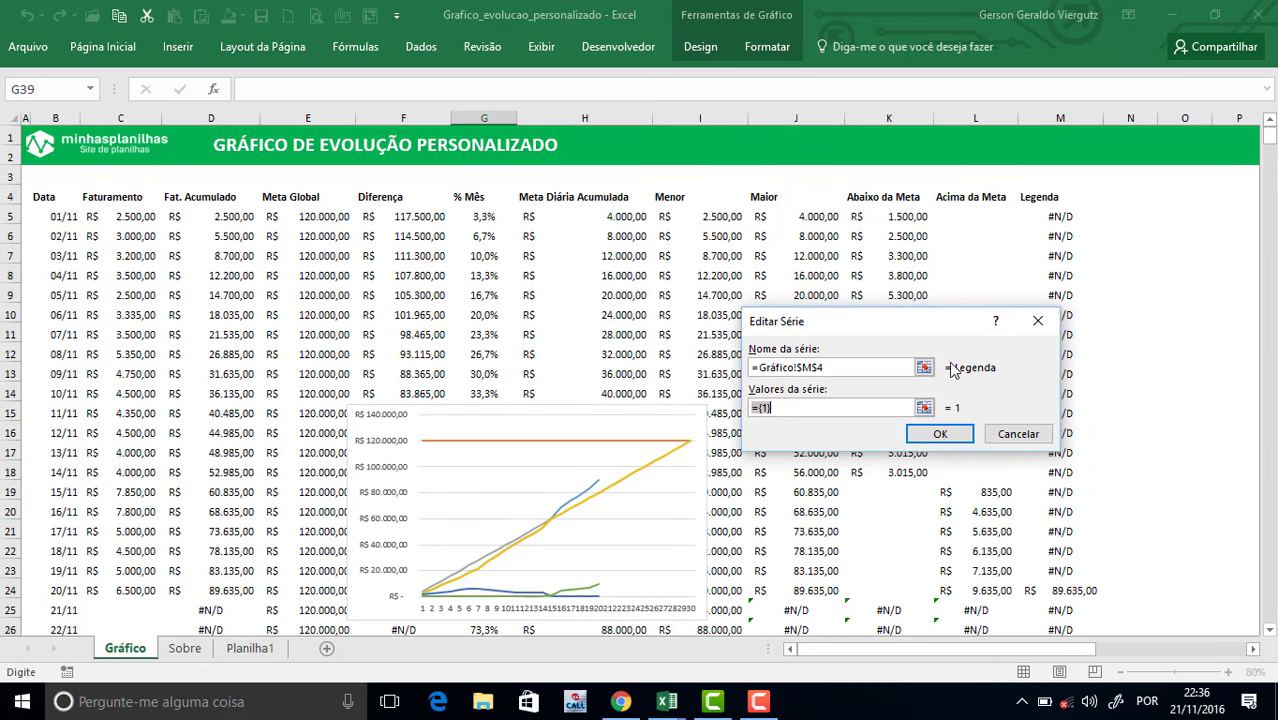
pyautogui.moveTo(1045, 216); pyautogui.dragTo(1072, 574)
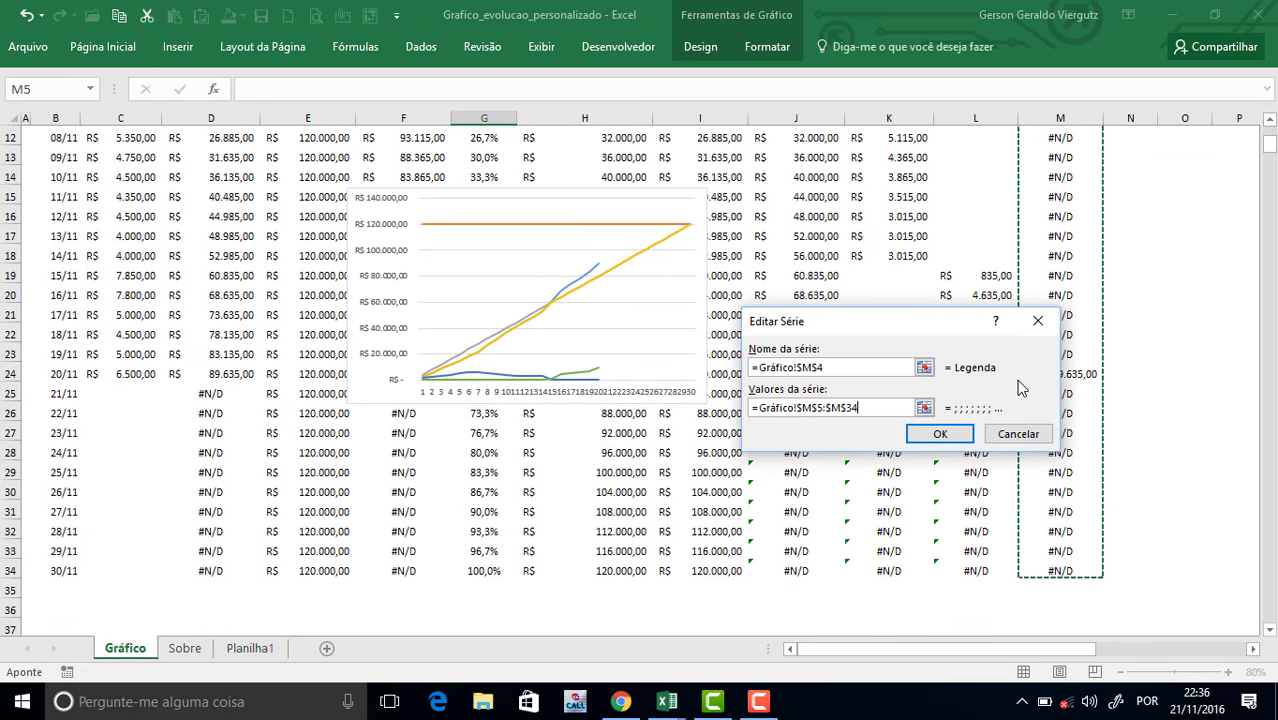
pyautogui.click(958, 435)
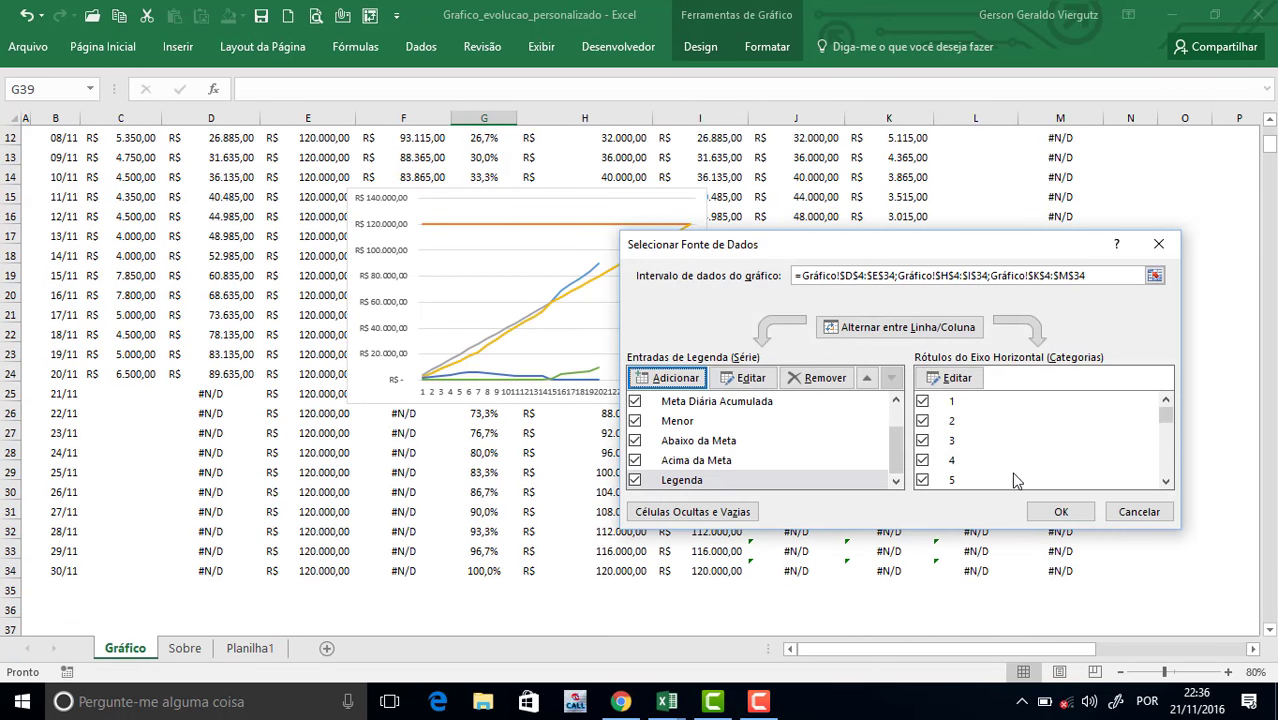
# Set the horizontal axis labels of the Fat. Acumulado series to the dates in B5:B34.
pyautogui.click(690, 403)
pyautogui.scroll(1, 690, 430)
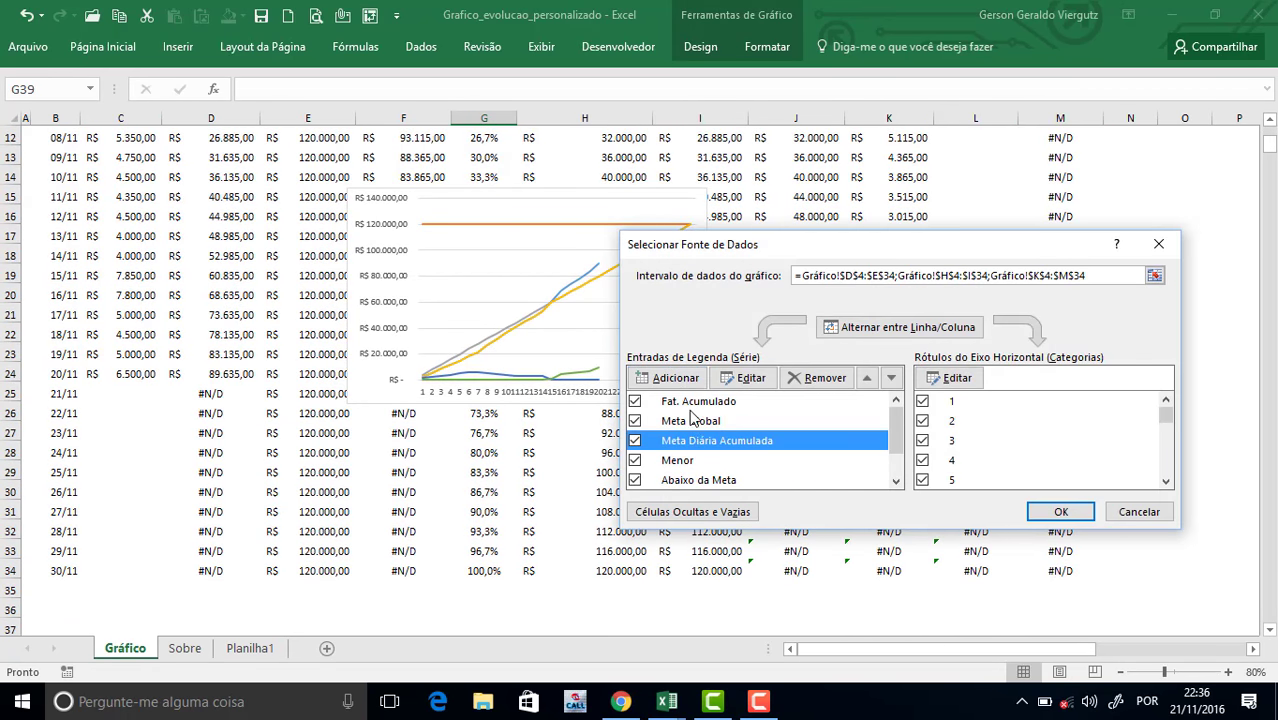
pyautogui.click(695, 402)
pyautogui.click(948, 380)
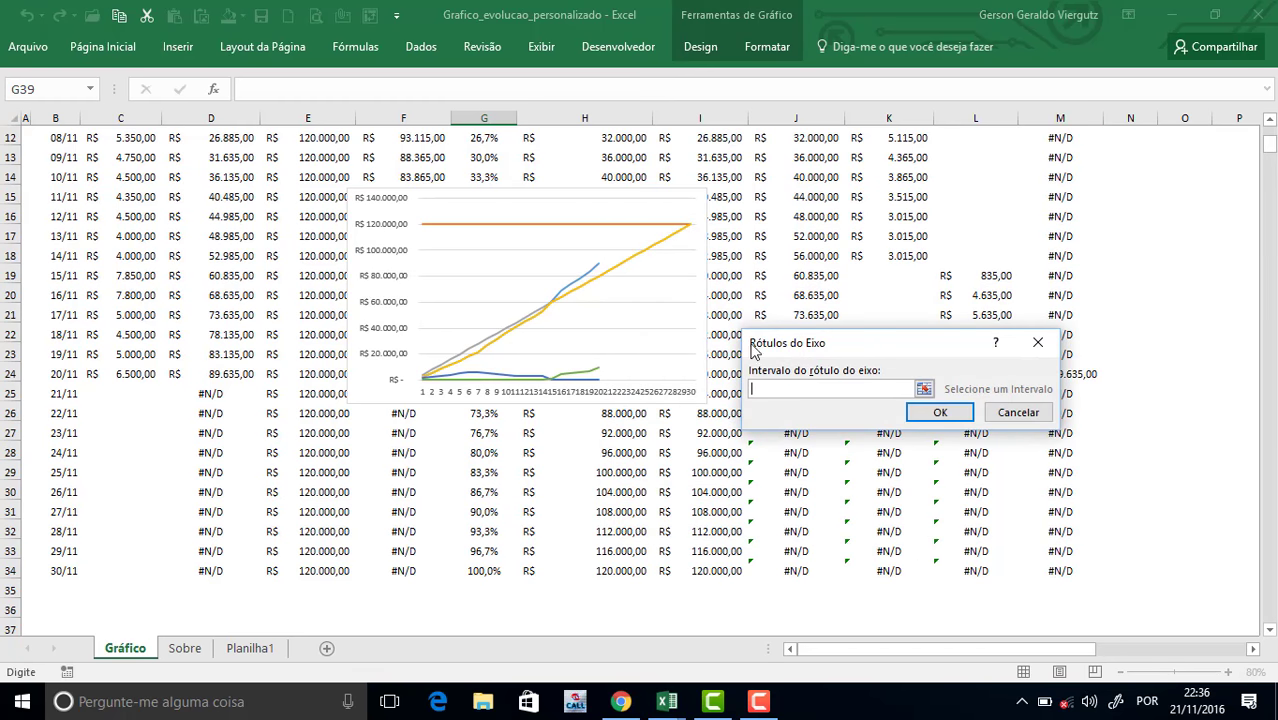
pyautogui.scroll(4, 91, 188)
pyautogui.moveTo(82, 217); pyautogui.dragTo(40, 607)
pyautogui.click(940, 412)
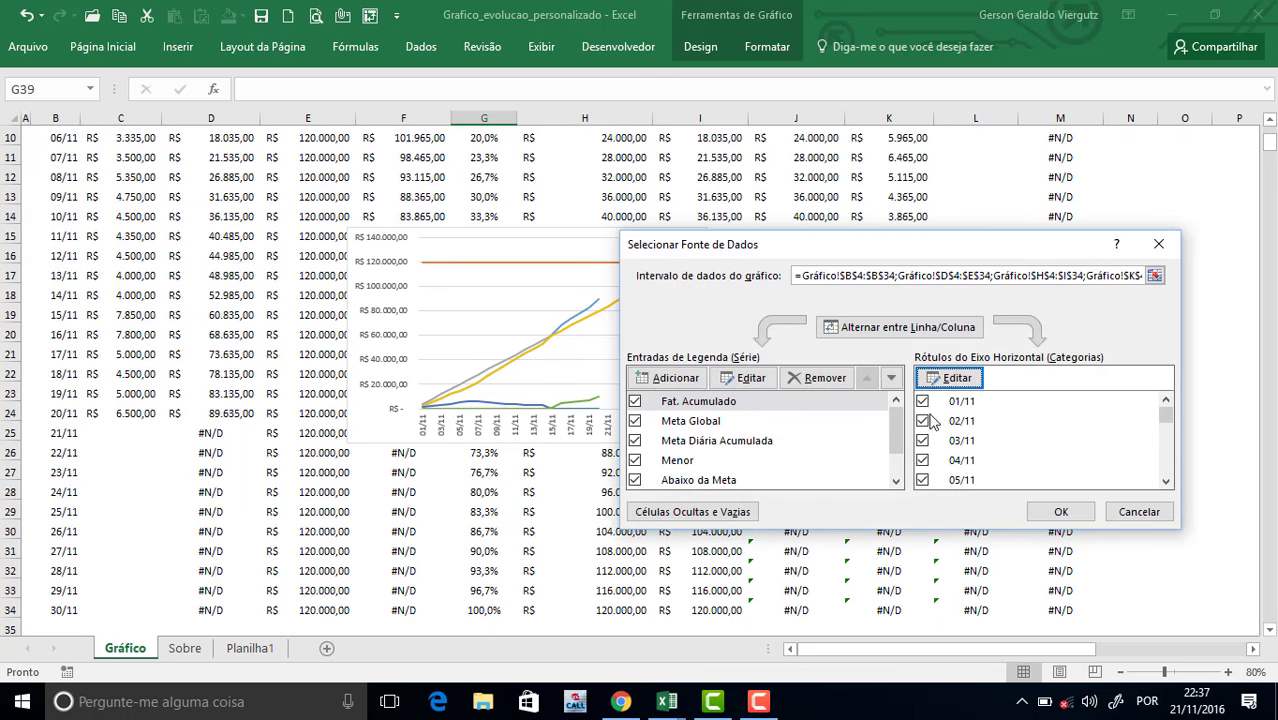
# Check the horizontal axis labels of the other series, from Meta Global through Legenda.
pyautogui.click(690, 421)
pyautogui.click(706, 441)
pyautogui.click(718, 480)
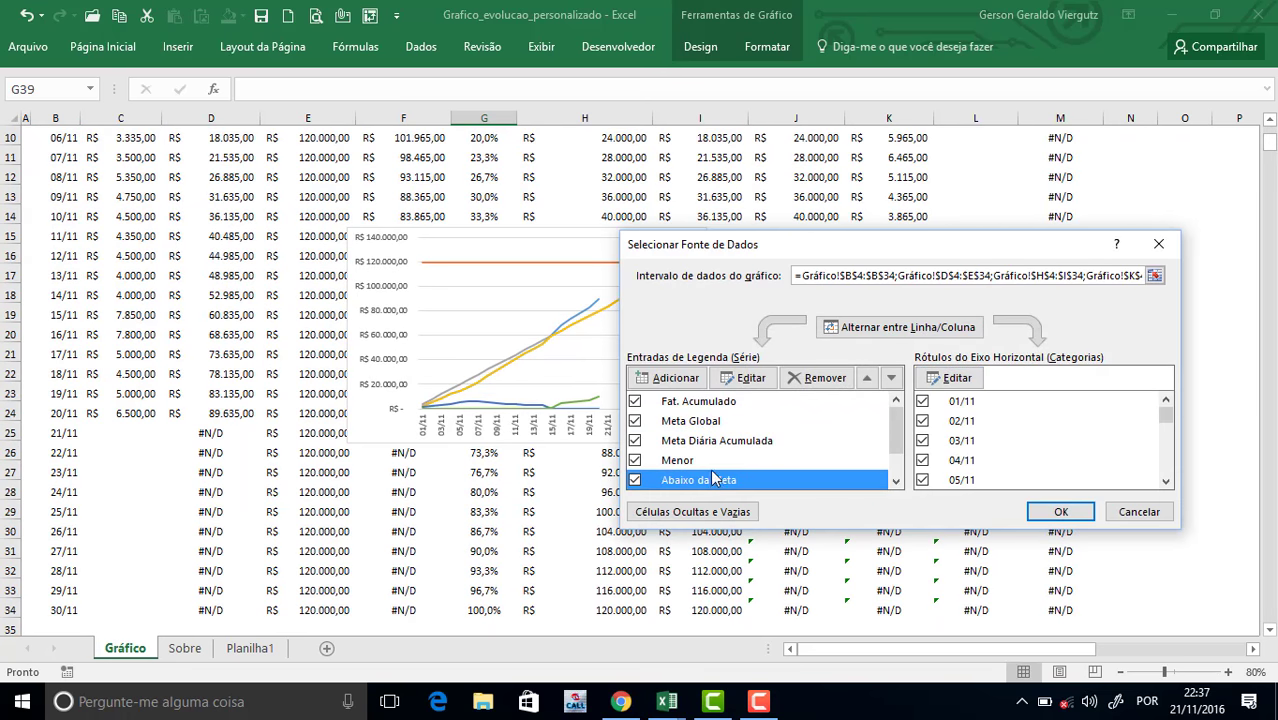
pyautogui.scroll(-1, 720, 475)
pyautogui.click(726, 461)
pyautogui.click(722, 480)
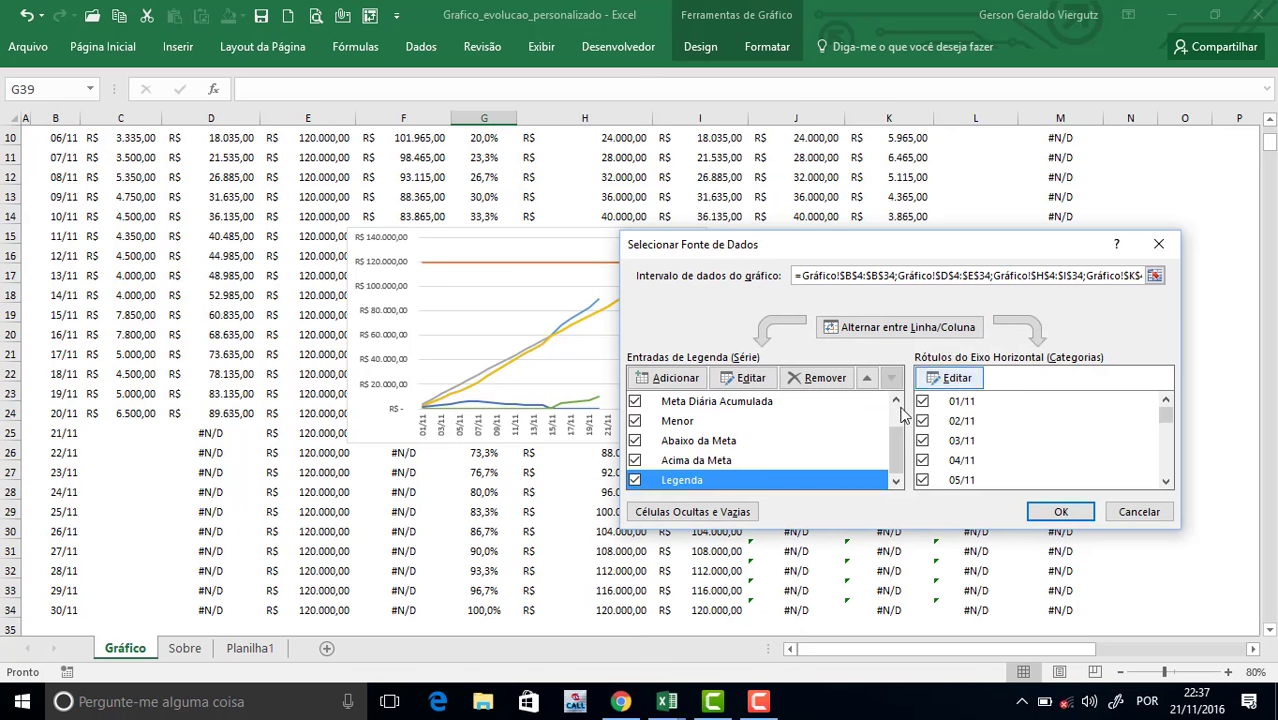
# Accept the data source, enlarge the chart, and move it over columns C to K starting at row 10.
pyautogui.click(1061, 512)
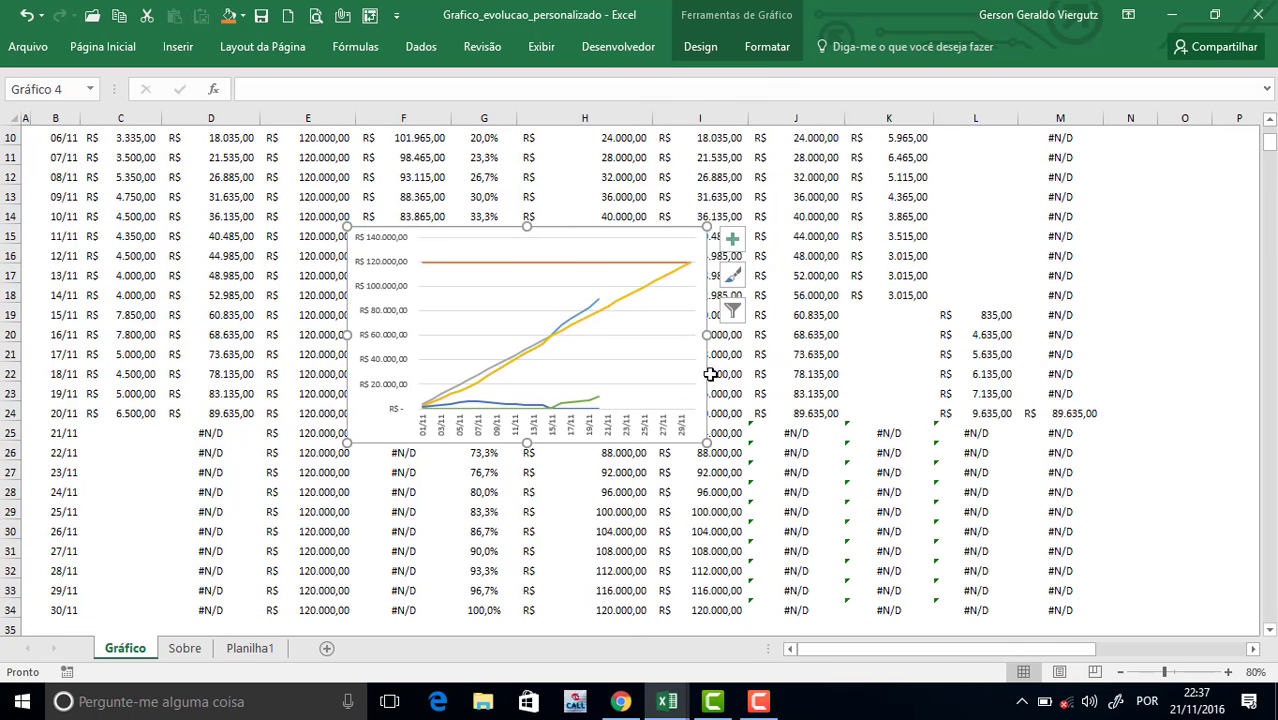
pyautogui.moveTo(707, 441); pyautogui.dragTo(1104, 583)
pyautogui.click(797, 238)
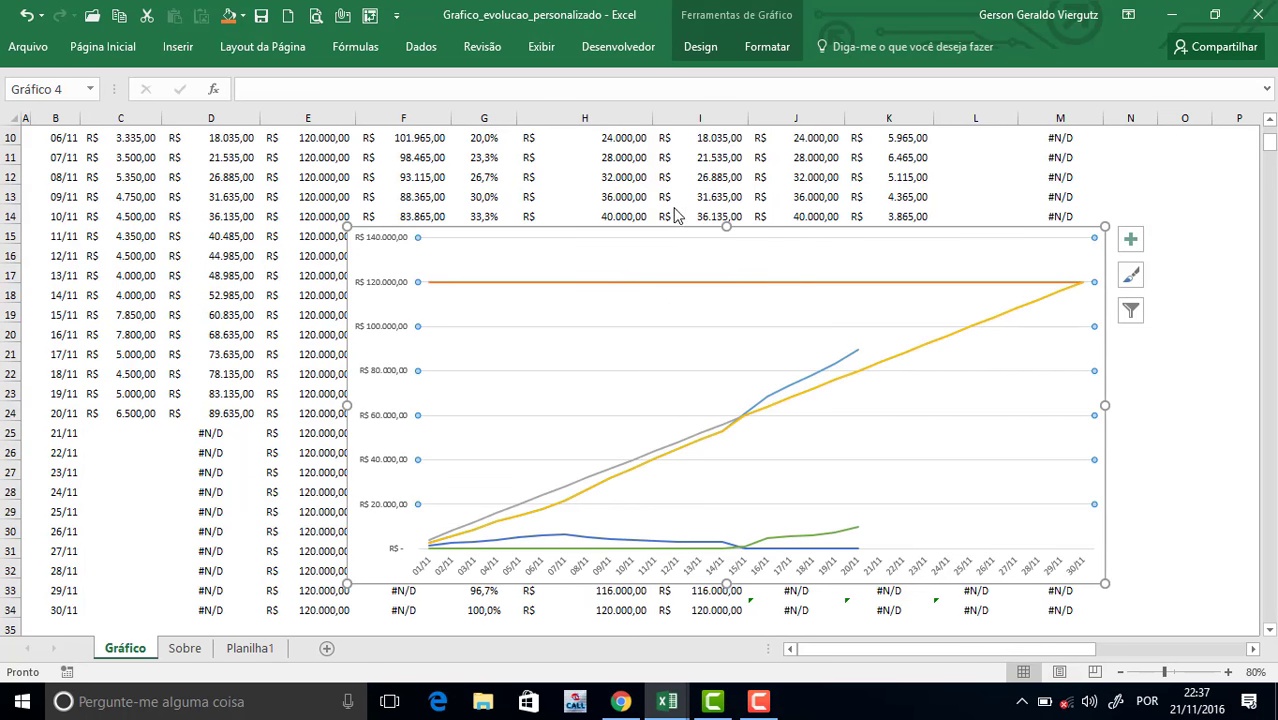
pyautogui.moveTo(682, 232); pyautogui.dragTo(476, 160)
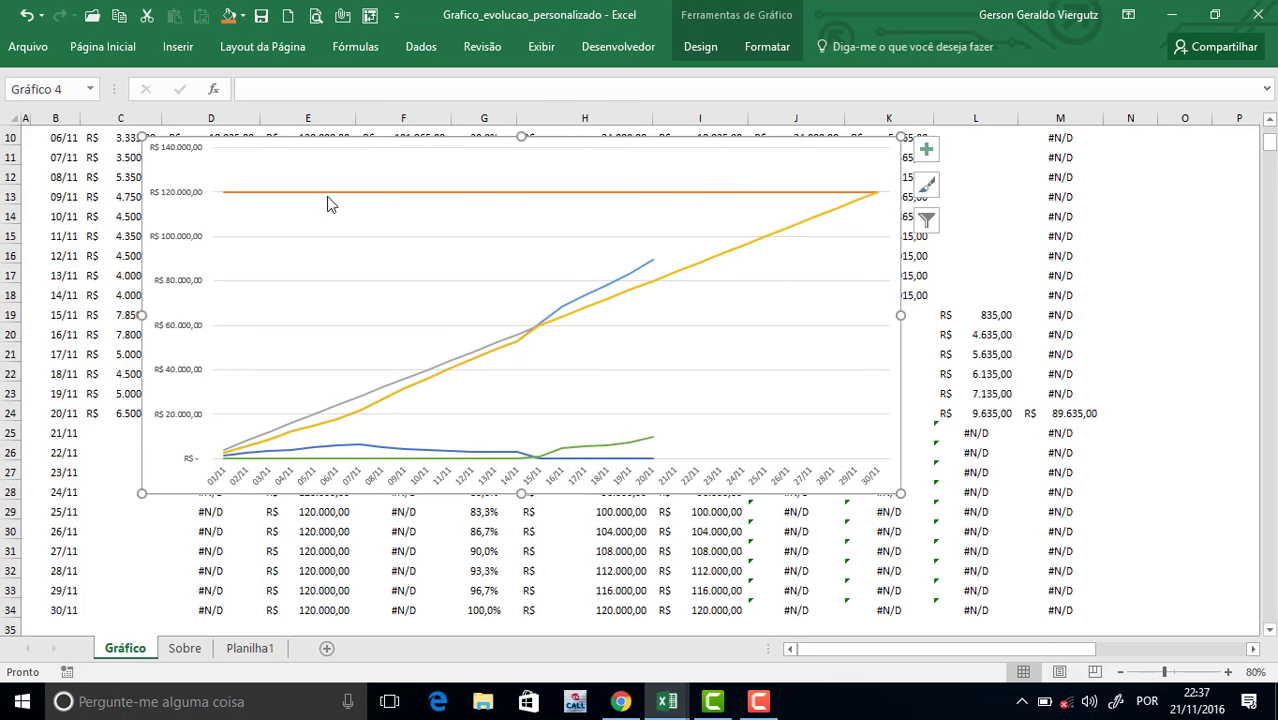
# Examine which data columns feed the chart's lines, from Meta Global and Menor to Fat. Acumulado, Acima da Meta and Abaixo da Meta.
pyautogui.click(281, 193)
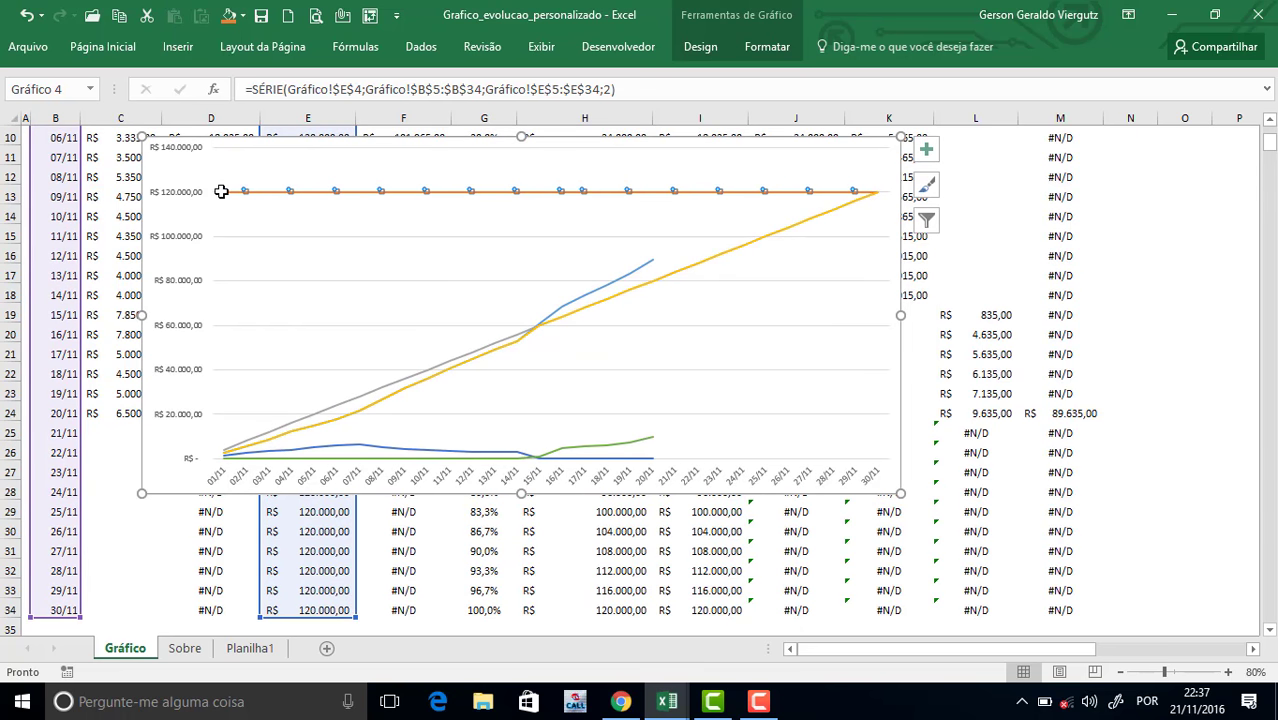
pyautogui.click(861, 200)
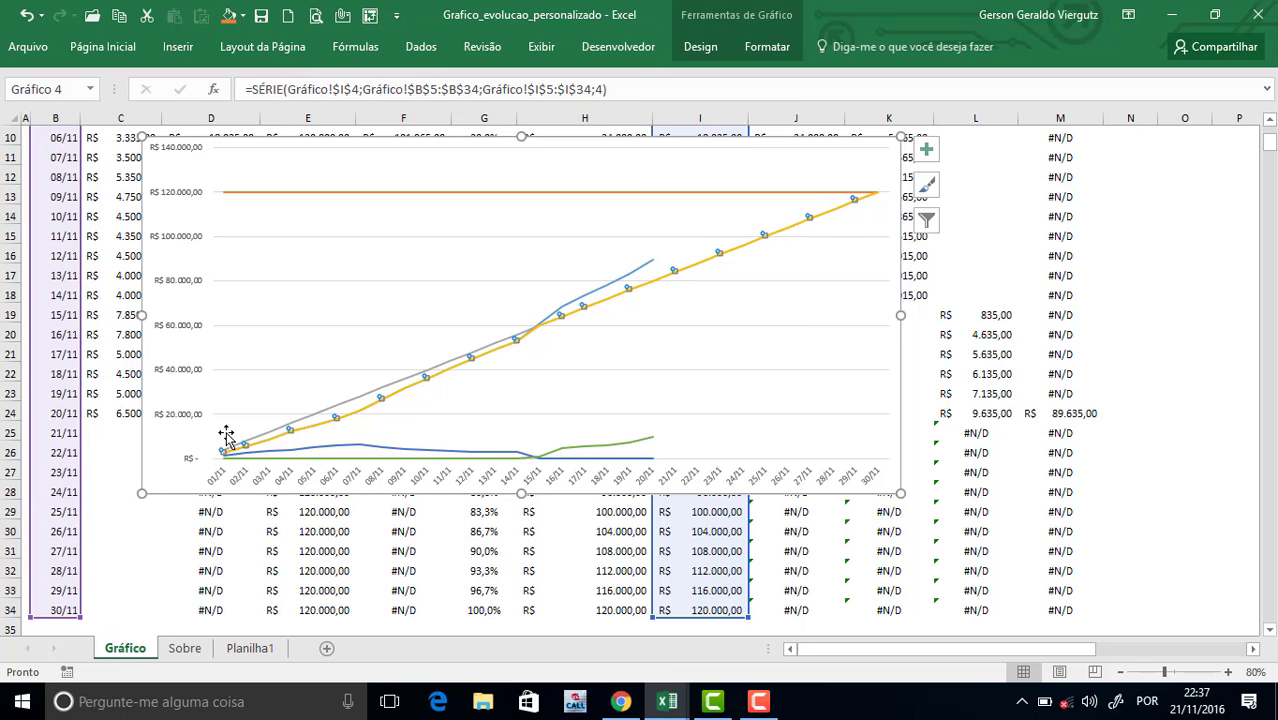
pyautogui.click(629, 279)
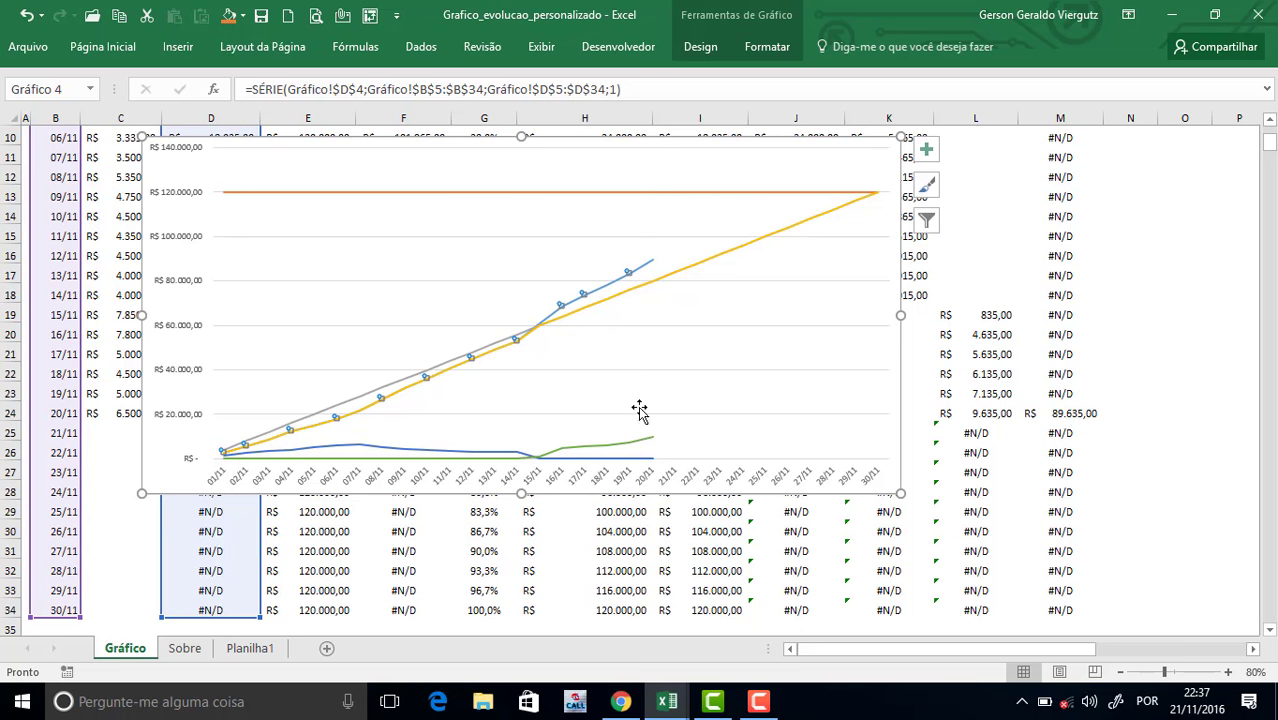
pyautogui.click(643, 321)
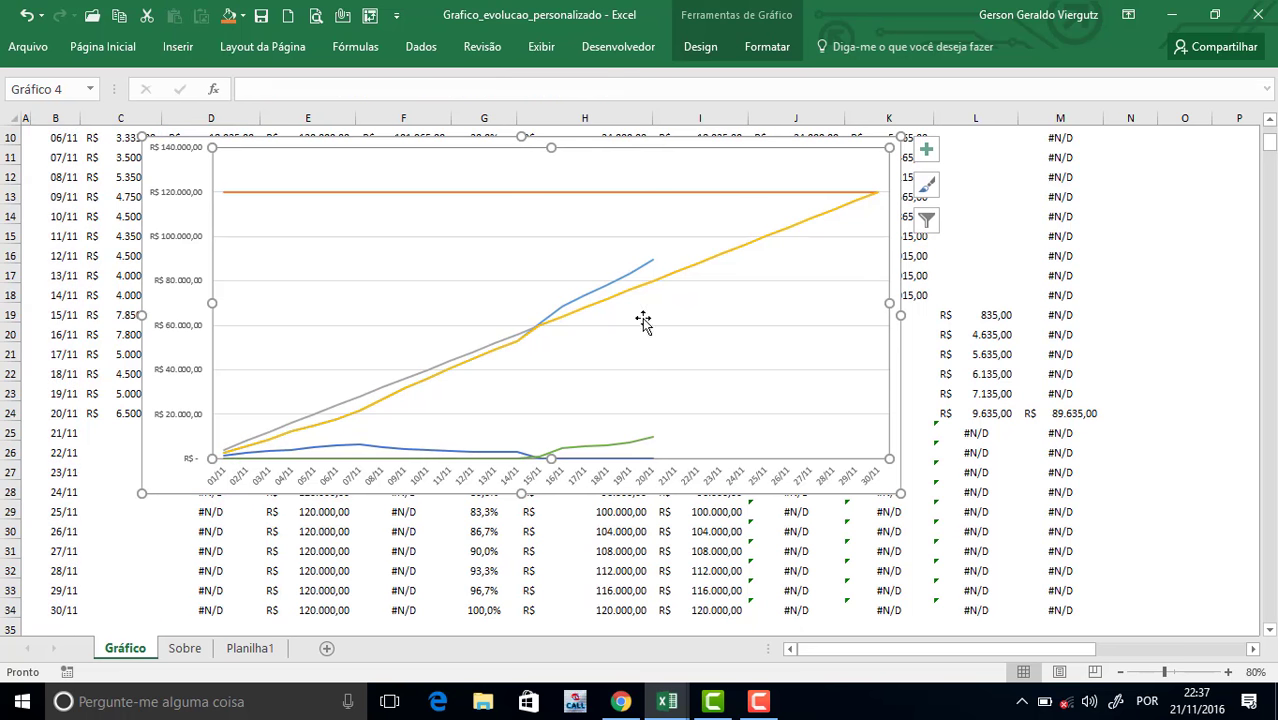
pyautogui.click(464, 361)
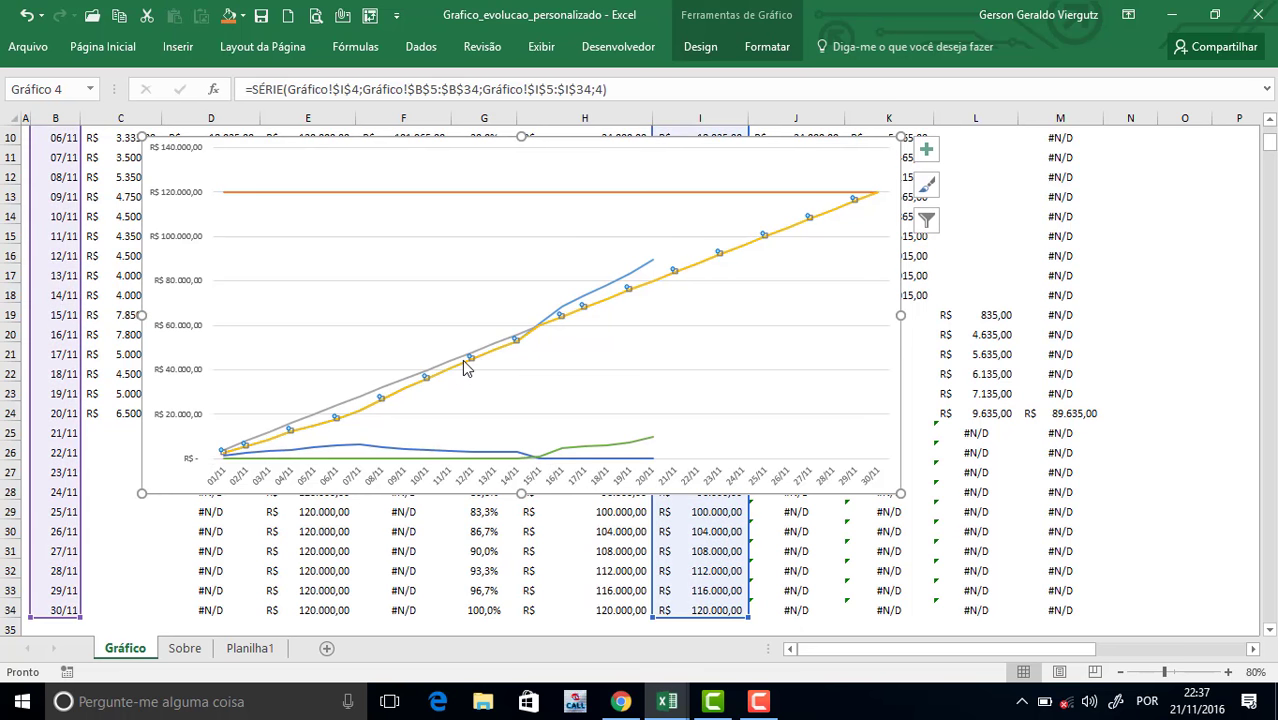
pyautogui.click(499, 449)
pyautogui.click(591, 446)
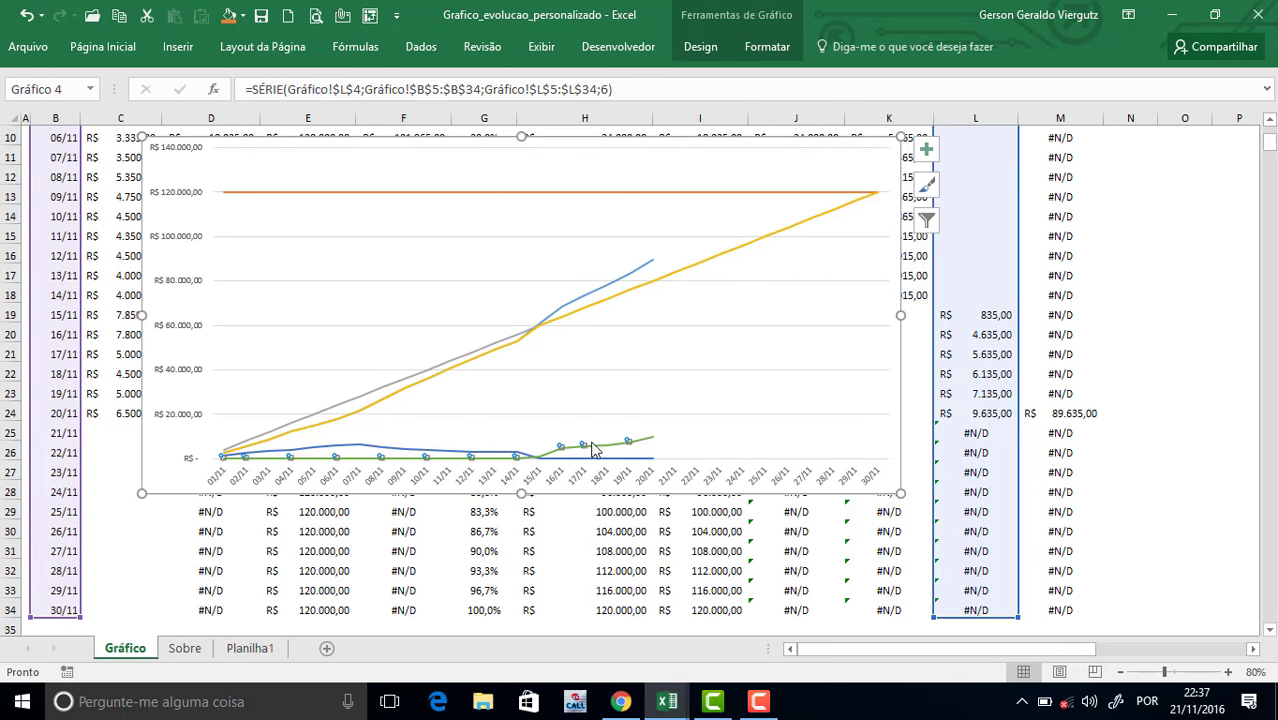
pyautogui.scroll(3, 702, 380)
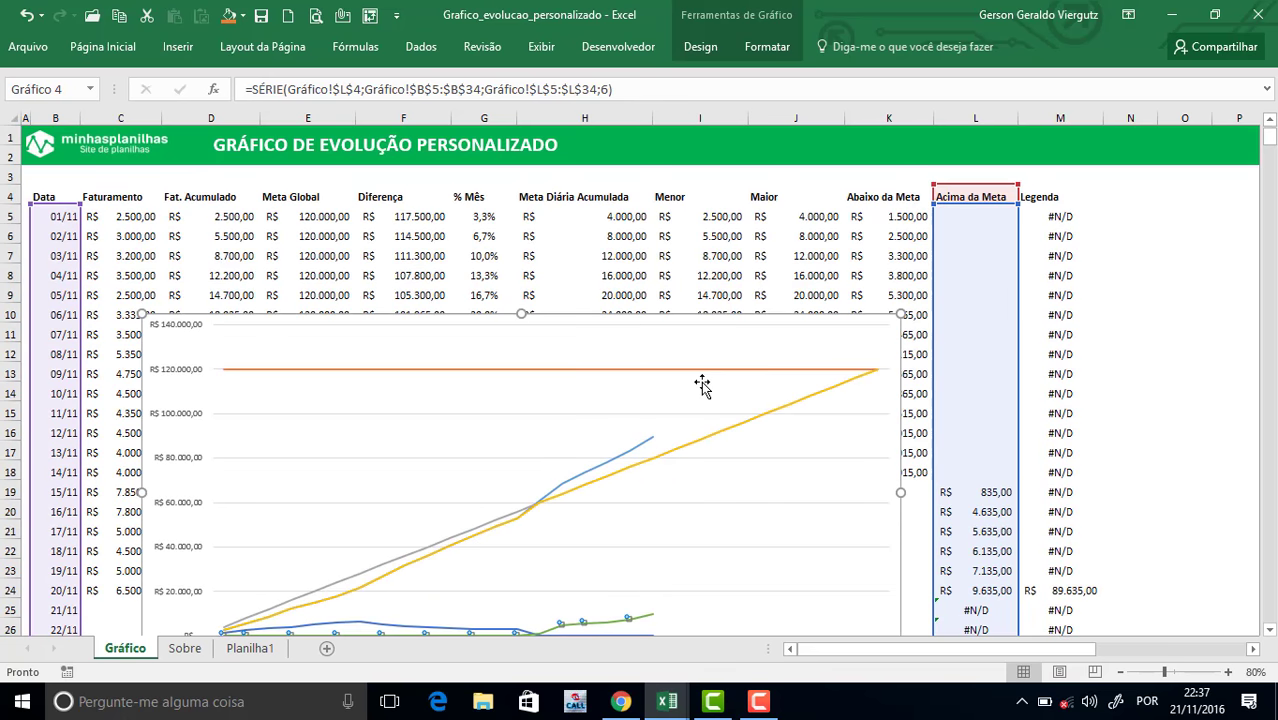
pyautogui.scroll(-2, 569, 488)
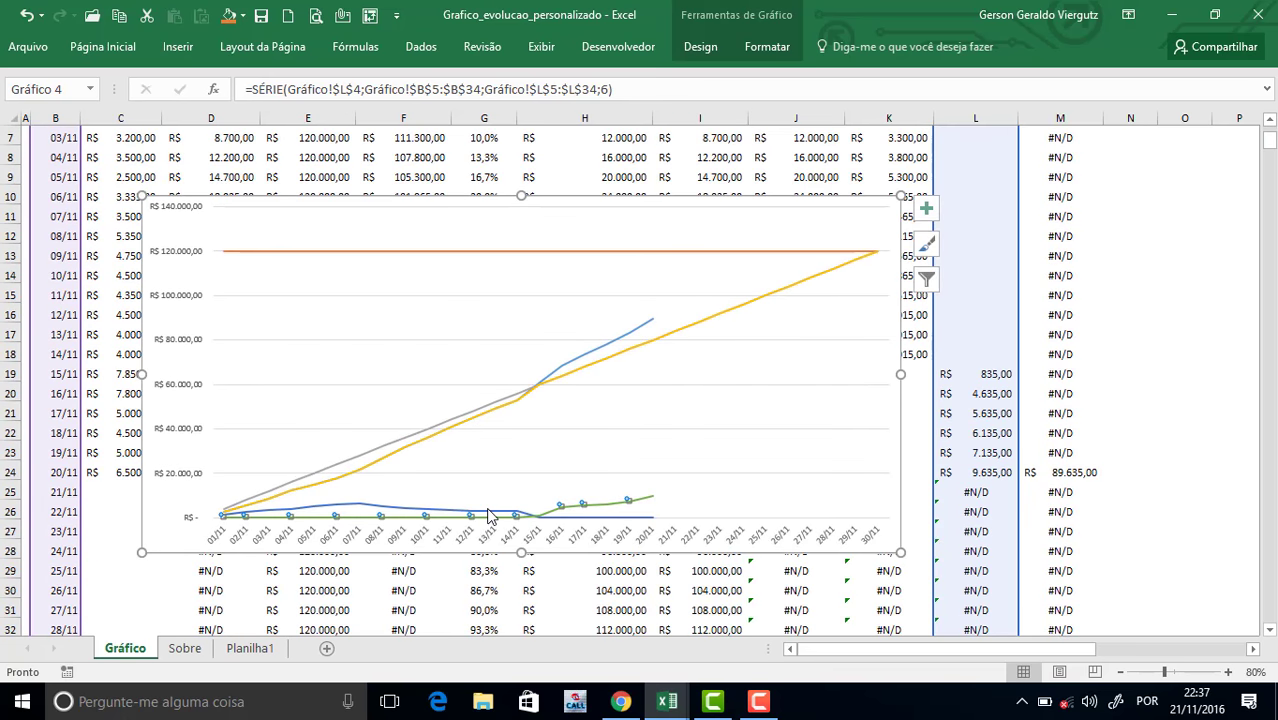
pyautogui.click(513, 507)
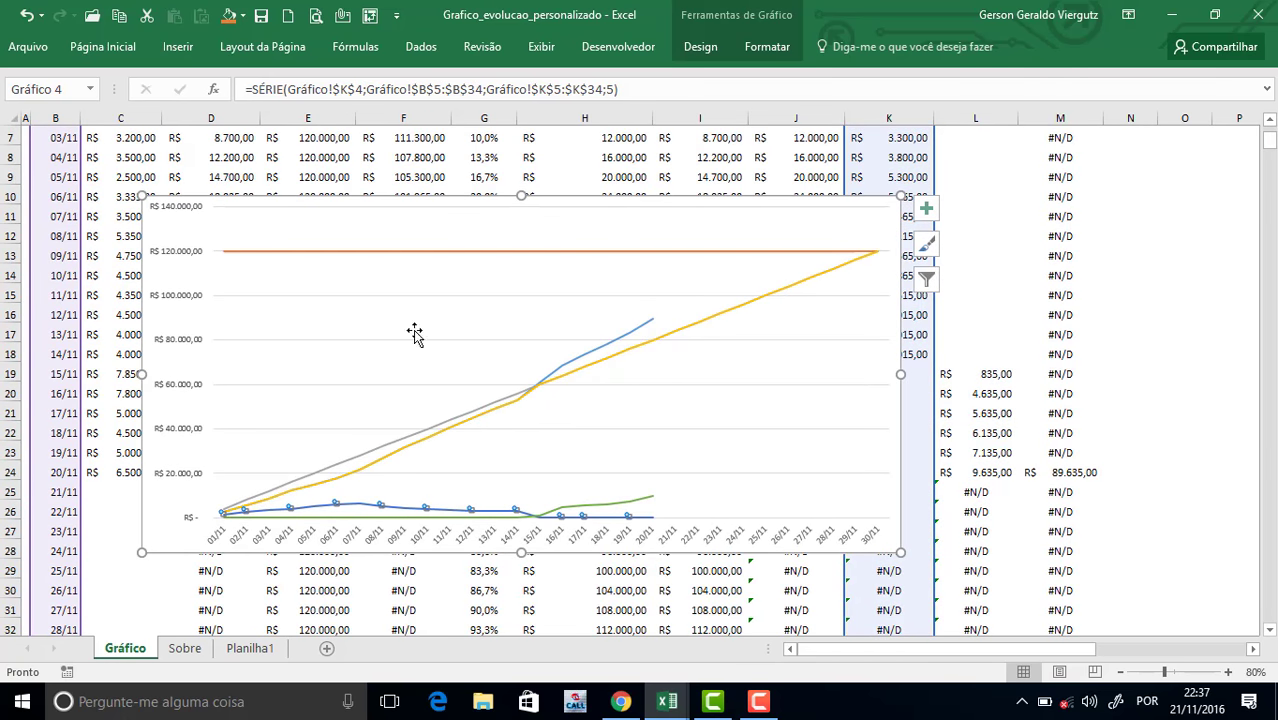
# Change the chart to a combination, with Fat. Acumulado as Linhas com Marcadores and Meta Global and Meta Diária Acumulada as Linha.
pyautogui.rightClick(451, 300)
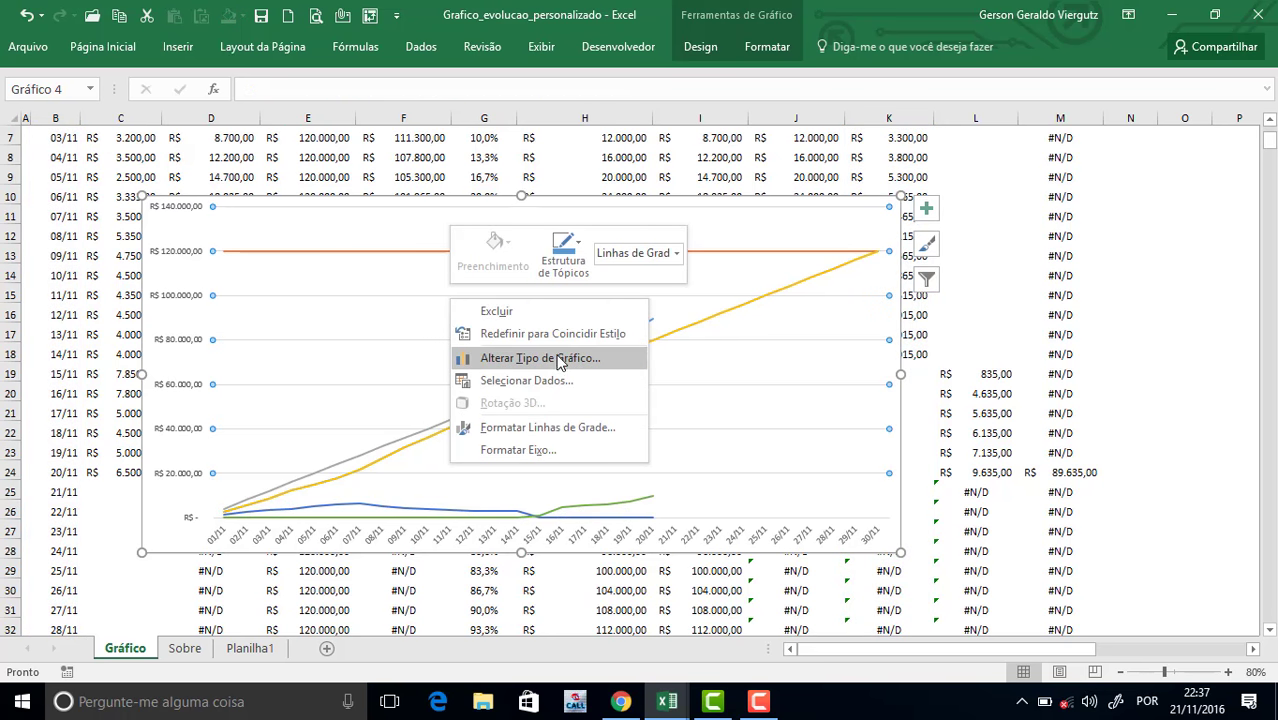
pyautogui.press('Escape')
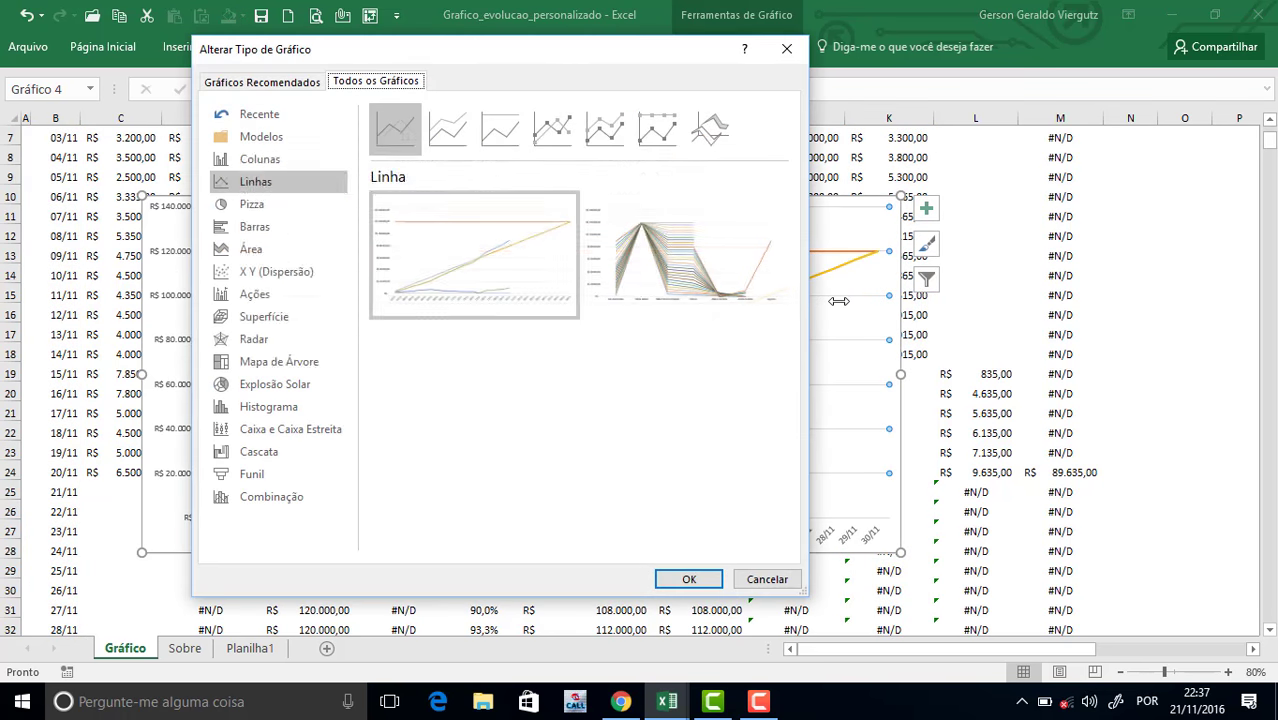
pyautogui.click(264, 497)
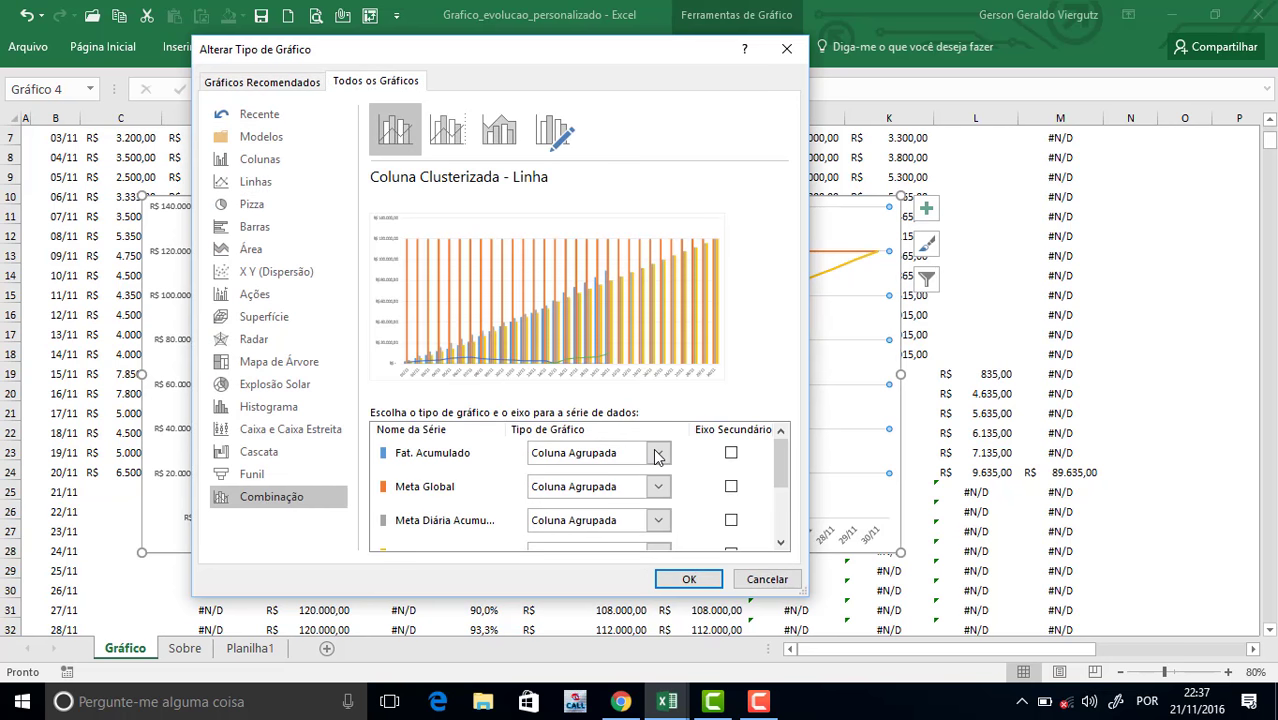
pyautogui.click(658, 455)
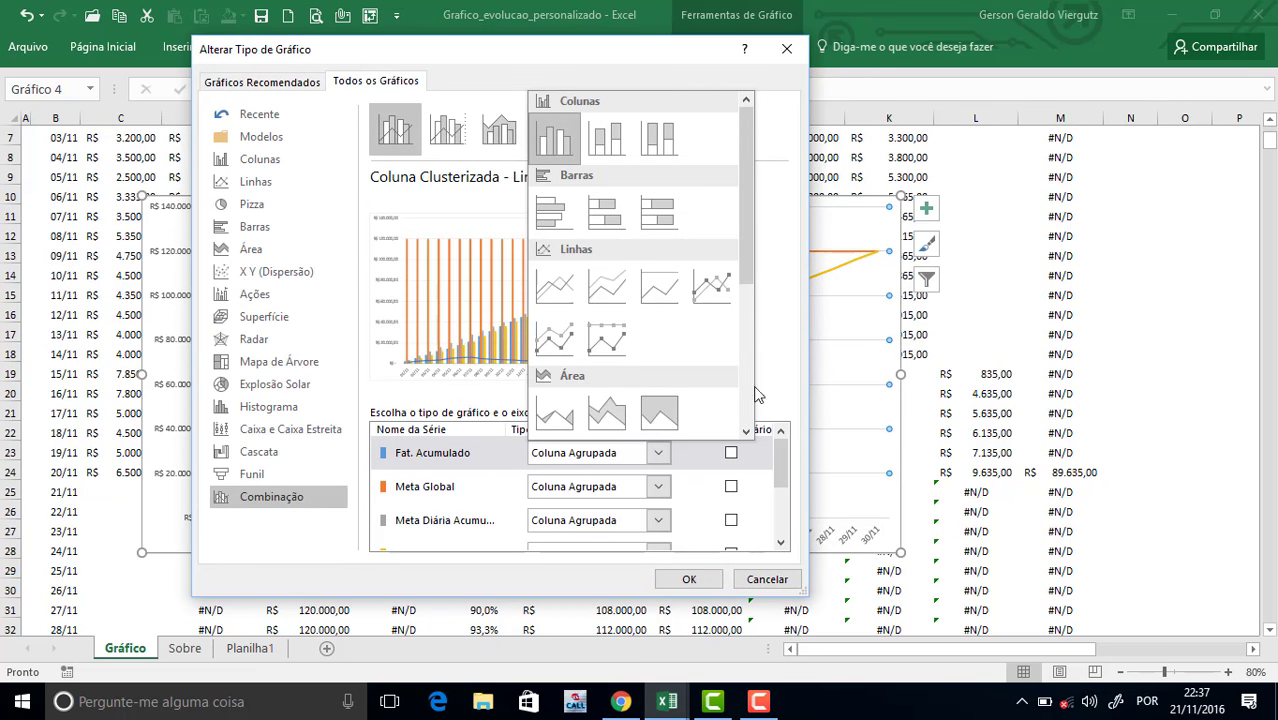
pyautogui.click(712, 289)
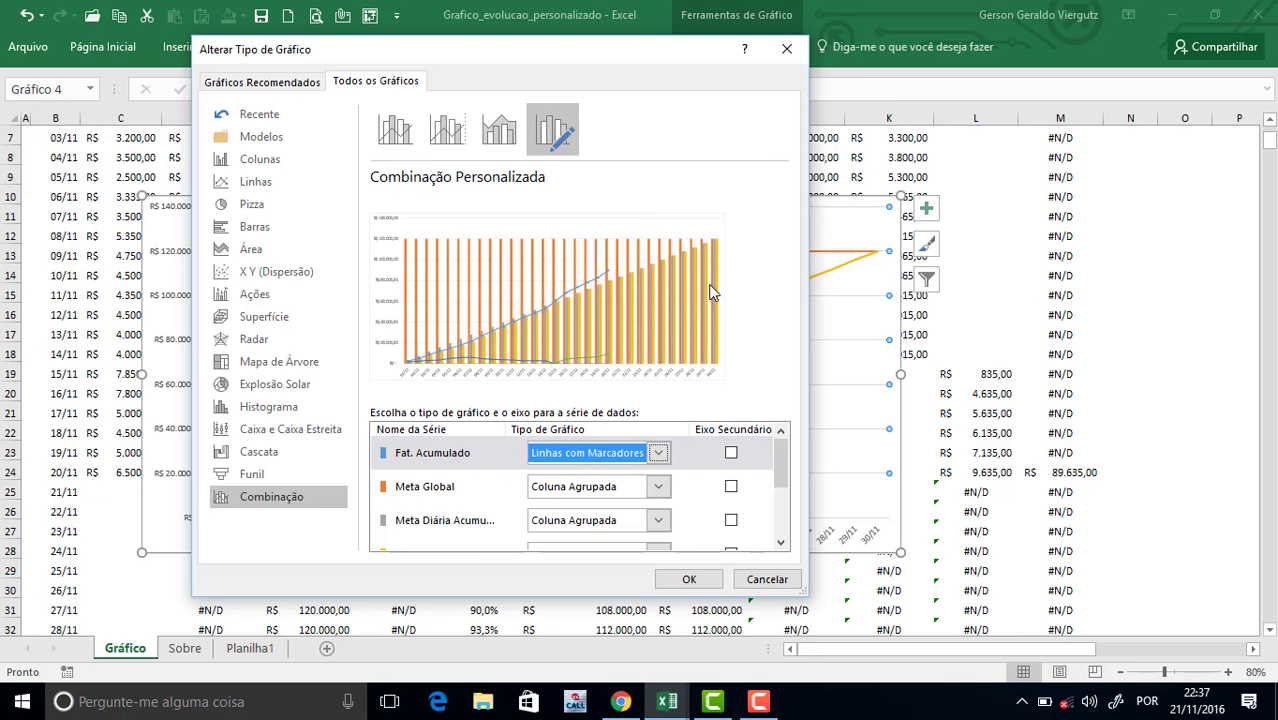
pyautogui.click(658, 486)
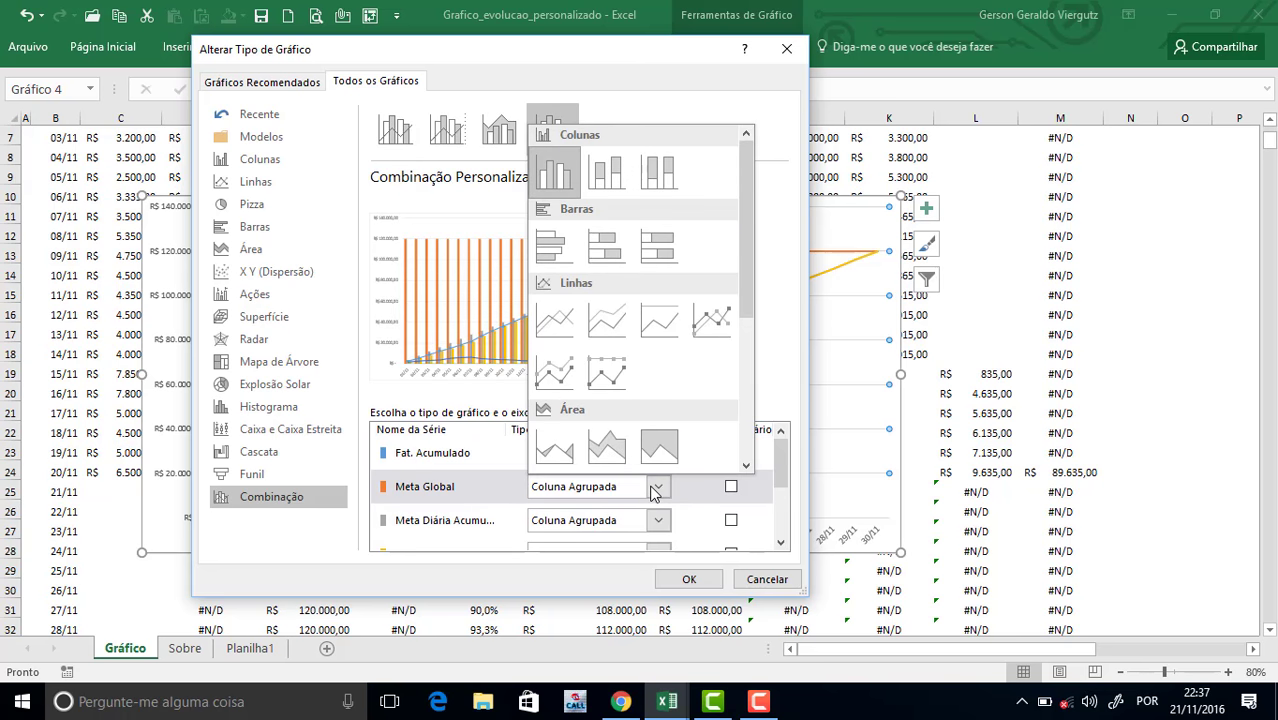
pyautogui.click(565, 320)
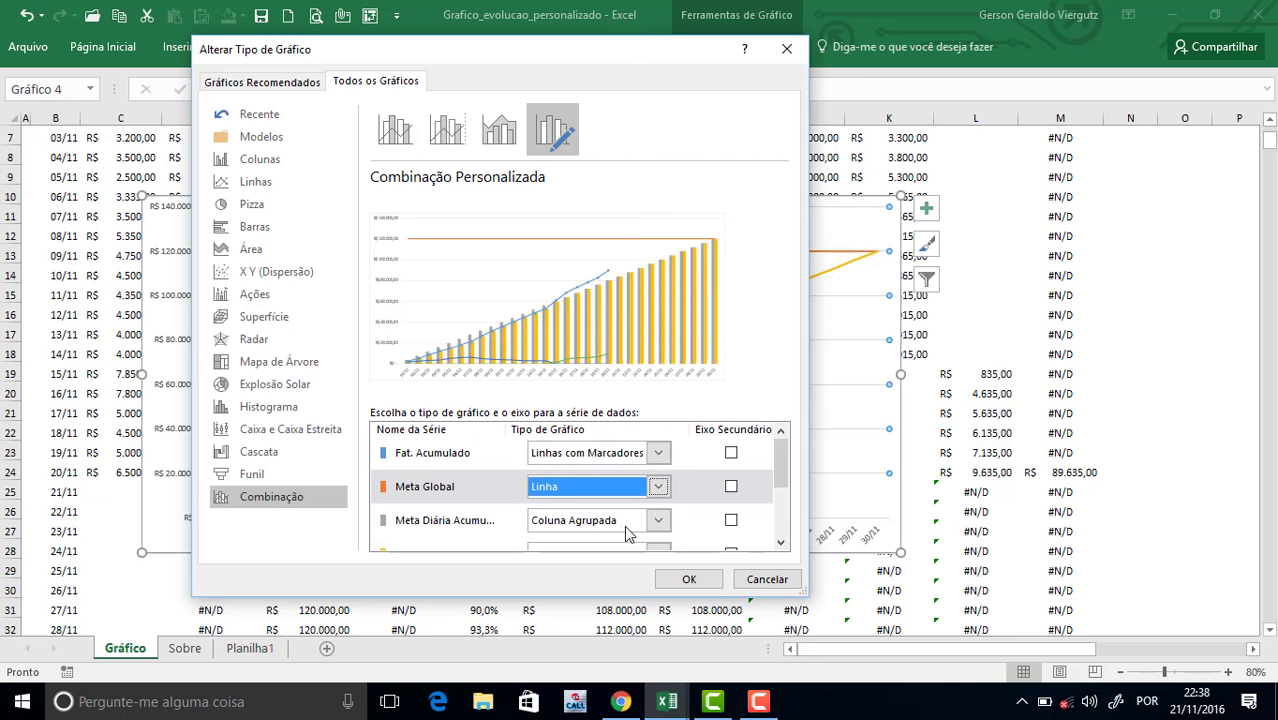
pyautogui.click(659, 520)
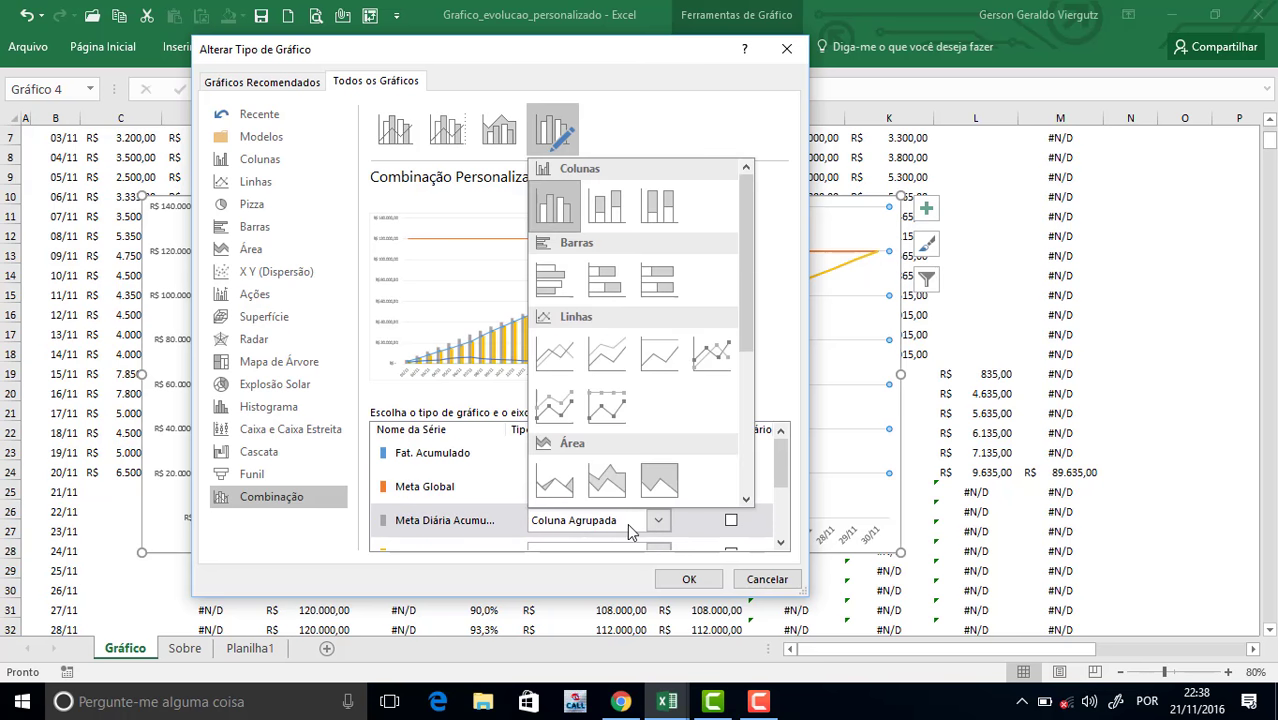
pyautogui.click(570, 355)
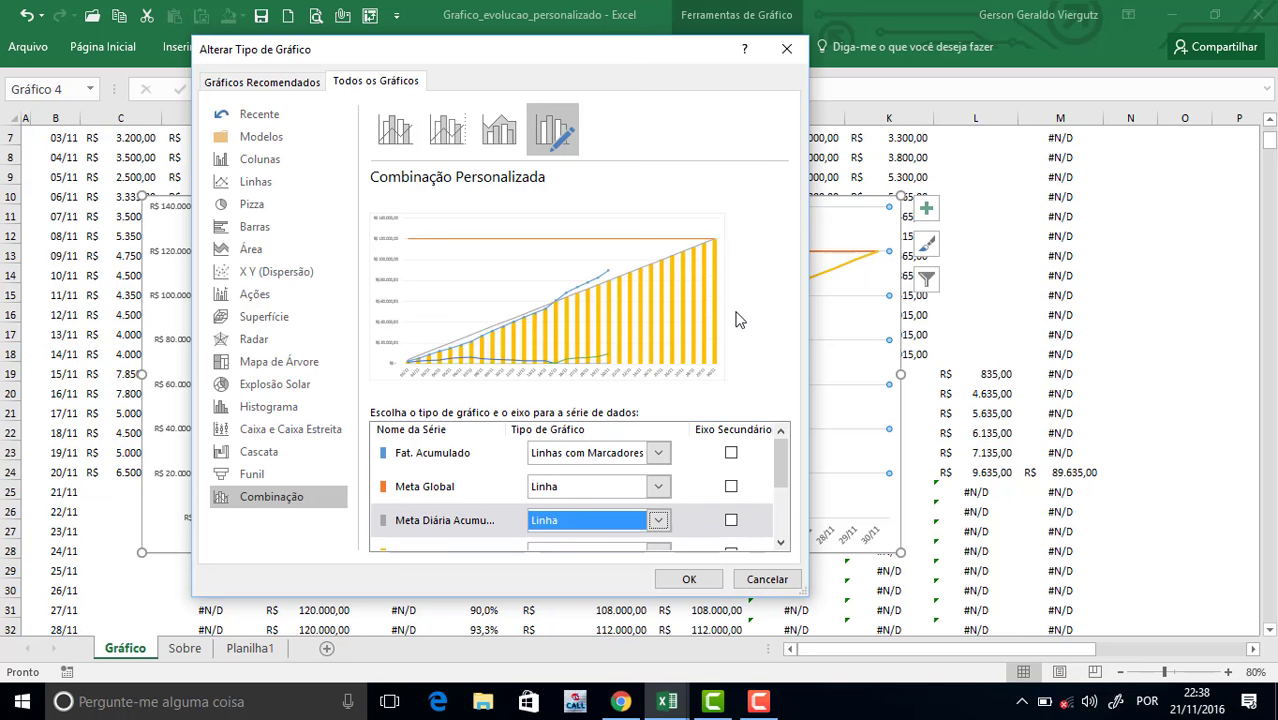
# Set the Menor, Abaixo da Meta and Acima da Meta series to Área Empilhada and apply the combination chart.
pyautogui.scroll(-3, 740, 322)
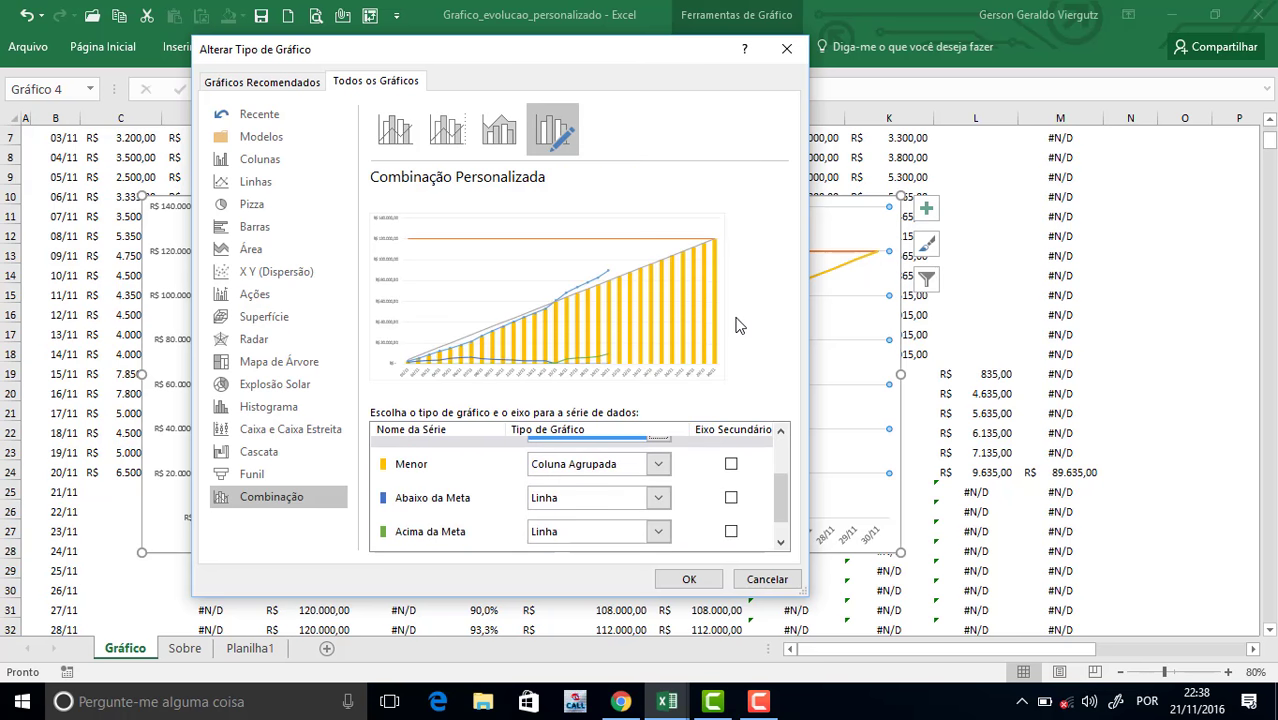
pyautogui.click(659, 464)
pyautogui.click(612, 423)
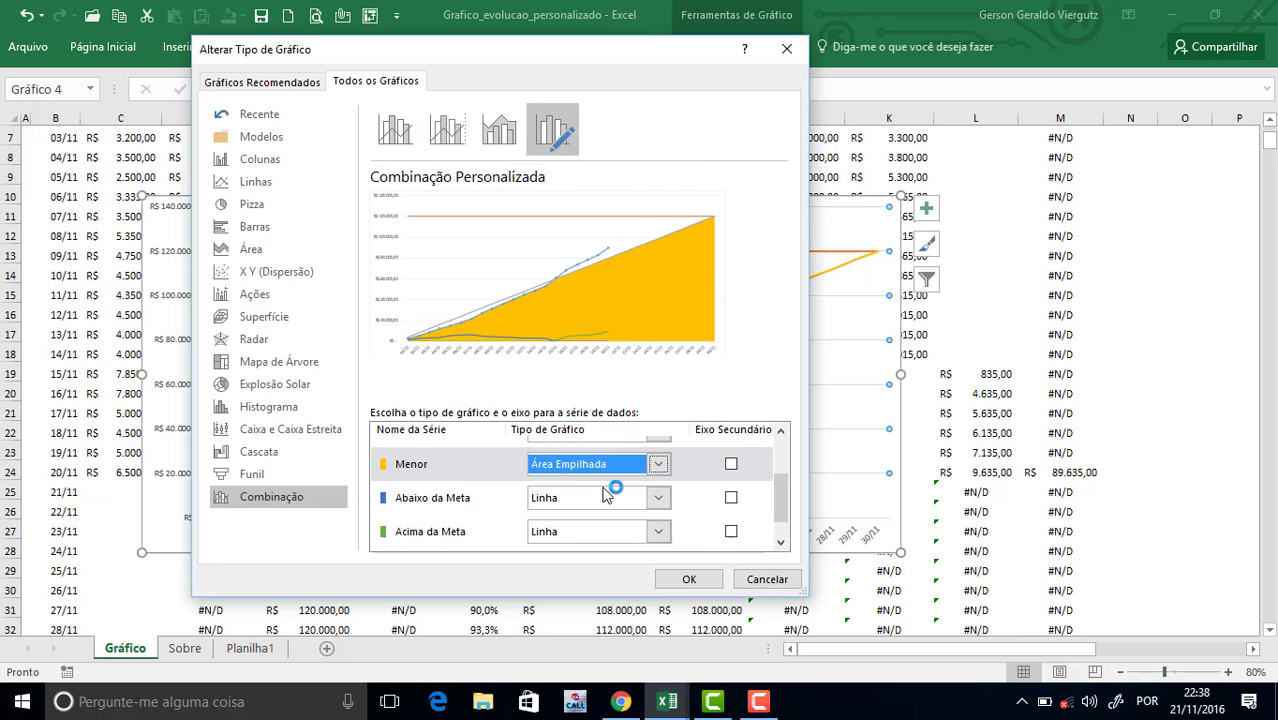
pyautogui.click(657, 497)
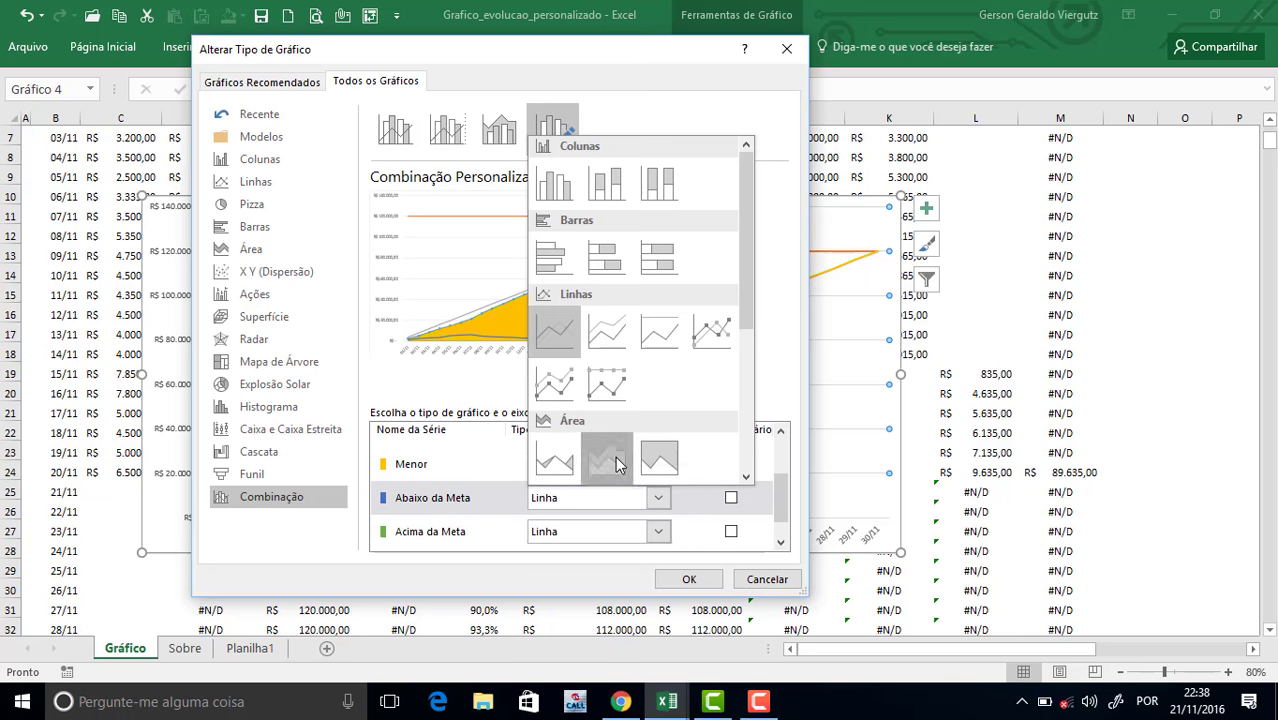
pyautogui.click(607, 460)
pyautogui.click(584, 538)
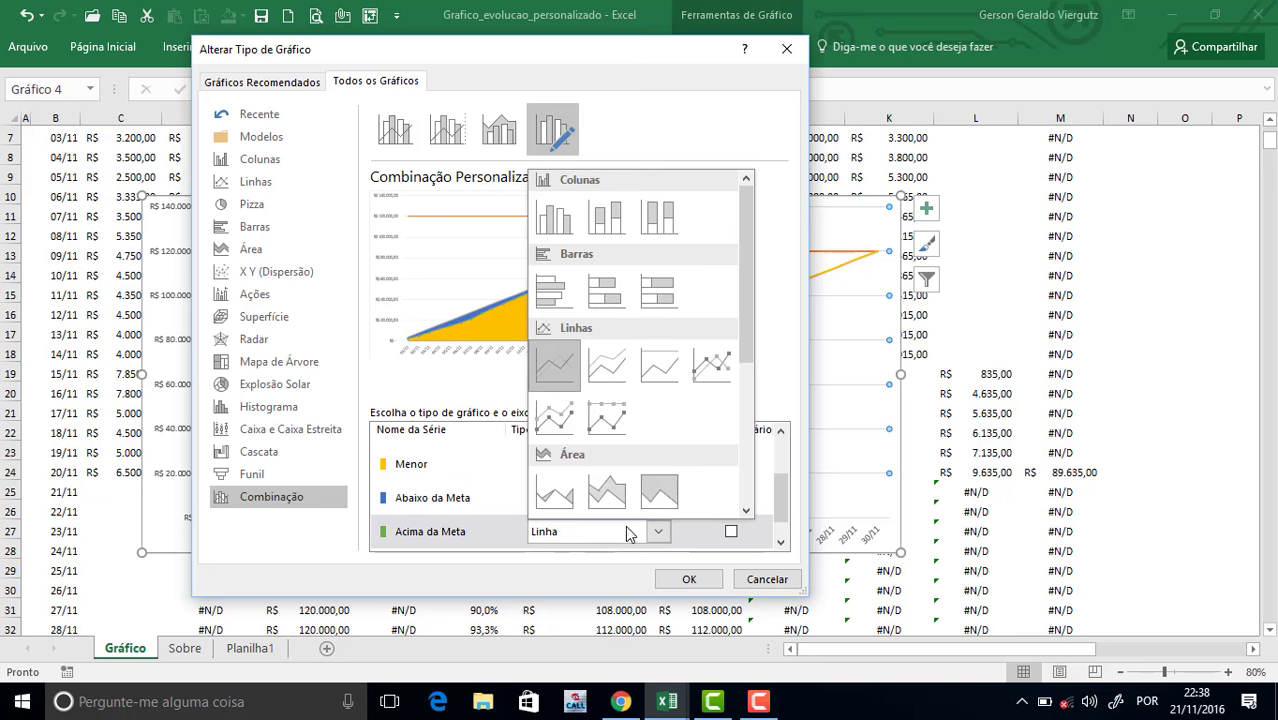
pyautogui.click(605, 497)
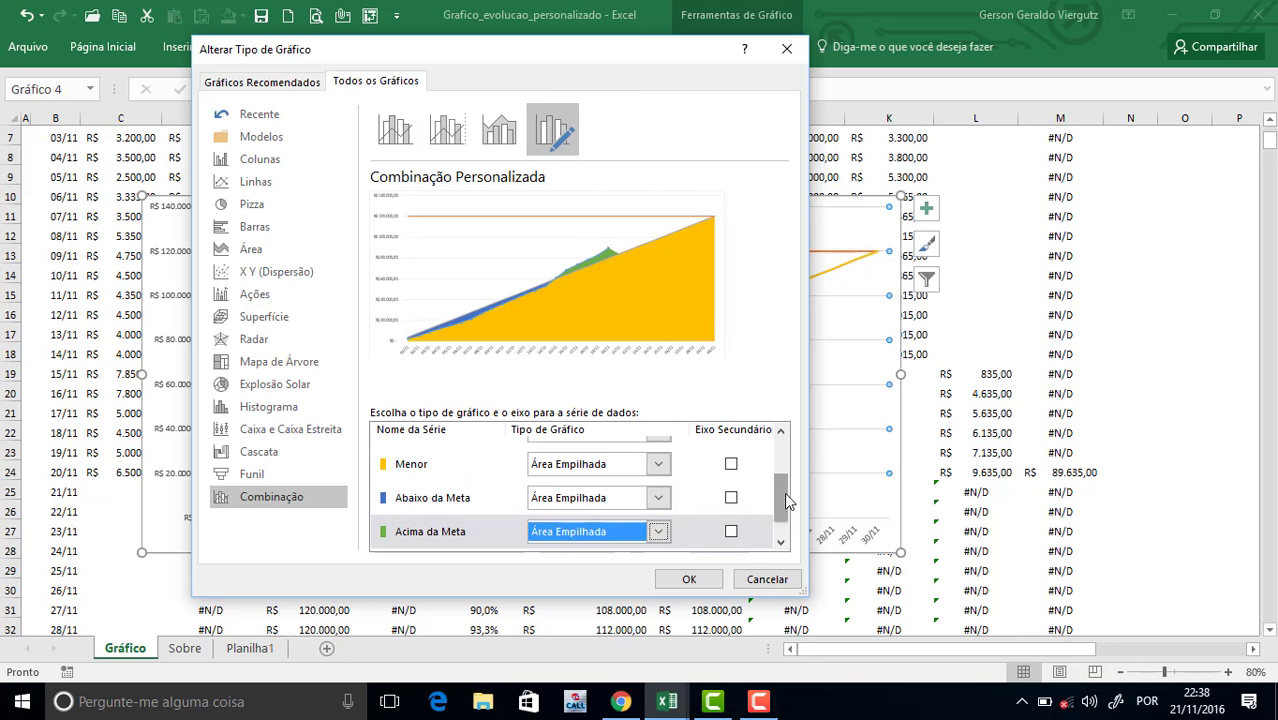
pyautogui.moveTo(784, 492); pyautogui.dragTo(785, 528)
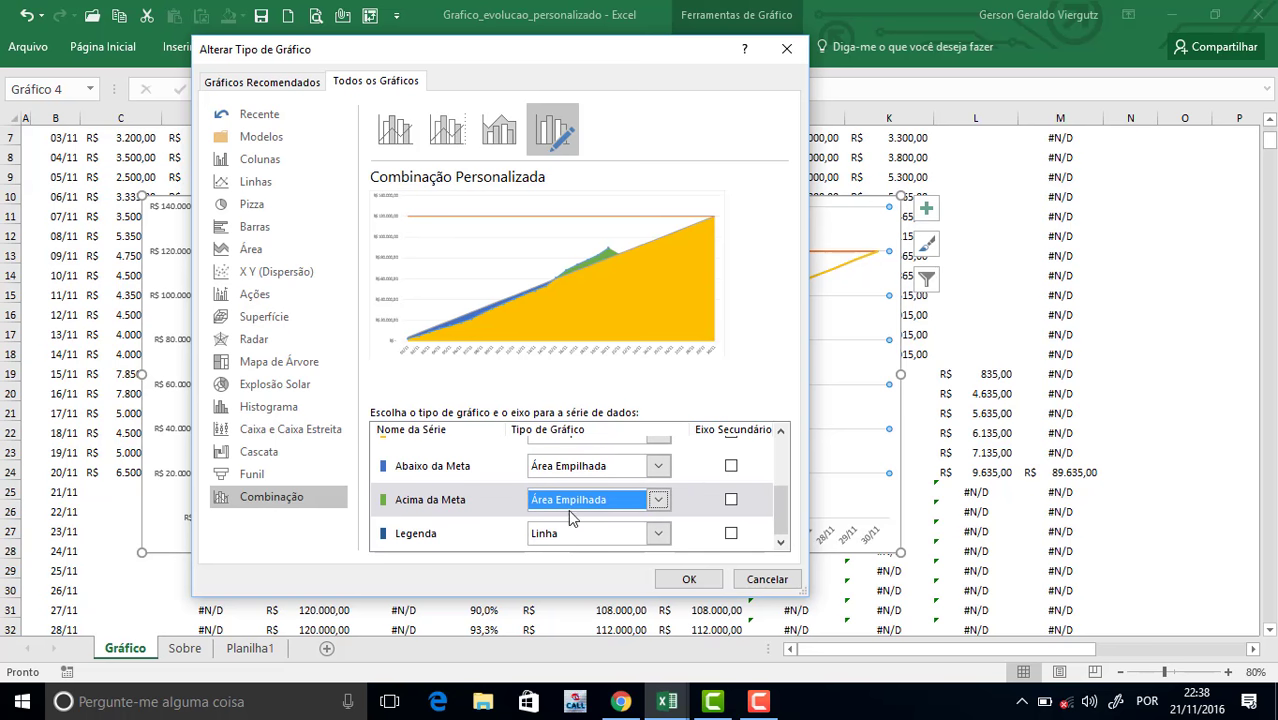
pyautogui.click(686, 582)
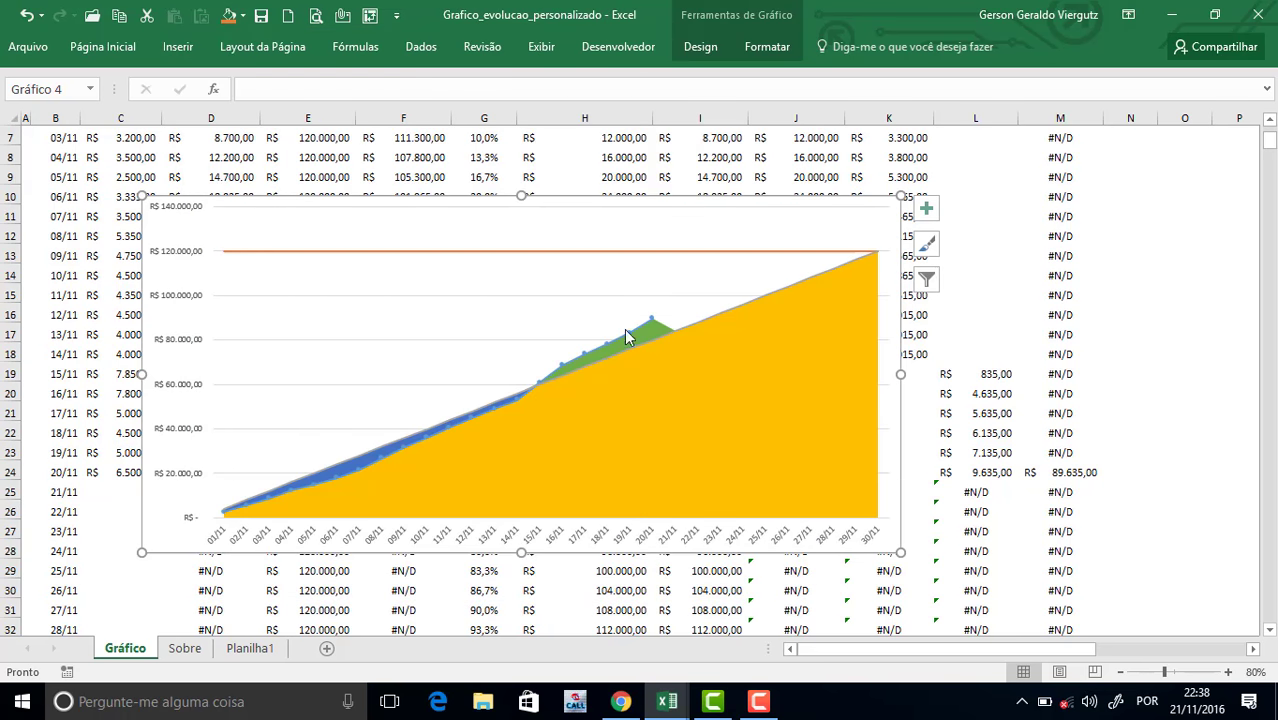
# Move the combination chart over columns E to M, with its upper edge at row 7.
pyautogui.click(480, 206)
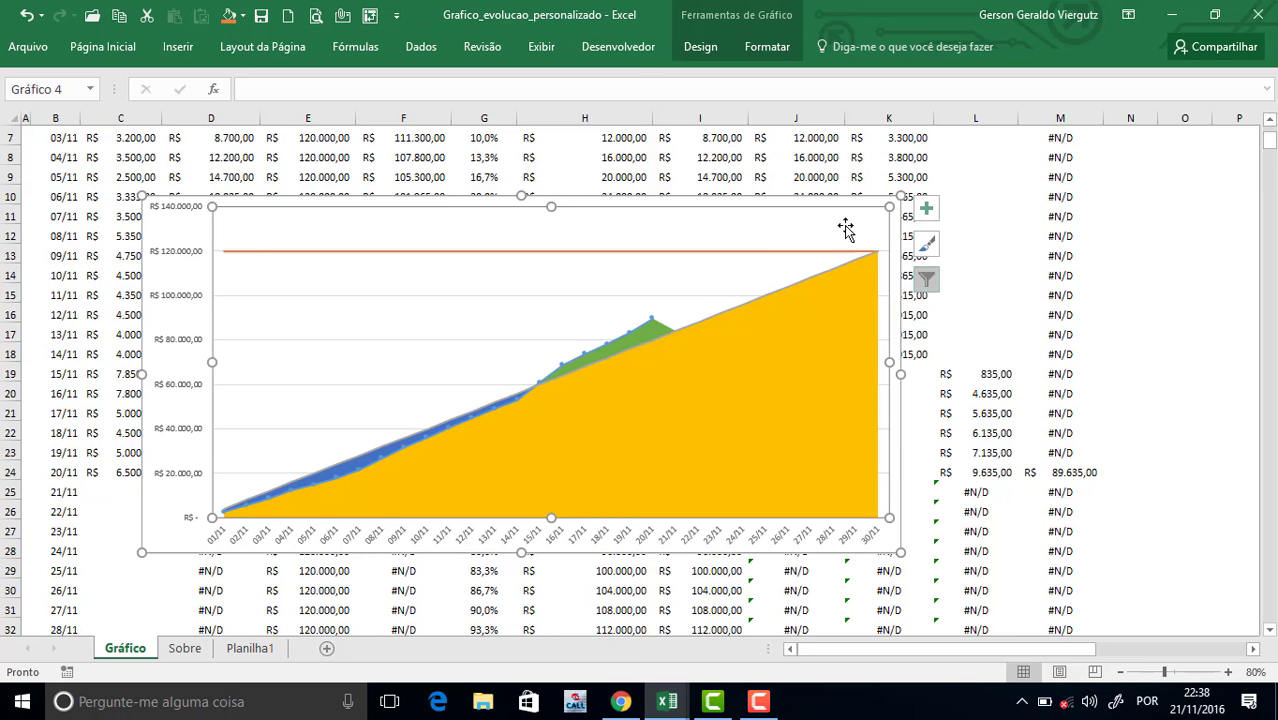
pyautogui.click(707, 197)
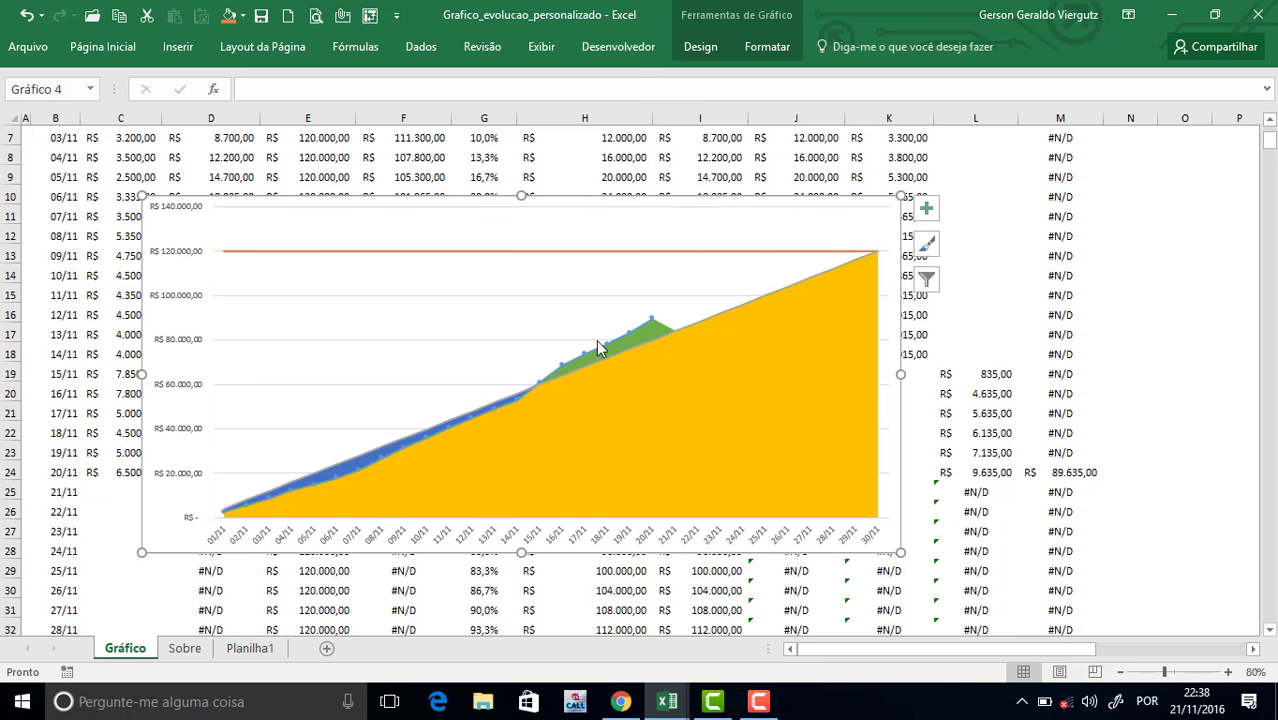
pyautogui.moveTo(626, 197); pyautogui.dragTo(786, 137)
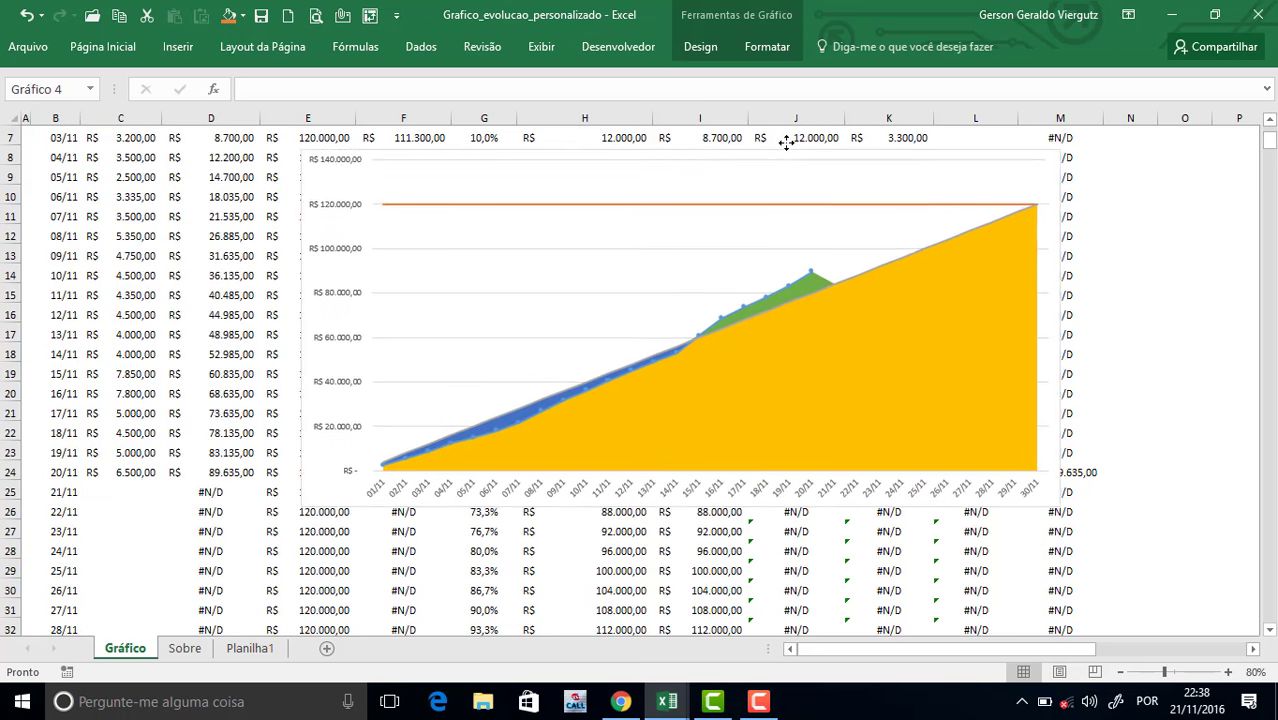
# Delete the Menor area series from the chart and undo the deletion.
pyautogui.click(810, 320)
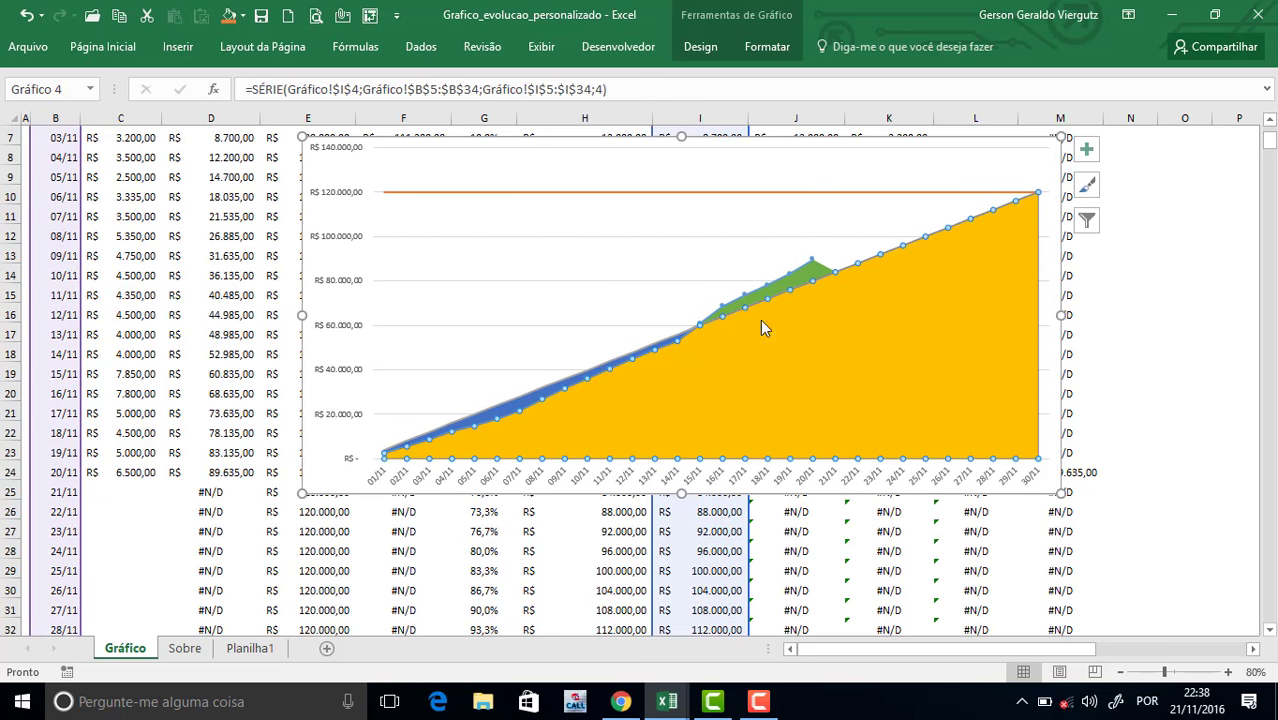
pyautogui.scroll(2, 1112, 340)
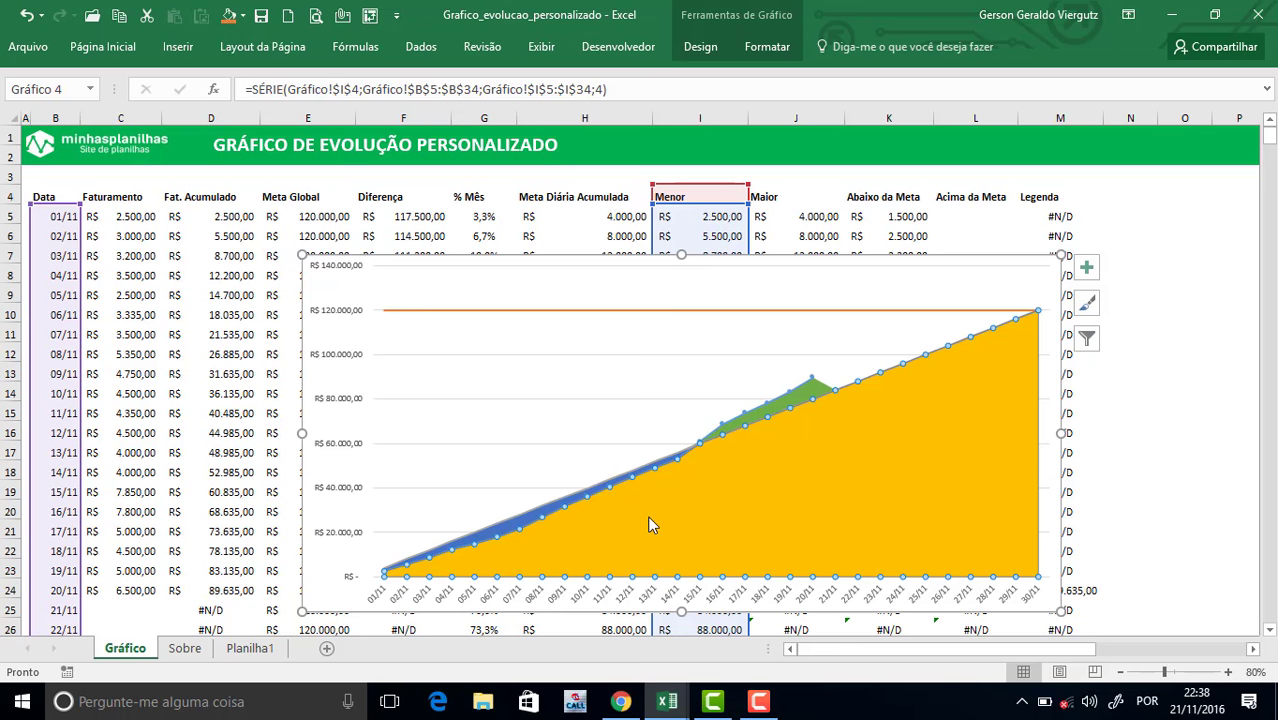
pyautogui.press('Delete')
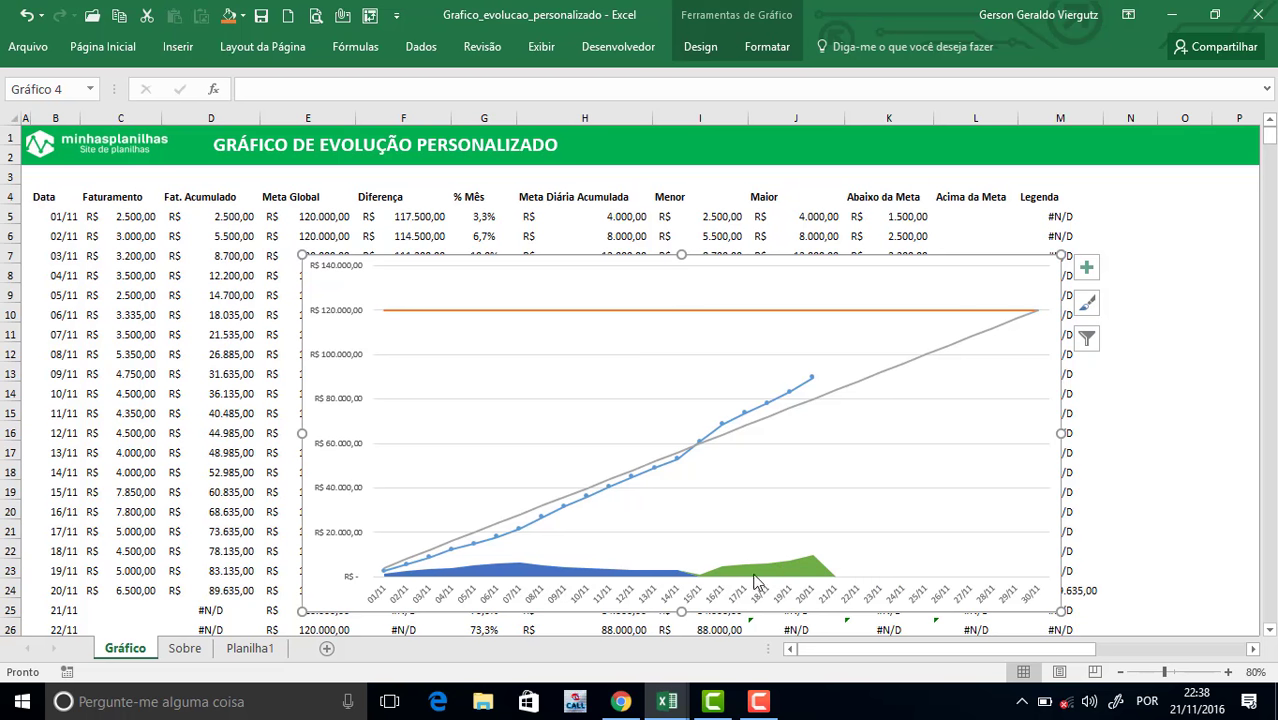
pyautogui.hotkey('ctrl', 'z')
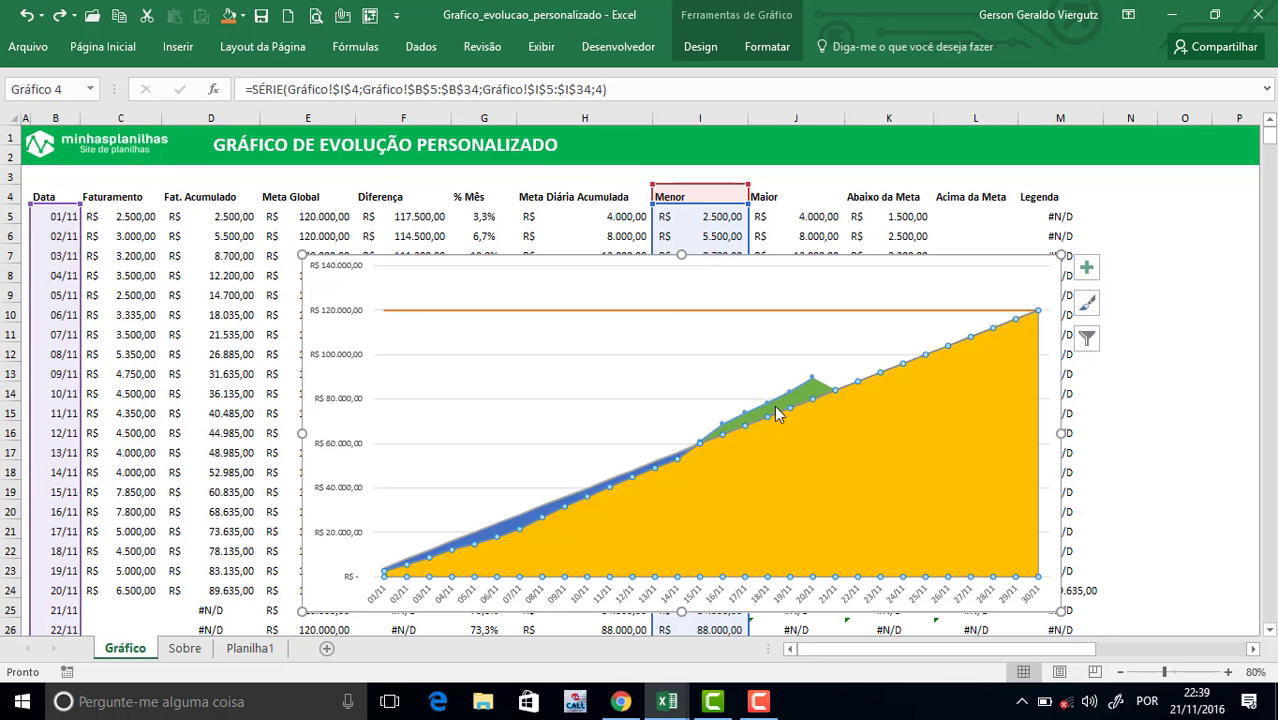
# Remove the fill from the Menor area series in the chart by setting it to Sem preenchimento.
pyautogui.click(530, 518)
pyautogui.click(511, 532)
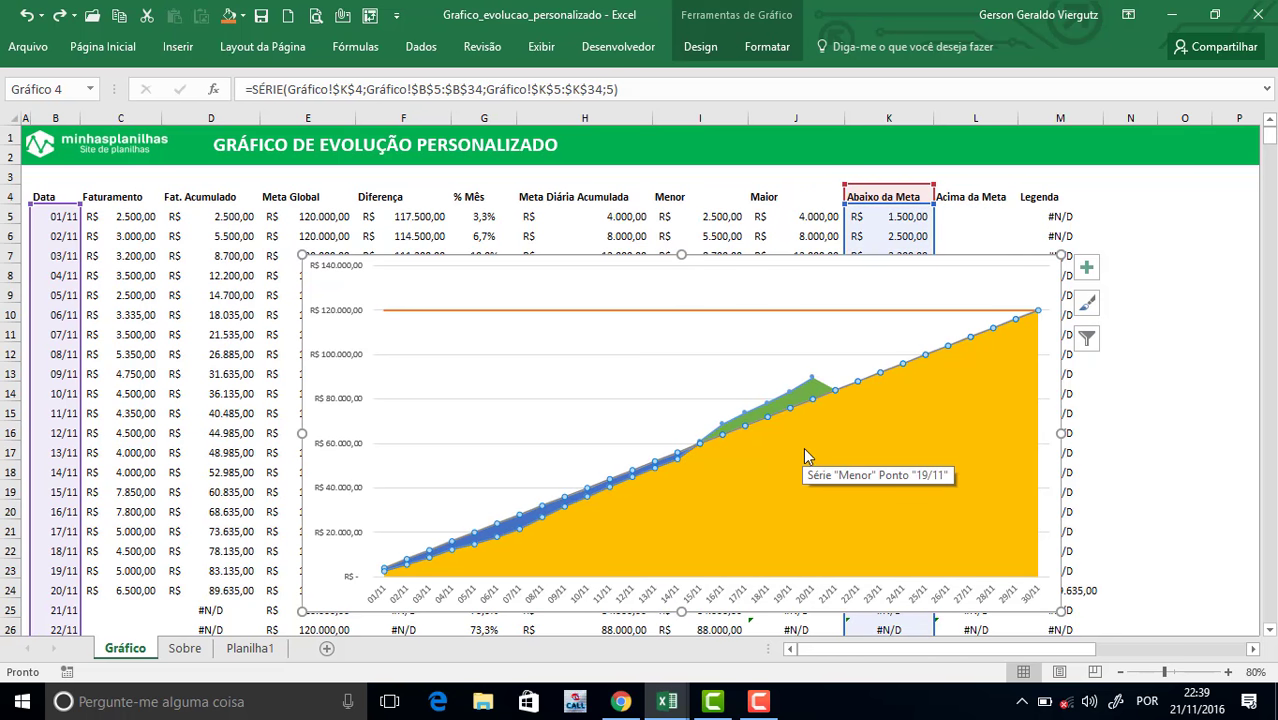
pyautogui.click(823, 396)
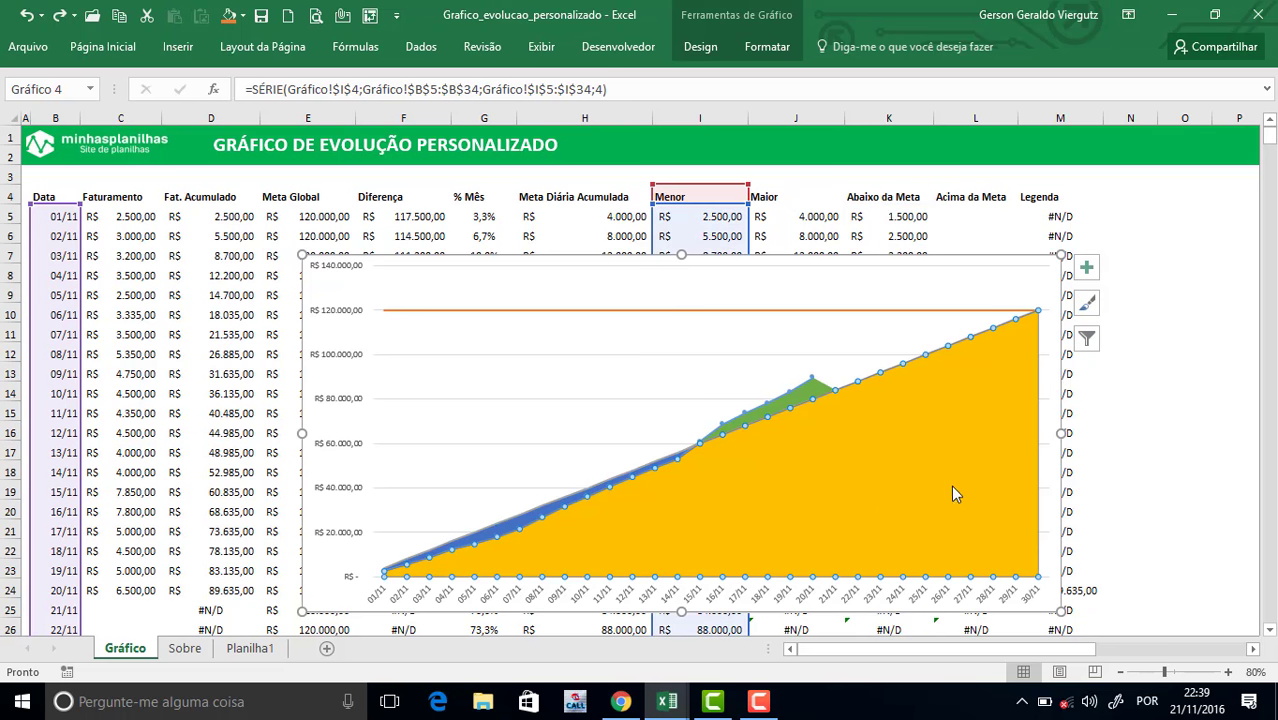
pyautogui.rightClick(901, 435)
pyautogui.click(997, 611)
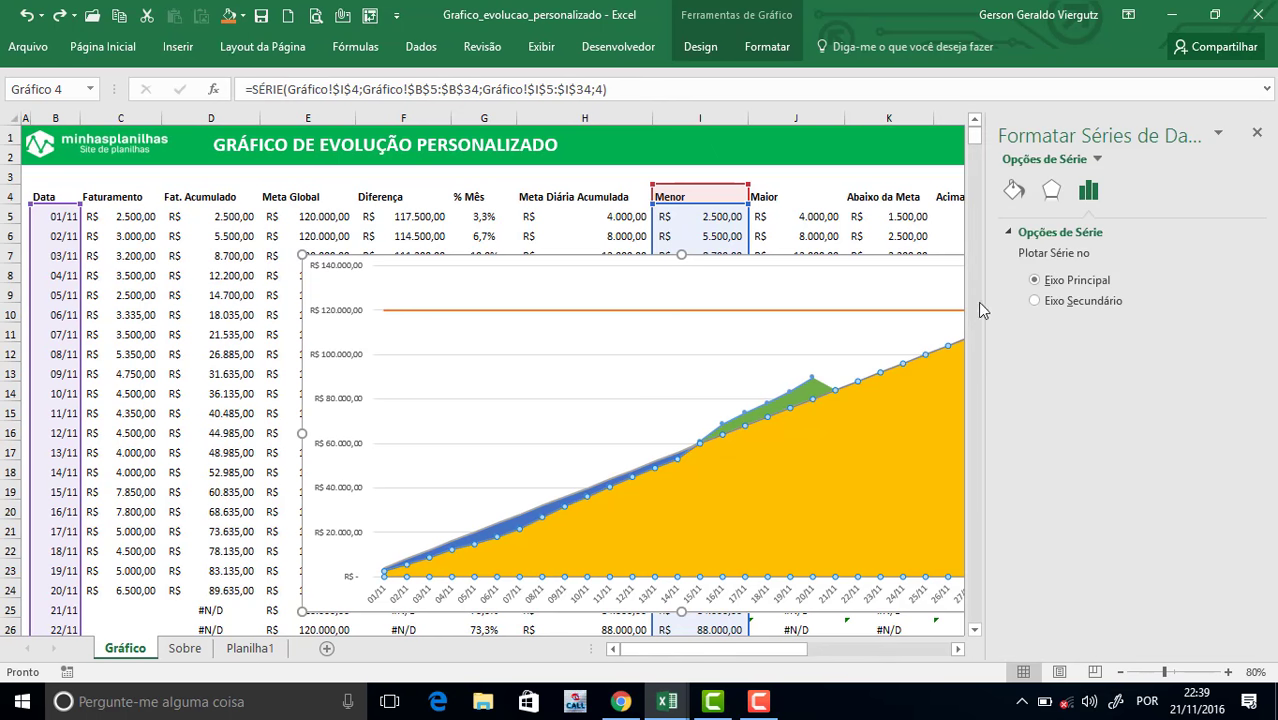
pyautogui.click(1014, 192)
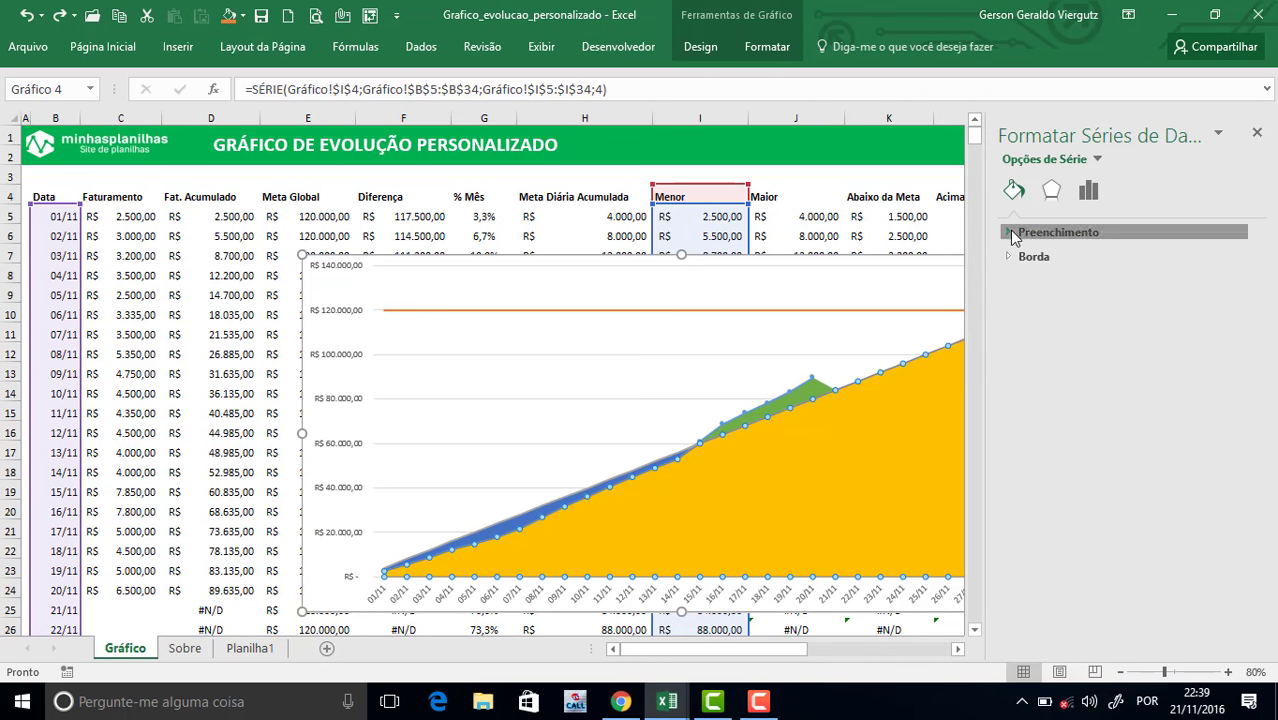
pyautogui.click(1030, 232)
pyautogui.click(1075, 260)
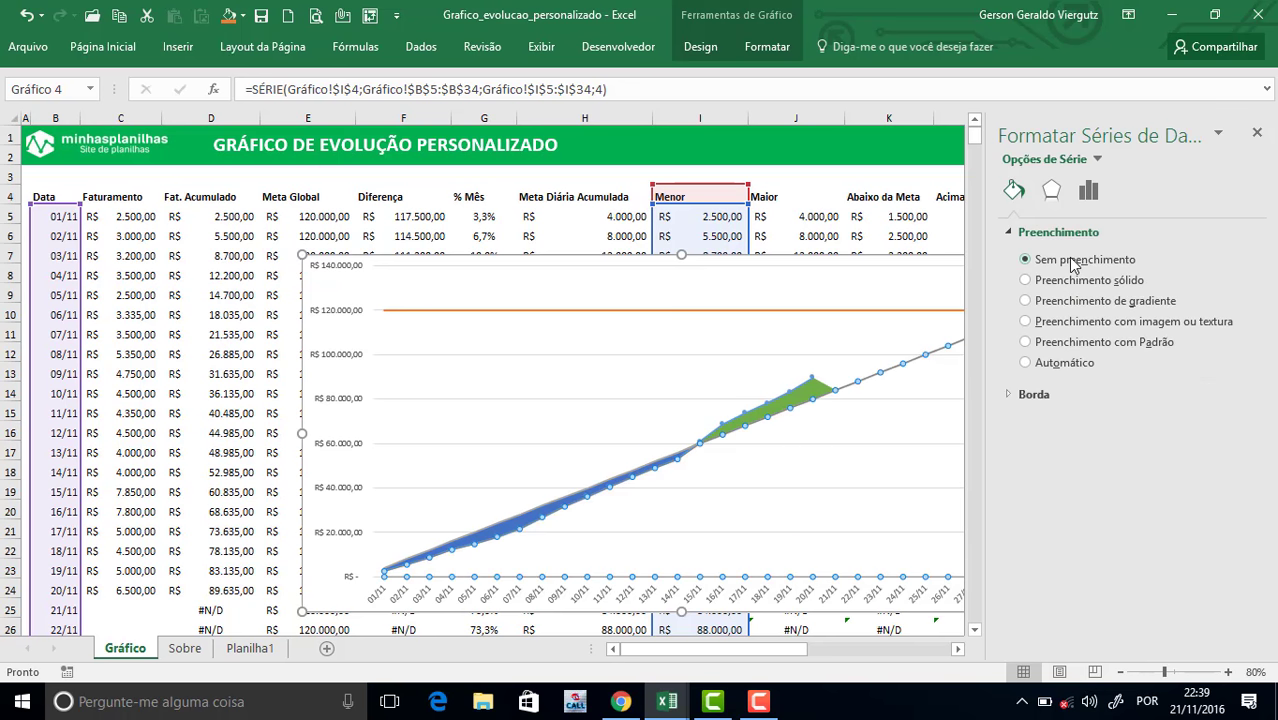
pyautogui.click(1257, 133)
pyautogui.click(1184, 391)
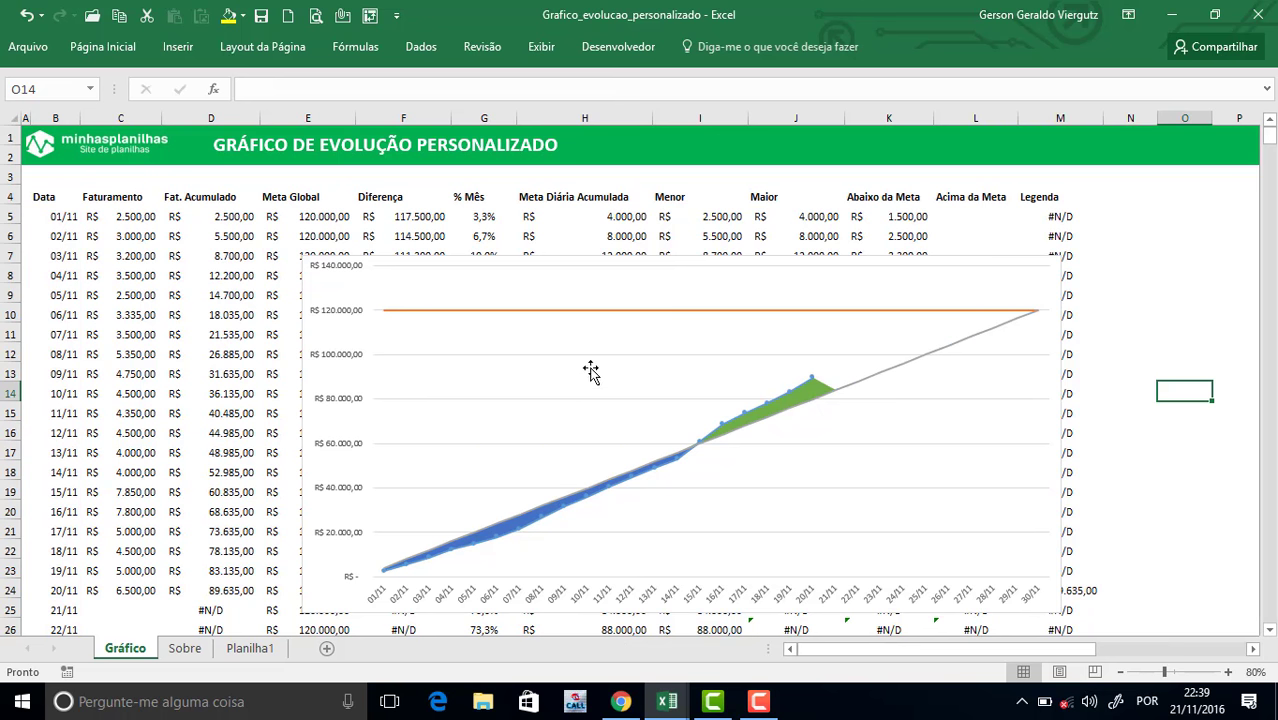
# Move and widen the chart so it spans columns B to J, from row 4 to row 25.
pyautogui.click(450, 262)
pyautogui.moveTo(454, 248); pyautogui.dragTo(281, 174)
pyautogui.moveTo(887, 543); pyautogui.dragTo(748, 619)
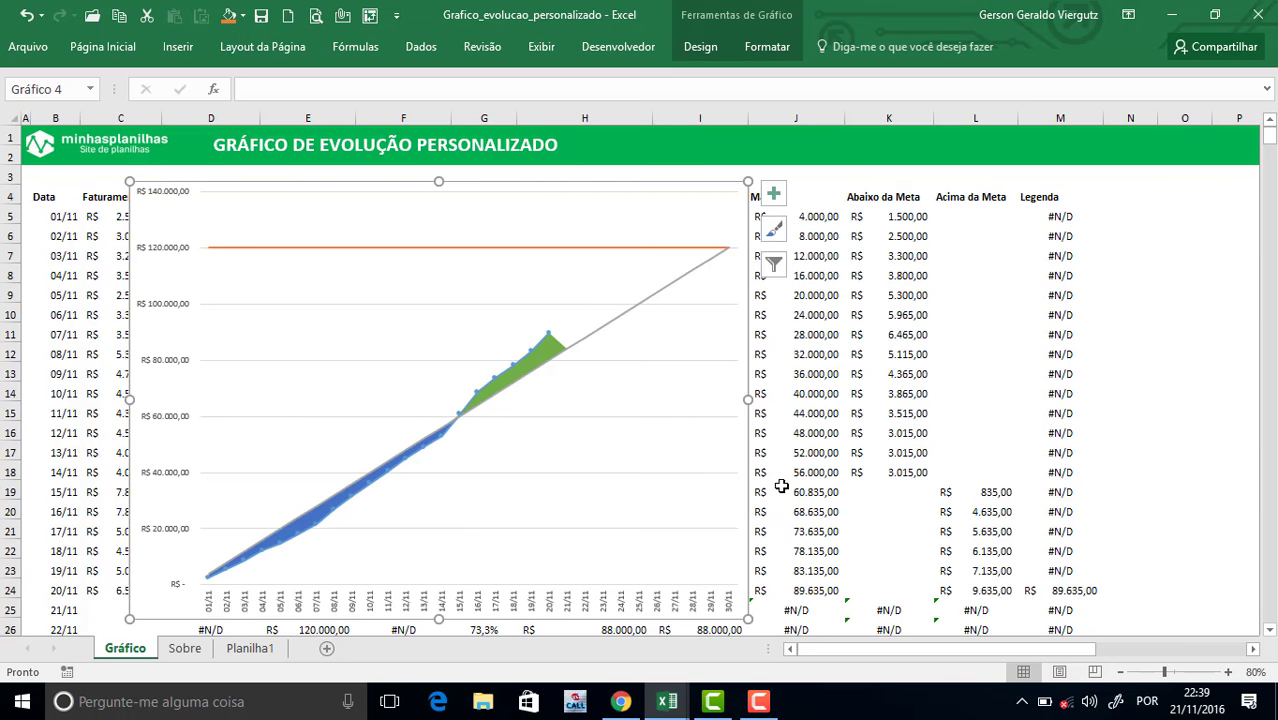
pyautogui.click(752, 395)
pyautogui.click(745, 402)
pyautogui.moveTo(752, 400); pyautogui.dragTo(895, 400)
pyautogui.moveTo(679, 188); pyautogui.dragTo(612, 183)
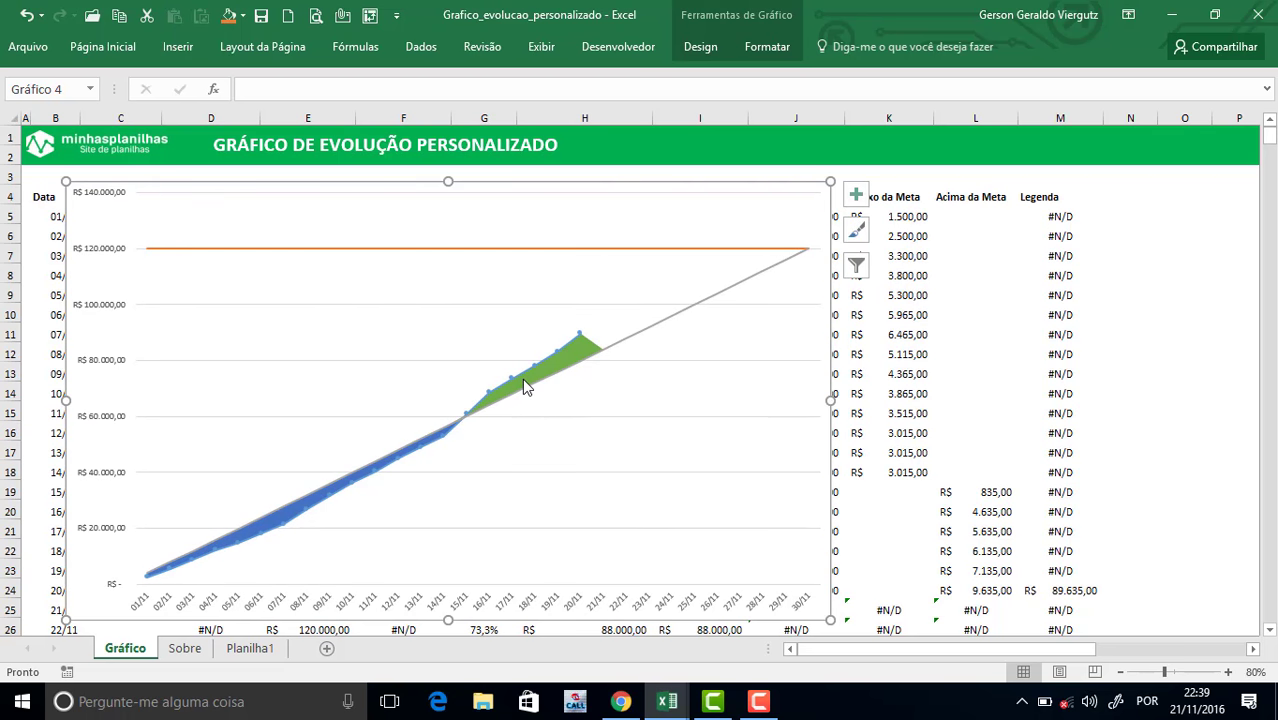
# Format the Meta Global line as solid, 2,5 pt wide, in the darkest blue-gray theme color.
pyautogui.click(388, 248)
pyautogui.rightClick(389, 248)
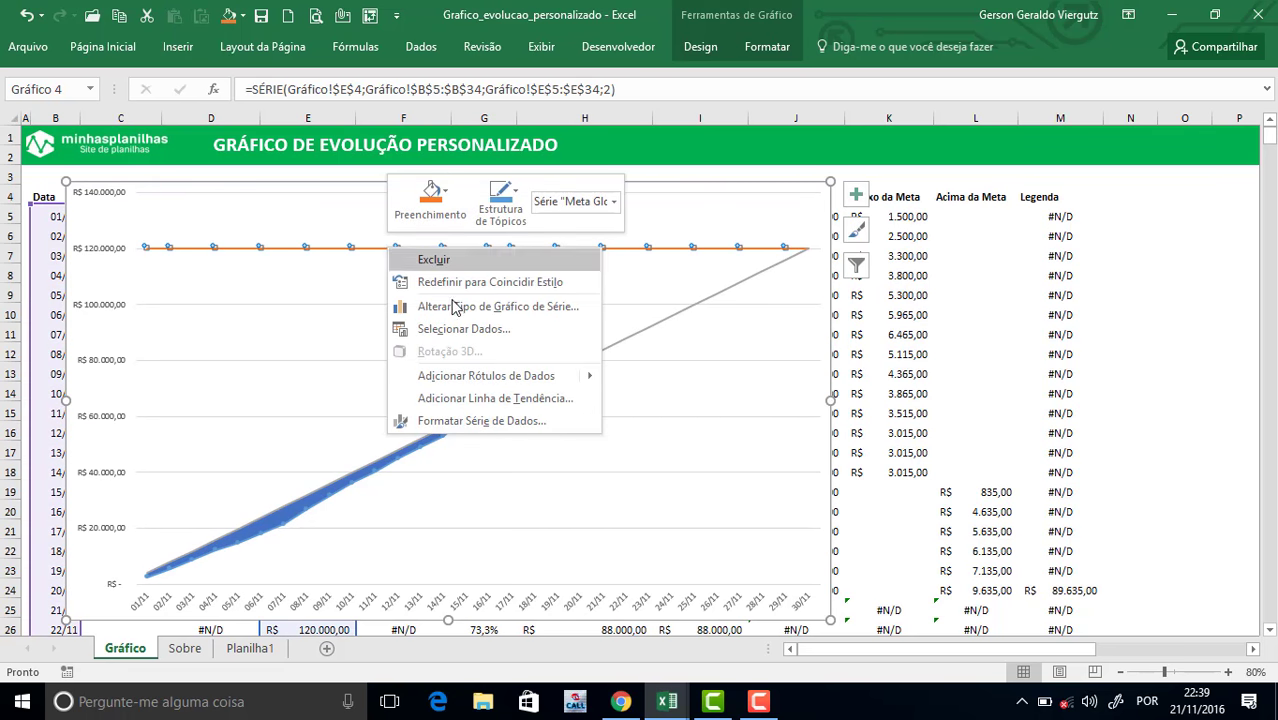
pyautogui.click(477, 421)
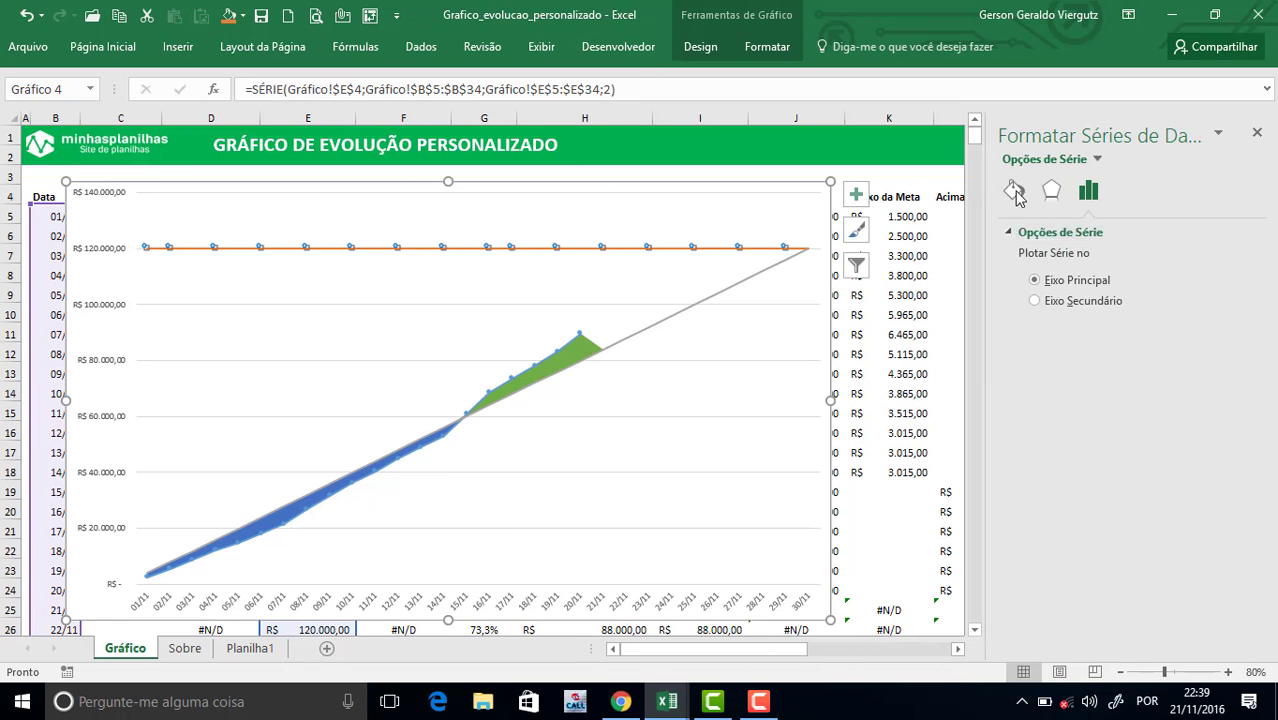
pyautogui.click(1014, 192)
pyautogui.click(1241, 405)
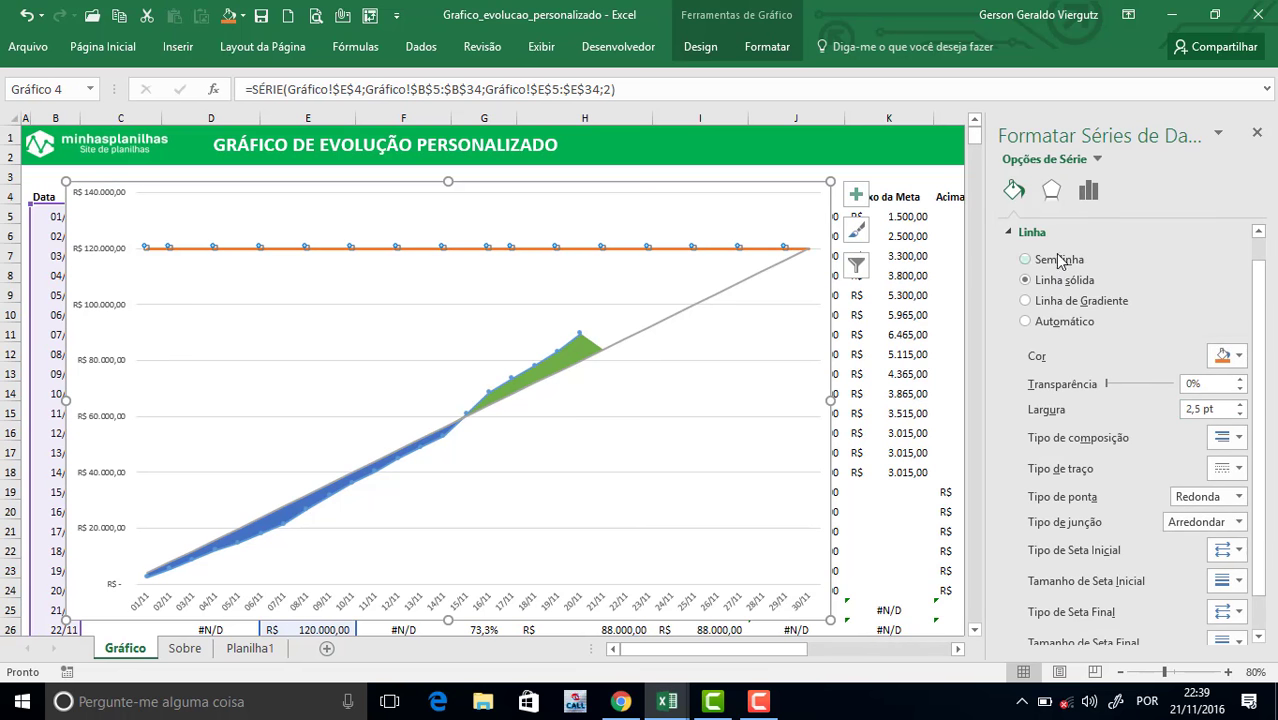
pyautogui.click(1230, 360)
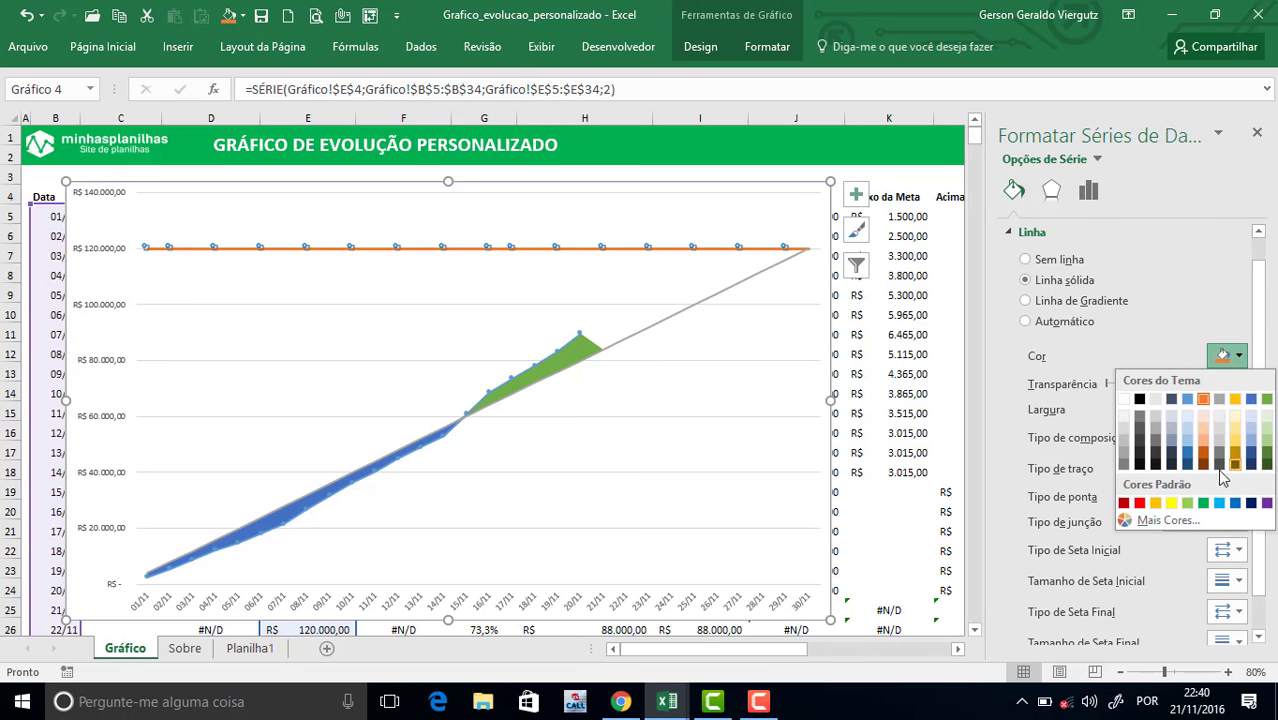
pyautogui.click(1171, 463)
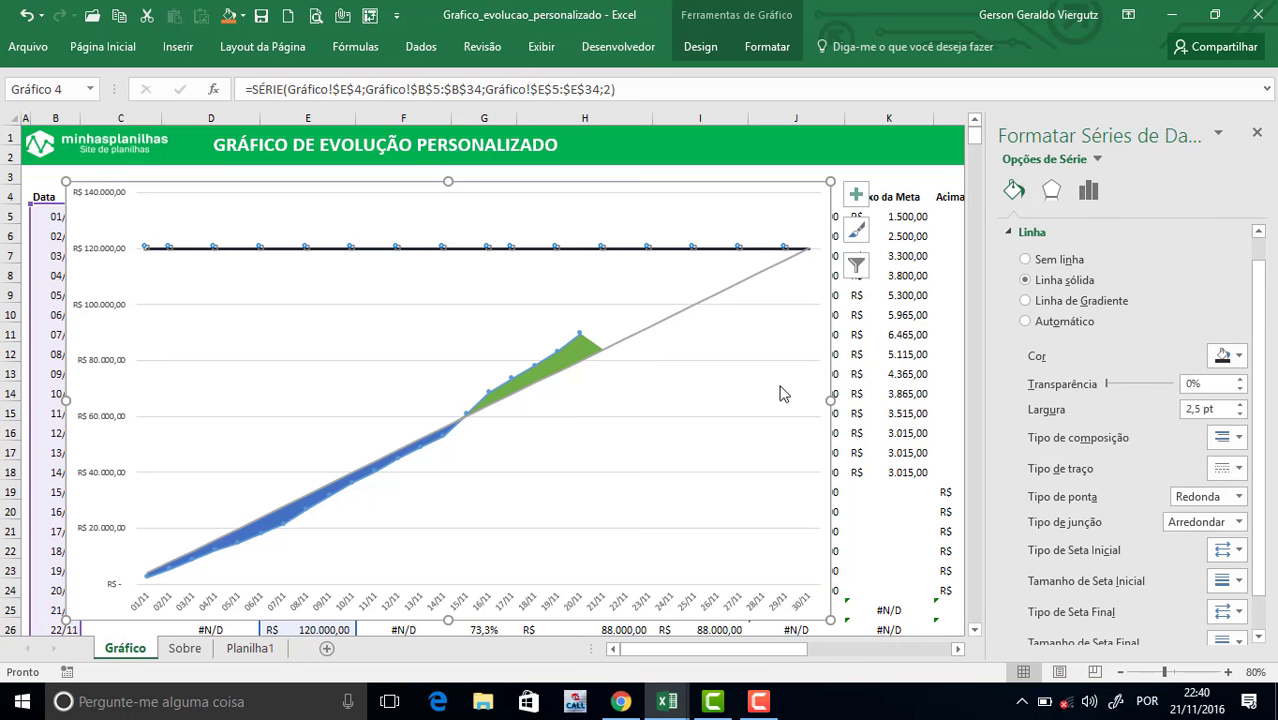
# Set the Meta Diária Acumulada line to a width of 2,5 pt with a dashed stroke.
pyautogui.click(741, 283)
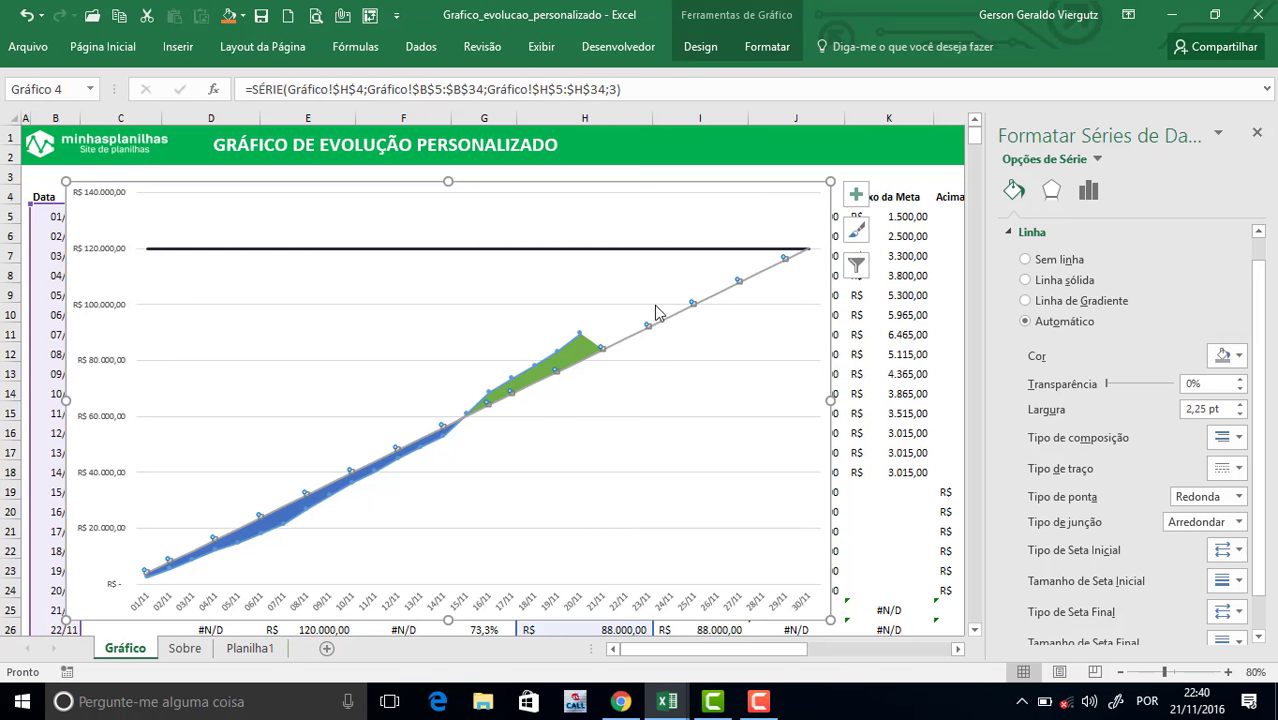
pyautogui.click(1240, 405)
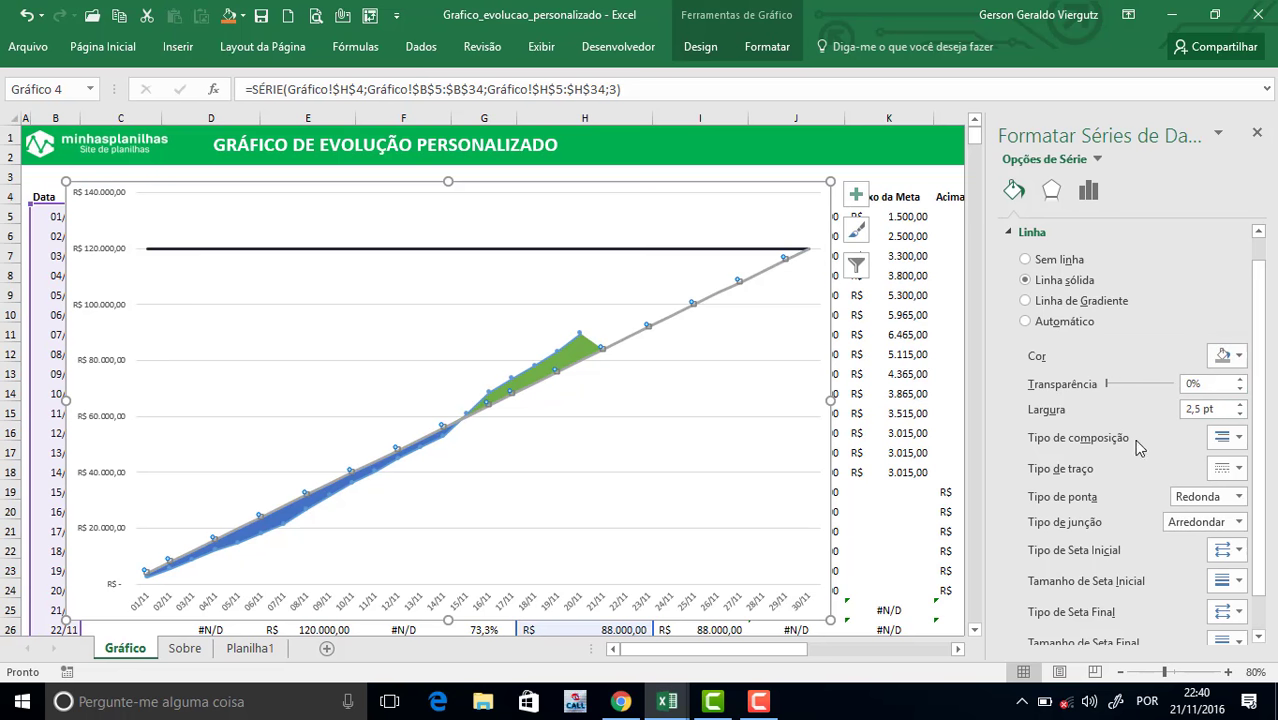
pyautogui.click(1226, 468)
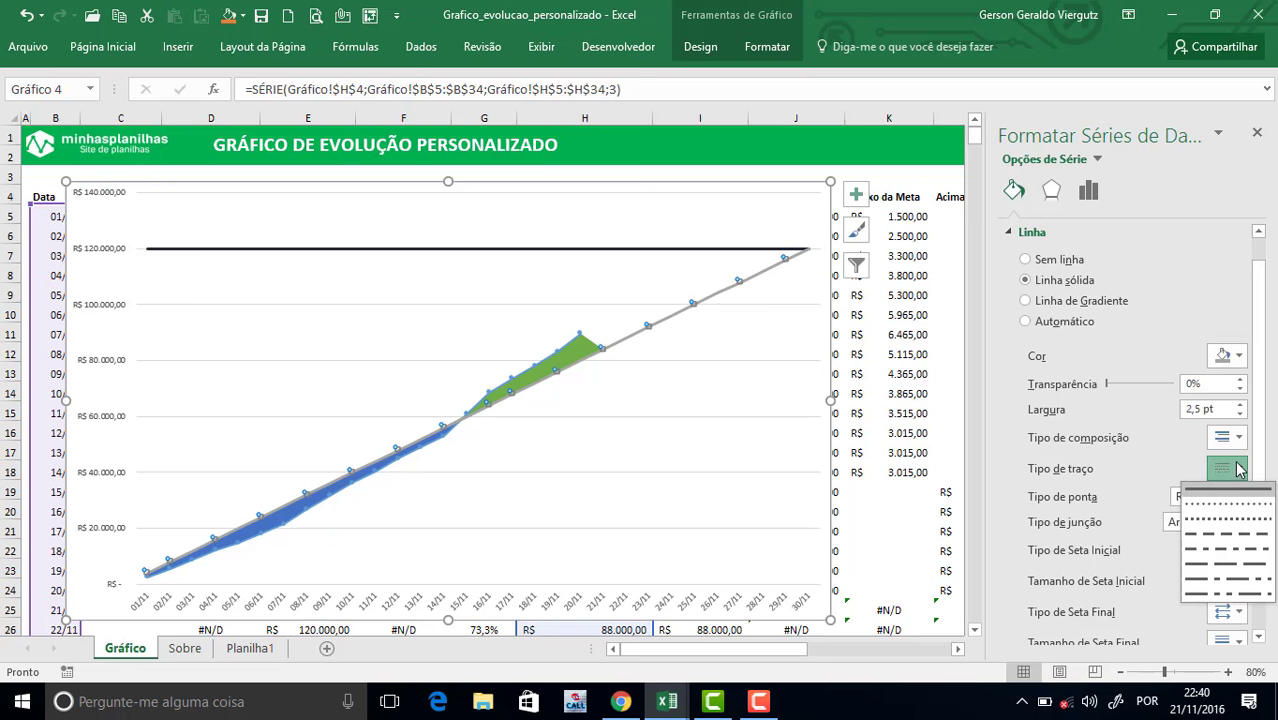
pyautogui.click(1212, 538)
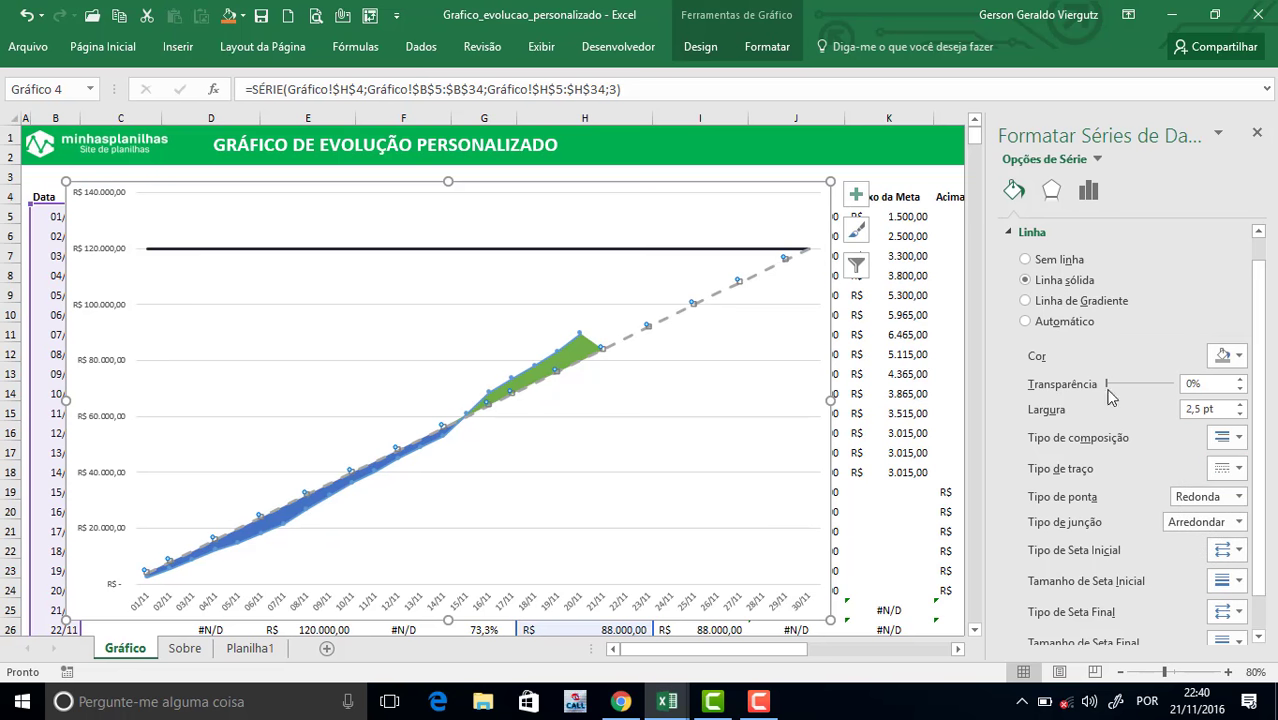
# Move the chart over columns D to K starting at row 9 and set the Legenda series to Sem linha.
pyautogui.click(546, 371)
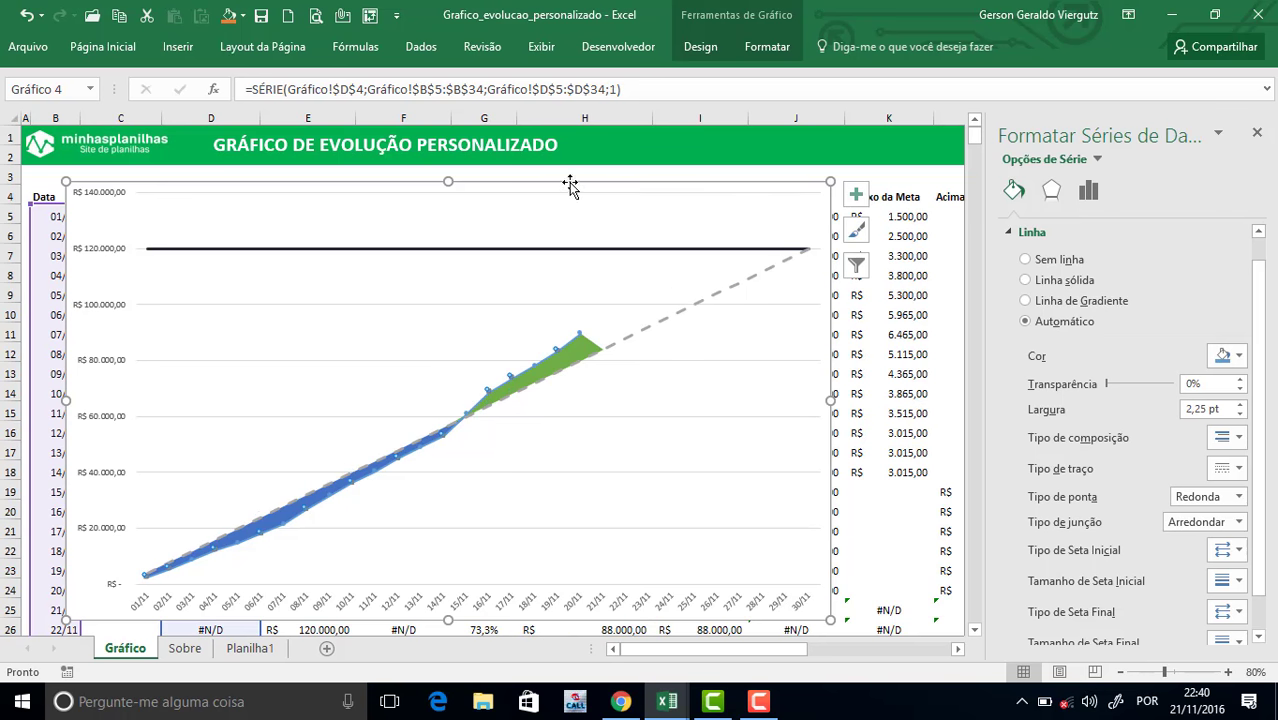
pyautogui.moveTo(570, 186); pyautogui.dragTo(675, 296)
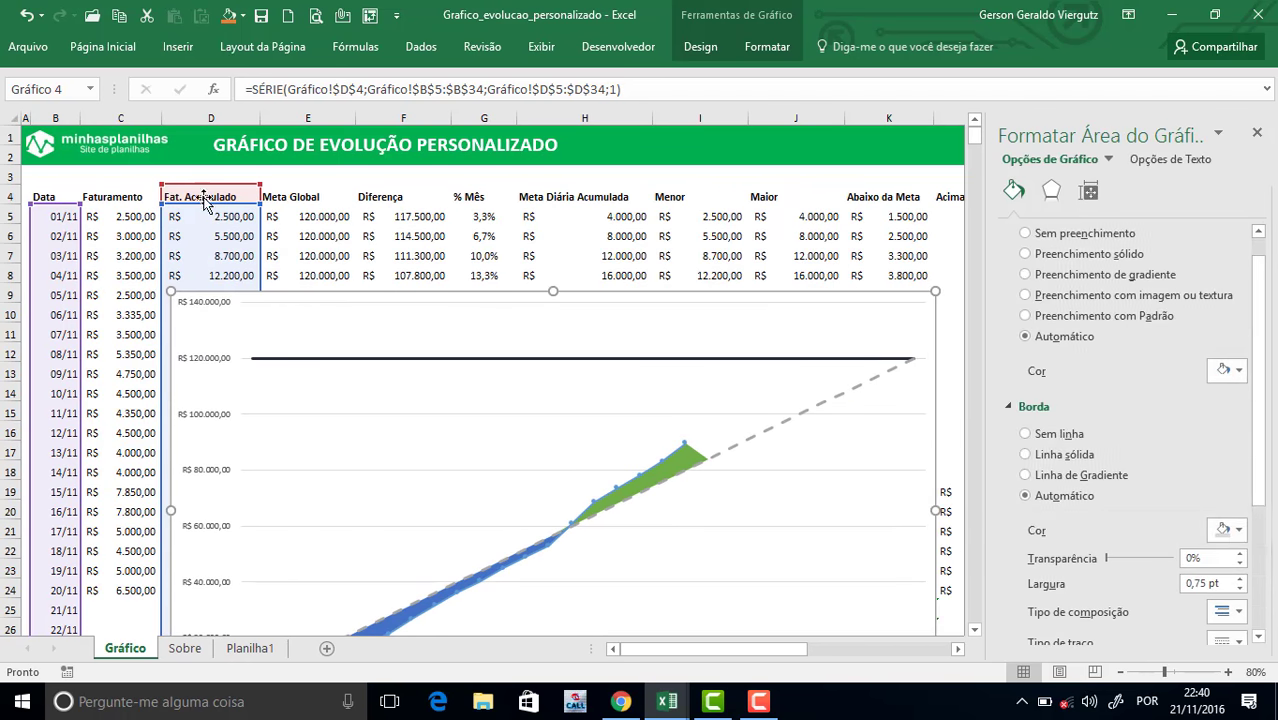
pyautogui.click(1105, 160)
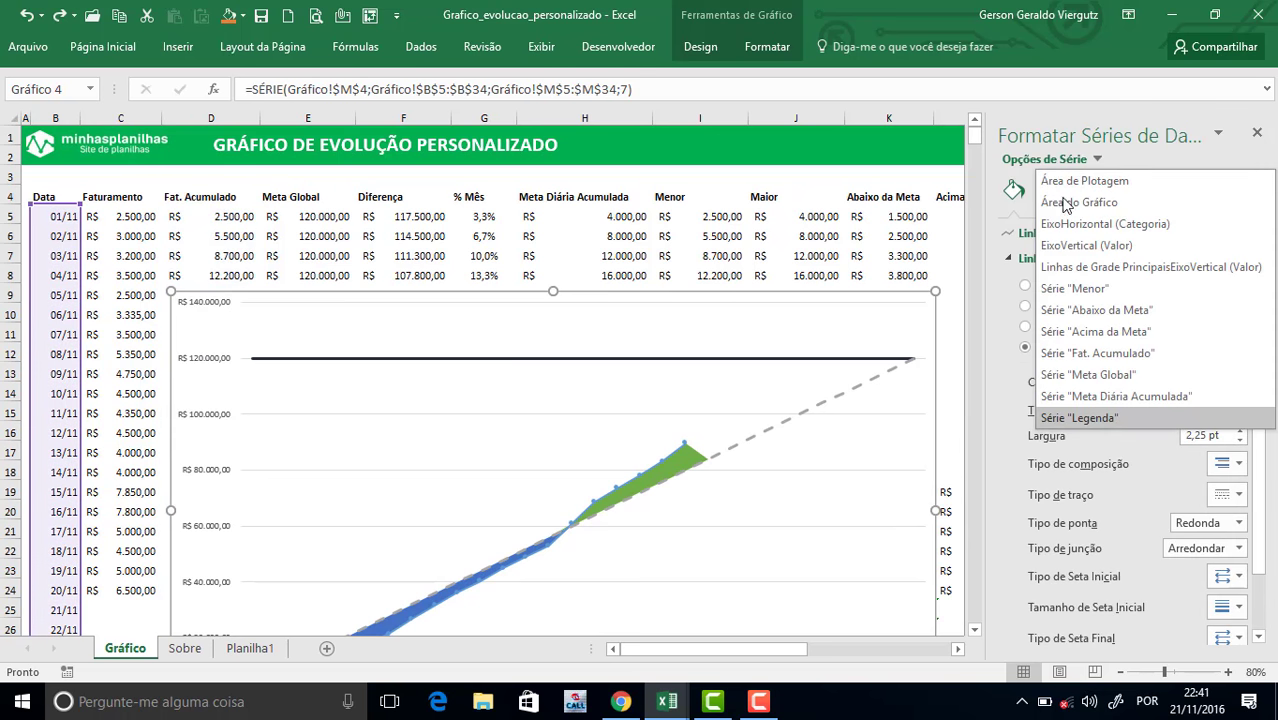
pyautogui.click(1092, 419)
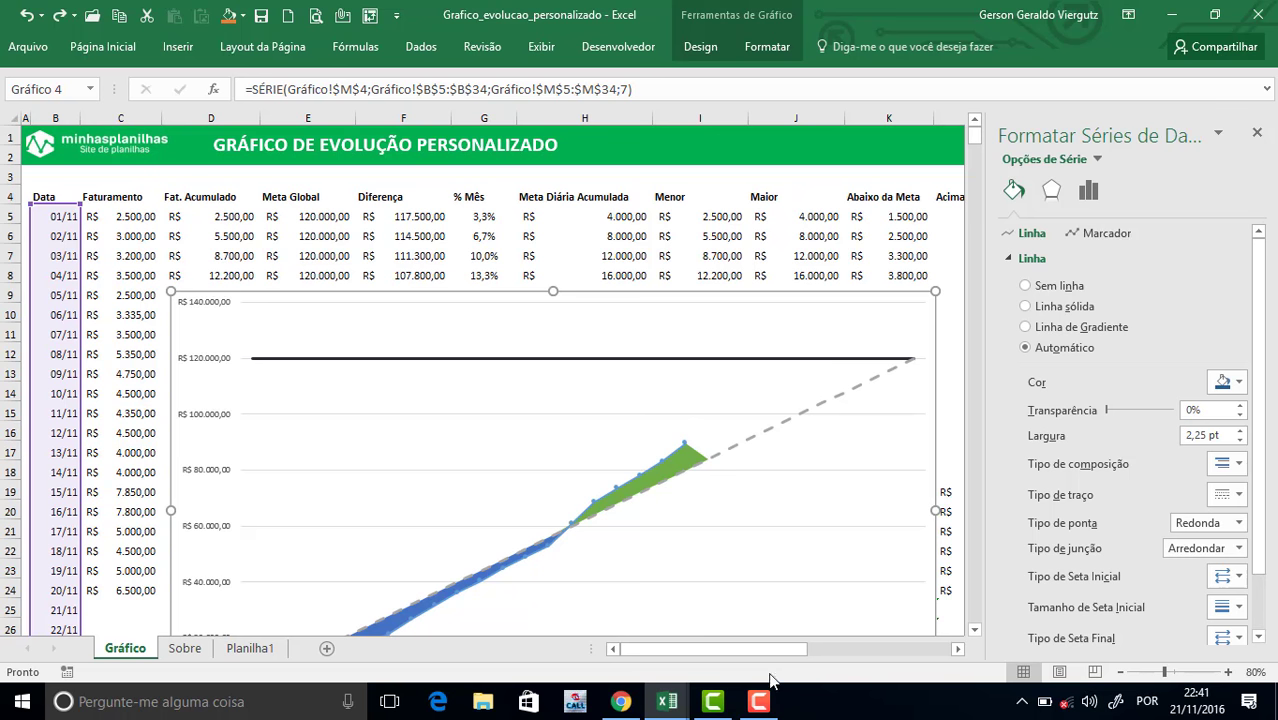
pyautogui.moveTo(790, 650); pyautogui.dragTo(719, 652)
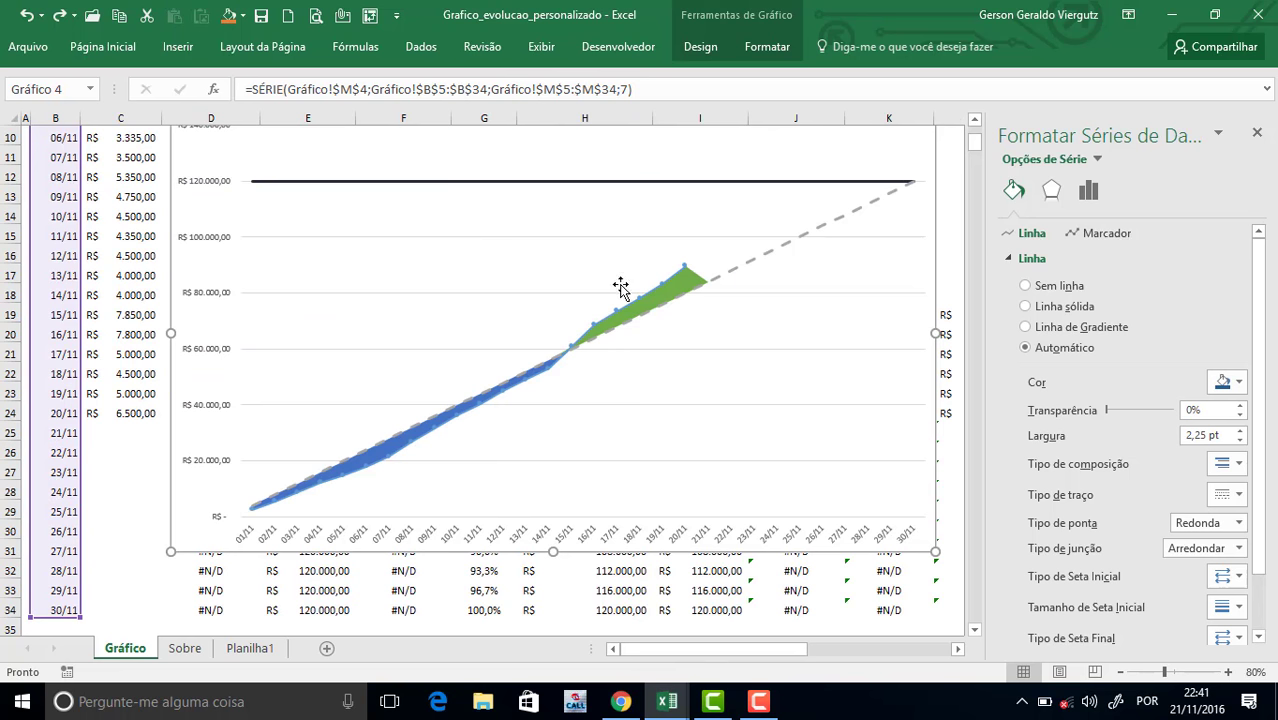
pyautogui.click(1025, 286)
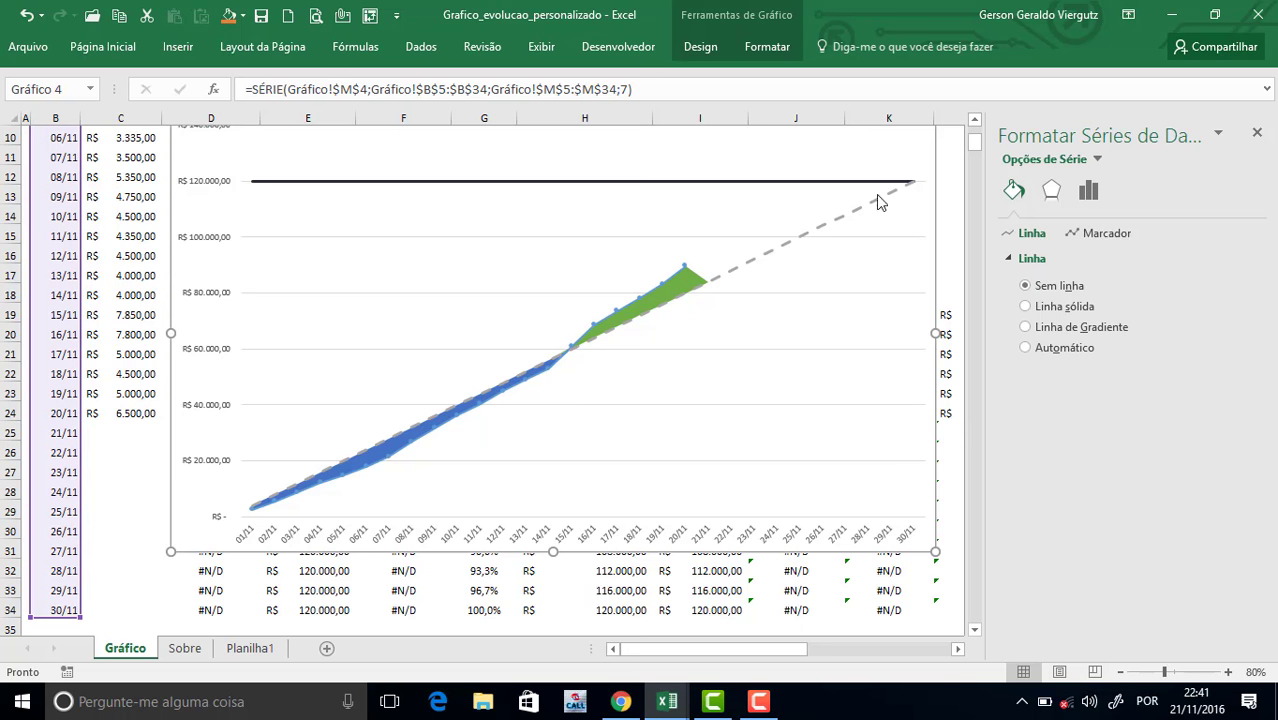
# Add data labels to the Legenda series, positioned Acima.
pyautogui.scroll(3, 878, 208)
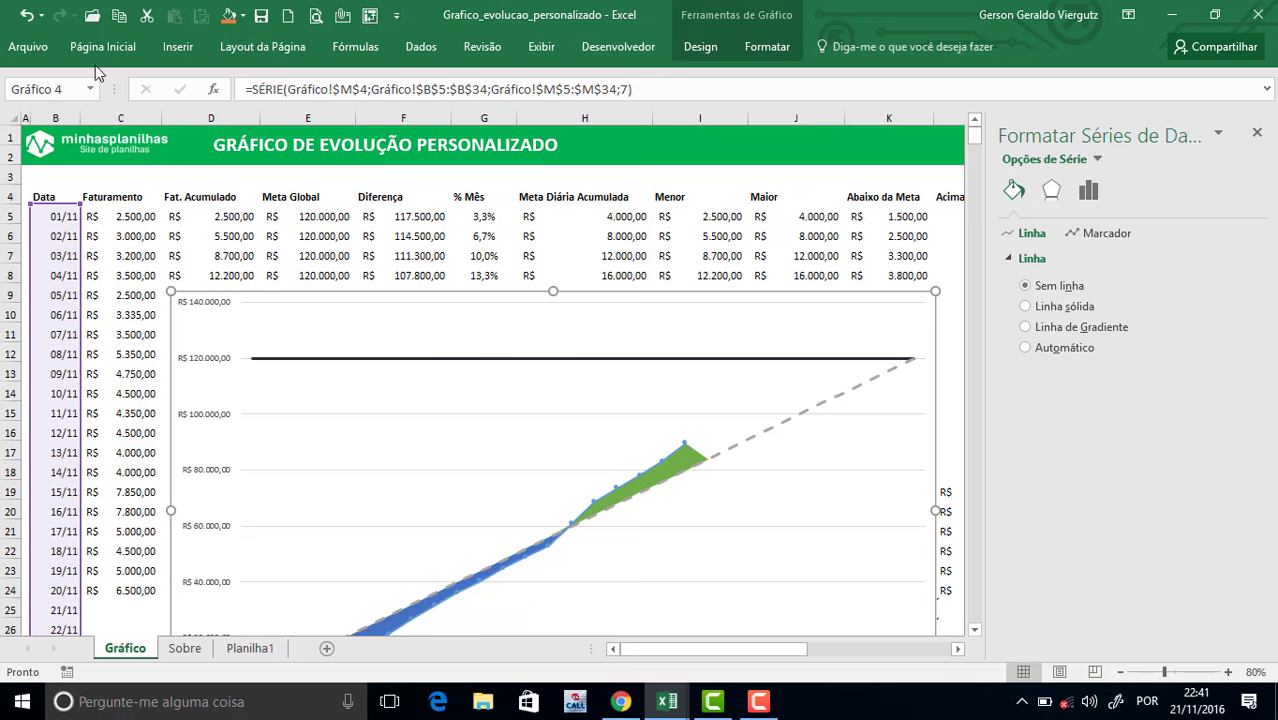
pyautogui.click(700, 46)
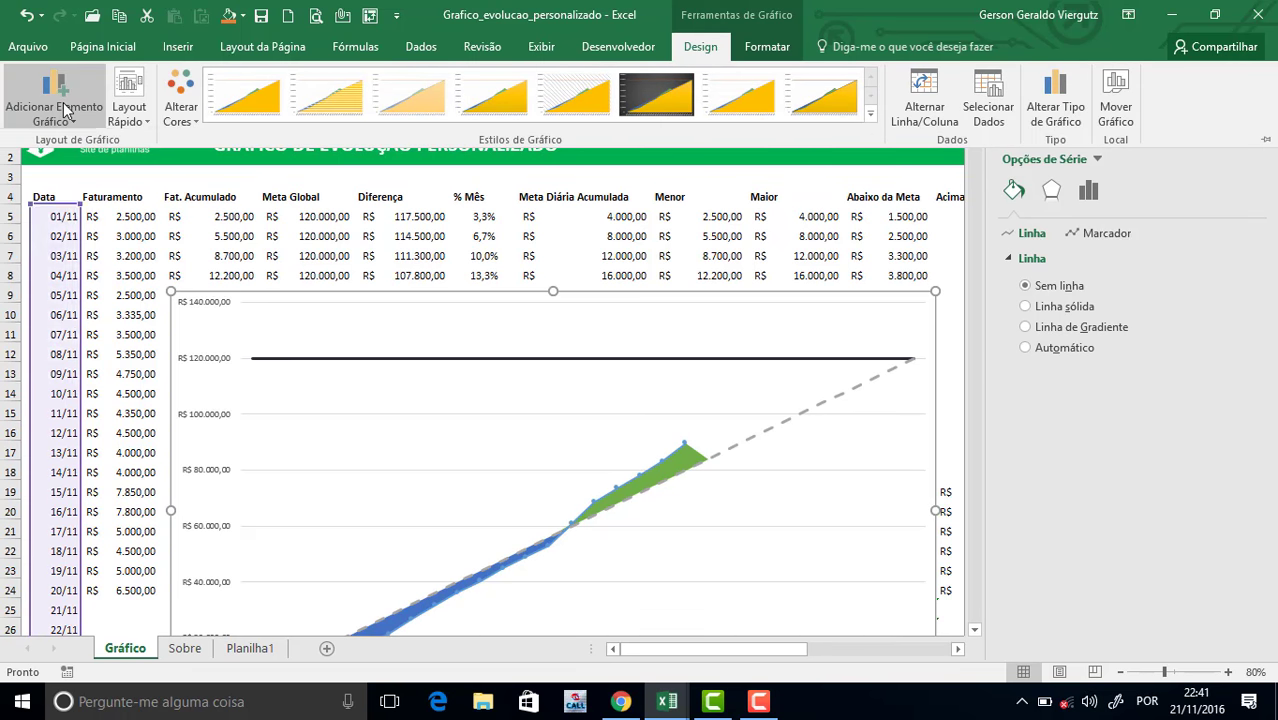
pyautogui.click(66, 110)
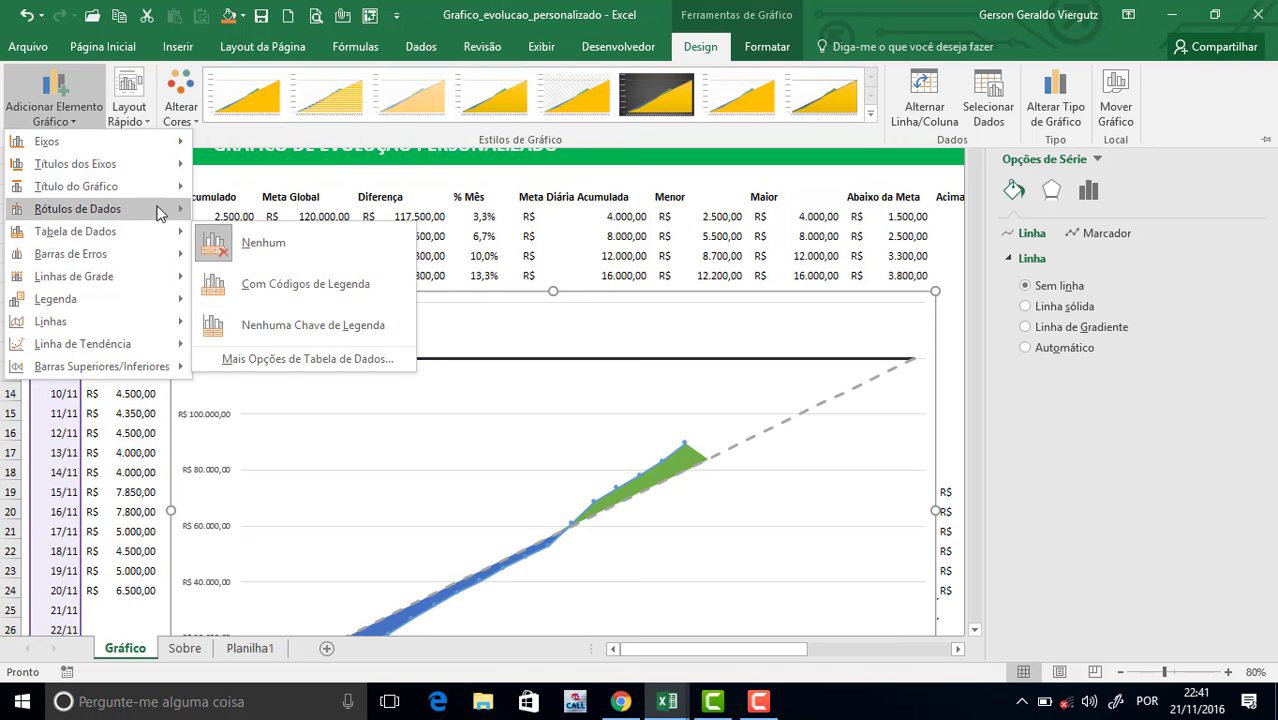
pyautogui.moveTo(105, 213)
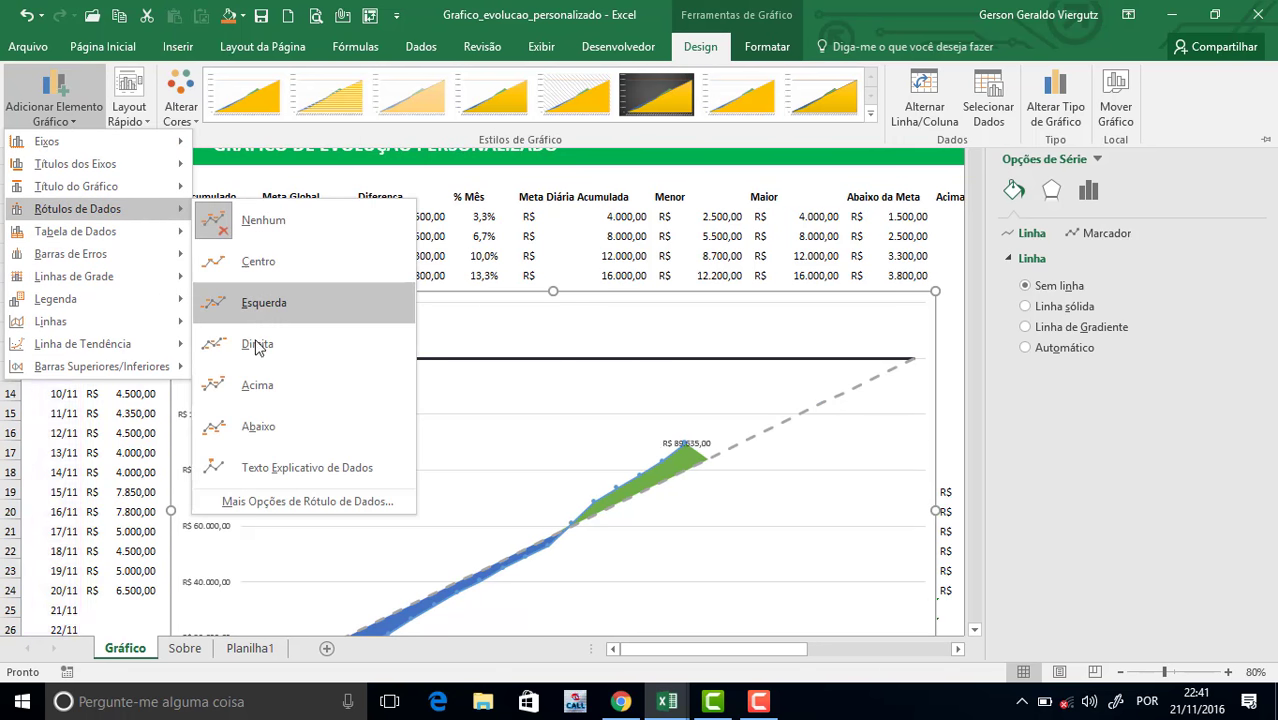
pyautogui.click(255, 387)
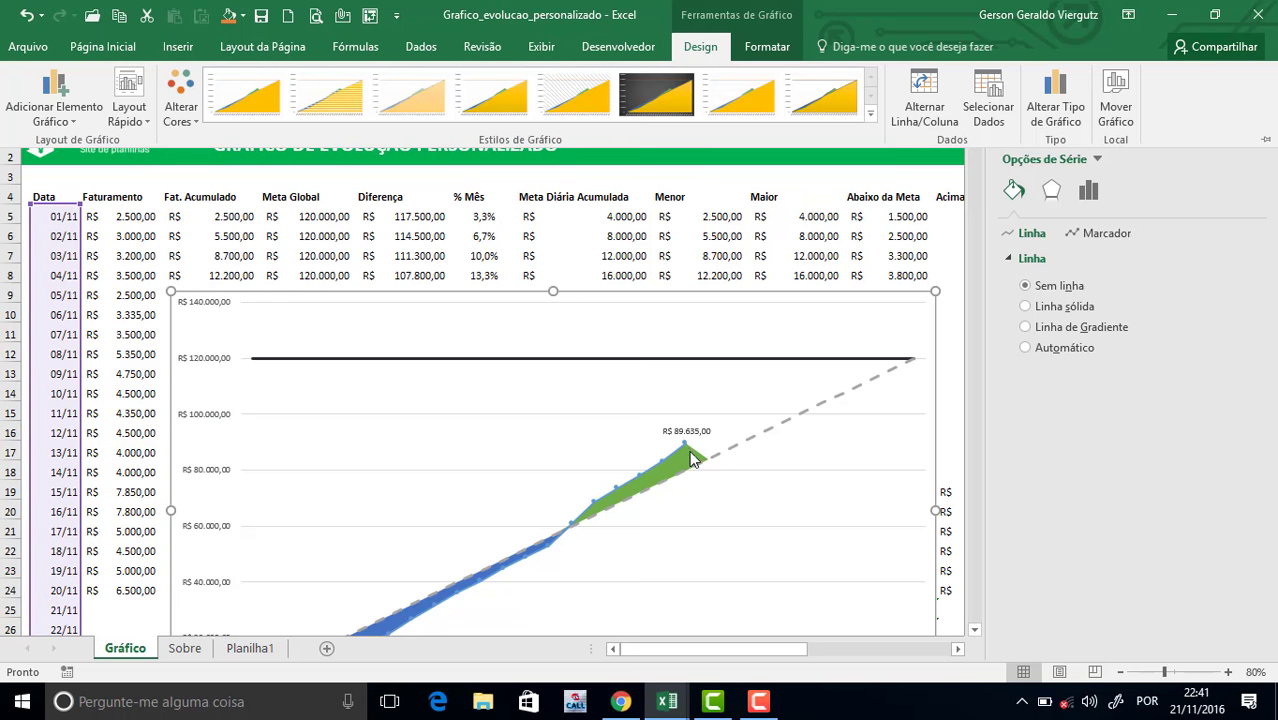
# Format the Fat. Acumulado line as solid, 2,5 pt wide, in the darkest blue-gray theme color.
pyautogui.scroll(-2, 762, 266)
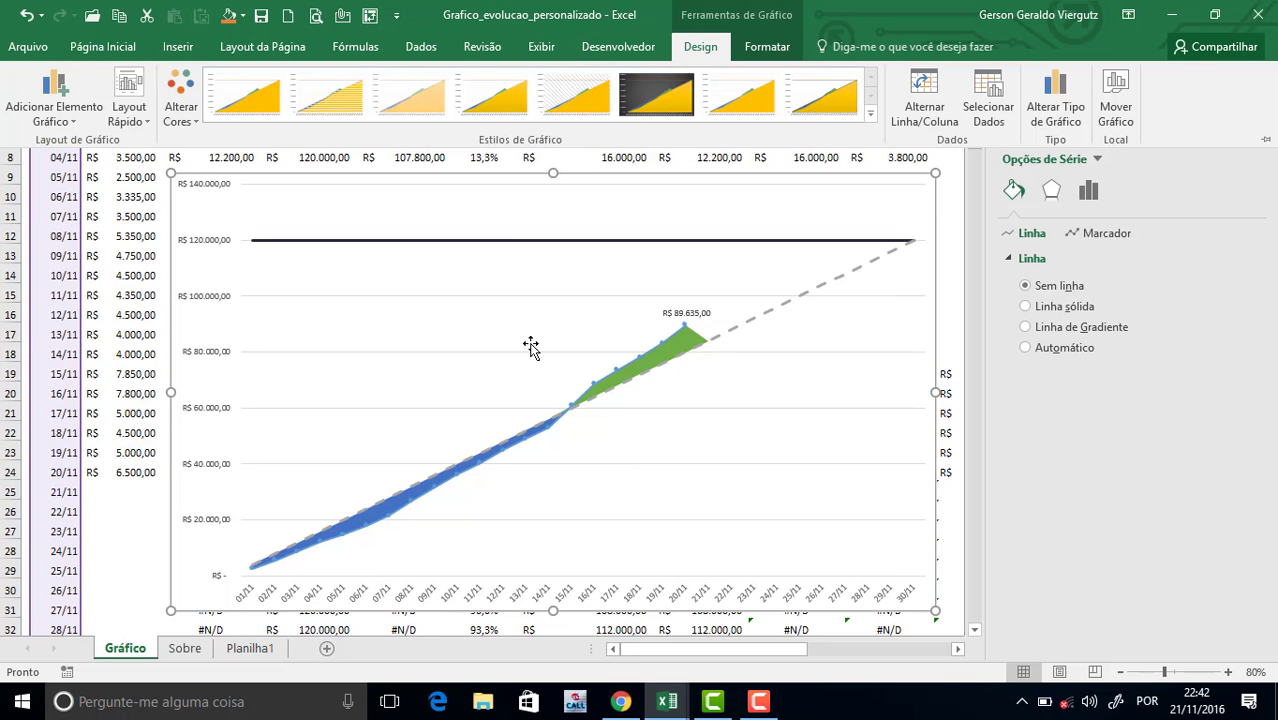
pyautogui.click(650, 347)
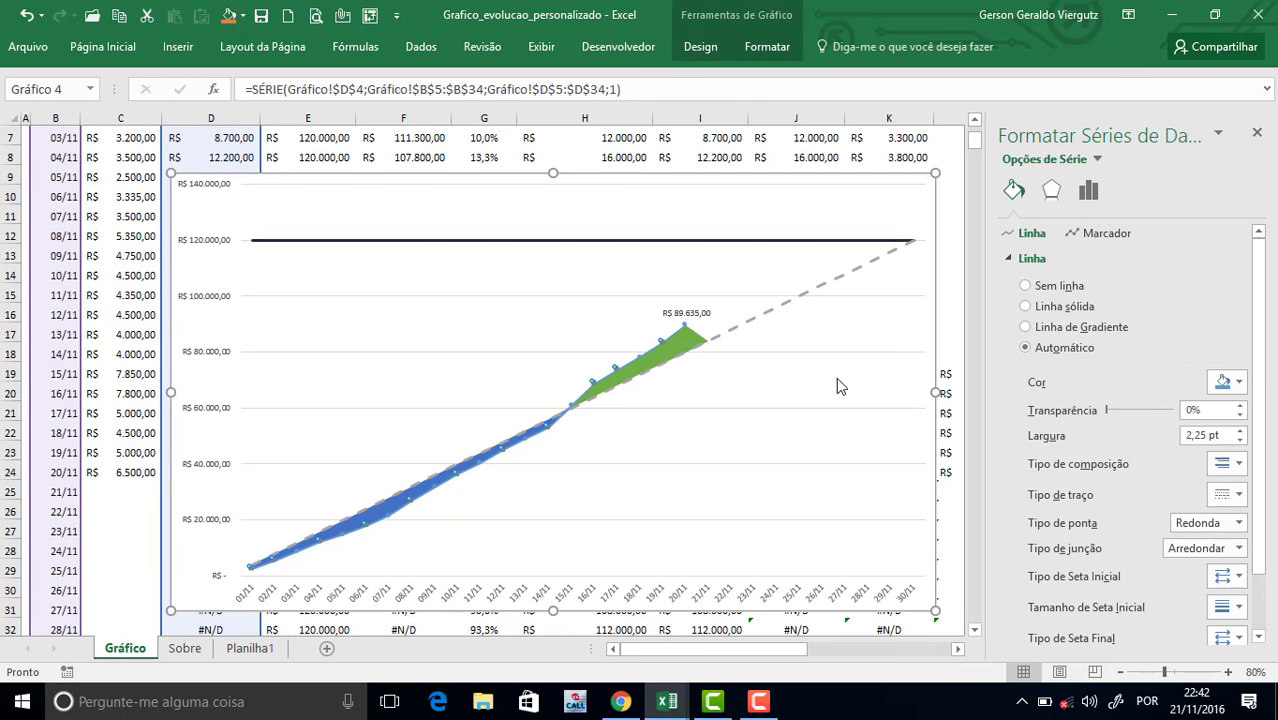
pyautogui.click(1055, 310)
pyautogui.click(1226, 381)
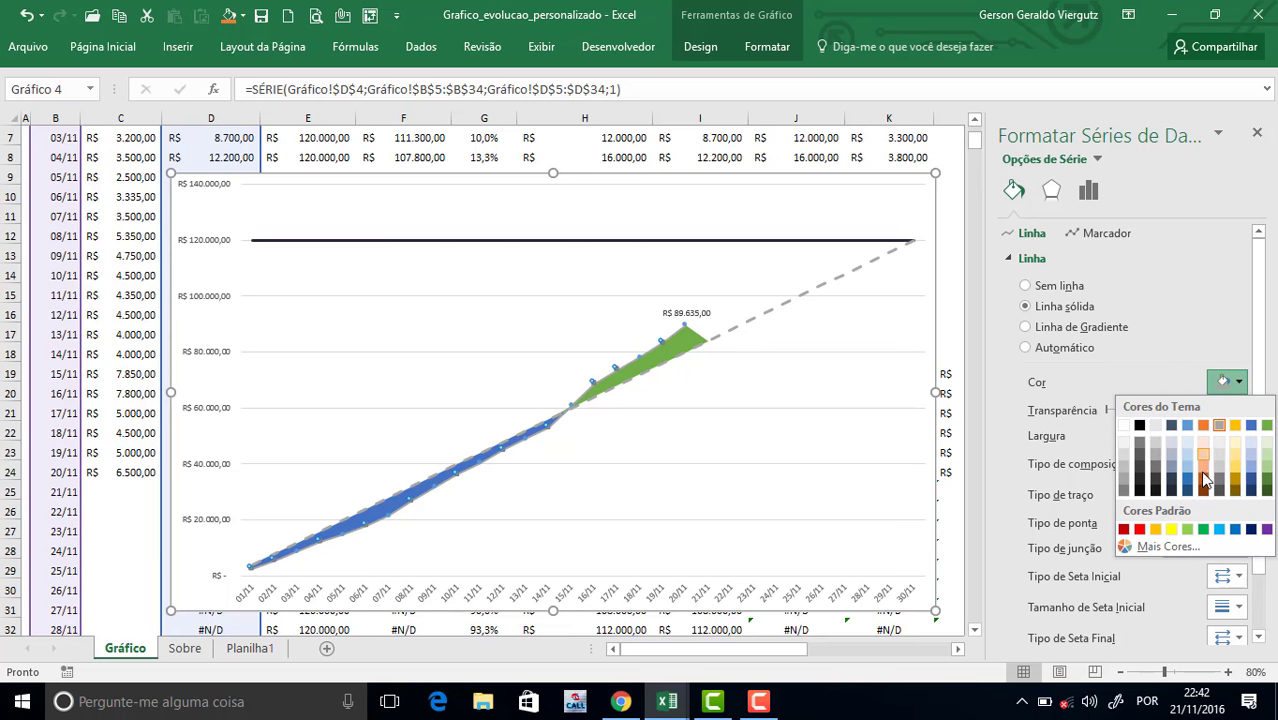
pyautogui.click(1172, 488)
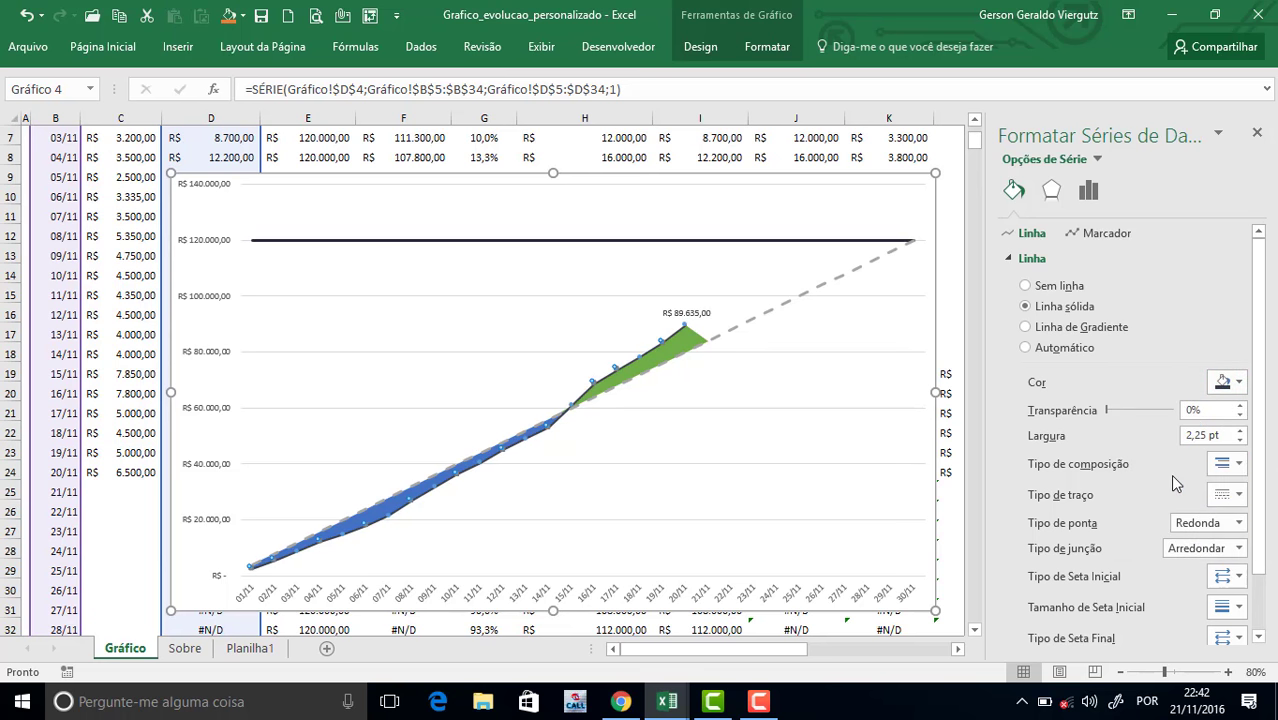
pyautogui.click(1240, 431)
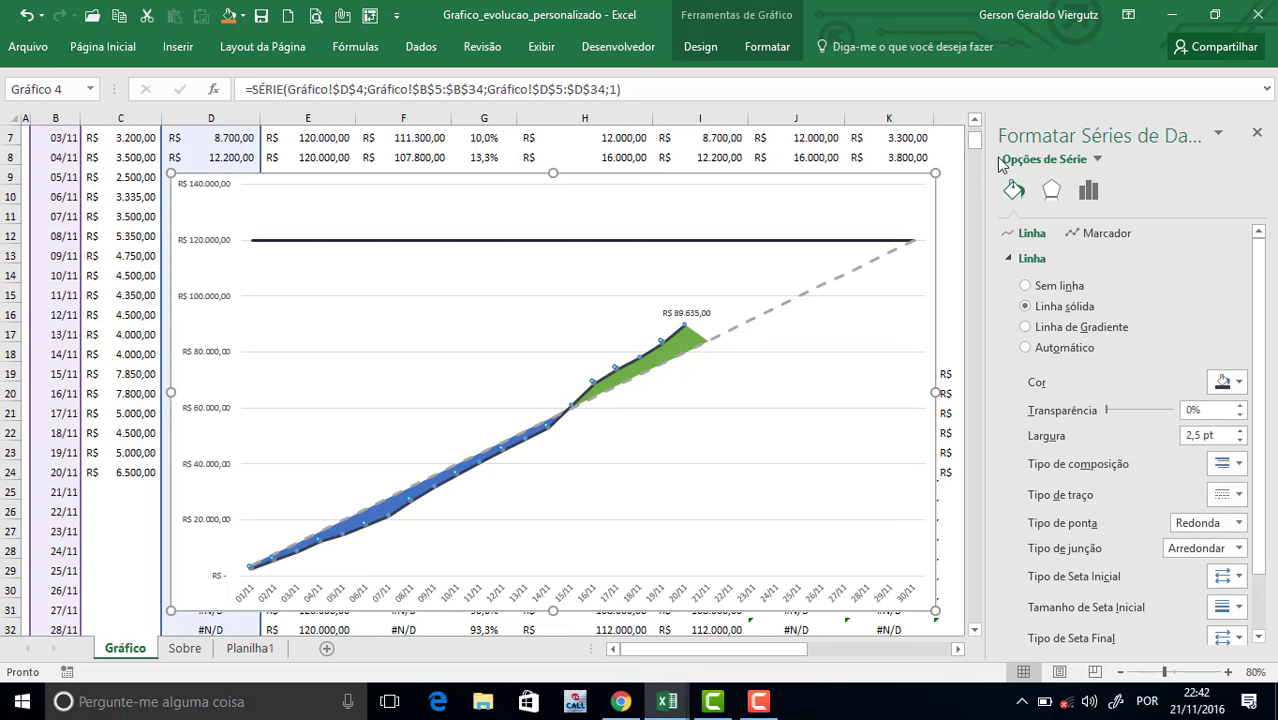
# Give the Fat. Acumulado markers a solid white fill.
pyautogui.click(1097, 234)
pyautogui.click(1094, 330)
pyautogui.click(1227, 448)
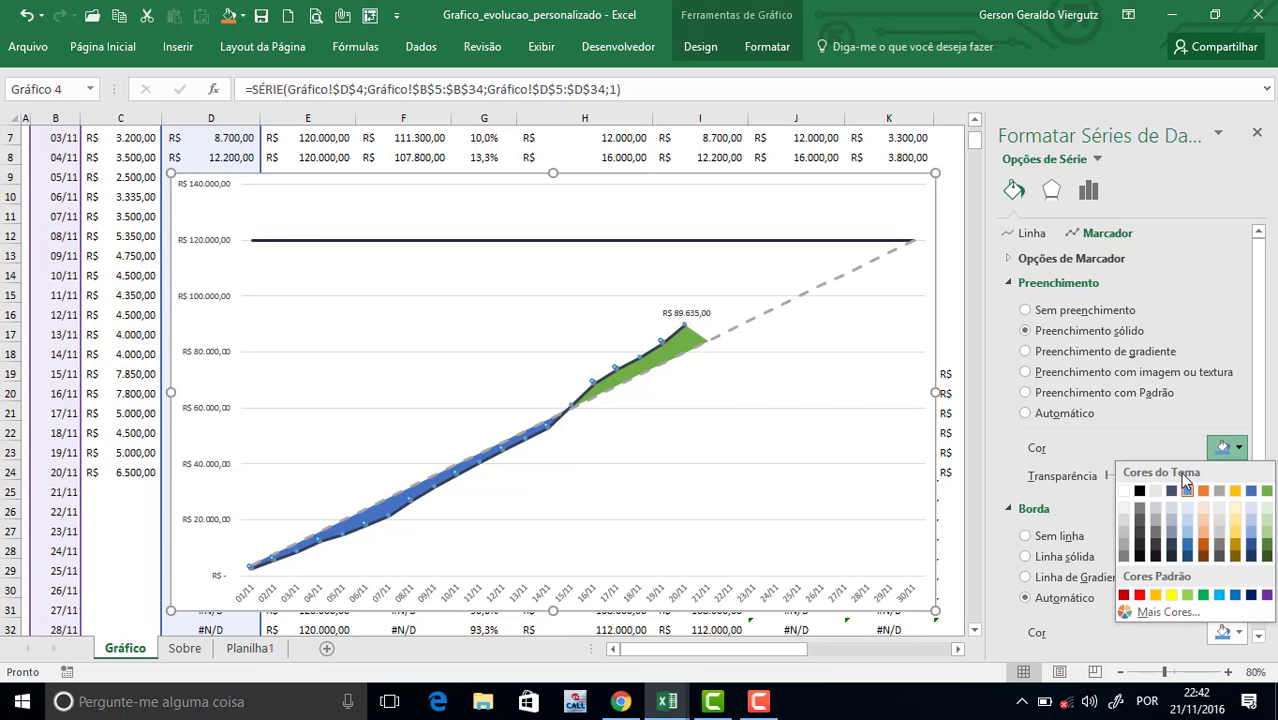
pyautogui.press('Escape')
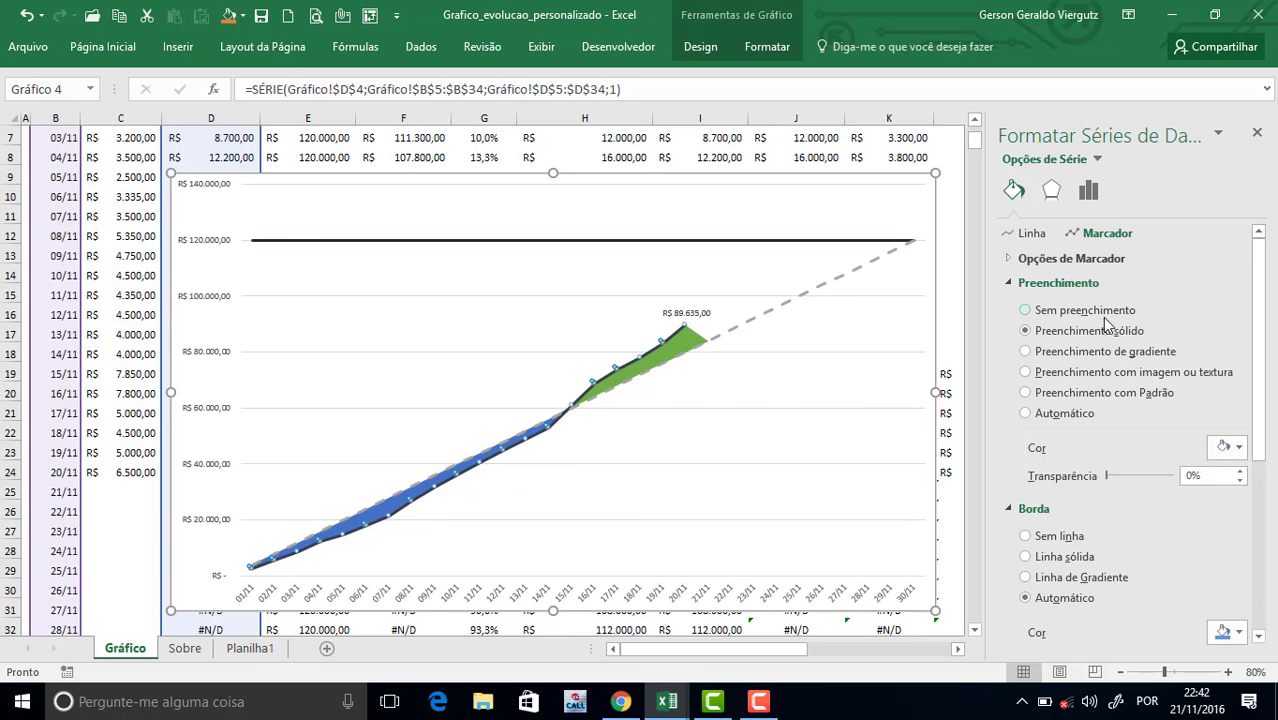
# Switch the Fat. Acumulado markers to the Interno option and enlarge them to size 9.
pyautogui.click(1046, 261)
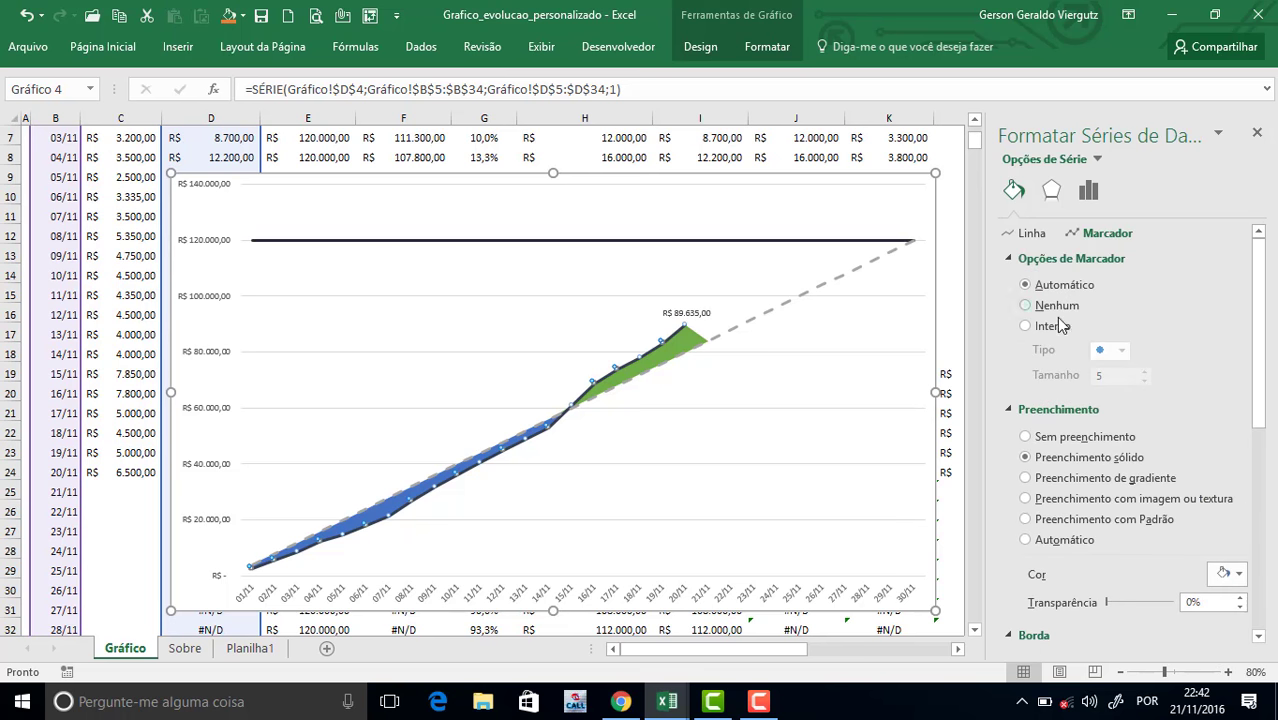
pyautogui.click(1048, 330)
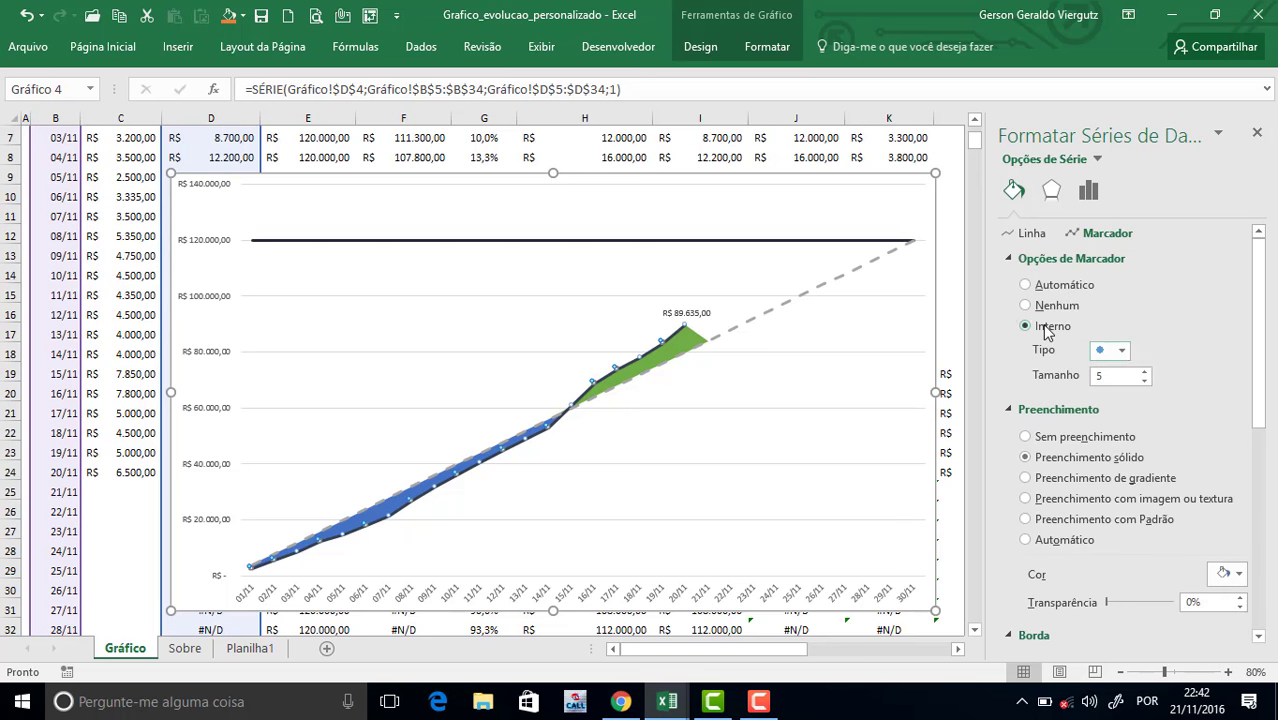
pyautogui.click(1145, 372)
pyautogui.click(1145, 372)
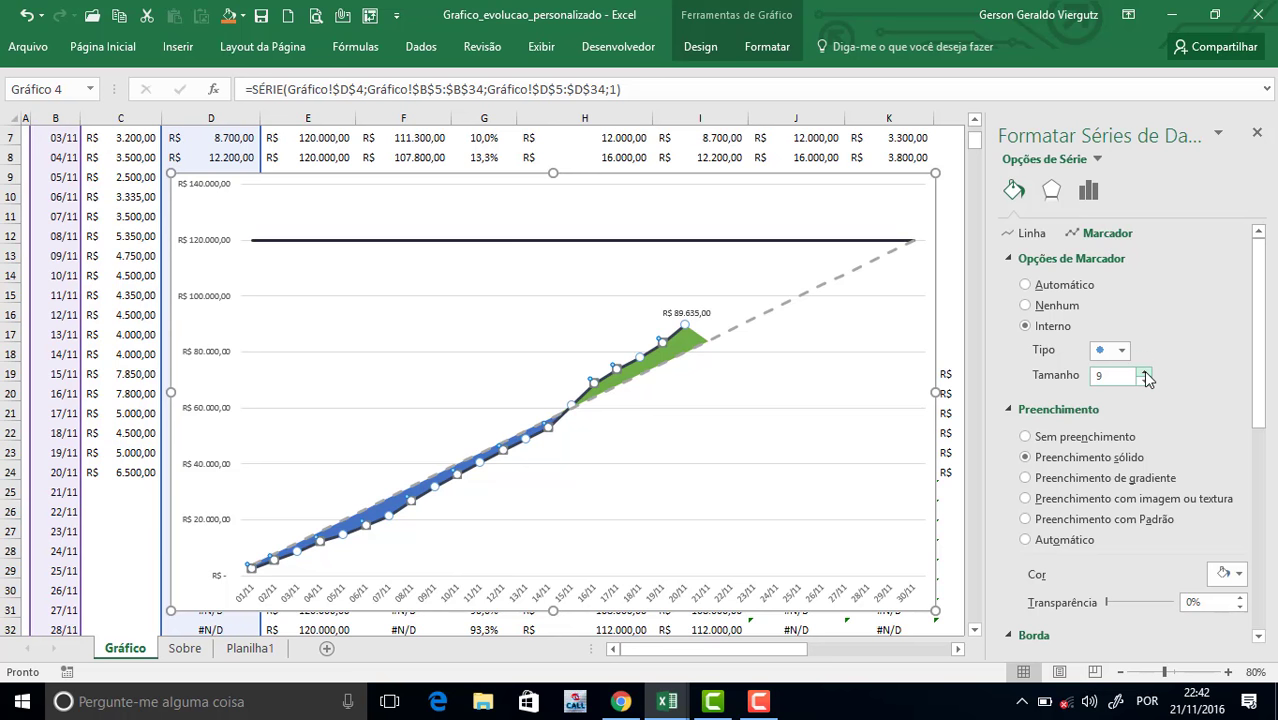
pyautogui.click(620, 372)
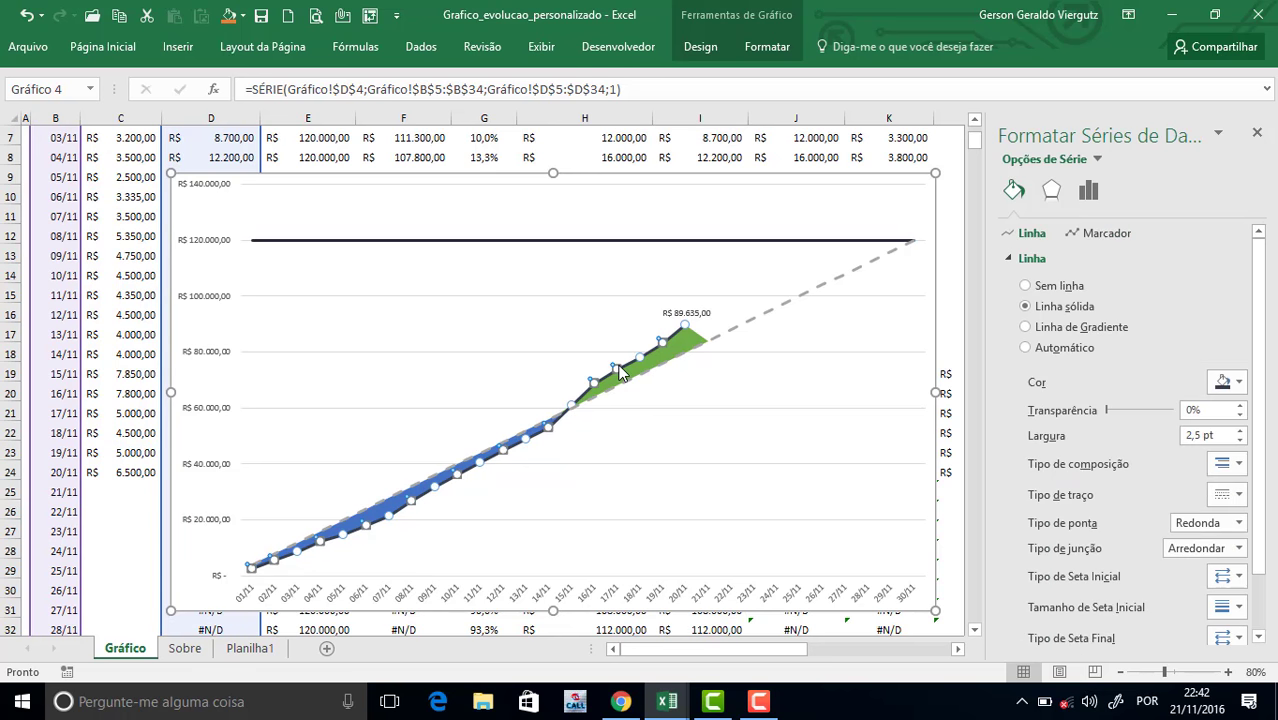
pyautogui.scroll(-1, 1100, 312)
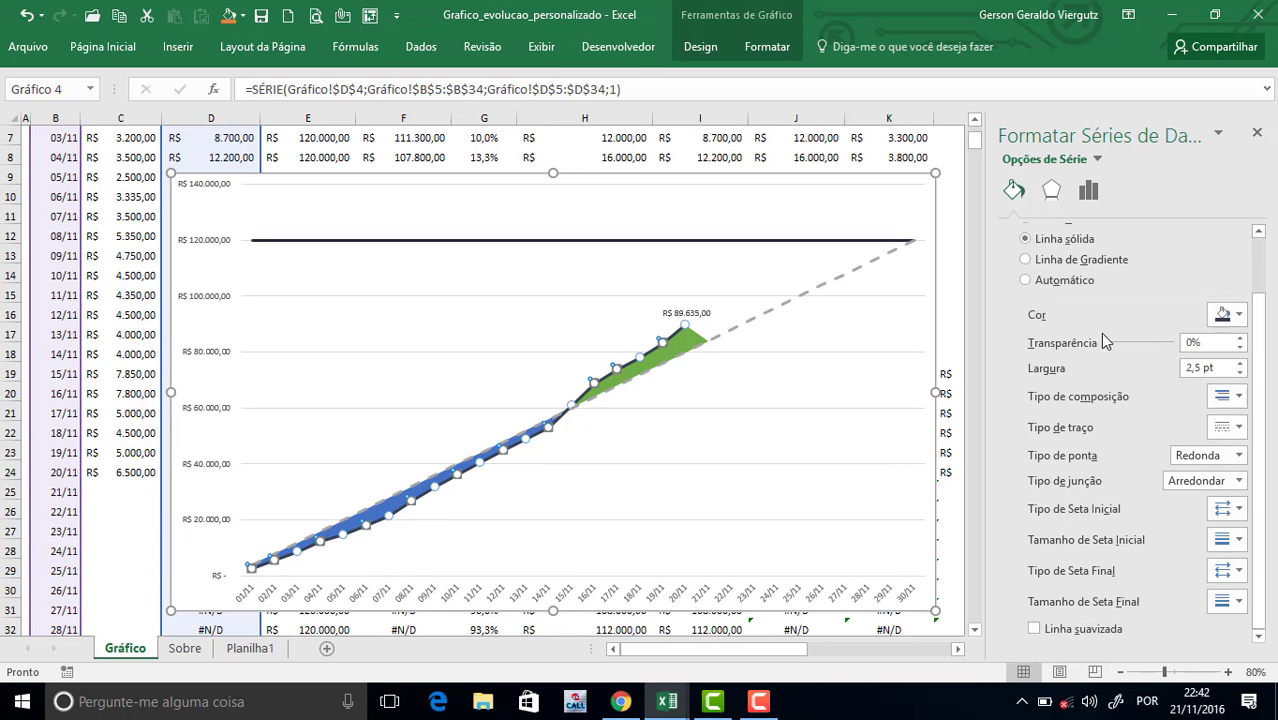
pyautogui.scroll(1, 1104, 340)
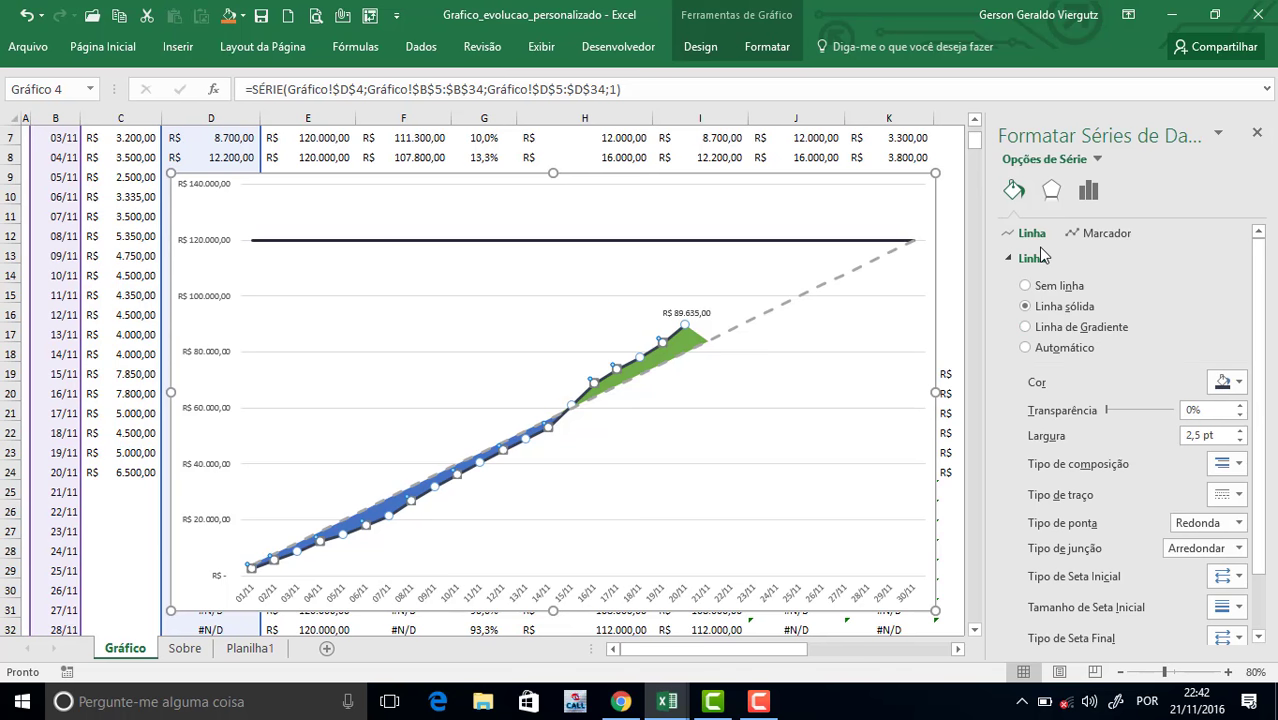
pyautogui.scroll(-1, 1103, 315)
pyautogui.scroll(1, 1084, 330)
pyautogui.click(1236, 382)
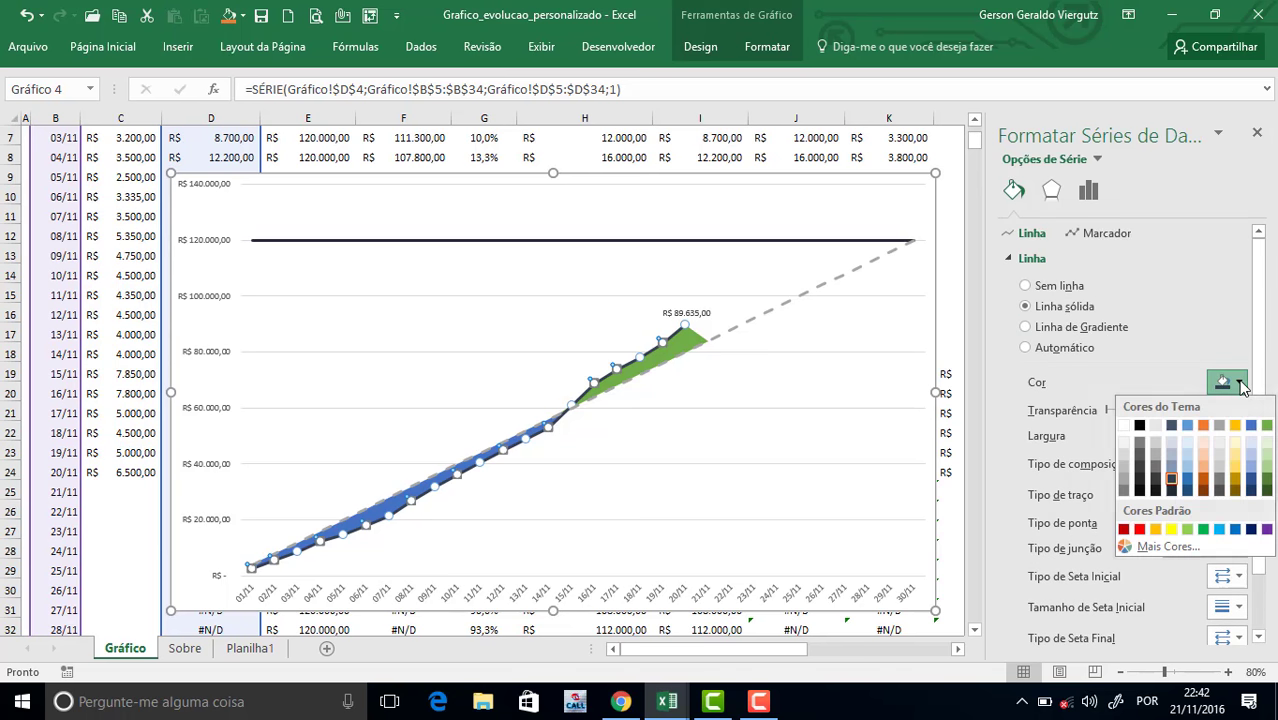
pyautogui.click(1186, 481)
pyautogui.click(815, 428)
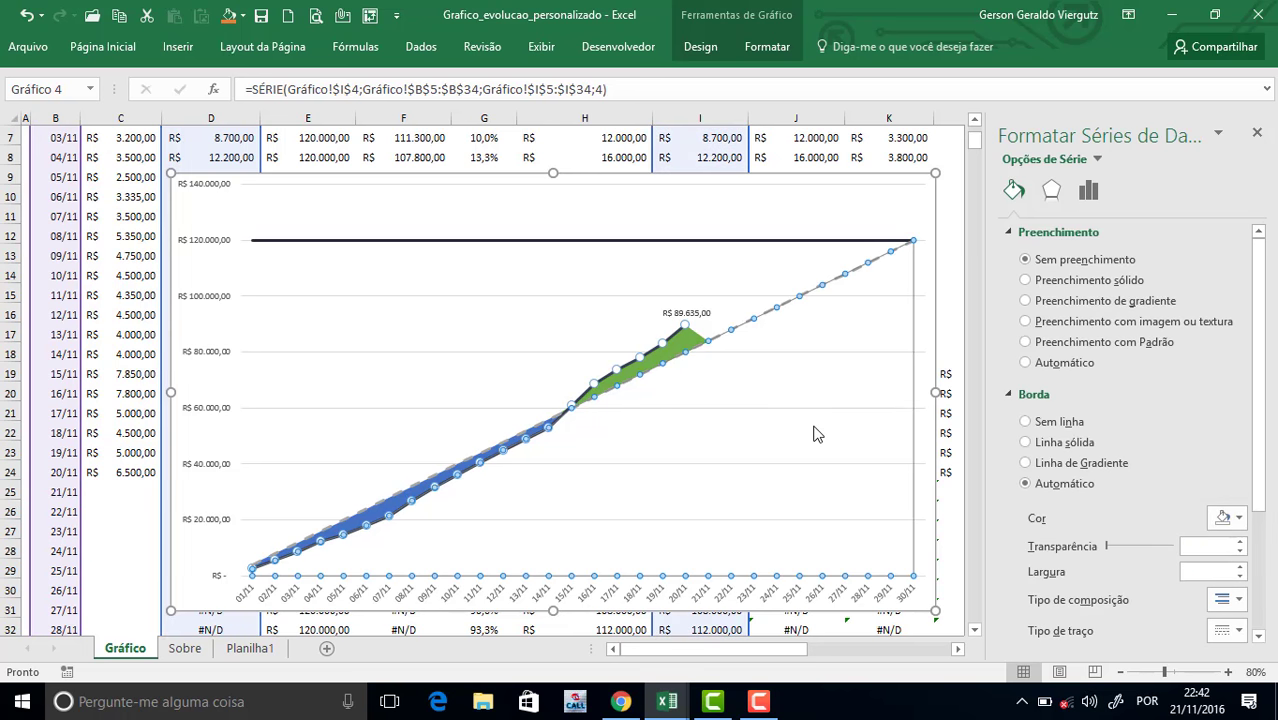
# Give the Fat. Acumulado markers a solid border in the dark blue-gray theme color.
pyautogui.click(668, 346)
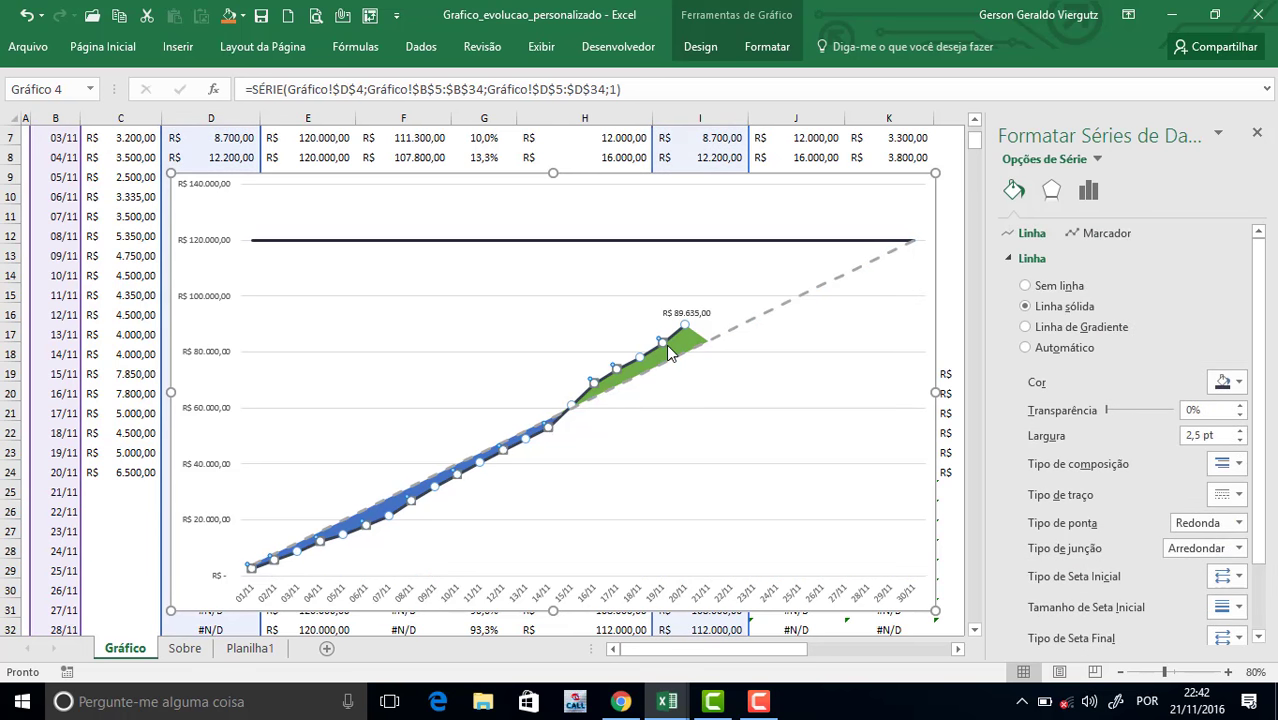
pyautogui.click(1104, 233)
pyautogui.scroll(-3, 1150, 330)
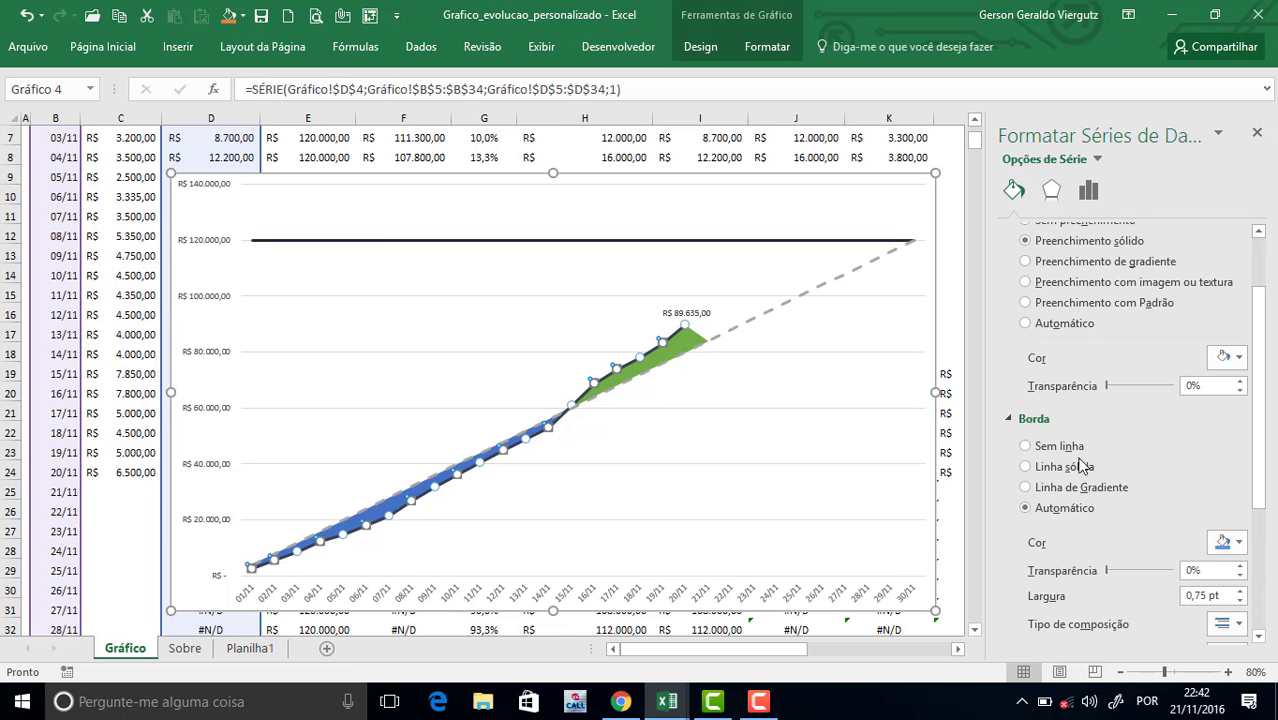
pyautogui.click(1064, 466)
pyautogui.click(1238, 543)
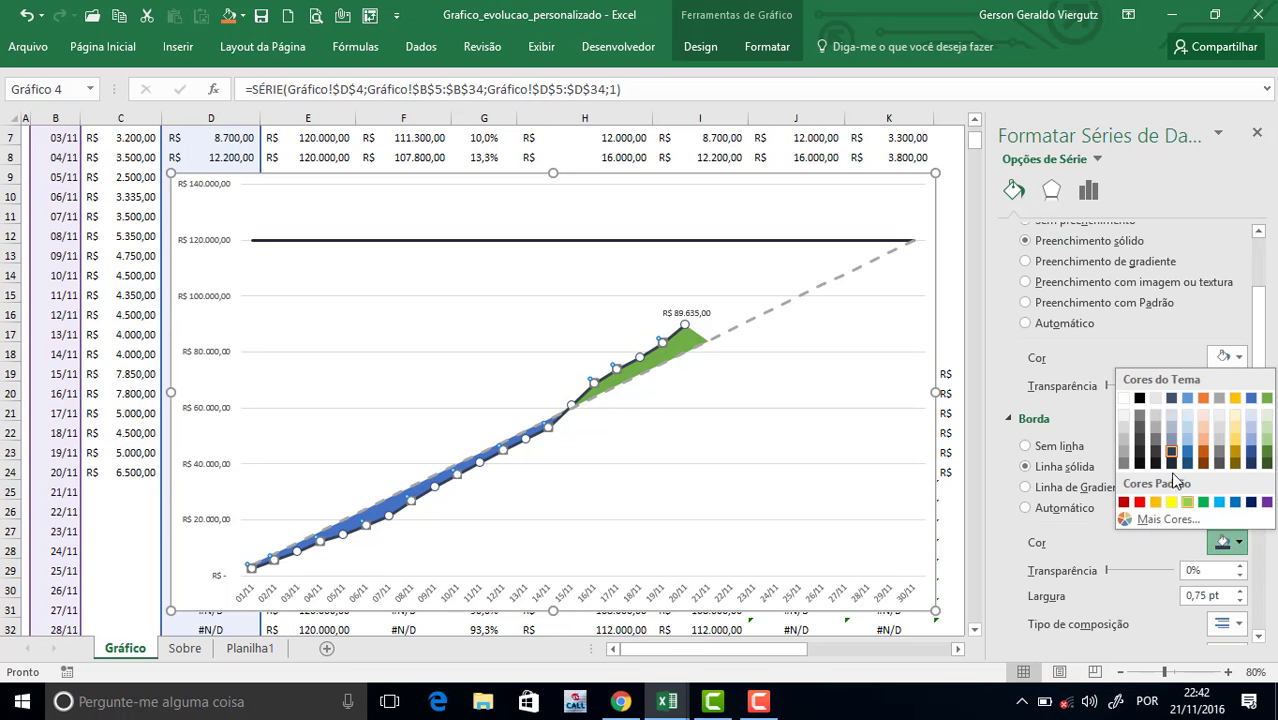
pyautogui.click(1171, 441)
pyautogui.click(819, 365)
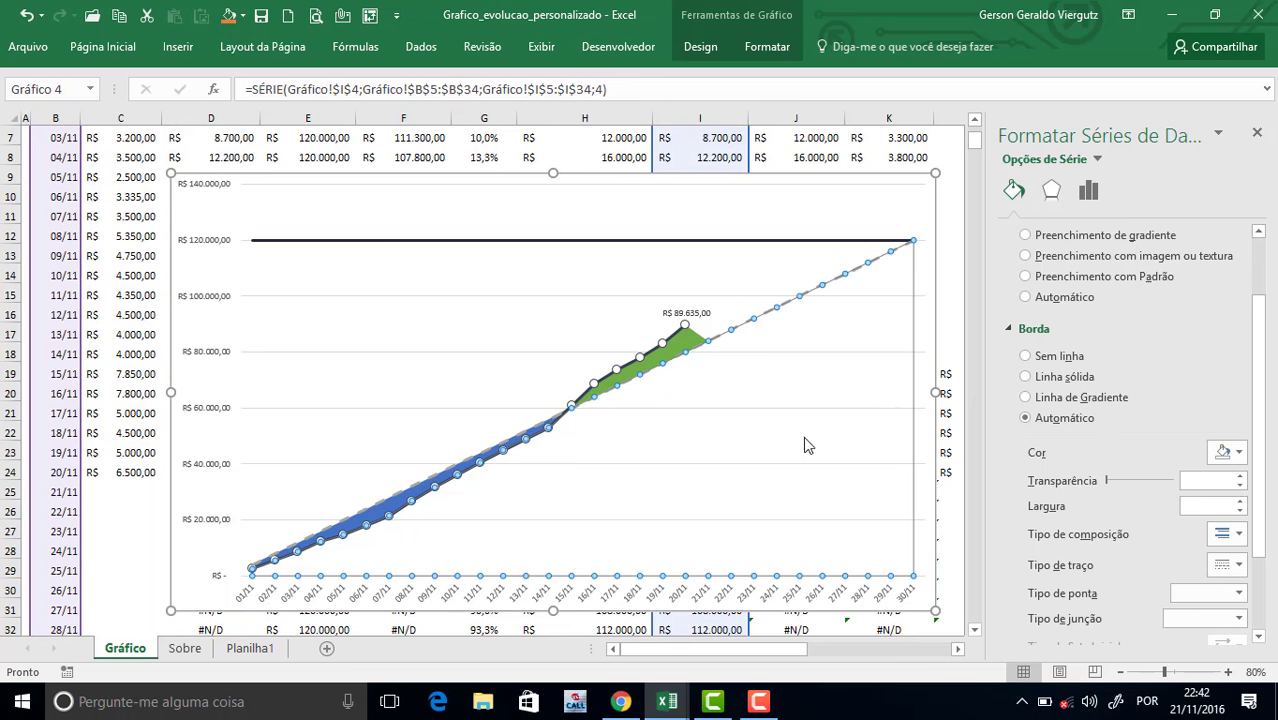
# Apply a solid fill in the dark green theme color to the Acima da Meta area.
pyautogui.click(685, 345)
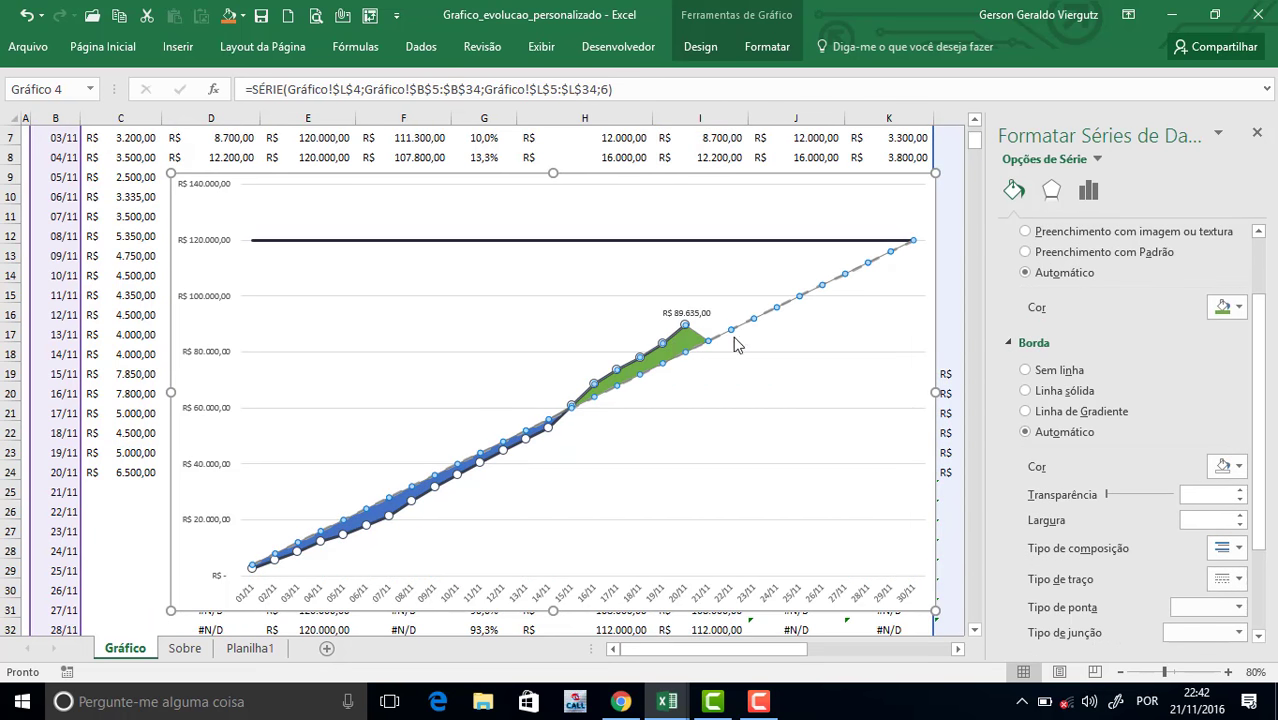
pyautogui.scroll(2, 790, 370)
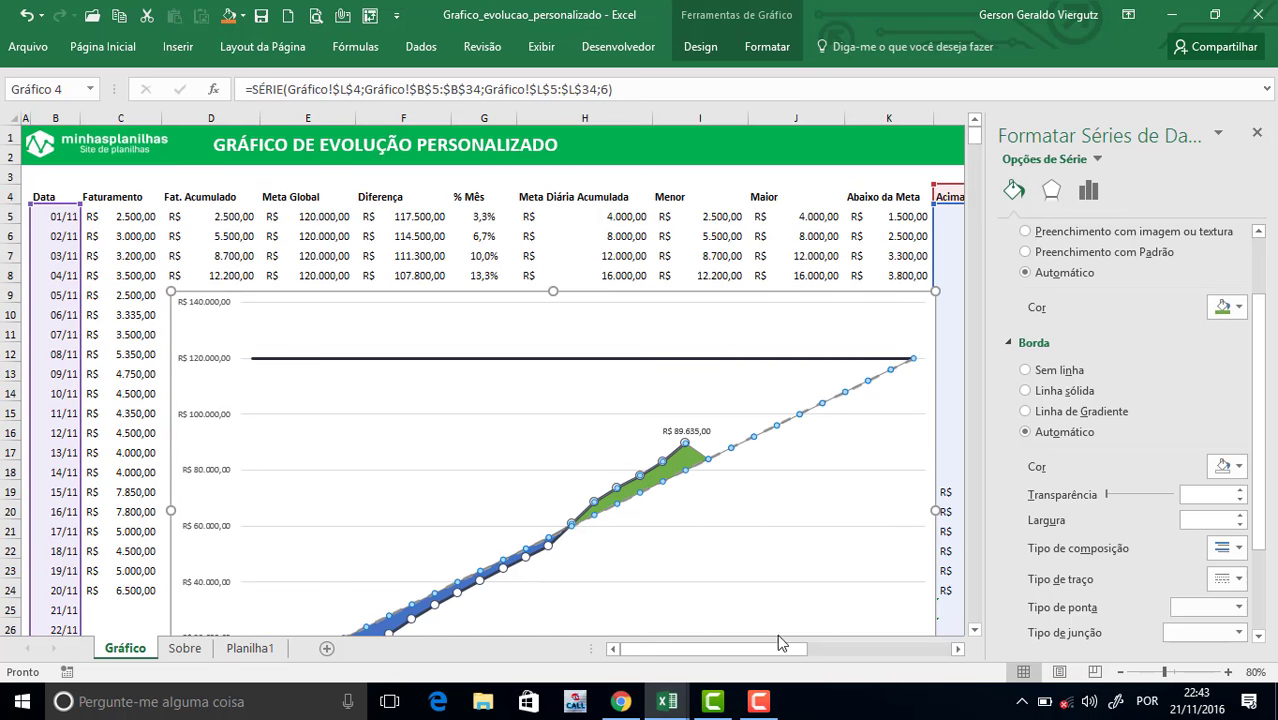
pyautogui.moveTo(782, 643); pyautogui.dragTo(815, 647)
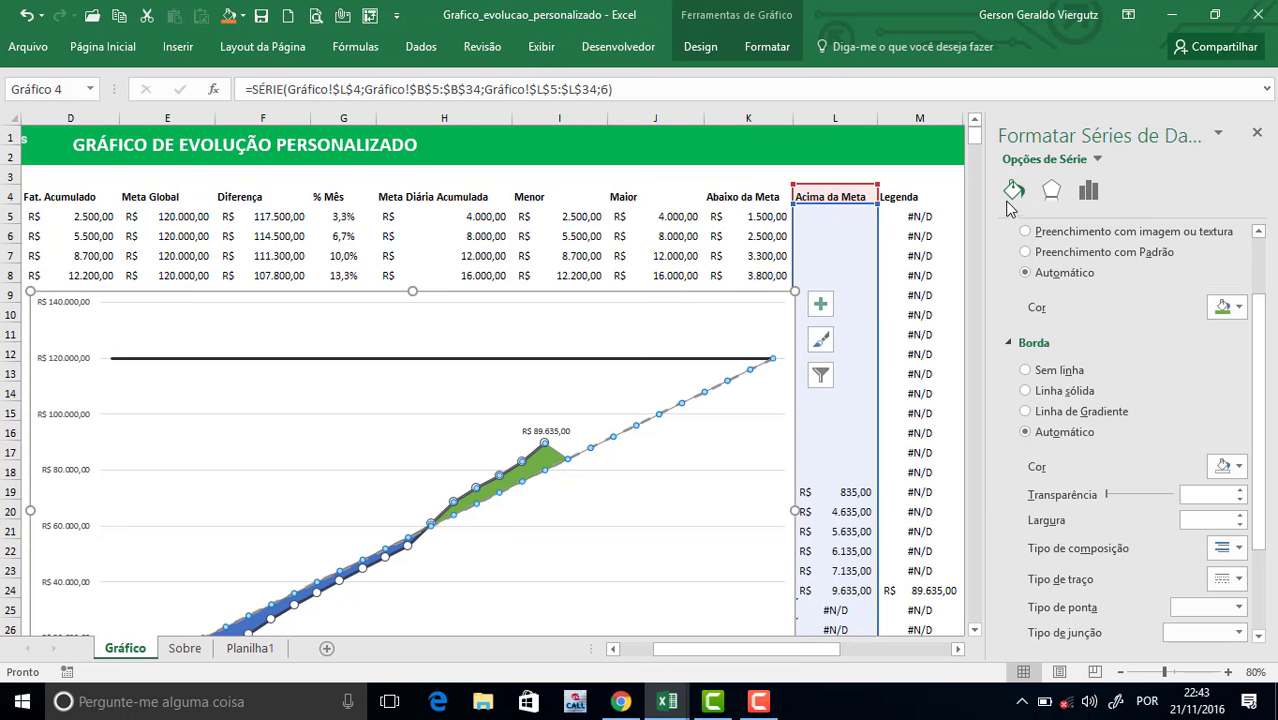
pyautogui.scroll(2, 1100, 300)
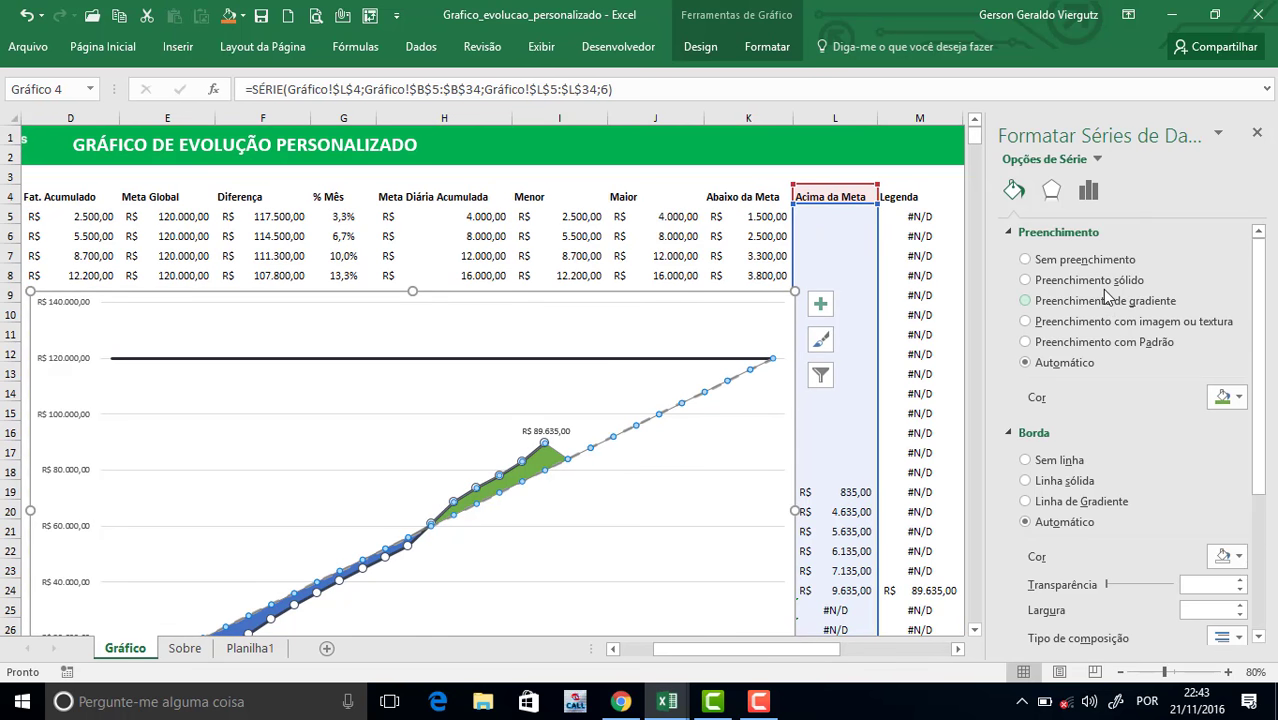
pyautogui.click(1090, 280)
pyautogui.click(1240, 400)
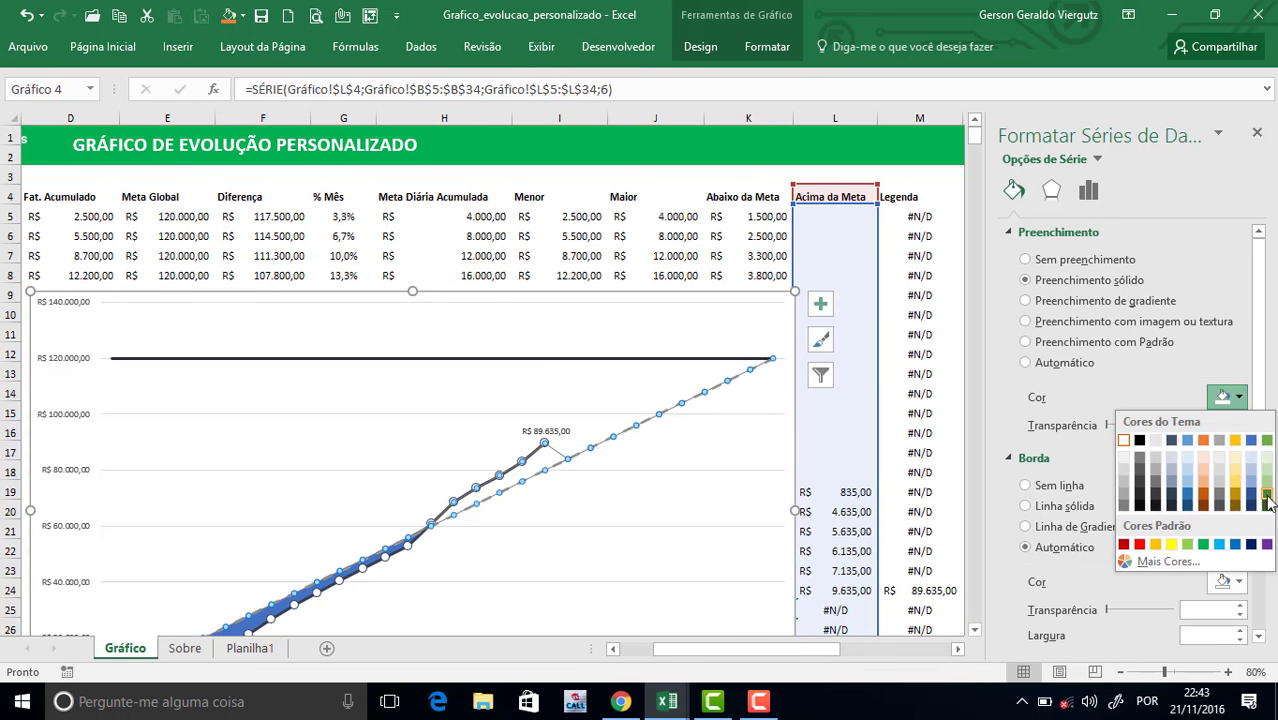
pyautogui.click(1268, 506)
# Try 50% transparency on the Acima da Meta fill and settle on 40%.
pyautogui.click(1210, 424)
pyautogui.write('50')
pyautogui.press('Return')
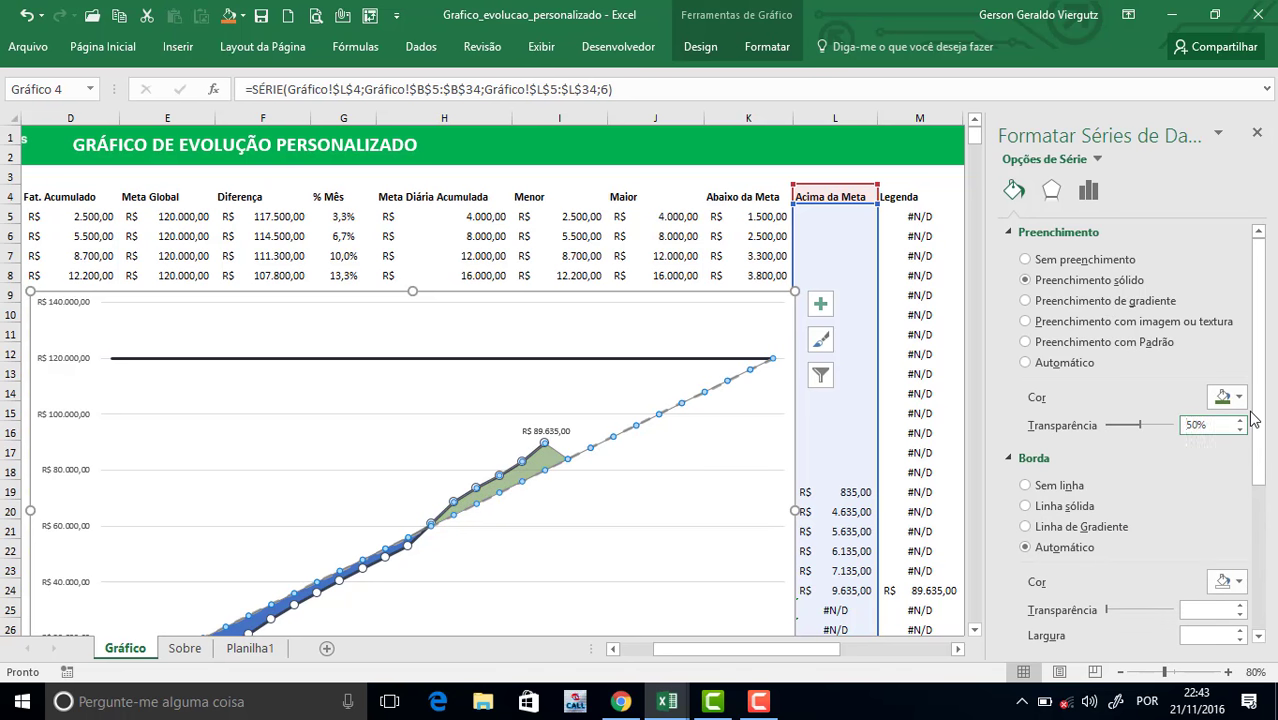
pyautogui.moveTo(1214, 425); pyautogui.dragTo(1133, 337)
pyautogui.write('40')
pyautogui.press('Return')
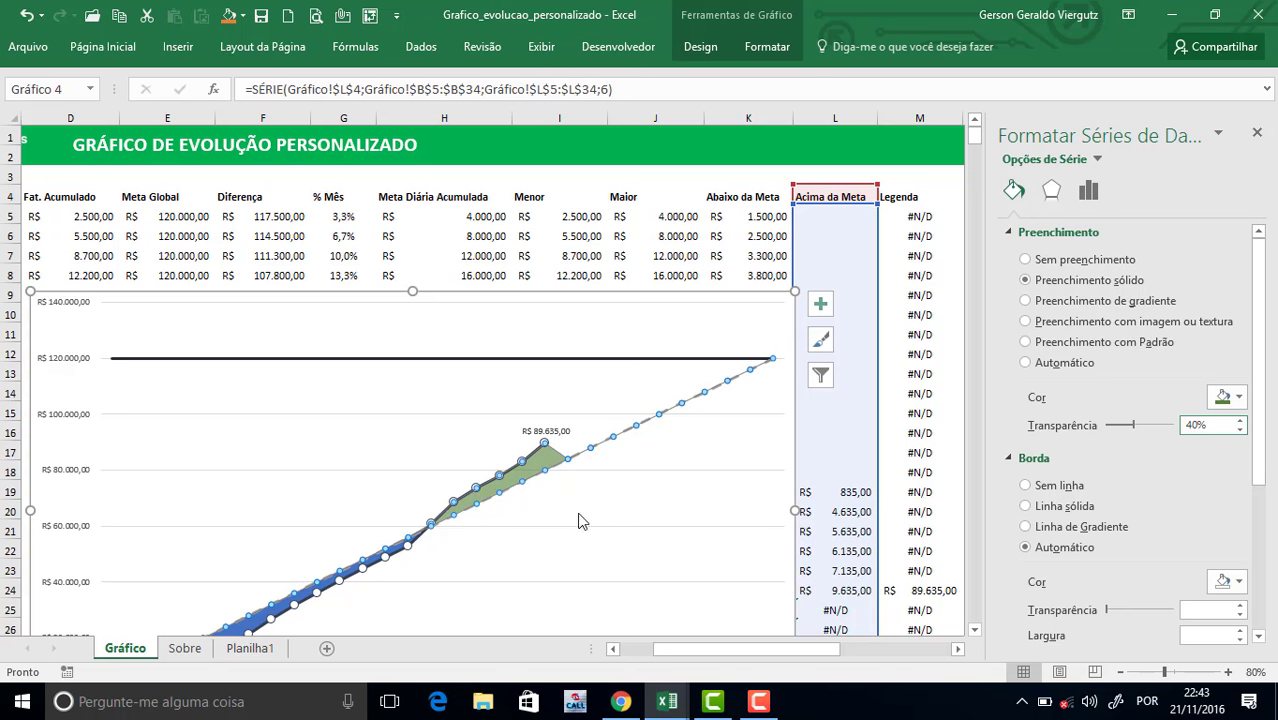
# Format the Abaixo da Meta area with a solid standard red fill at 40% transparency.
pyautogui.click(1096, 160)
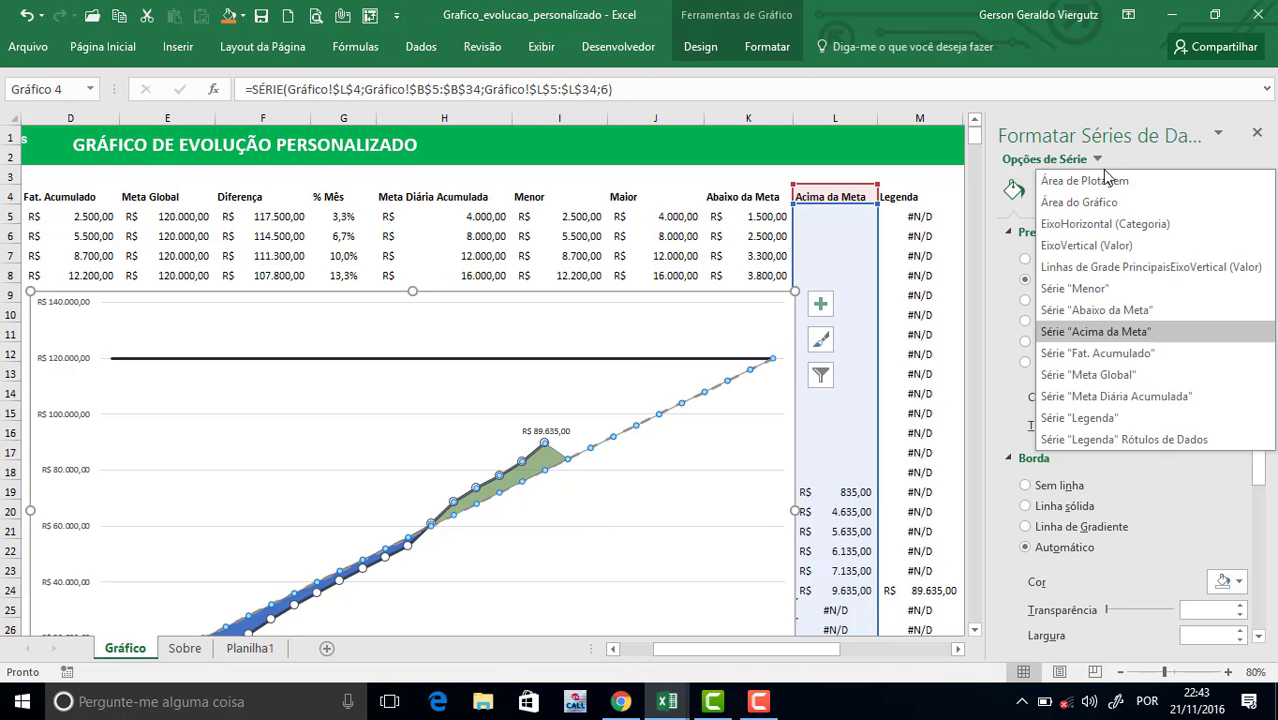
pyautogui.click(1133, 311)
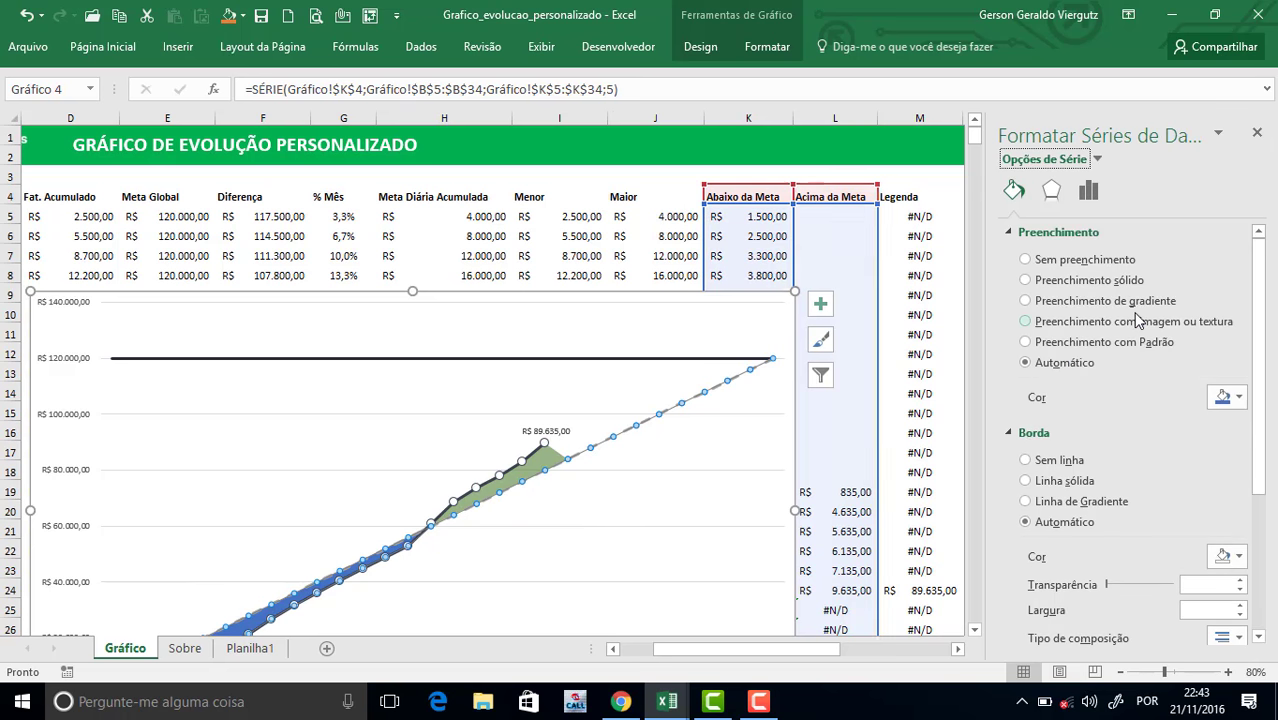
pyautogui.scroll(-2, 450, 525)
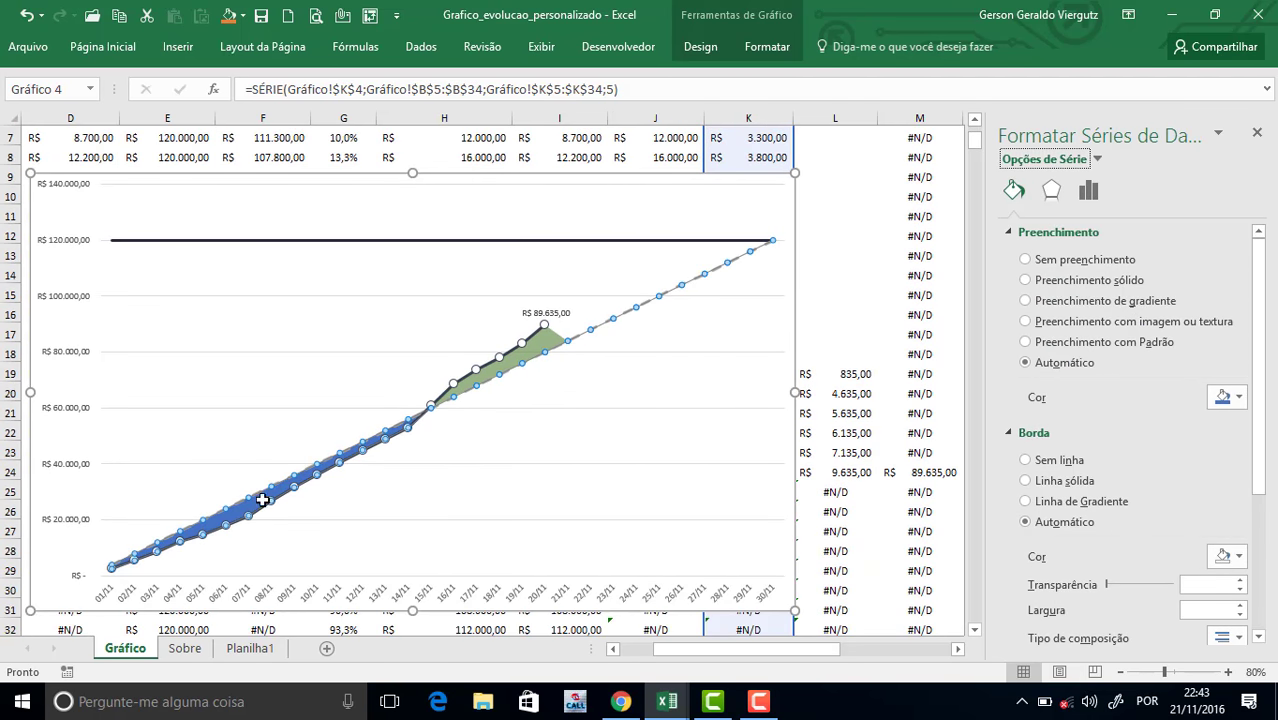
pyautogui.click(1108, 280)
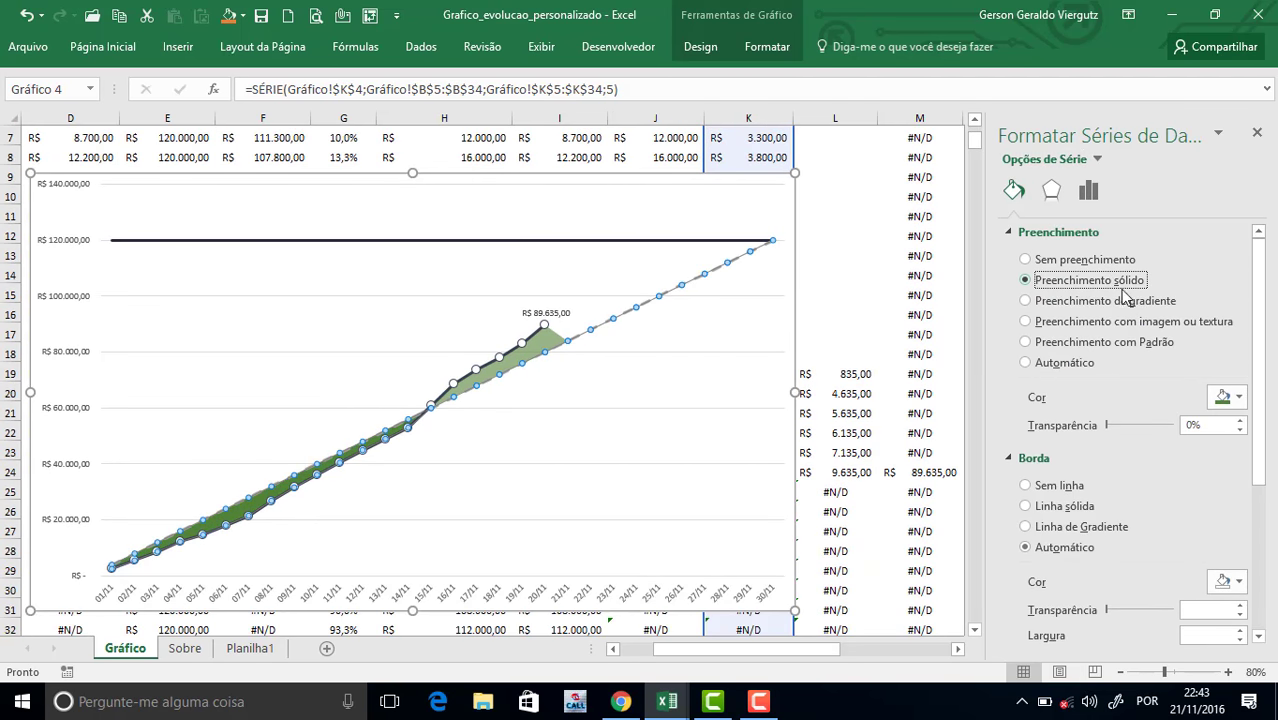
pyautogui.click(1226, 397)
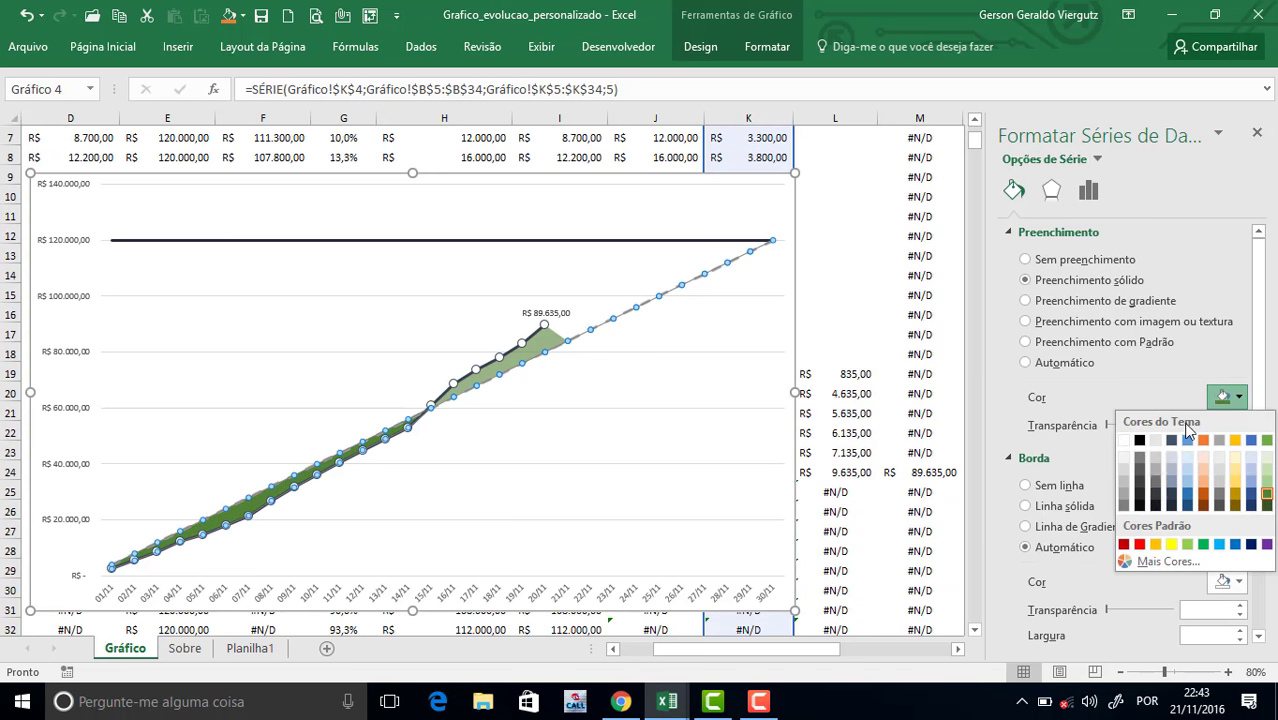
pyautogui.click(1138, 545)
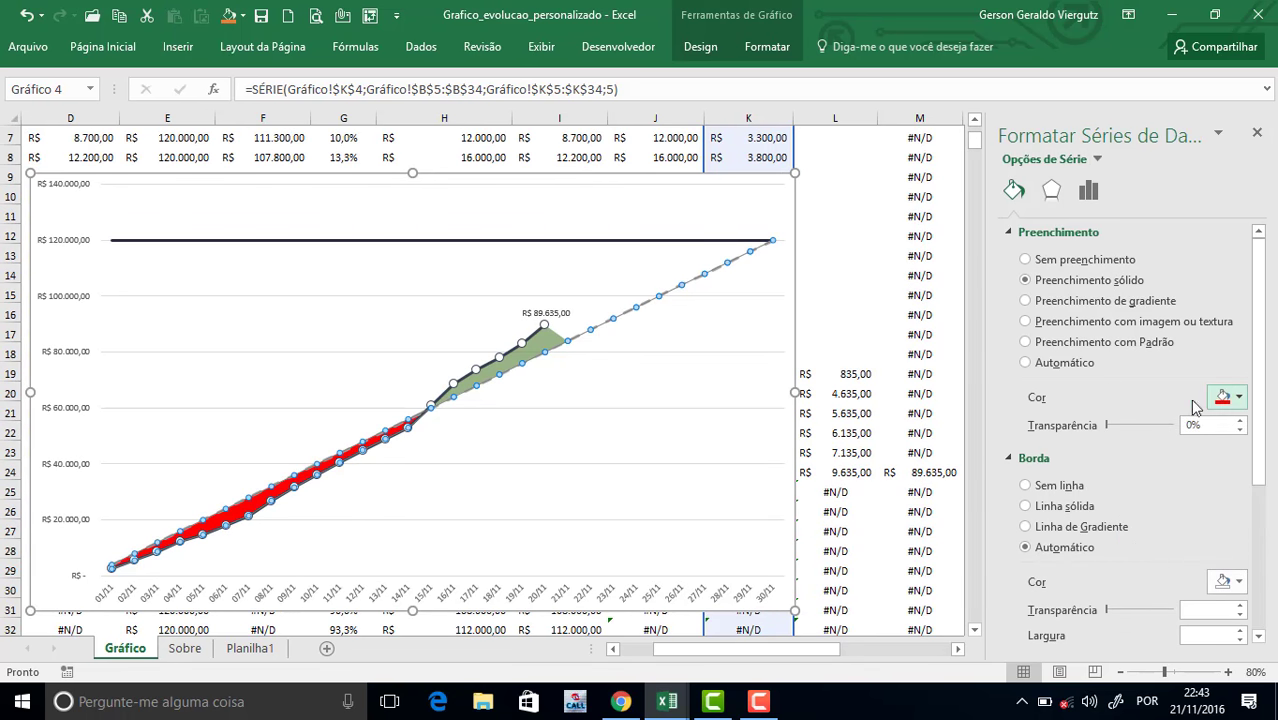
pyautogui.click(1209, 427)
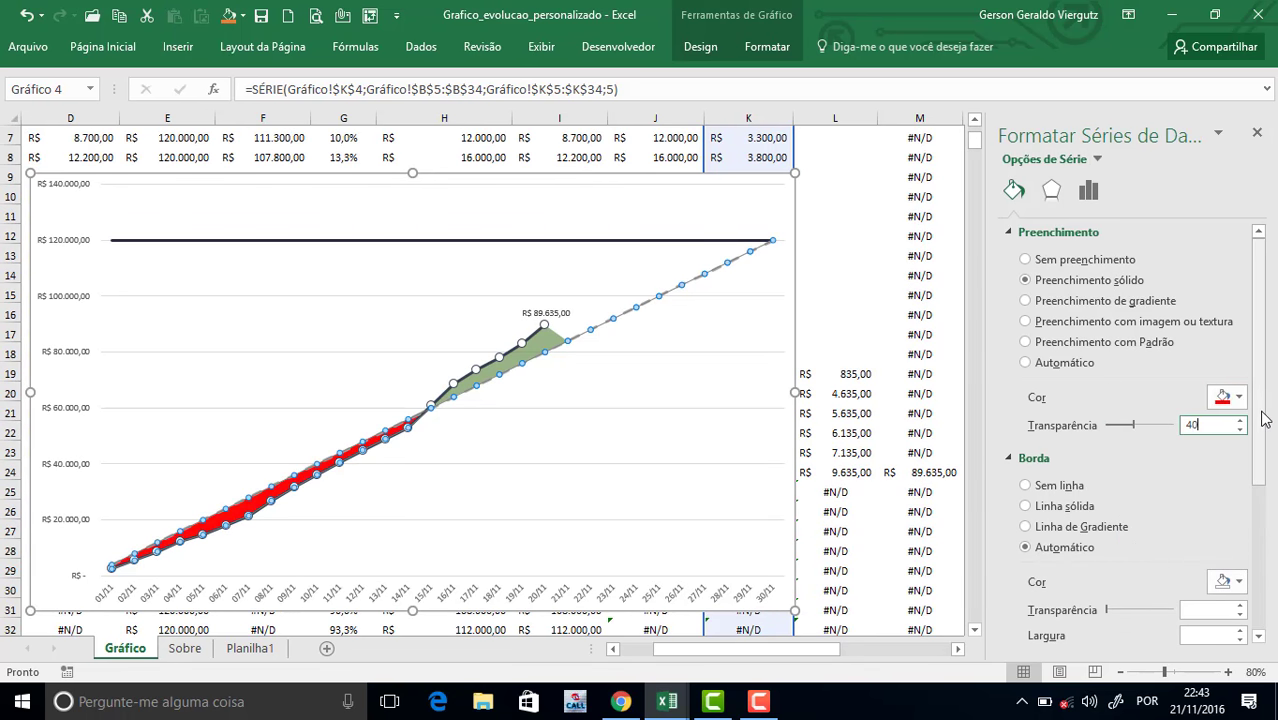
pyautogui.press('Return')
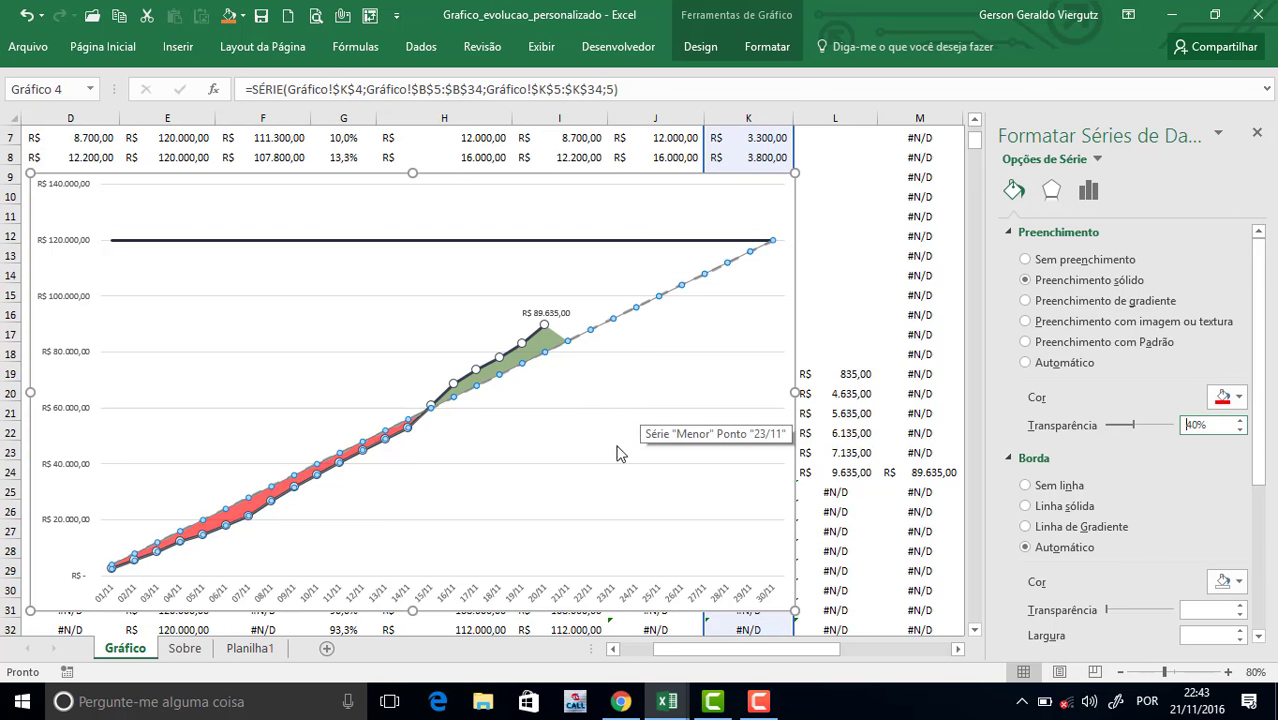
# Delete the horizontal major gridlines from the chart.
pyautogui.click(578, 463)
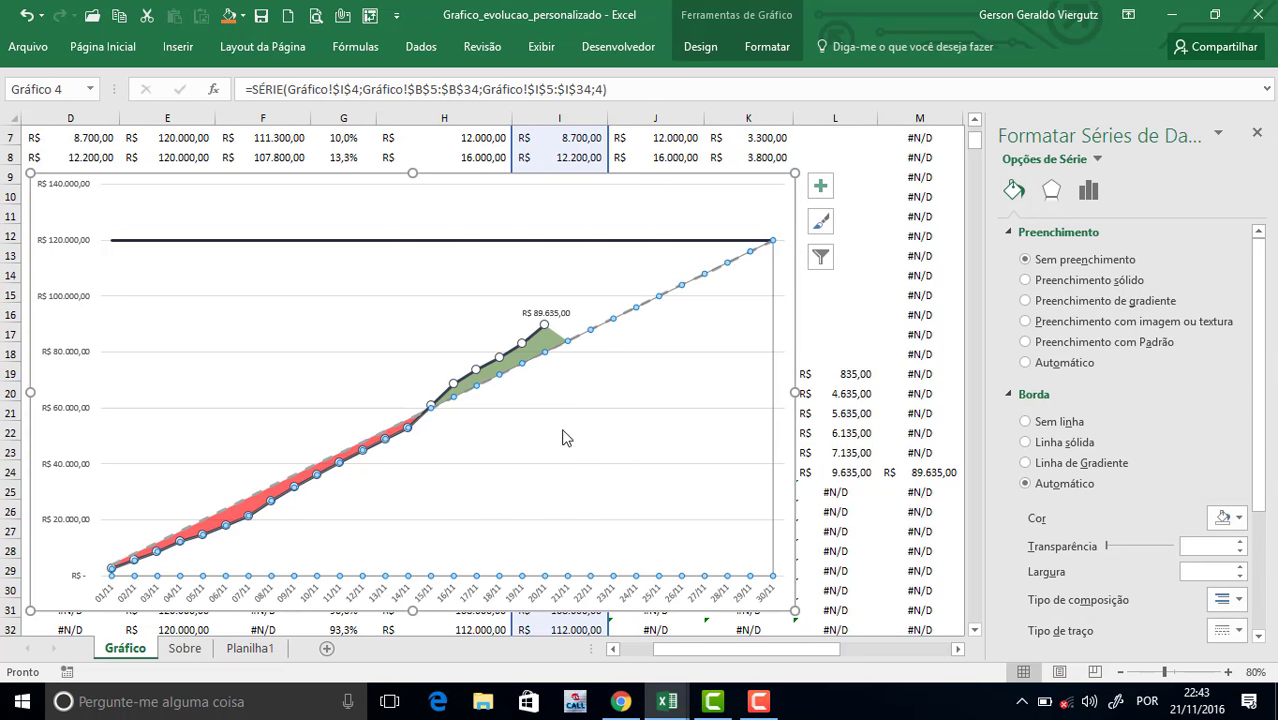
pyautogui.click(385, 268)
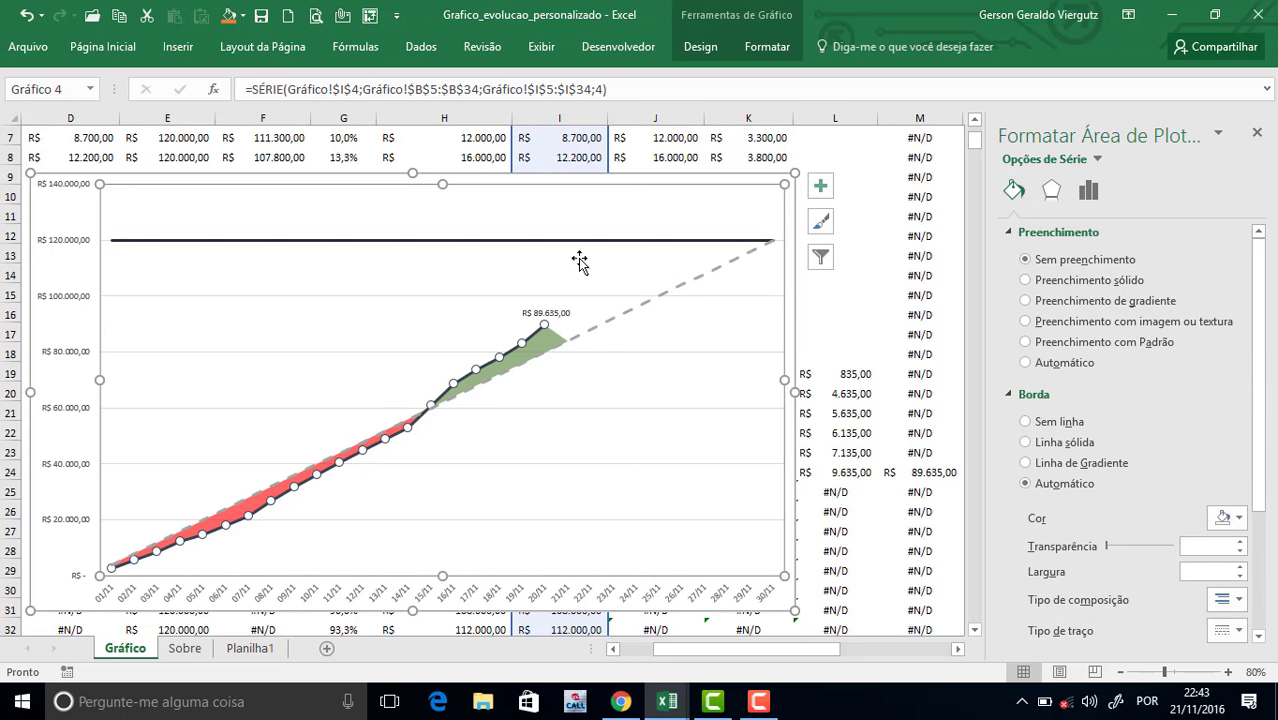
pyautogui.click(728, 302)
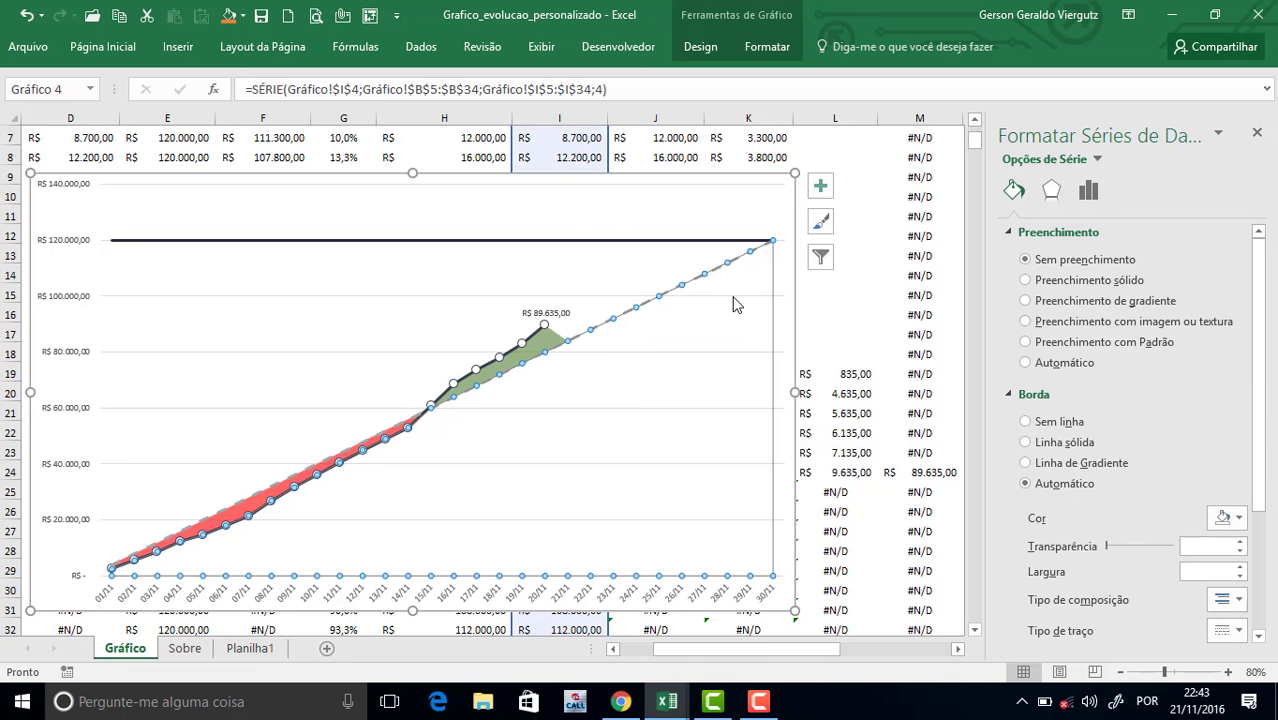
pyautogui.click(221, 296)
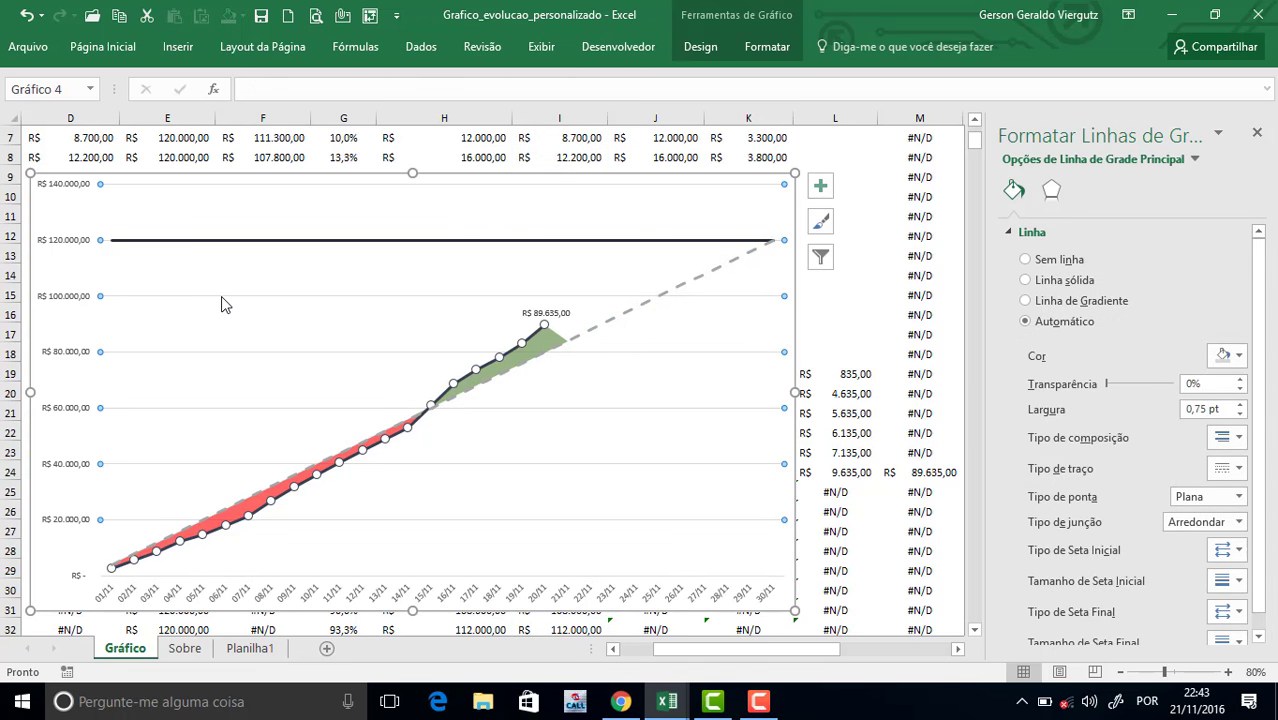
pyautogui.click(221, 298)
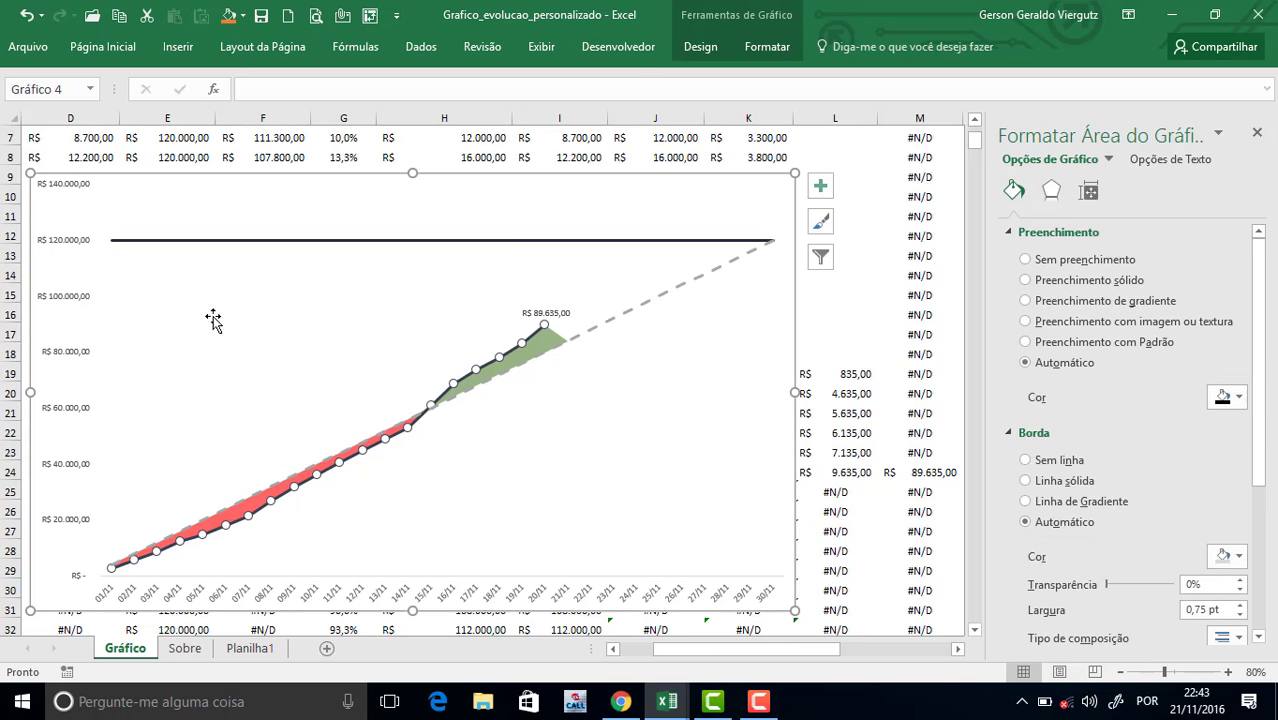
# Set the major unit of the horizontal date axis to 2 days.
pyautogui.rightClick(410, 597)
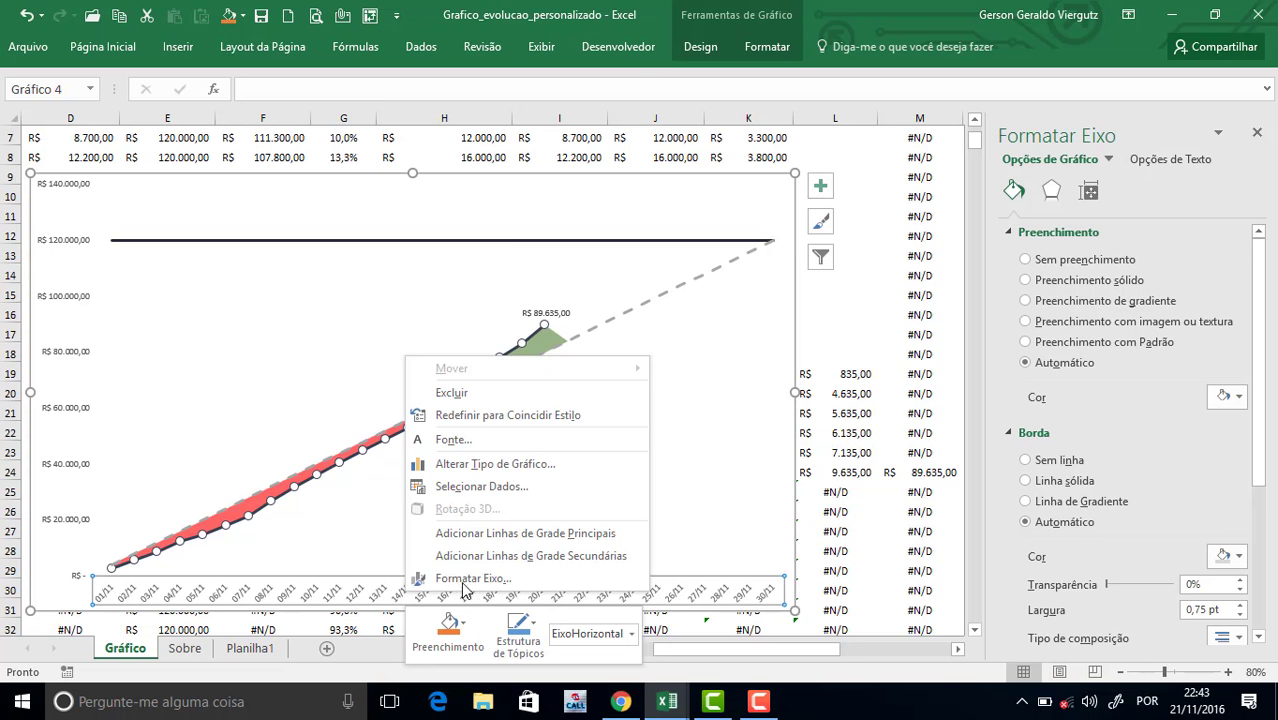
pyautogui.click(463, 579)
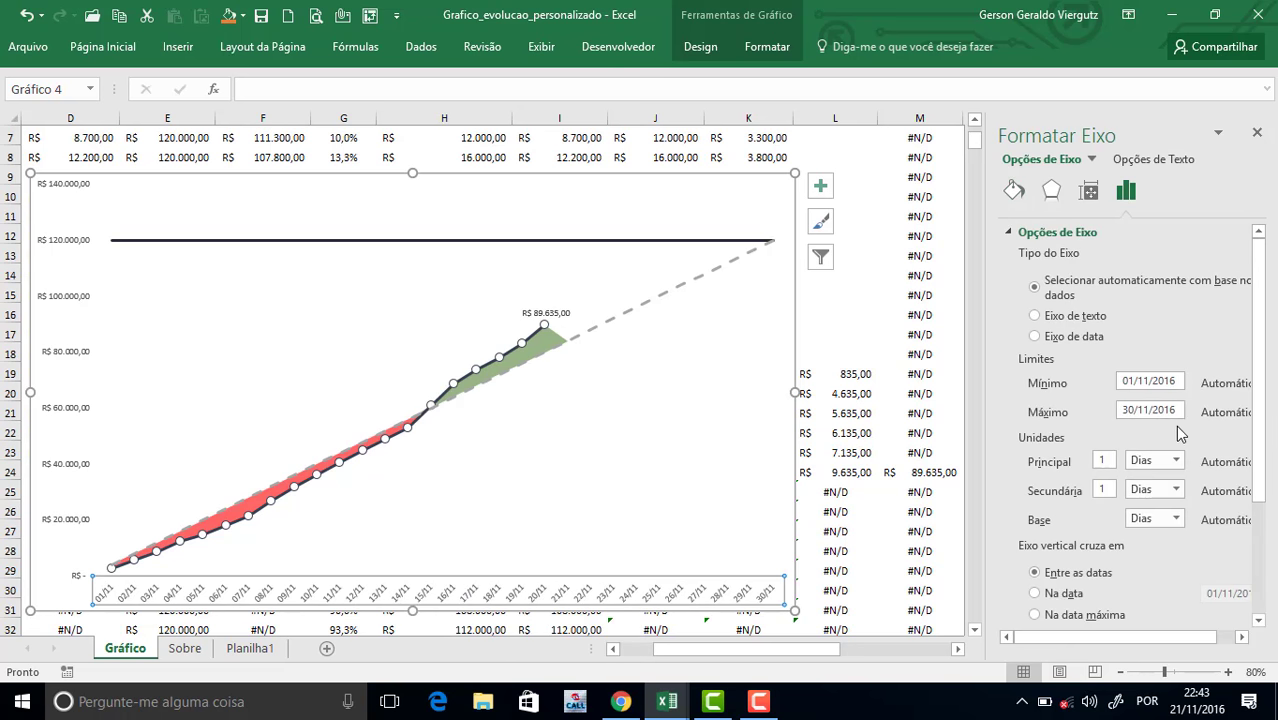
pyautogui.doubleClick(1100, 461)
pyautogui.press('Return')
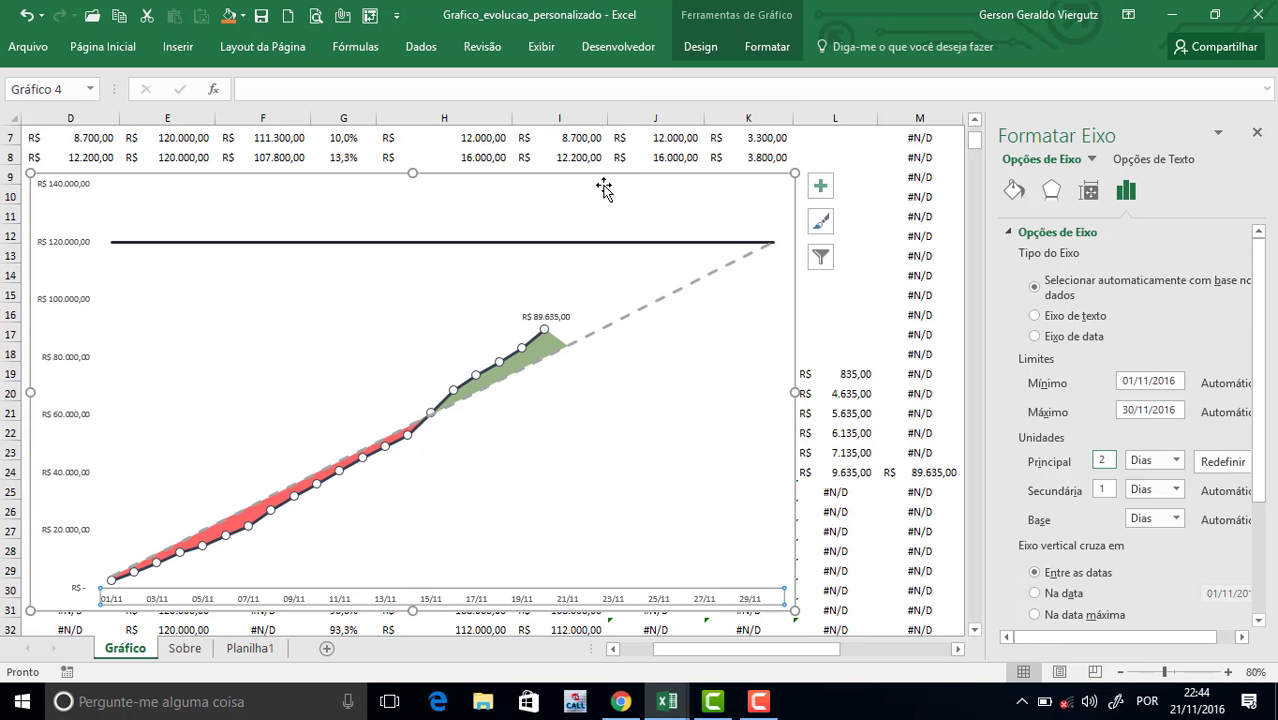
# Move the chart up to sit just below the green title banner.
pyautogui.scroll(2, 600, 177)
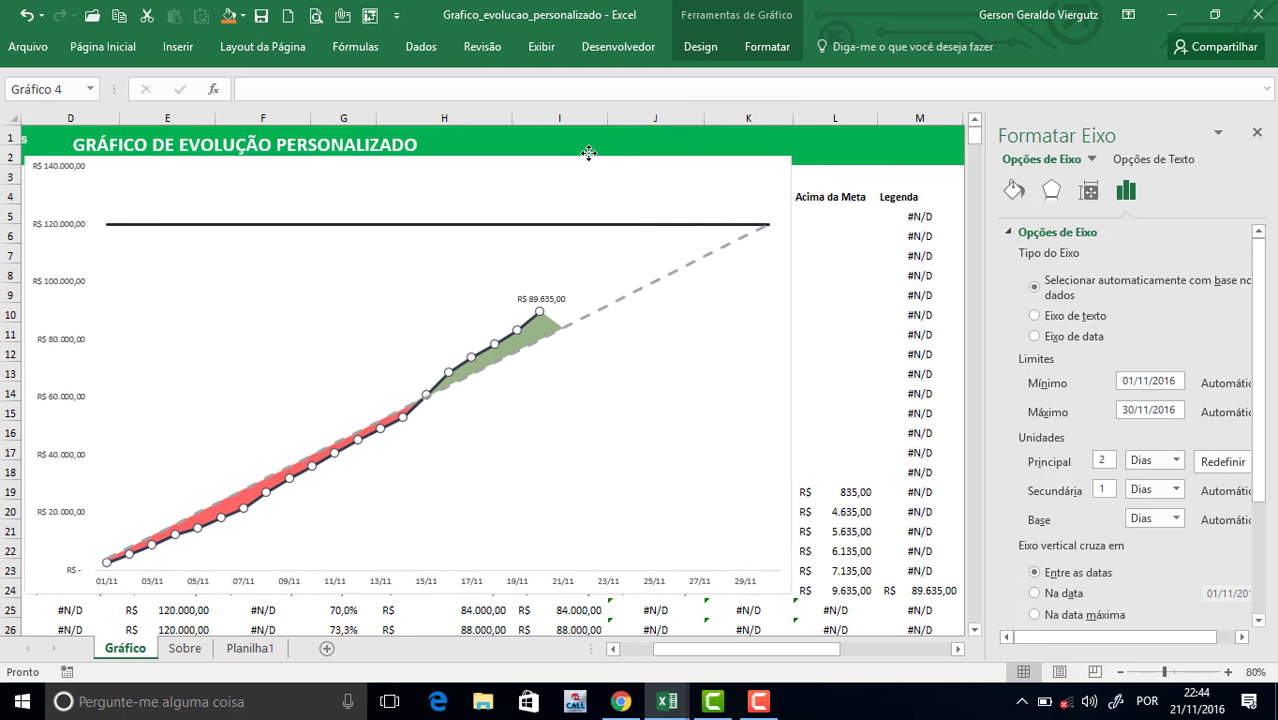
pyautogui.click(596, 167)
pyautogui.moveTo(713, 650); pyautogui.dragTo(643, 648)
# Increase the font size of the latest-value data label to 10,5.
pyautogui.click(676, 310)
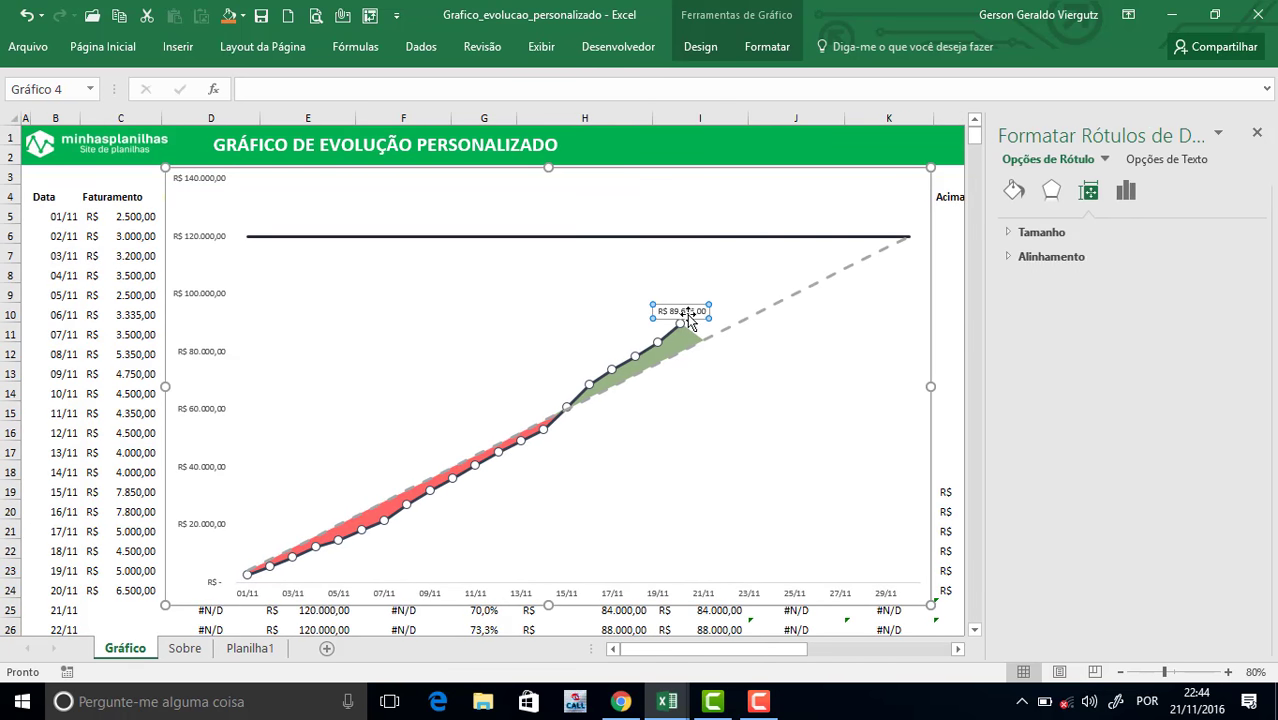
pyautogui.click(105, 50)
pyautogui.click(259, 85)
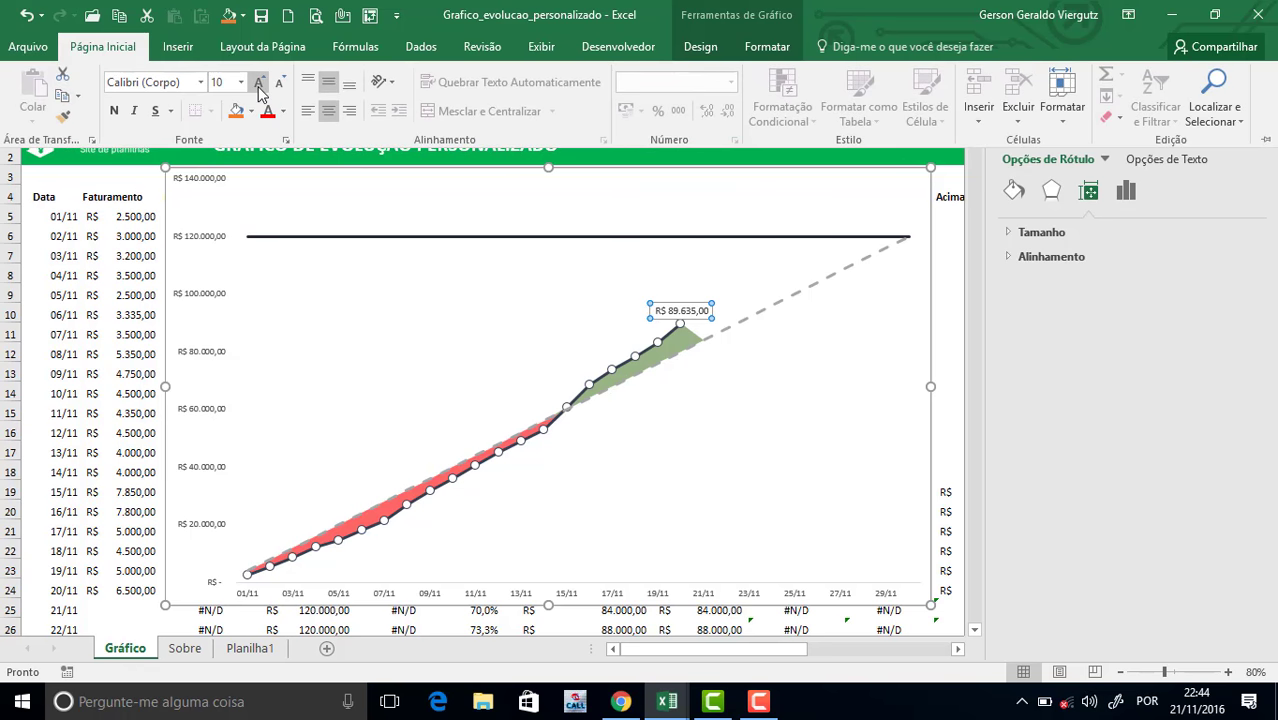
pyautogui.click(258, 86)
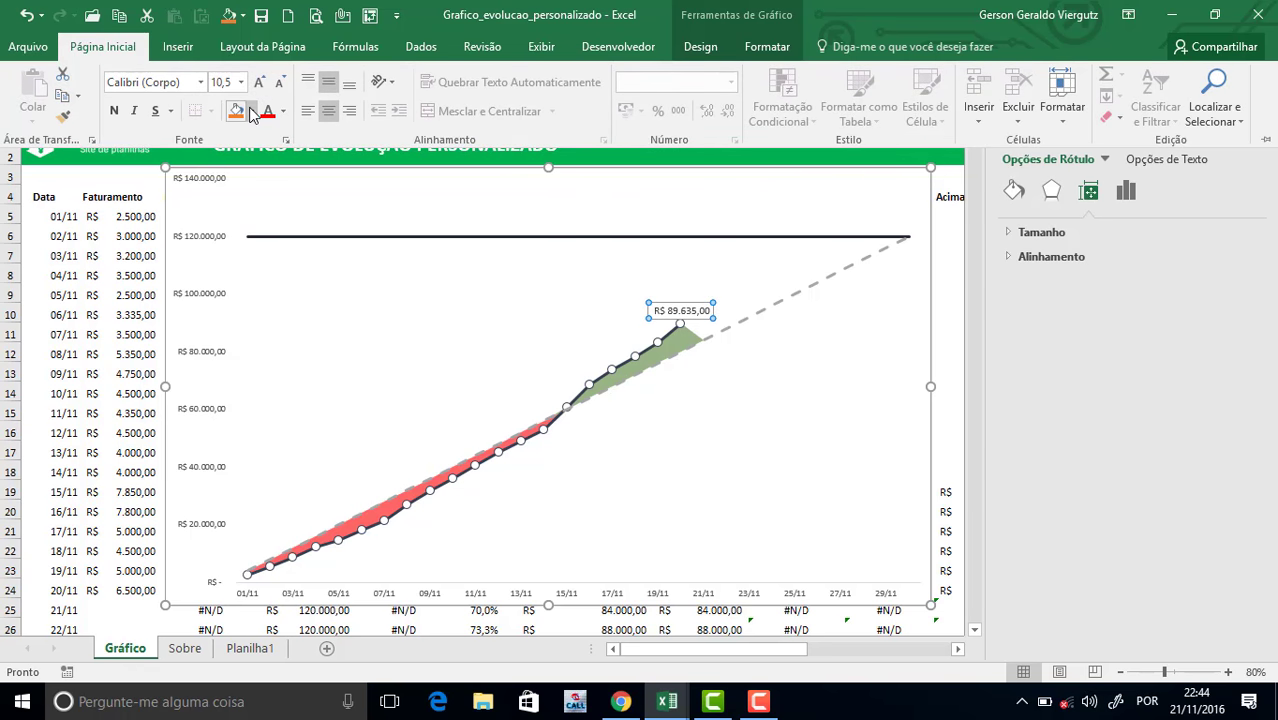
# Give the latest-value label a dark blue-gray fill and white text at size 11, and close the formatting pane.
pyautogui.click(251, 111)
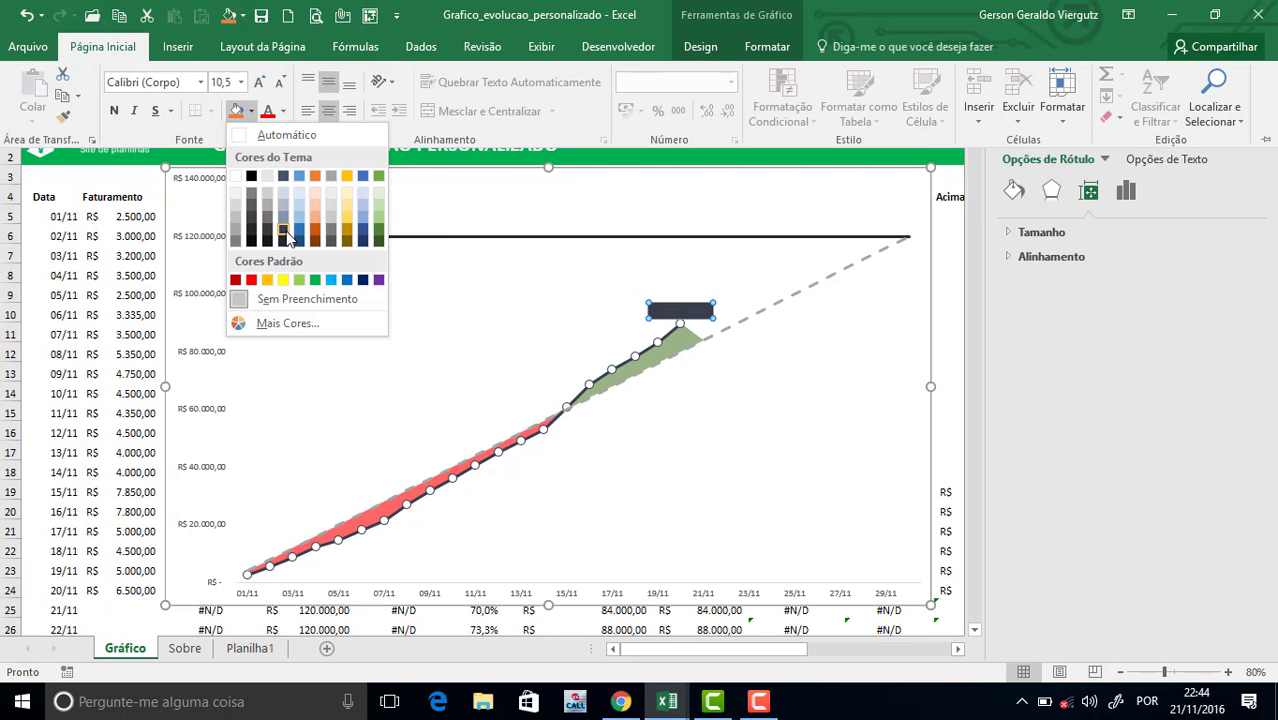
pyautogui.click(287, 236)
pyautogui.click(283, 111)
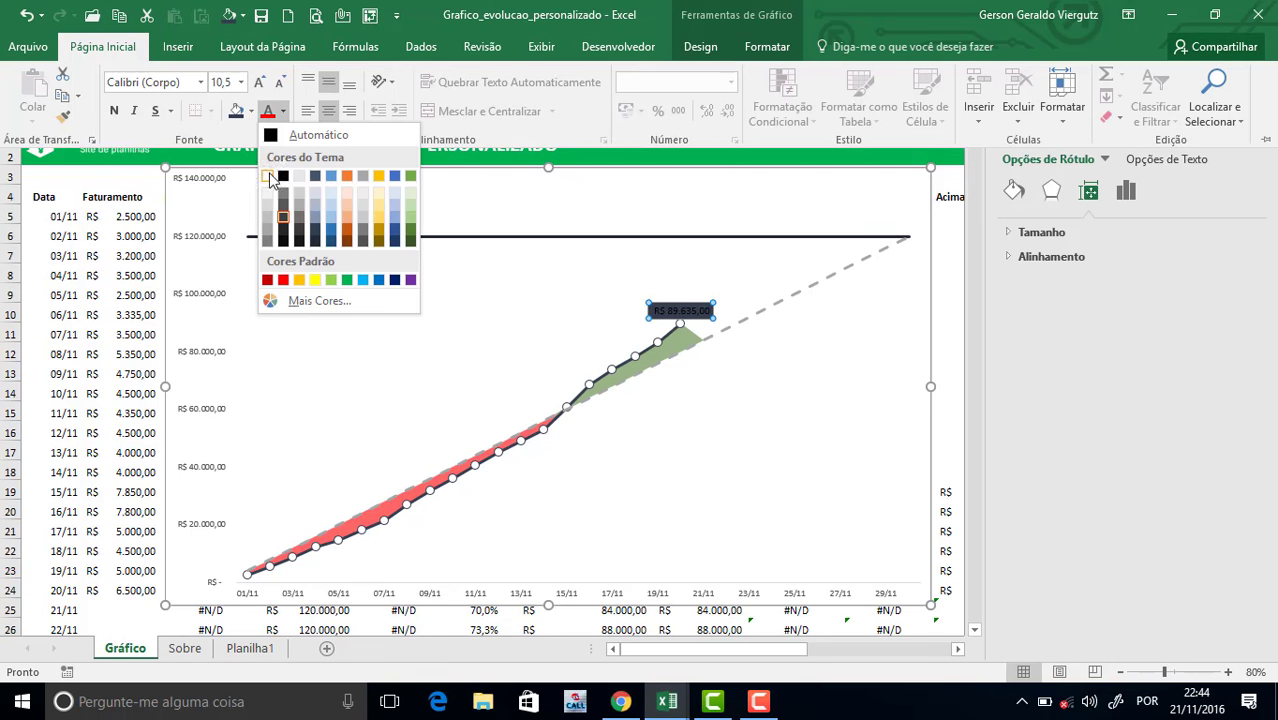
pyautogui.click(268, 177)
pyautogui.click(259, 83)
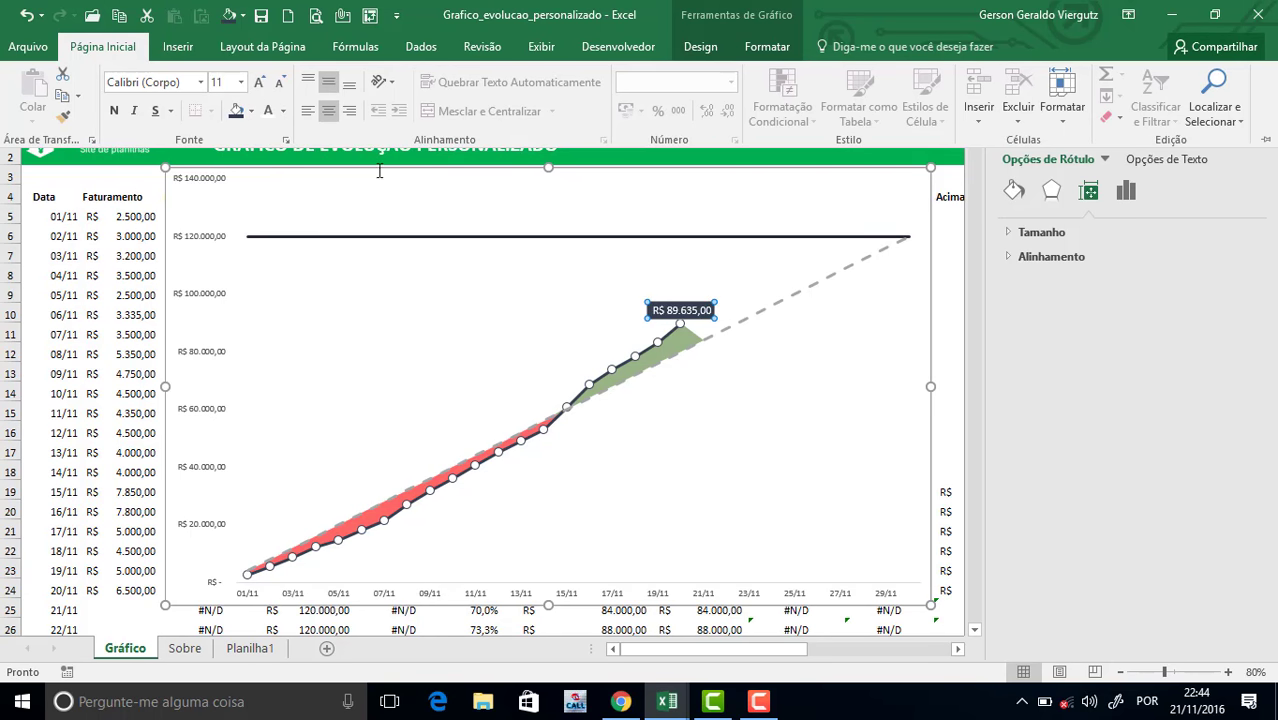
pyautogui.click(633, 206)
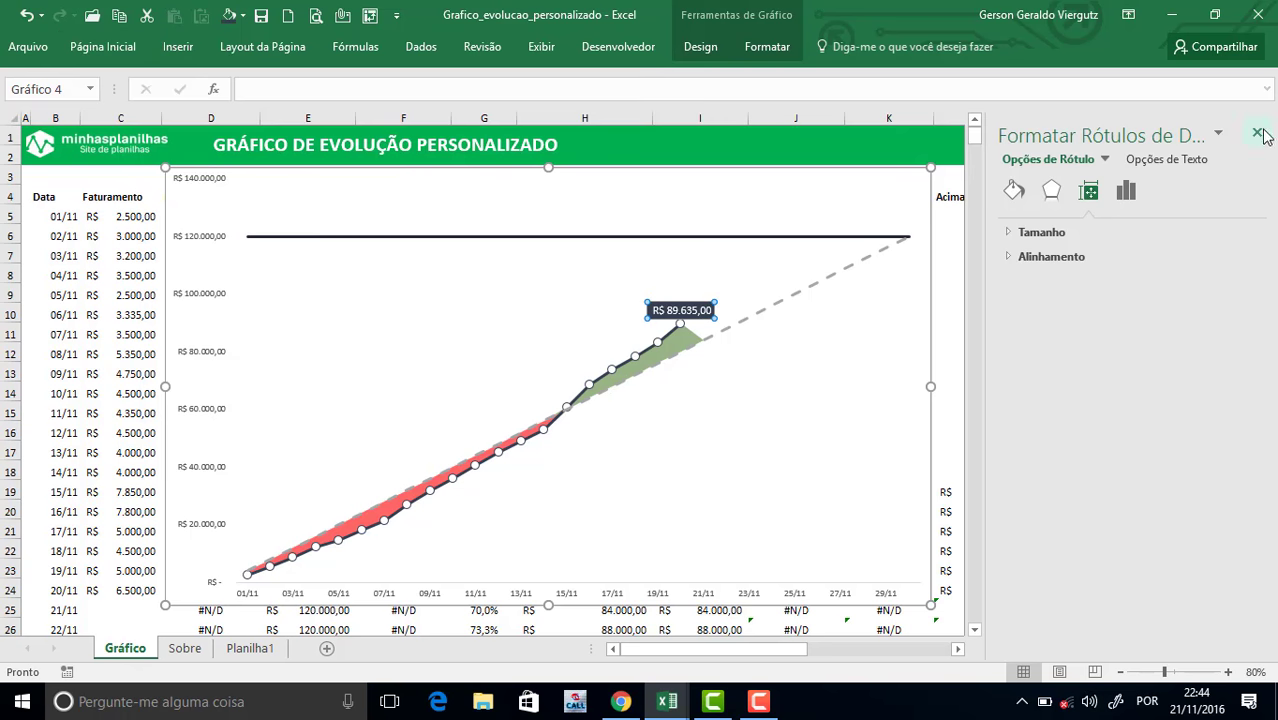
pyautogui.click(1258, 133)
pyautogui.click(1184, 313)
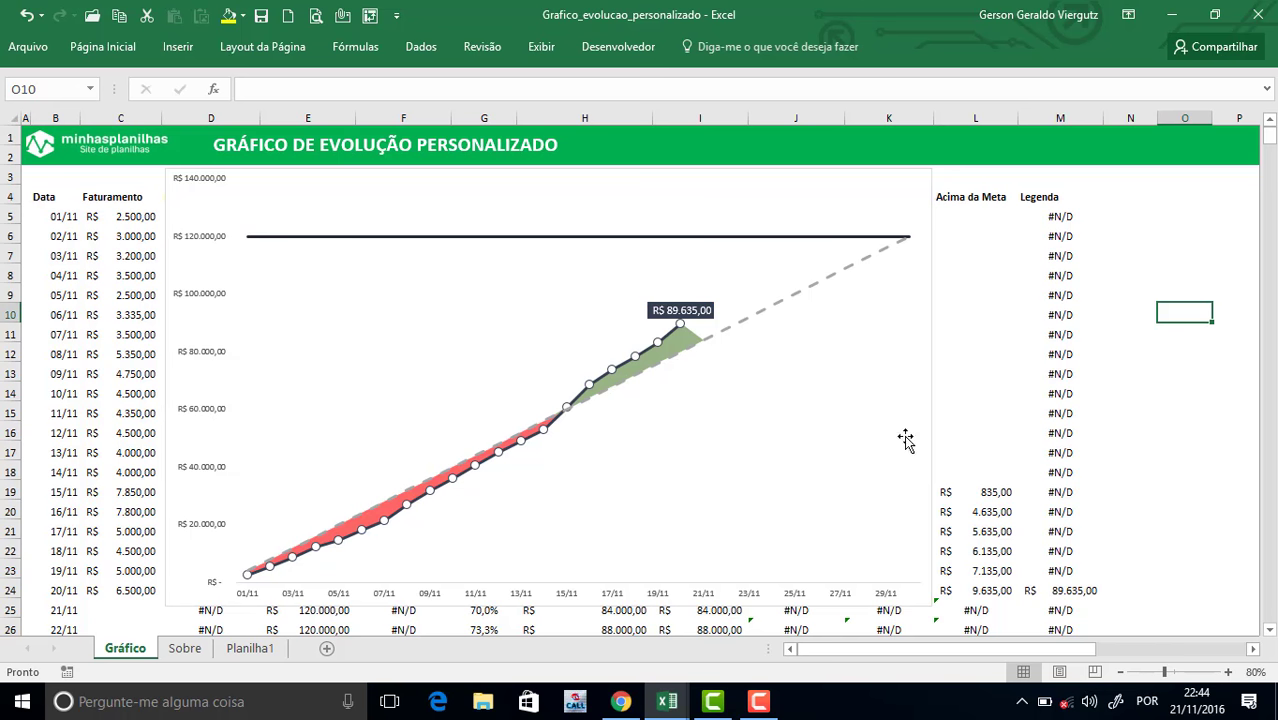
# Shift the chart below the column headers and examine which columns feed the Menor, Meta Diária Acumulada, Meta Global and Fat. Acumulado series.
pyautogui.click(392, 180)
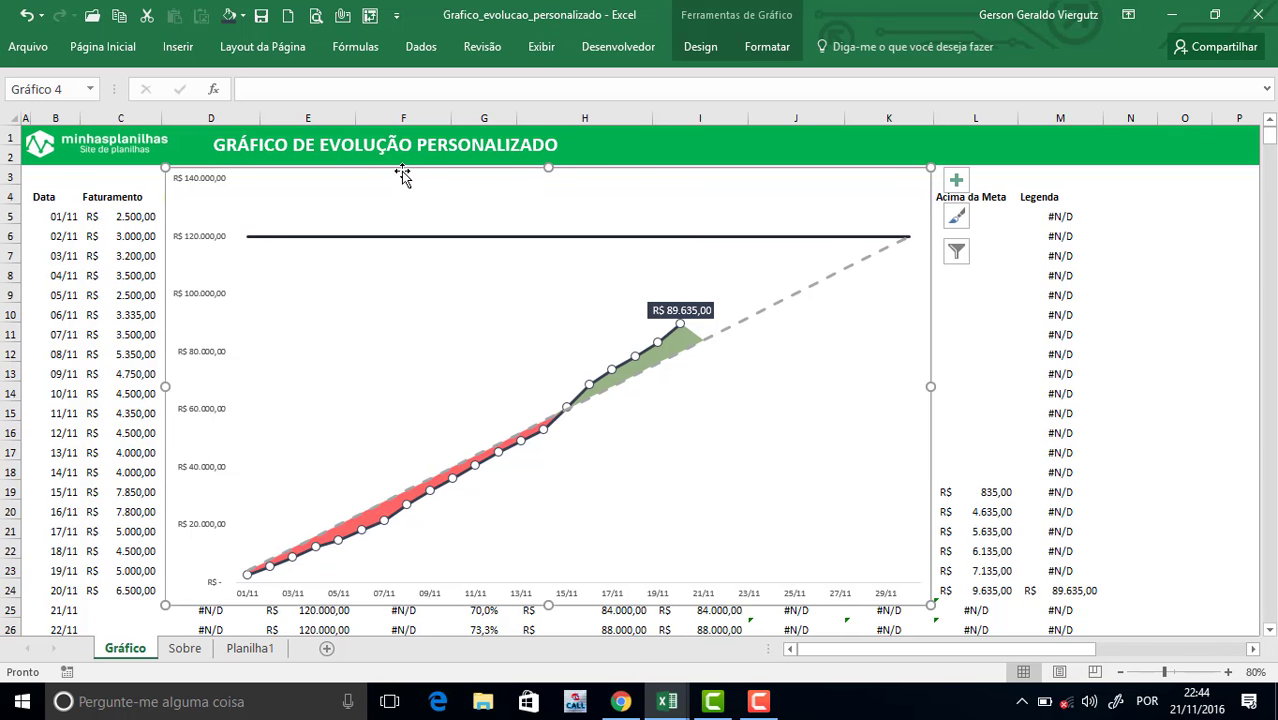
pyautogui.moveTo(425, 222); pyautogui.dragTo(337, 214)
pyautogui.click(673, 575)
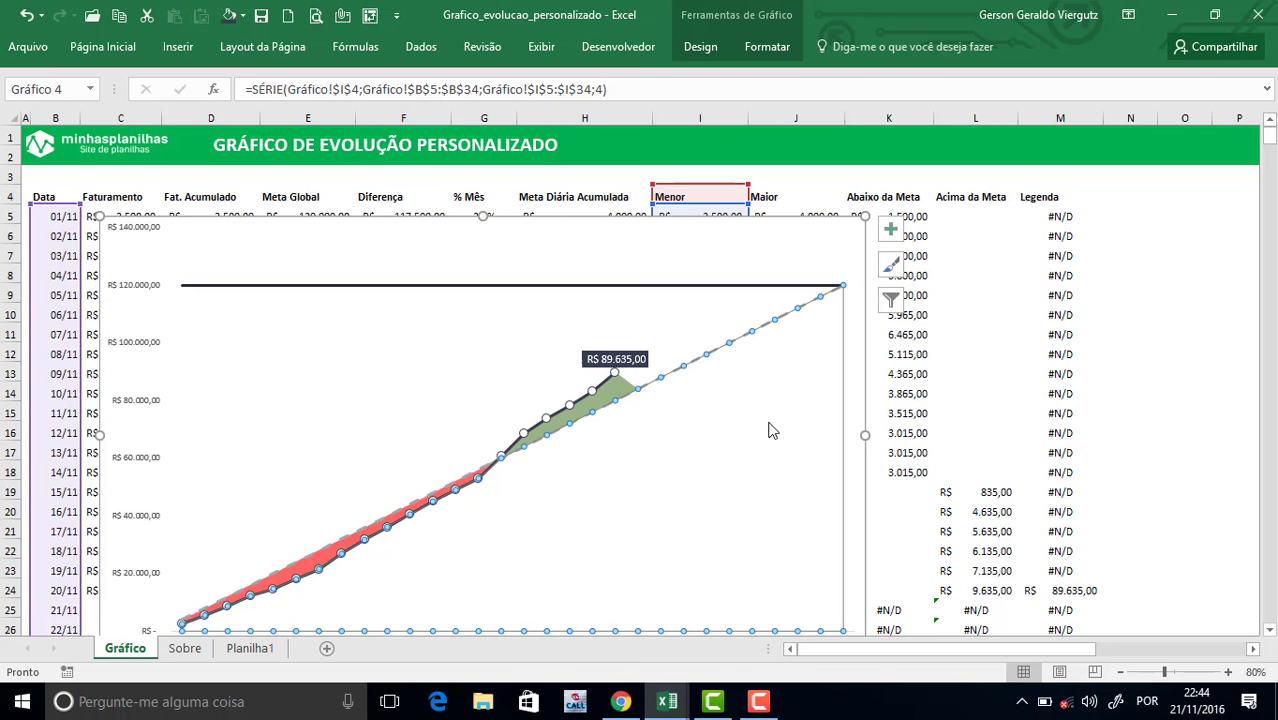
pyautogui.click(679, 385)
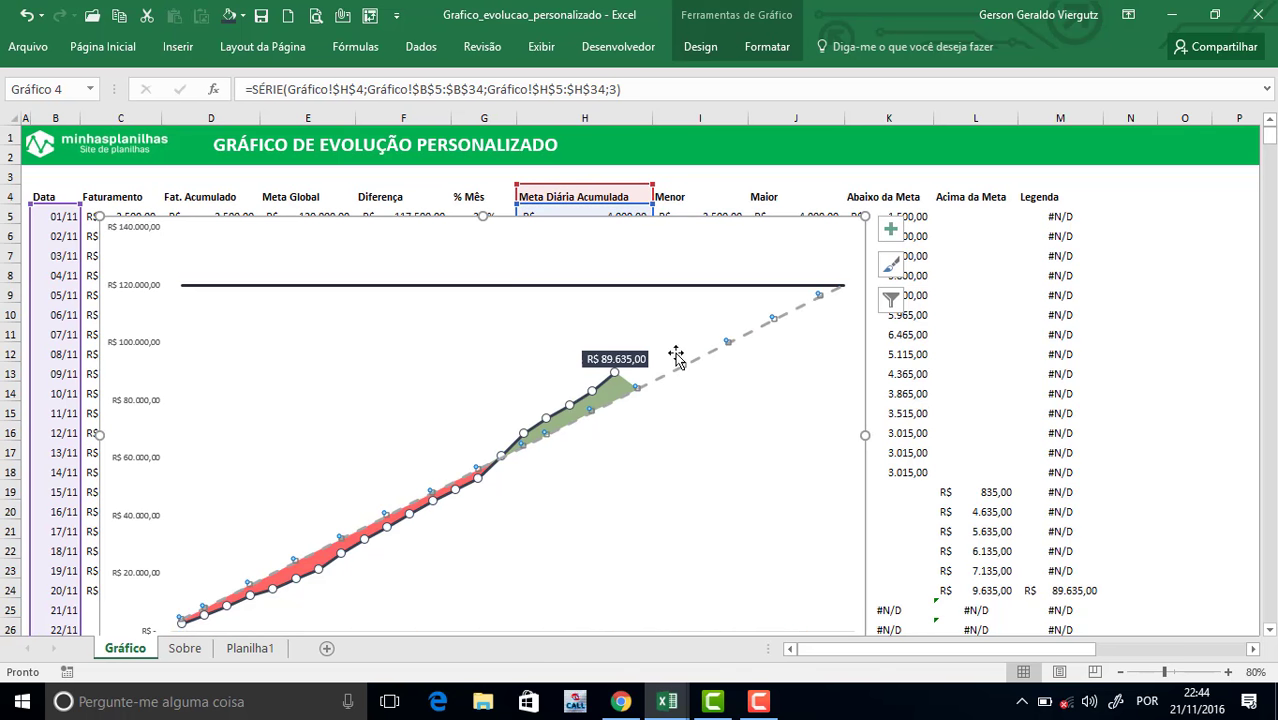
pyautogui.press('Down')
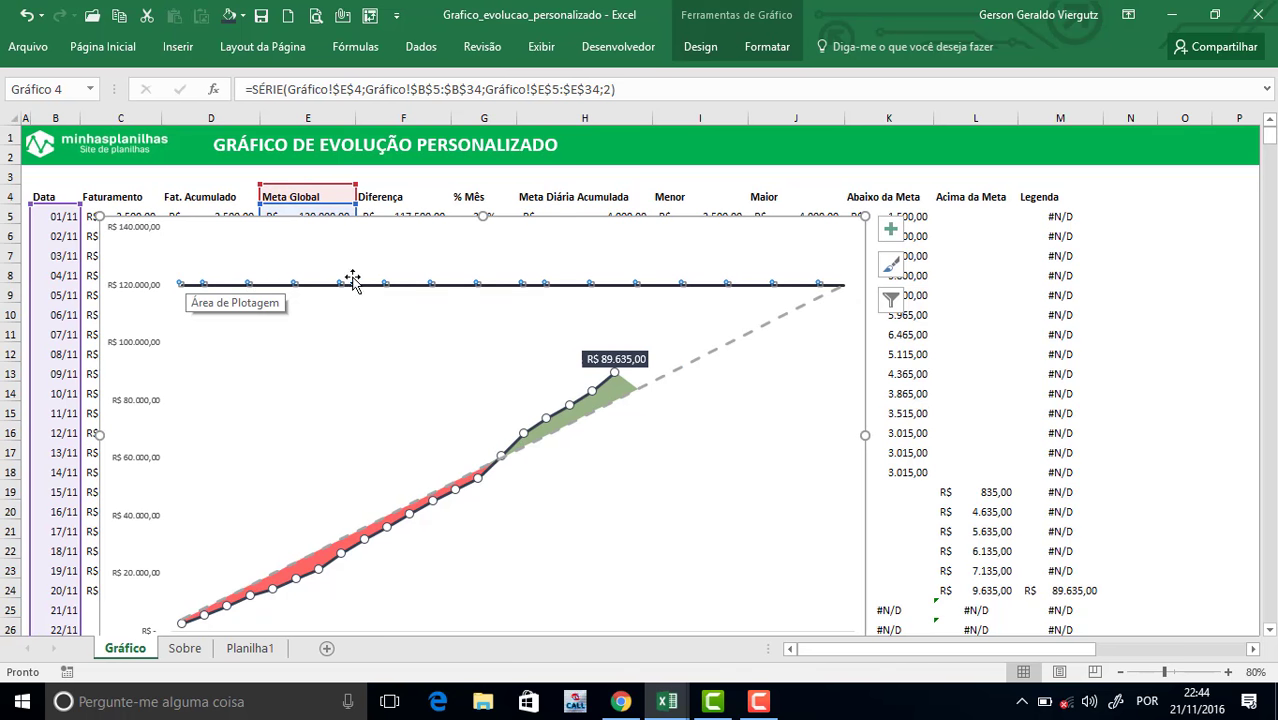
pyautogui.press('Up')
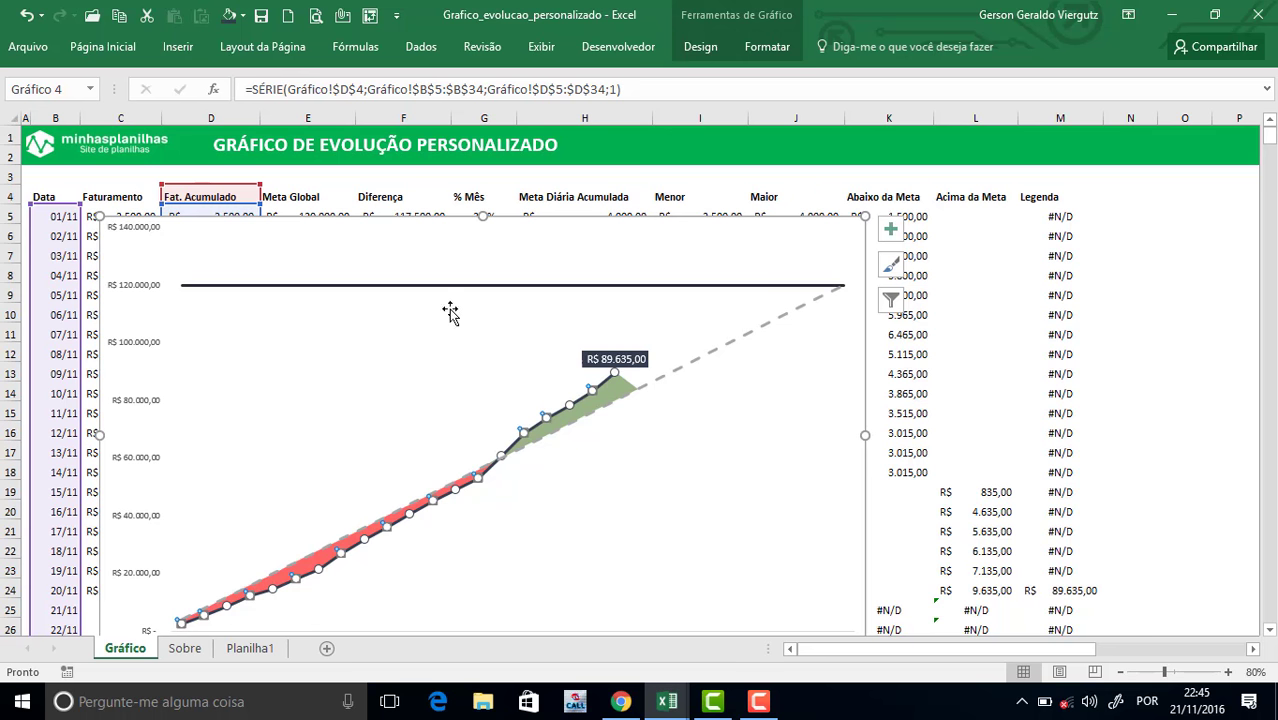
pyautogui.press('Up')
pyautogui.press('Up')
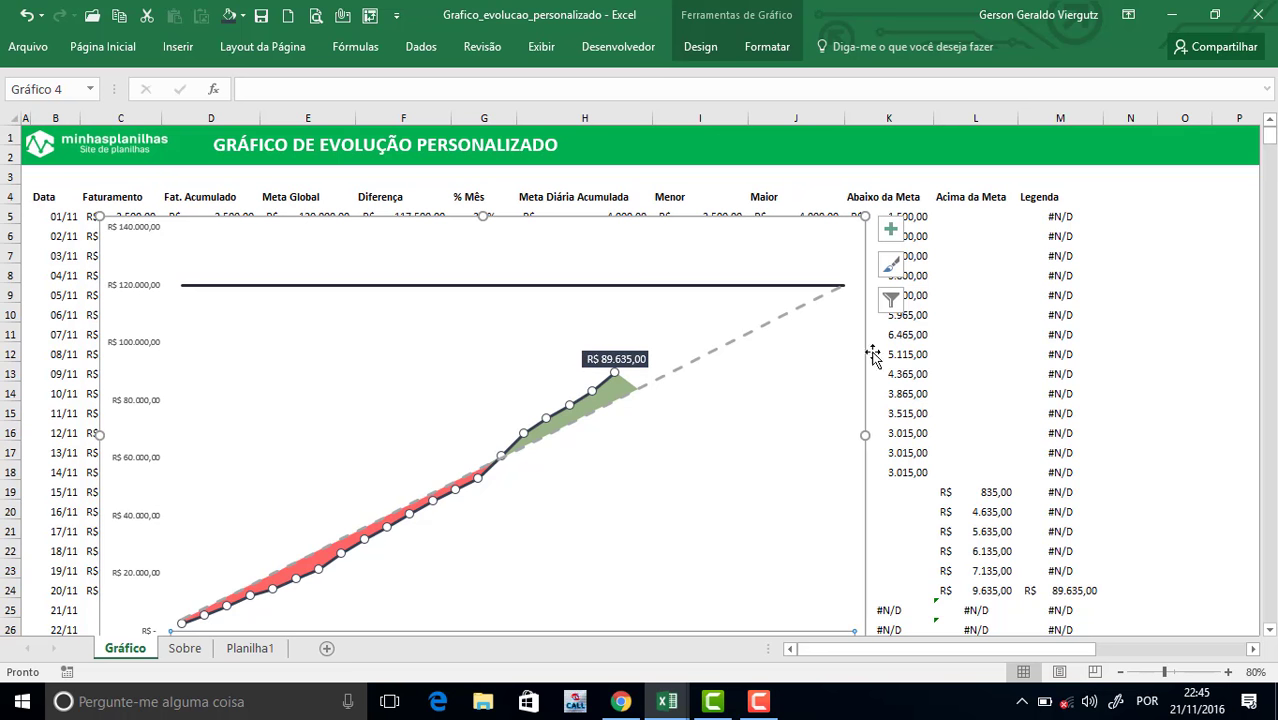
# Reposition the chart directly under the title banner, aligned with the sheet's left edge.
pyautogui.scroll(-3, 1100, 555)
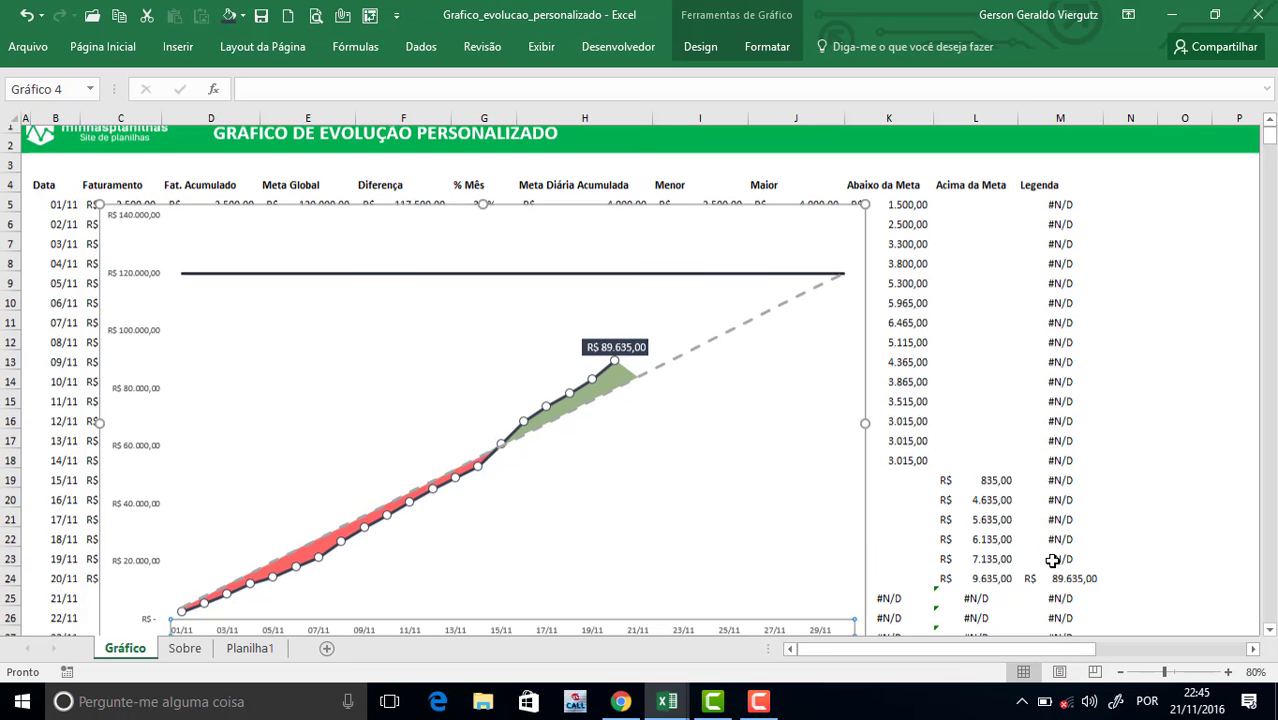
pyautogui.scroll(3, 740, 476)
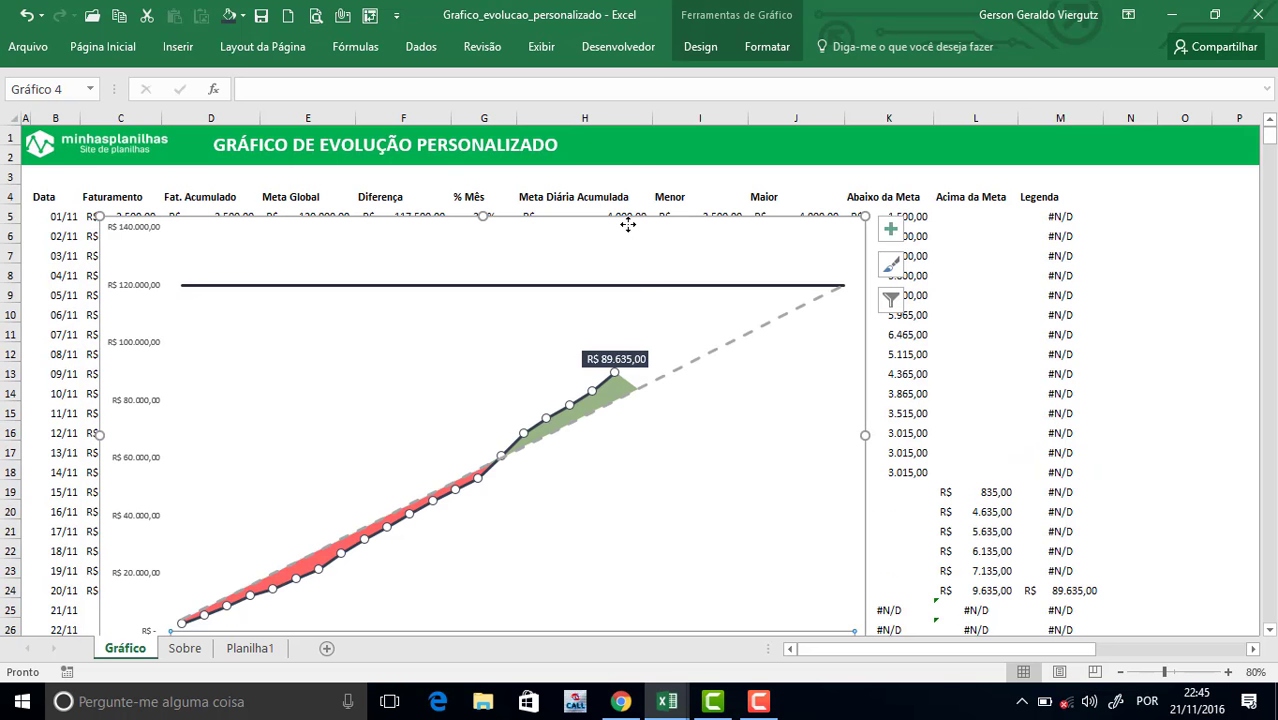
pyautogui.moveTo(616, 222); pyautogui.dragTo(533, 174)
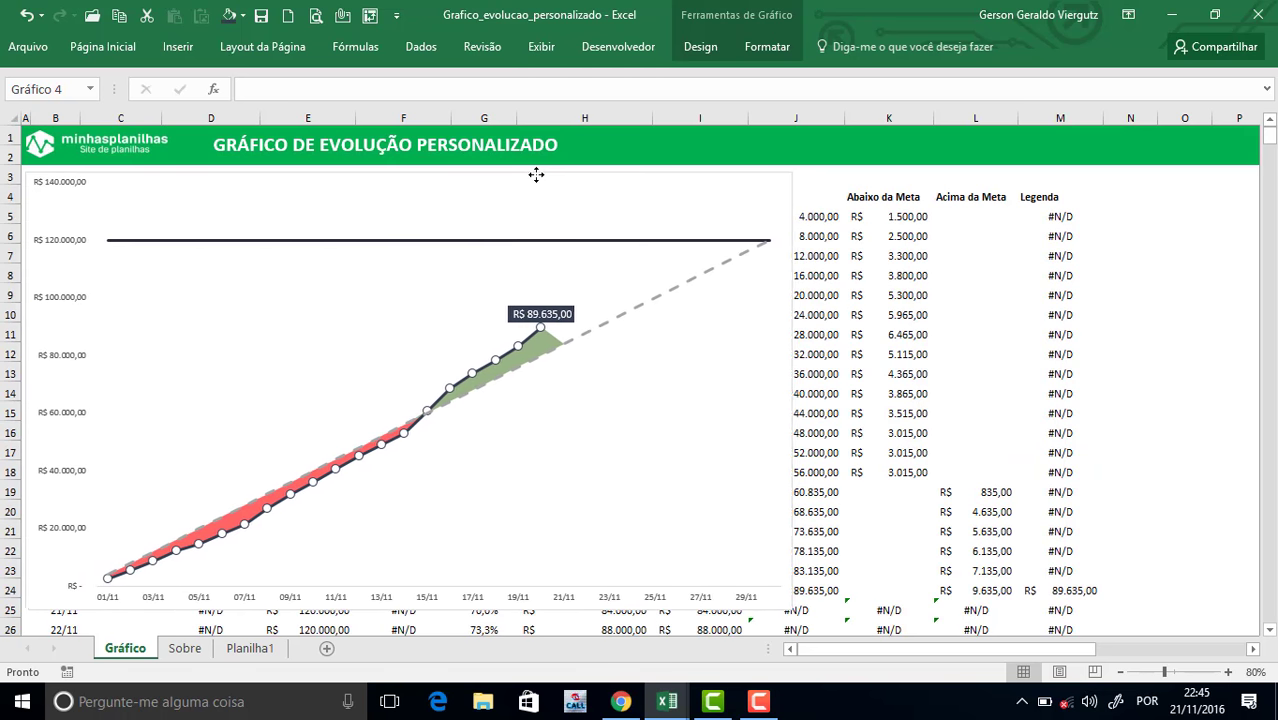